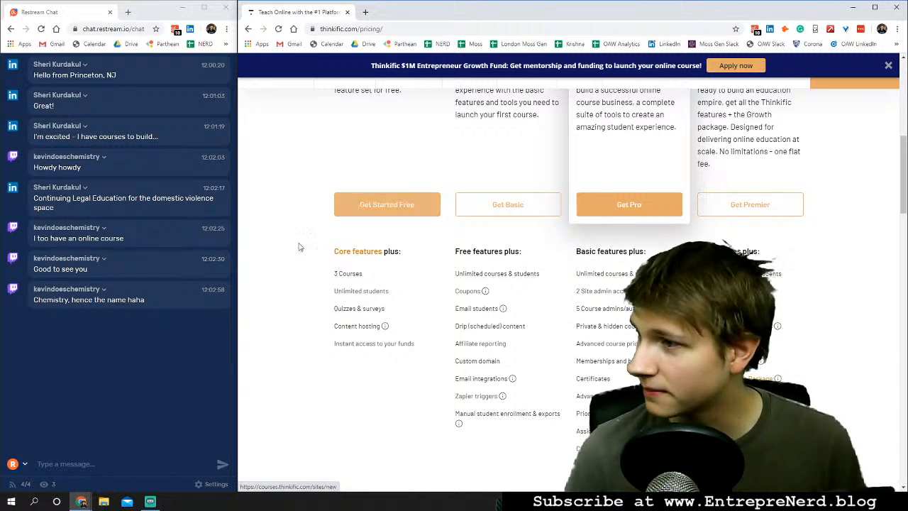
Go from the pricing page to the Thinkific home page.
{"action": "scroll", "coordinate": [274, 225], "scroll_direction": "up", "scroll_amount": 5}
{"action": "scroll", "coordinate": [274, 225], "scroll_direction": "up", "scroll_amount": 1}
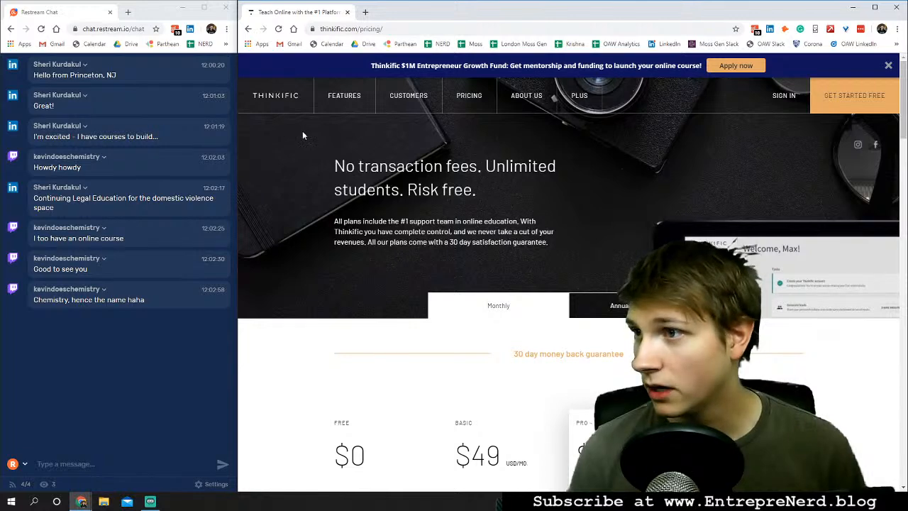
{"action": "left_click", "coordinate": [305, 96]}
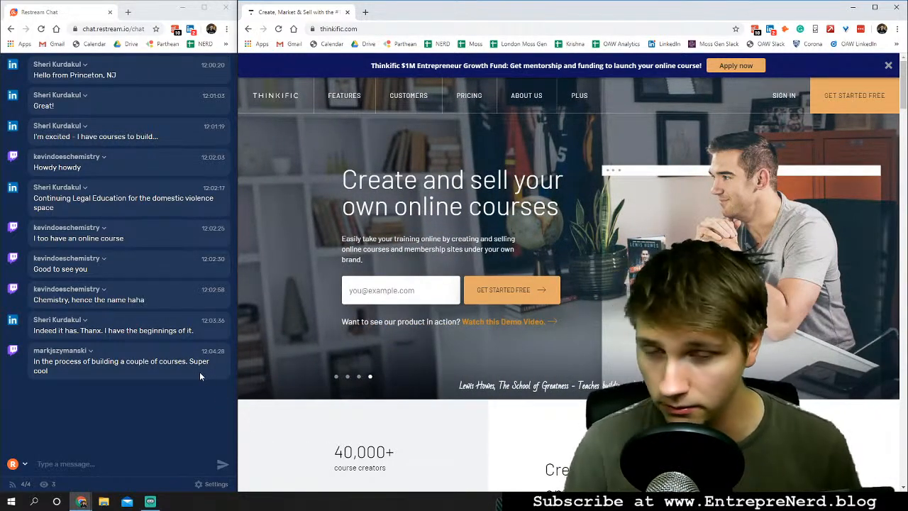
Start a free sign-up with the account holder's e-mail and fill in the first and last name on the new account form.
{"action": "left_click", "coordinate": [398, 291]}
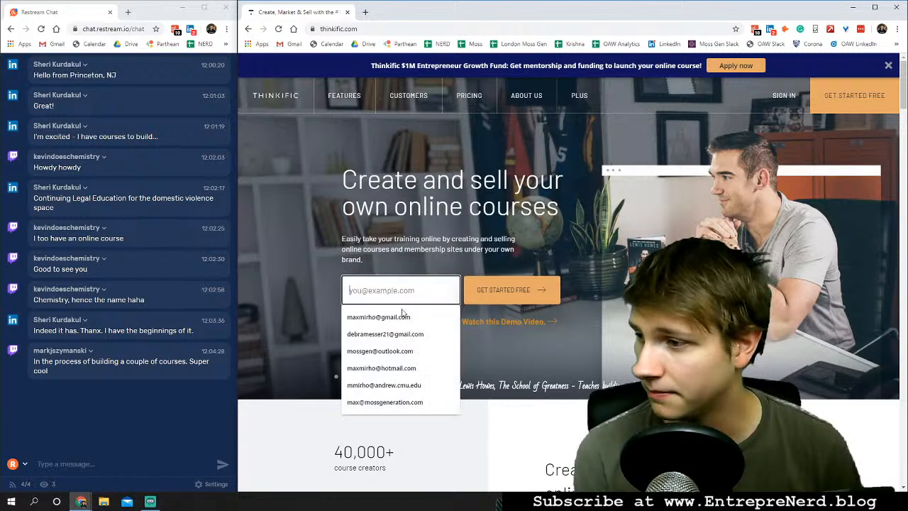
{"action": "left_click", "coordinate": [404, 313]}
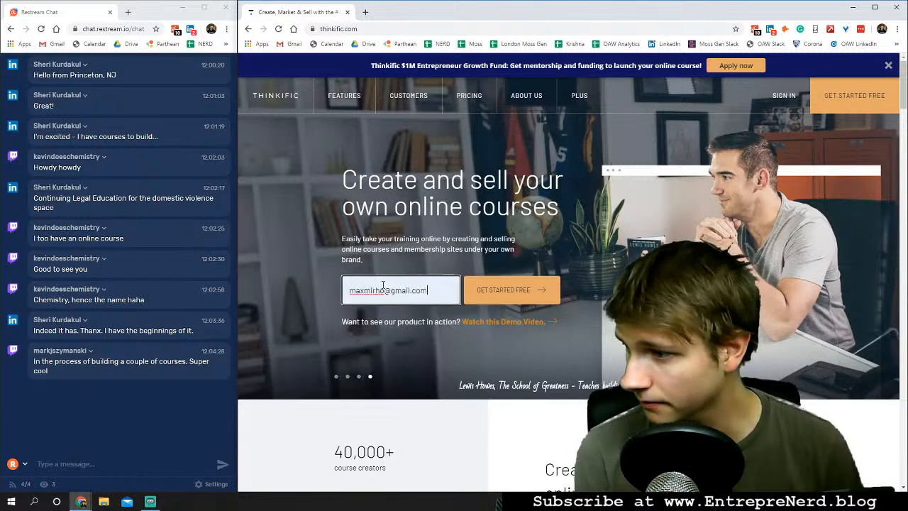
{"action": "left_click", "coordinate": [492, 296]}
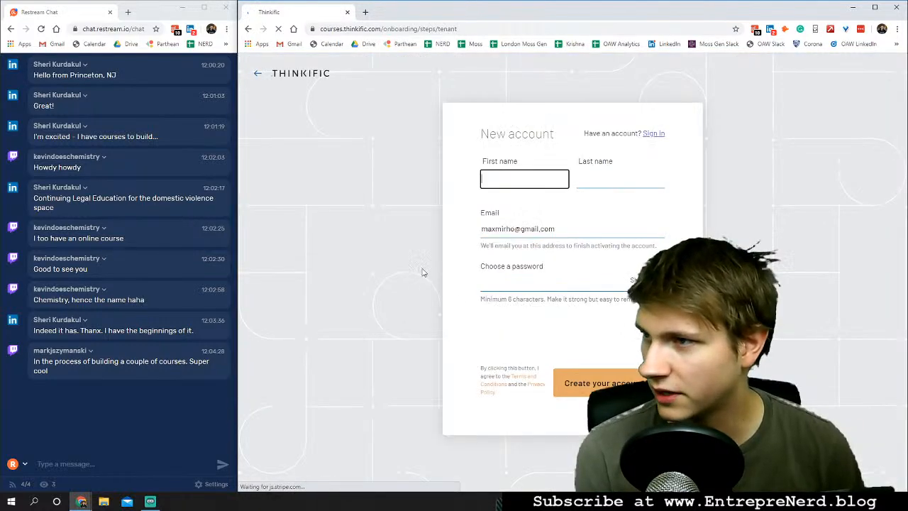
{"action": "left_click", "coordinate": [510, 179]}
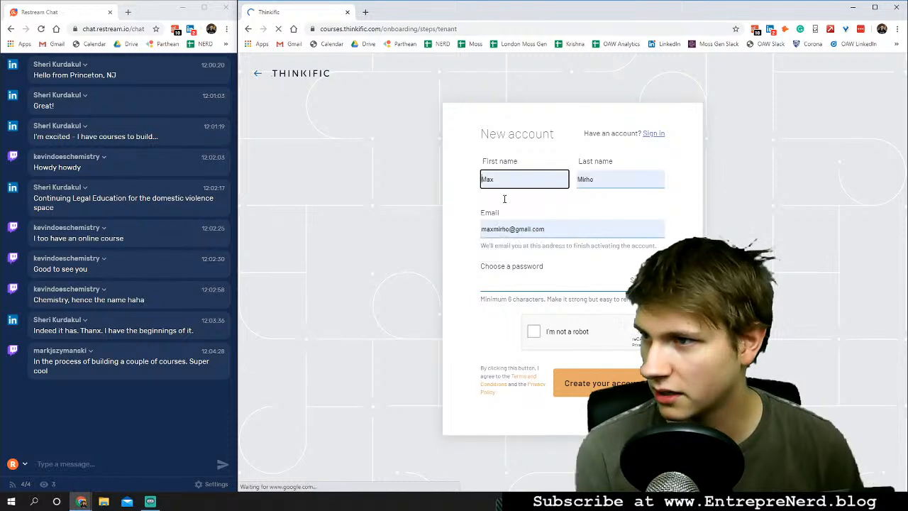
{"action": "left_click", "coordinate": [511, 197]}
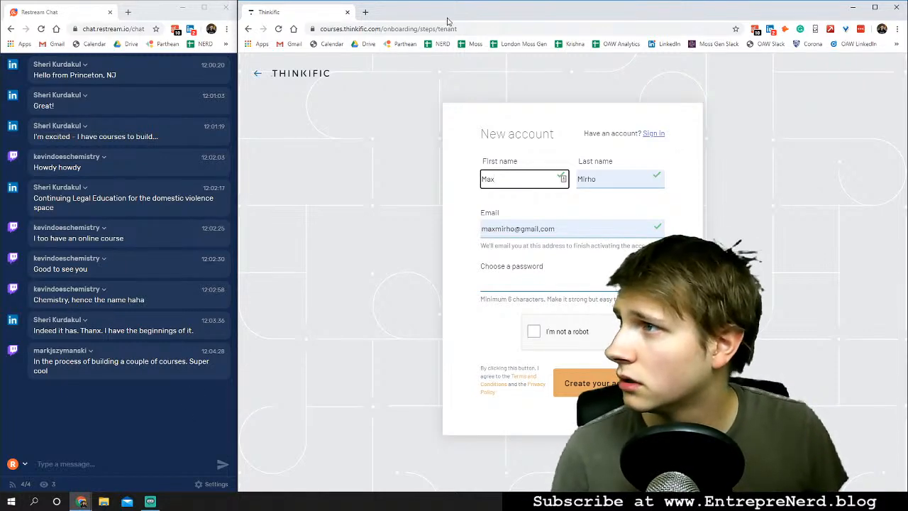
Open a new browser tab and move it out into a separate window.
{"action": "left_click", "coordinate": [366, 13]}
{"action": "left_click_drag", "start_coordinate": [390, 13], "coordinate": [0, 79]}
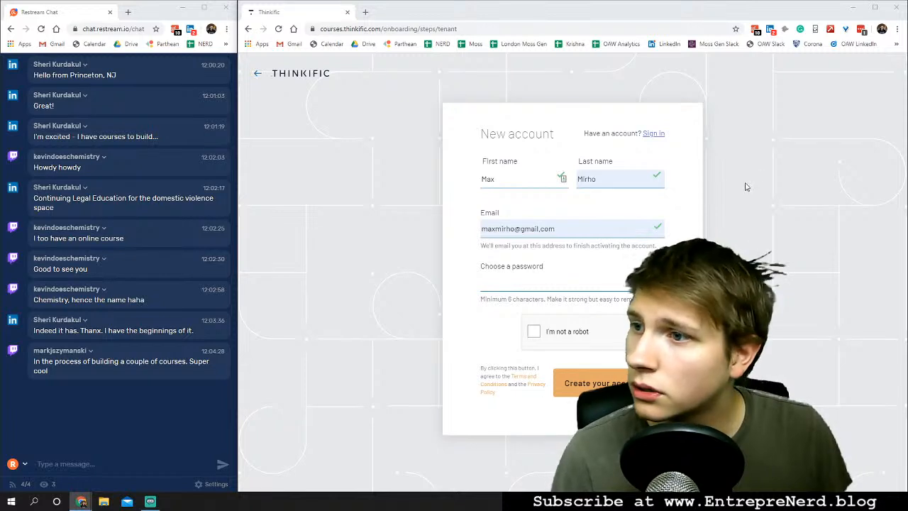
Try the browser's suggested password in the new account's password field and clear it again.
{"action": "left_click", "coordinate": [546, 284]}
{"action": "key", "text": "Tab"}
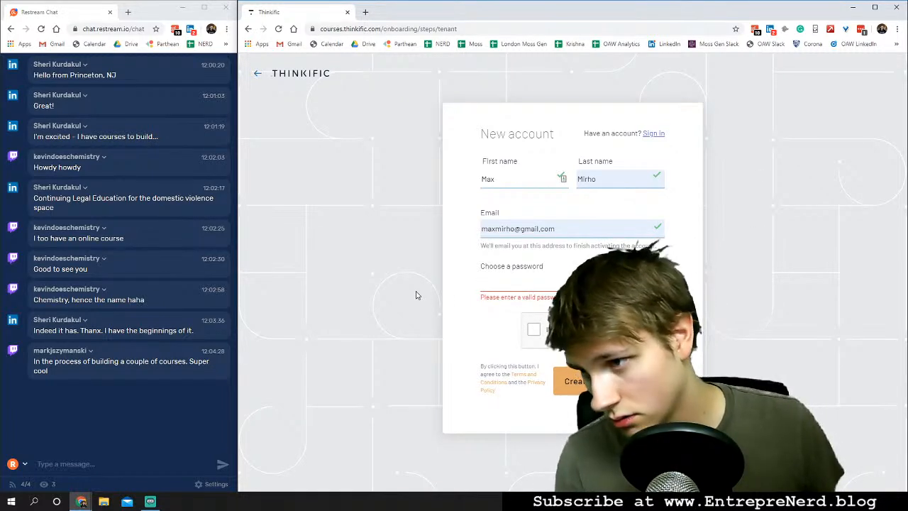
{"action": "left_click", "coordinate": [534, 284]}
{"action": "left_click", "coordinate": [522, 302]}
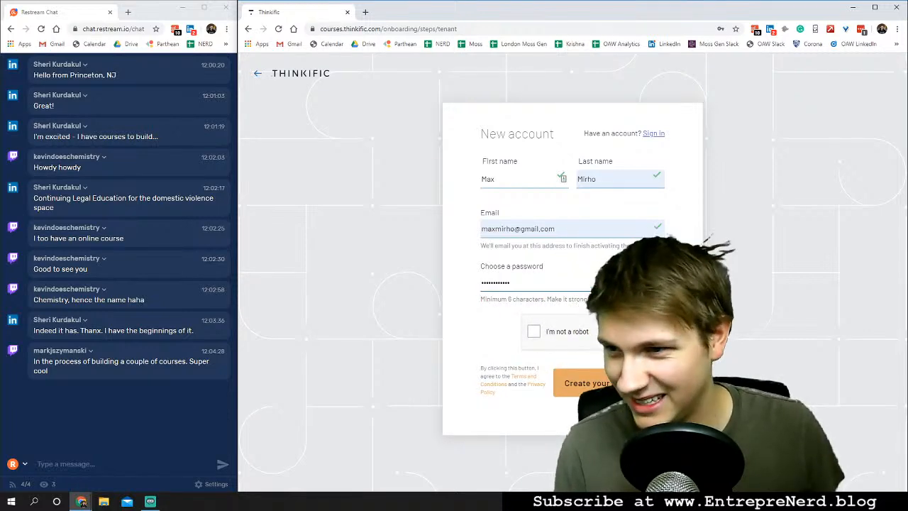
{"action": "left_click_drag", "start_coordinate": [515, 284], "coordinate": [458, 288]}
{"action": "key", "text": "BackSpace"}
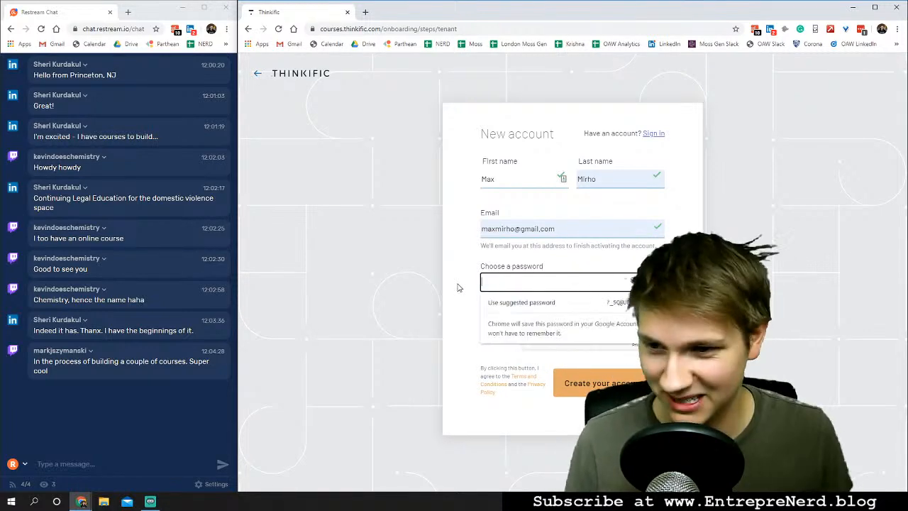
Paste the account password into the password field, complete the robot check and create the account.
{"action": "key", "text": "alt+Tab"}
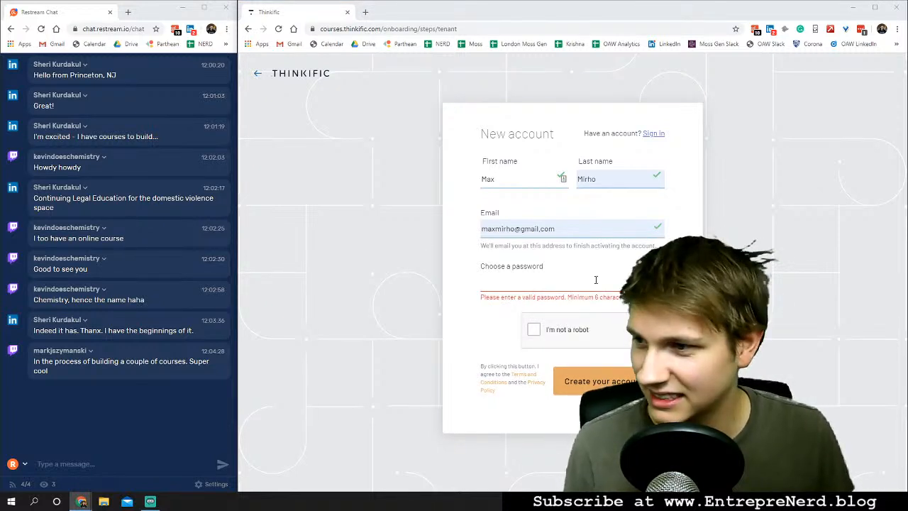
{"action": "left_click", "coordinate": [535, 283]}
{"action": "key", "text": "ctrl+v"}
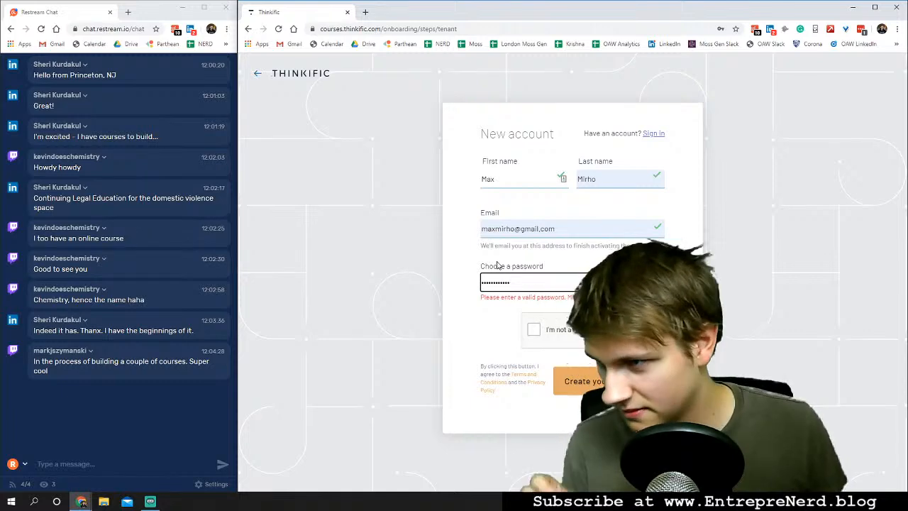
{"action": "left_click", "coordinate": [523, 326]}
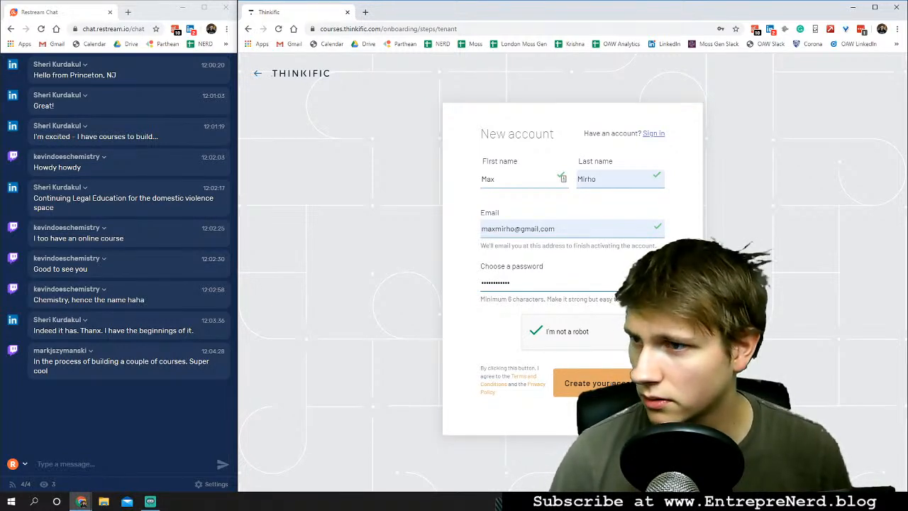
{"action": "left_click", "coordinate": [609, 382]}
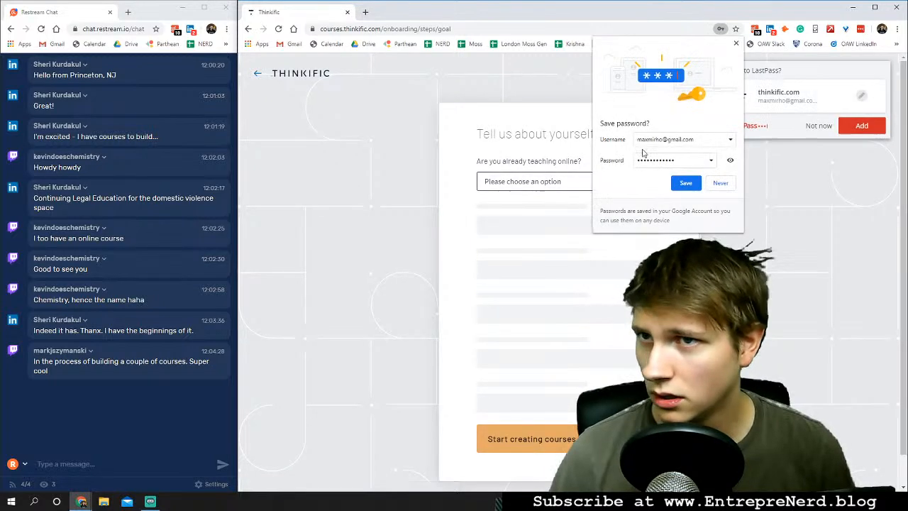
Add the new login to LastPass and dismiss the browser's offer to save the password.
{"action": "left_click", "coordinate": [865, 126]}
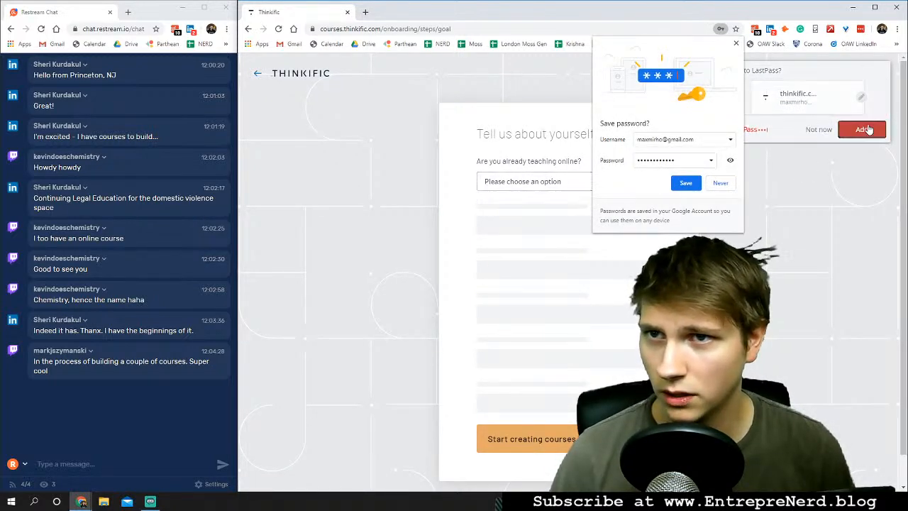
{"action": "left_click", "coordinate": [735, 43]}
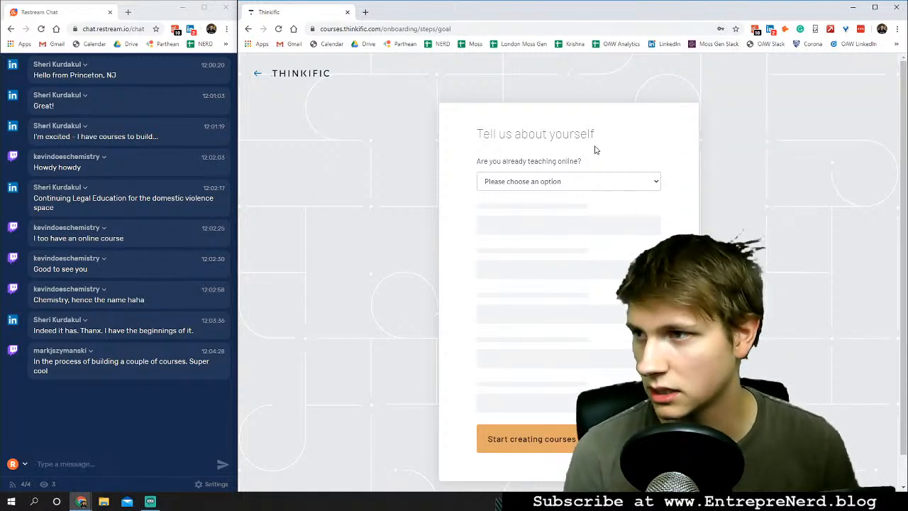
Answer the profile questions: teaching online without an online course yet, a following of 1,000-10,000 people, and a good amount of training material.
{"action": "left_click", "coordinate": [568, 183]}
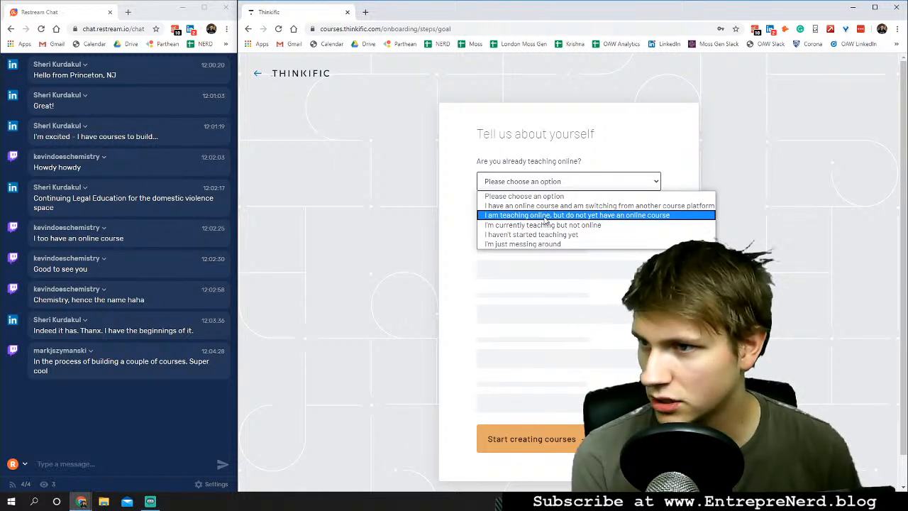
{"action": "left_click", "coordinate": [546, 215]}
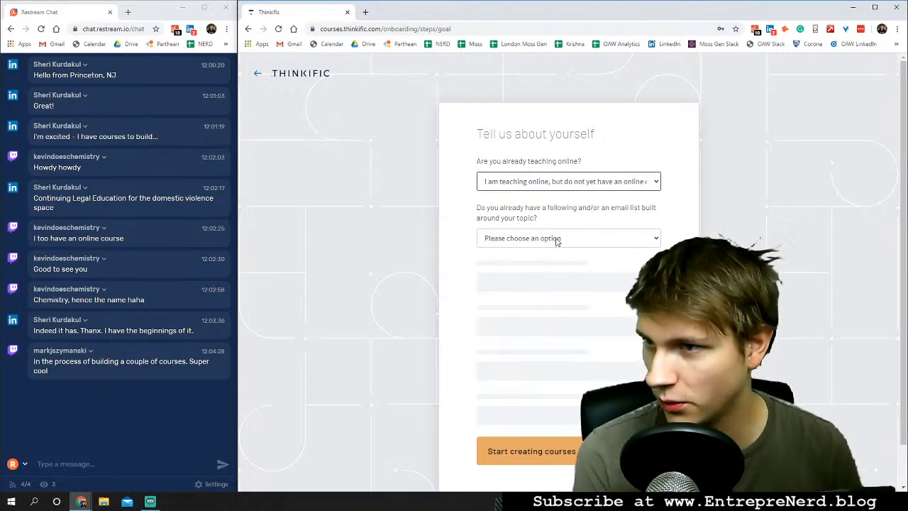
{"action": "left_click", "coordinate": [557, 242]}
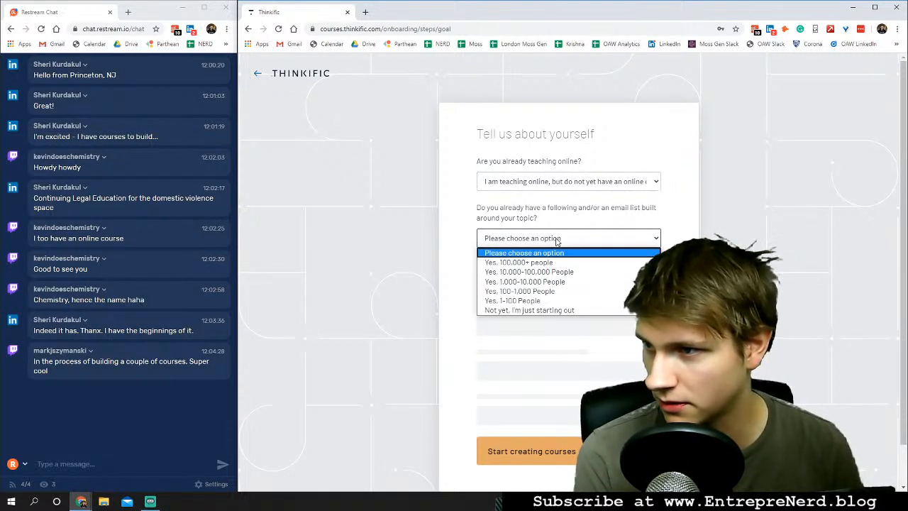
{"action": "left_click", "coordinate": [532, 281]}
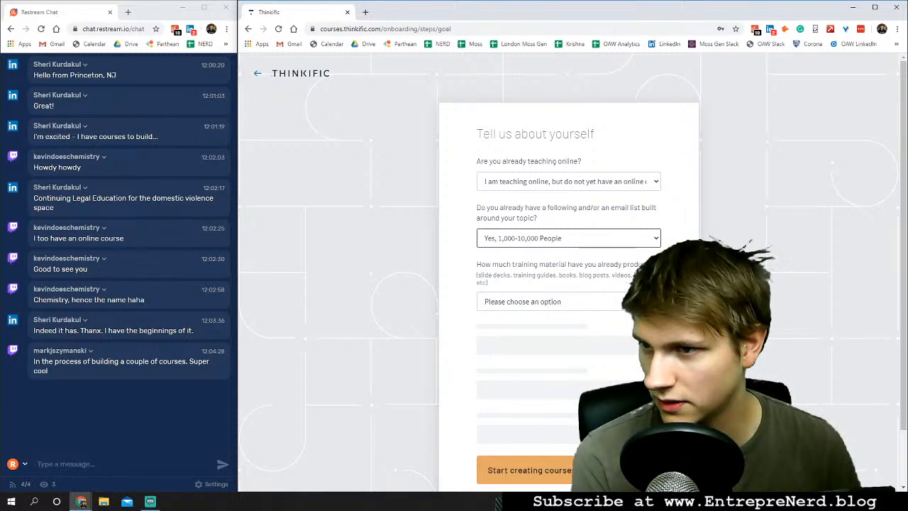
{"action": "left_click", "coordinate": [580, 301]}
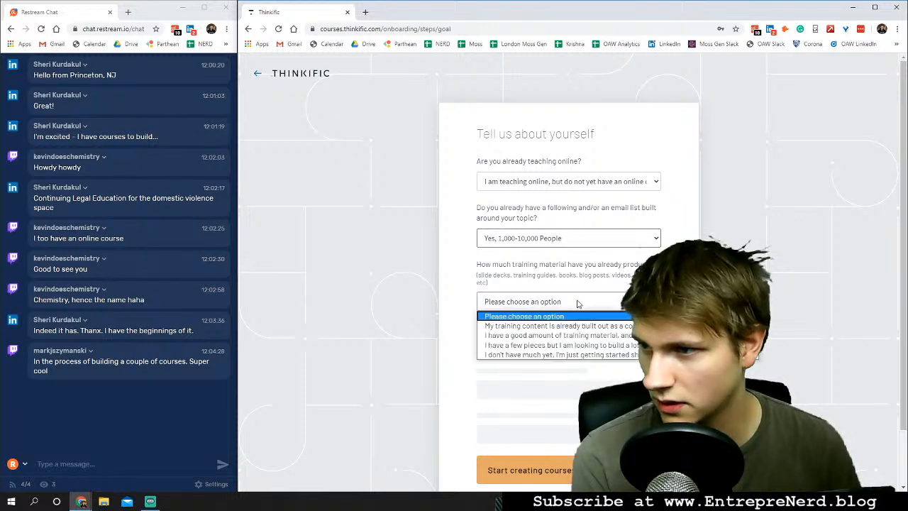
{"action": "left_click", "coordinate": [551, 336]}
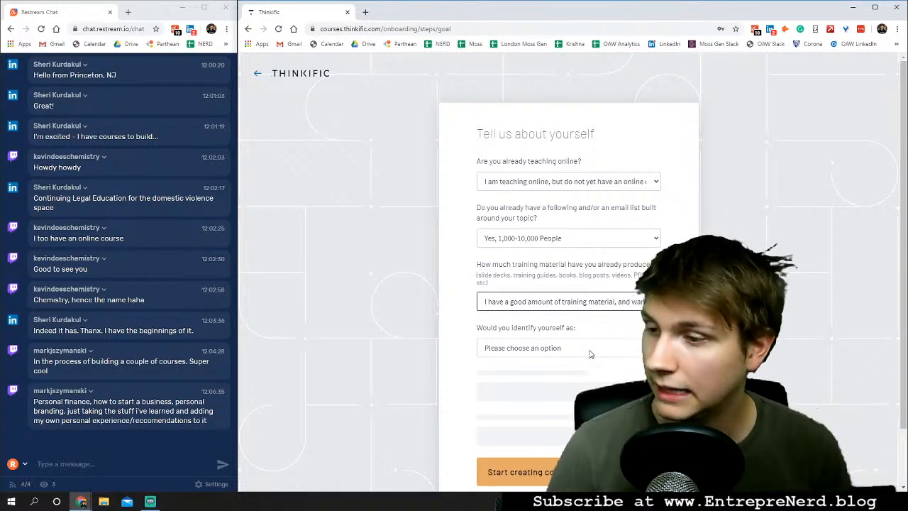
Identify as Social Influencer, choose the Business & Marketing industry and Blog / Article as referral source, and submit the questionnaire.
{"action": "left_click", "coordinate": [590, 348]}
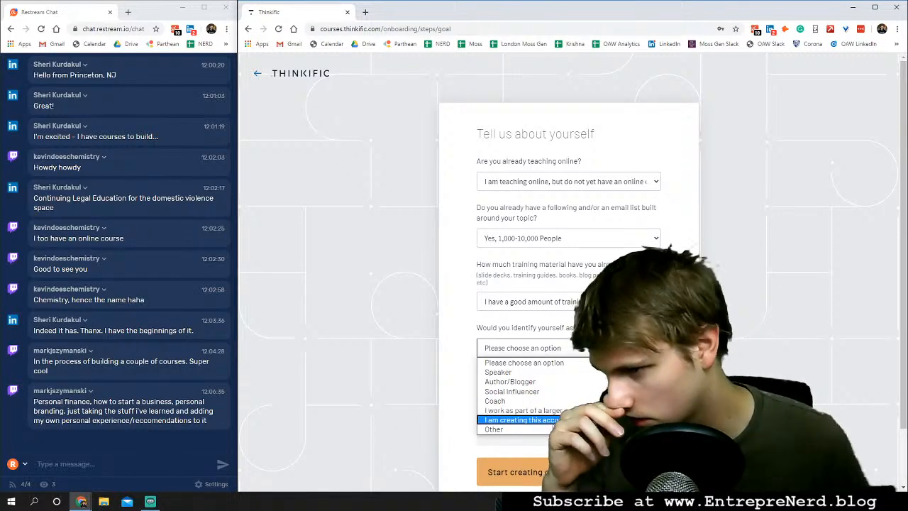
{"action": "left_click", "coordinate": [547, 391]}
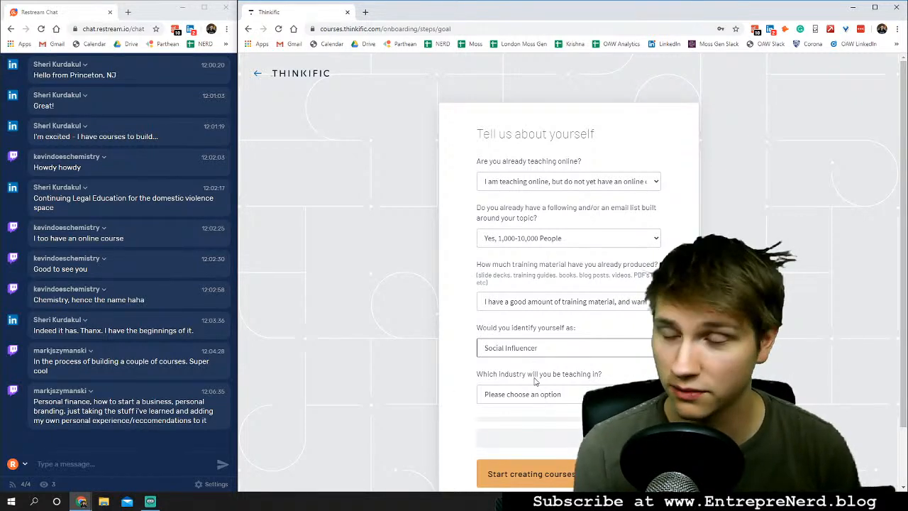
{"action": "left_click", "coordinate": [541, 395]}
{"action": "scroll", "coordinate": [482, 363], "scroll_direction": "down", "scroll_amount": 1}
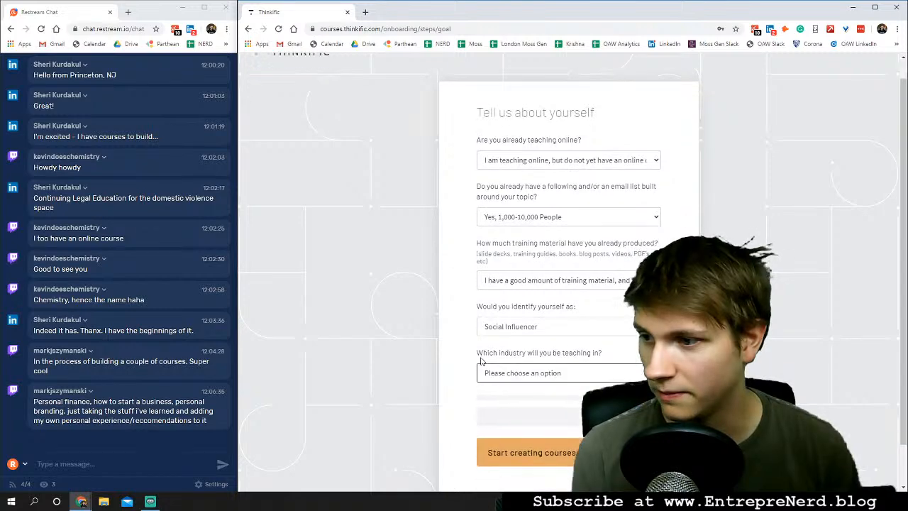
{"action": "left_click", "coordinate": [503, 326]}
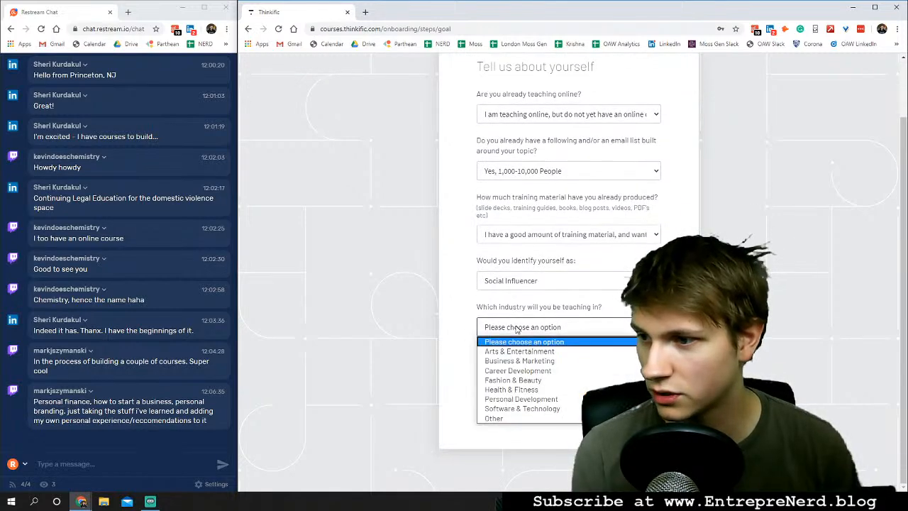
{"action": "left_click", "coordinate": [544, 362]}
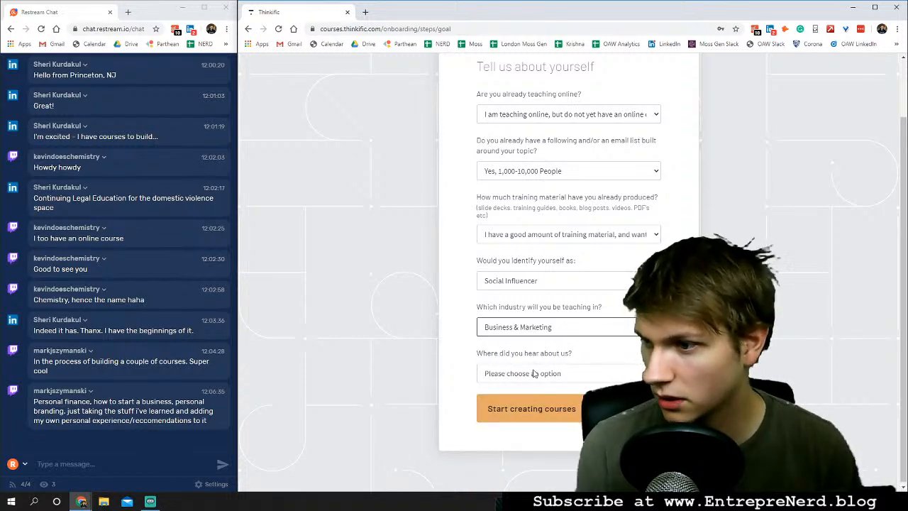
{"action": "left_click", "coordinate": [534, 374]}
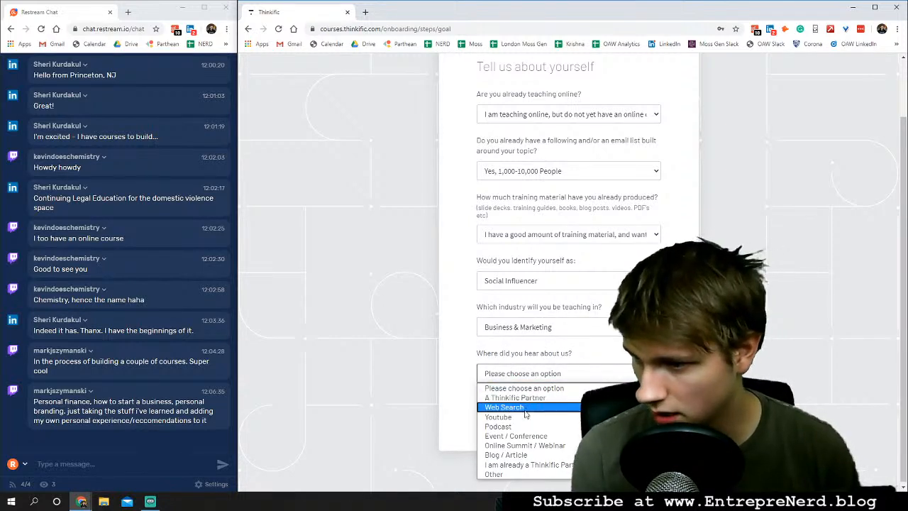
{"action": "left_click", "coordinate": [517, 456]}
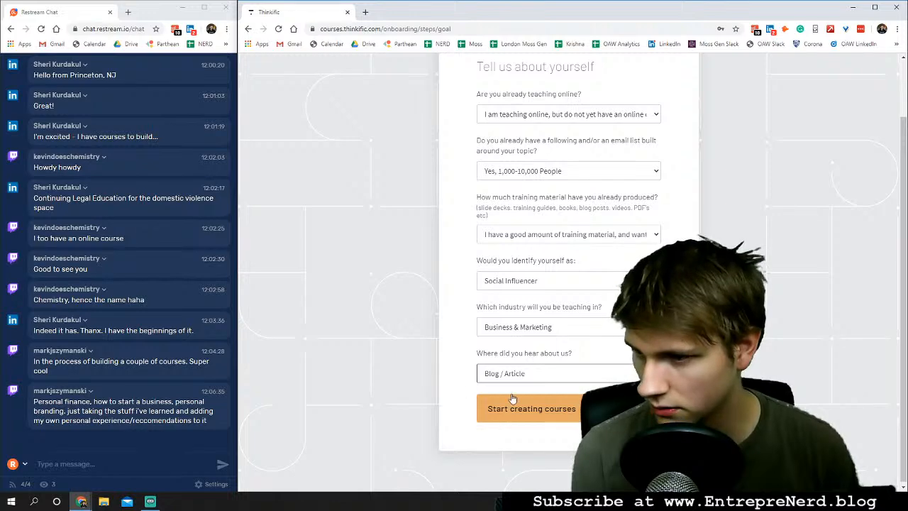
{"action": "left_click", "coordinate": [539, 407]}
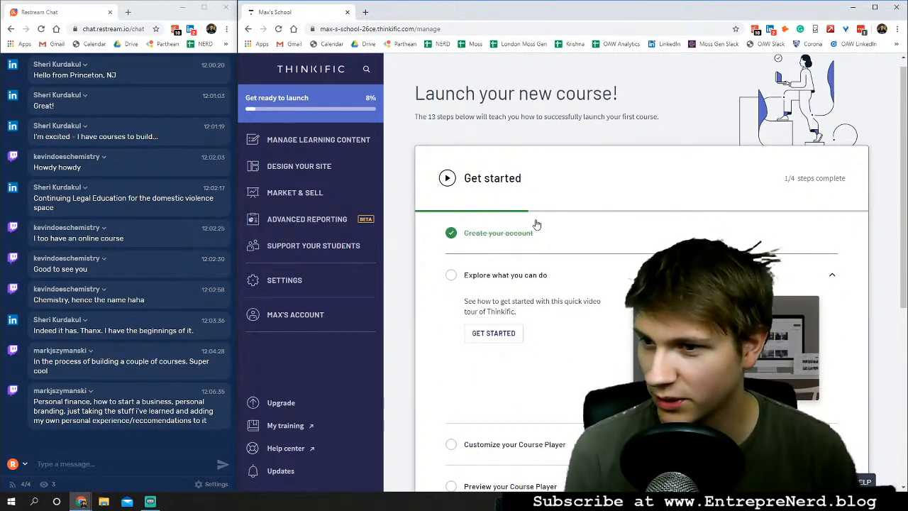
Expand the site design options and the "Build your course" section of the launch checklist.
{"action": "scroll", "coordinate": [537, 223], "scroll_direction": "down", "scroll_amount": 3}
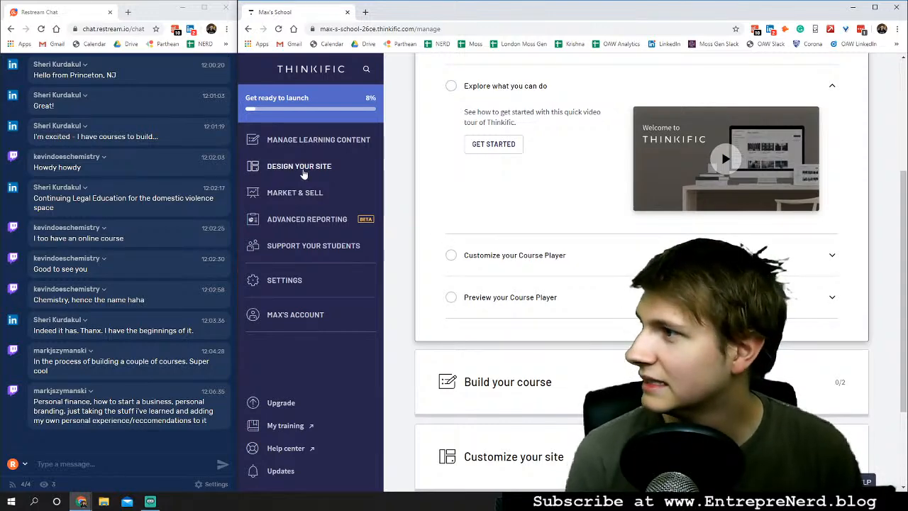
{"action": "left_click", "coordinate": [303, 170]}
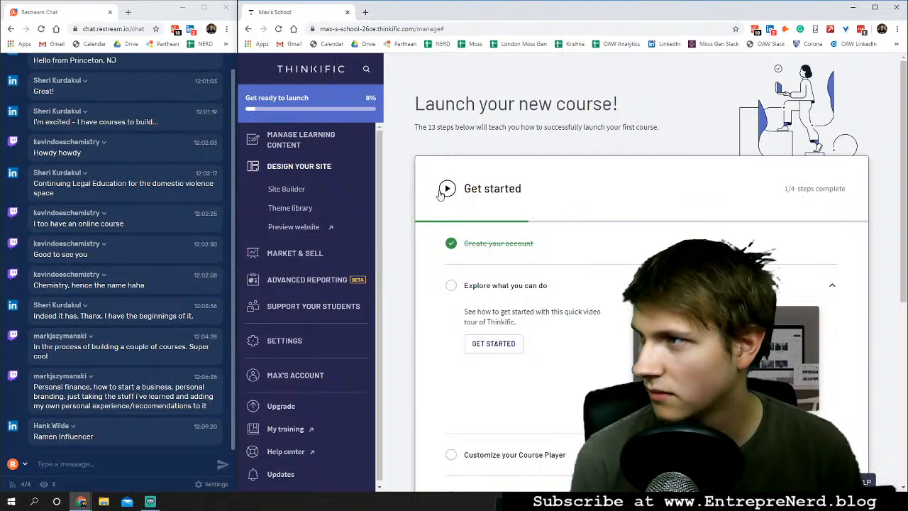
{"action": "scroll", "coordinate": [584, 210], "scroll_direction": "down", "scroll_amount": 3}
{"action": "scroll", "coordinate": [632, 244], "scroll_direction": "down", "scroll_amount": 2}
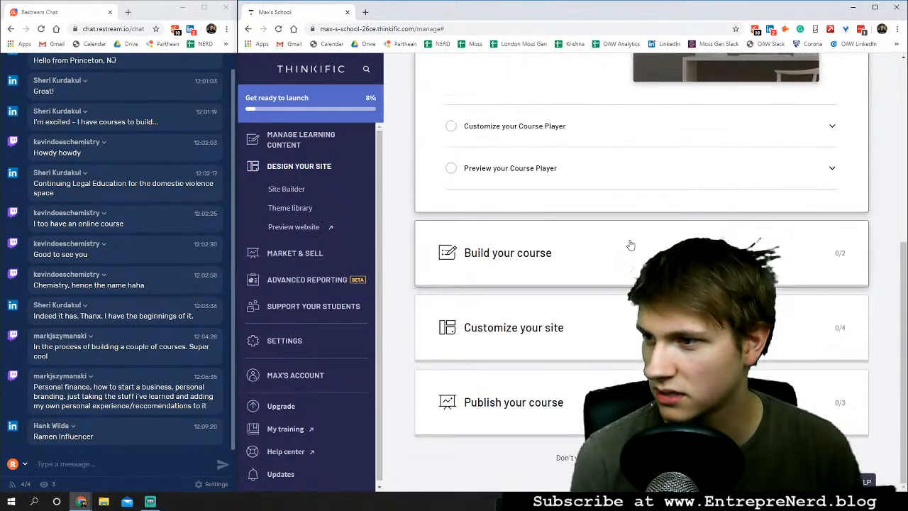
{"action": "left_click", "coordinate": [536, 250]}
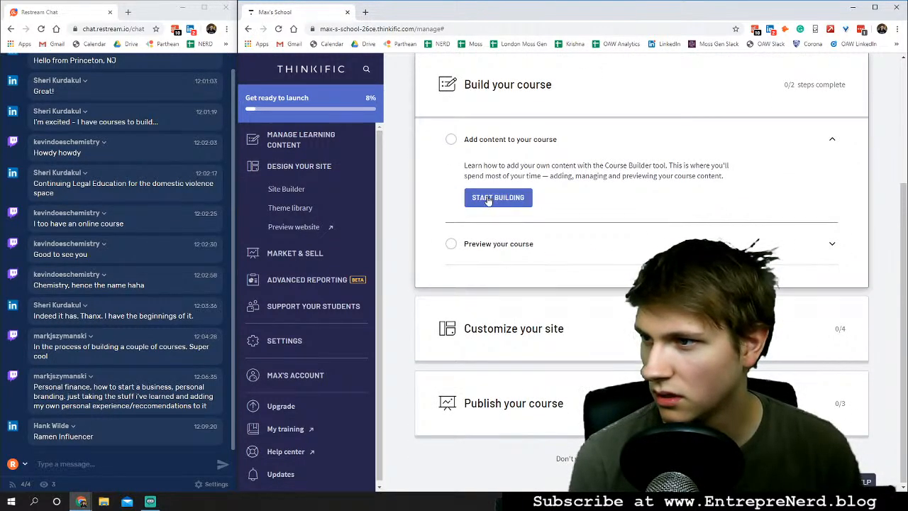
Expand the "Customize your site" checklist section and open the site settings from its "Customize your site URL" task.
{"action": "left_click", "coordinate": [497, 325]}
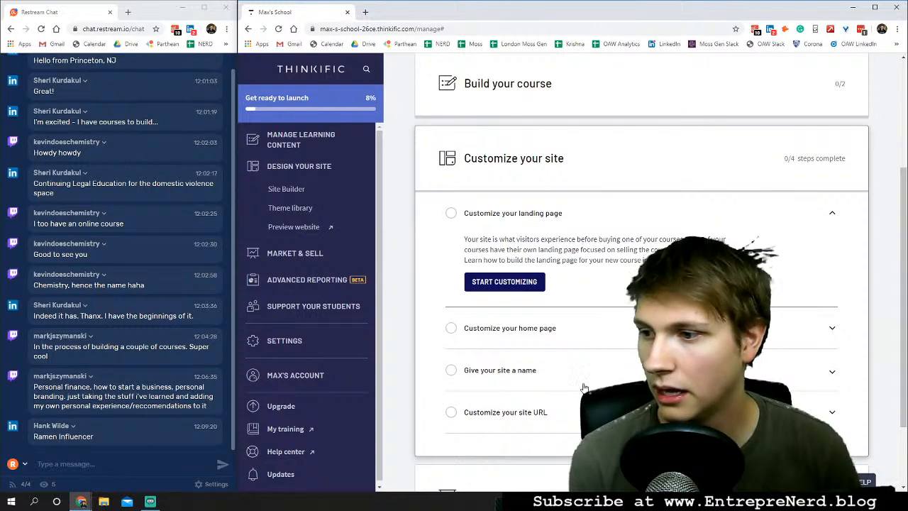
{"action": "left_click", "coordinate": [533, 376]}
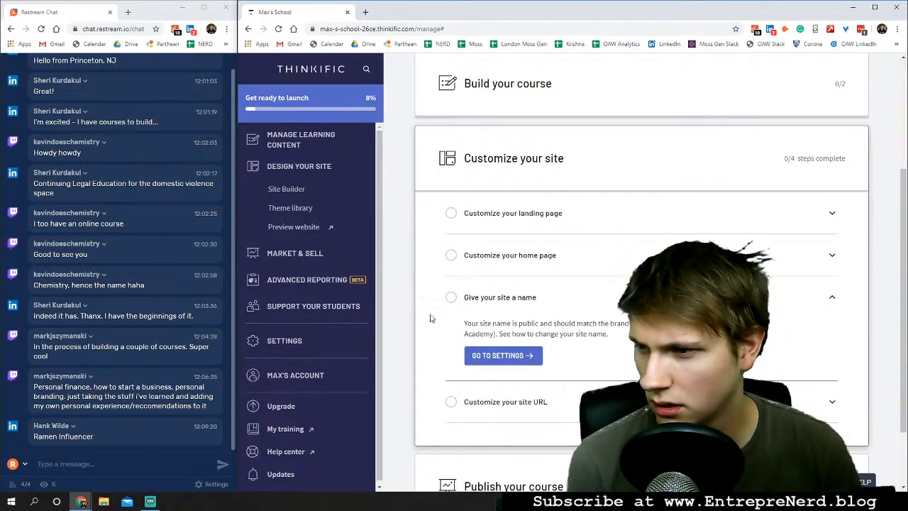
{"action": "left_click", "coordinate": [524, 359]}
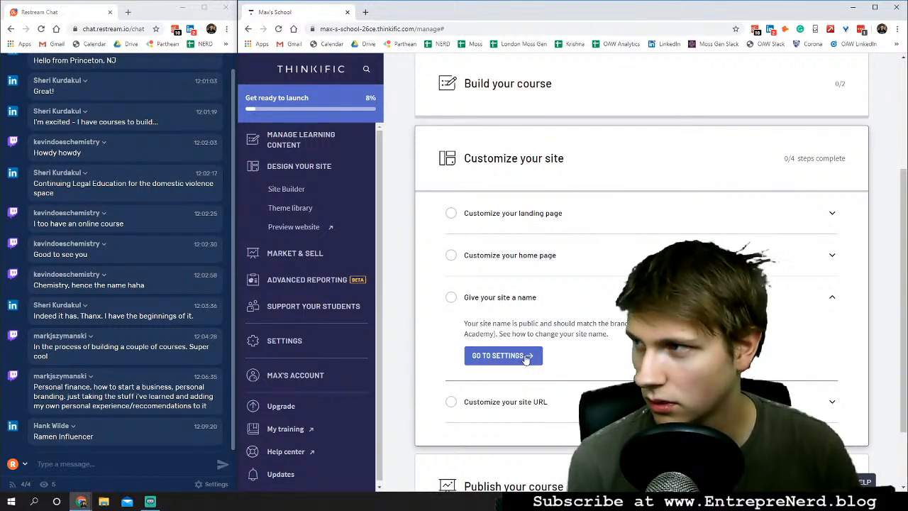
{"action": "scroll", "coordinate": [533, 359], "scroll_direction": "down", "scroll_amount": 1}
{"action": "left_click", "coordinate": [533, 323]}
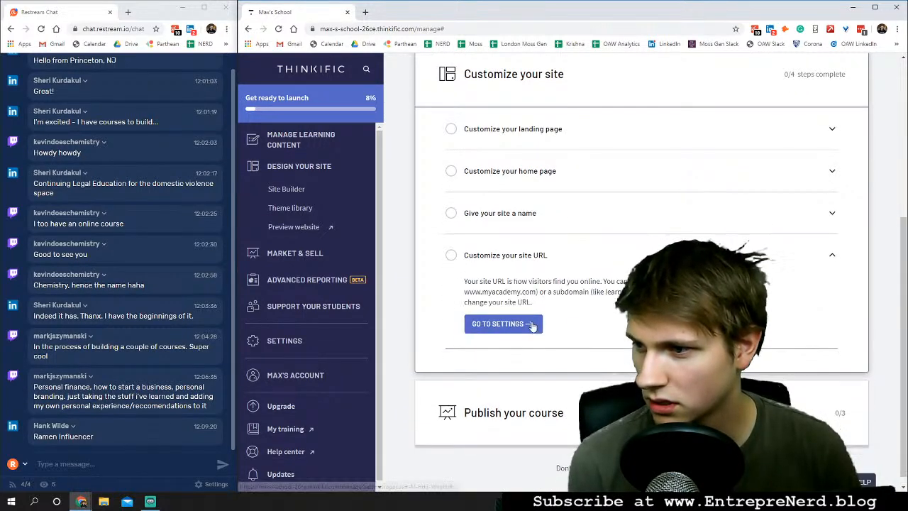
{"action": "left_click", "coordinate": [529, 324]}
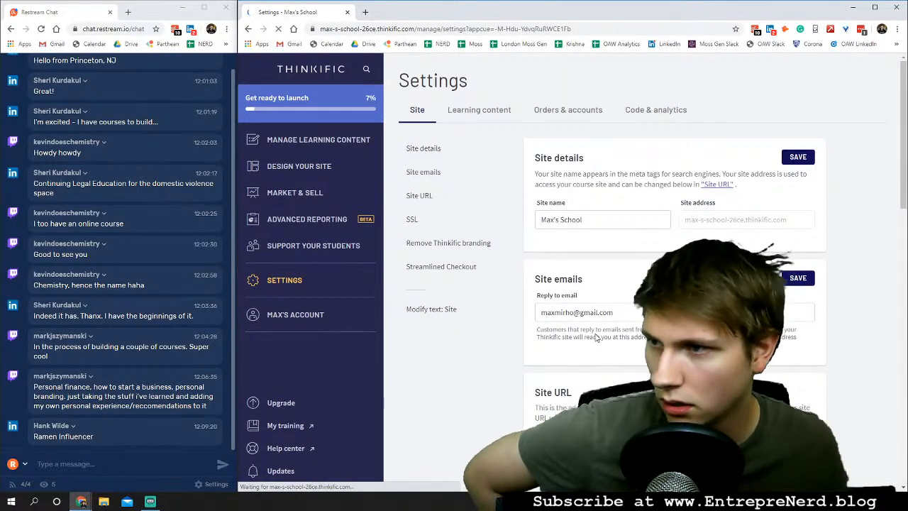
Try "entreprenerd" as the site name in the site details.
{"action": "triple_click", "coordinate": [629, 225]}
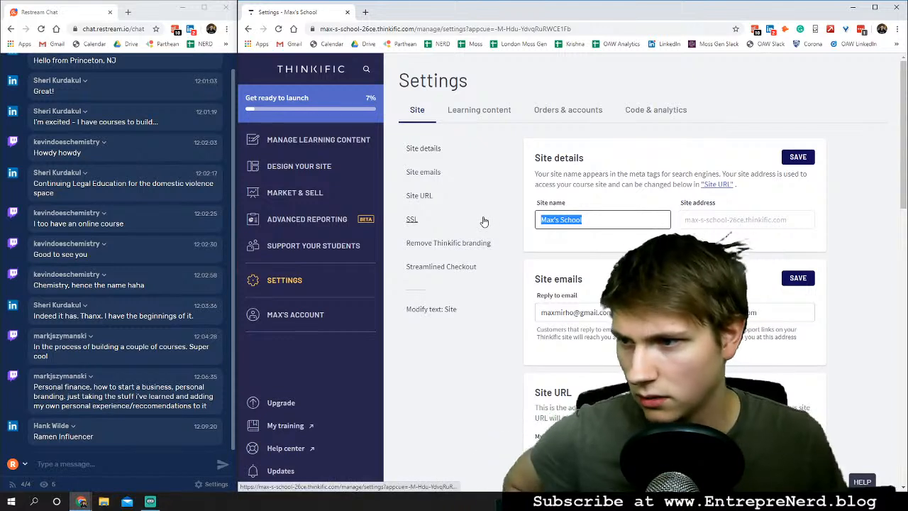
{"action": "type", "text": "ent"}
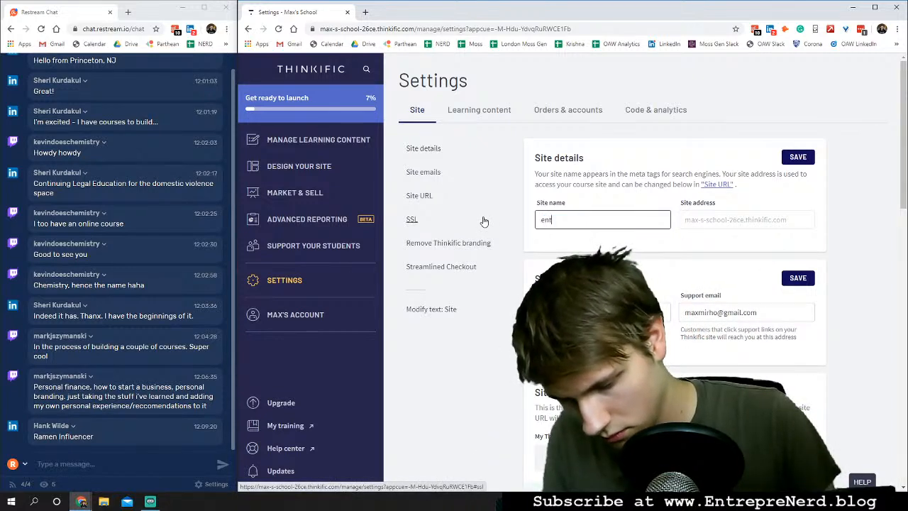
{"action": "type", "text": "reprenr"}
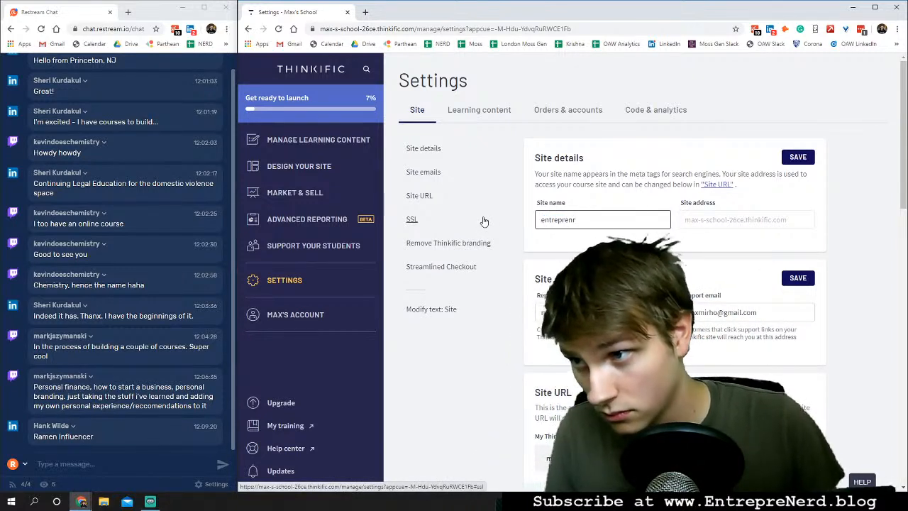
{"action": "key", "text": "BackSpace"}
{"action": "type", "text": "erd"}
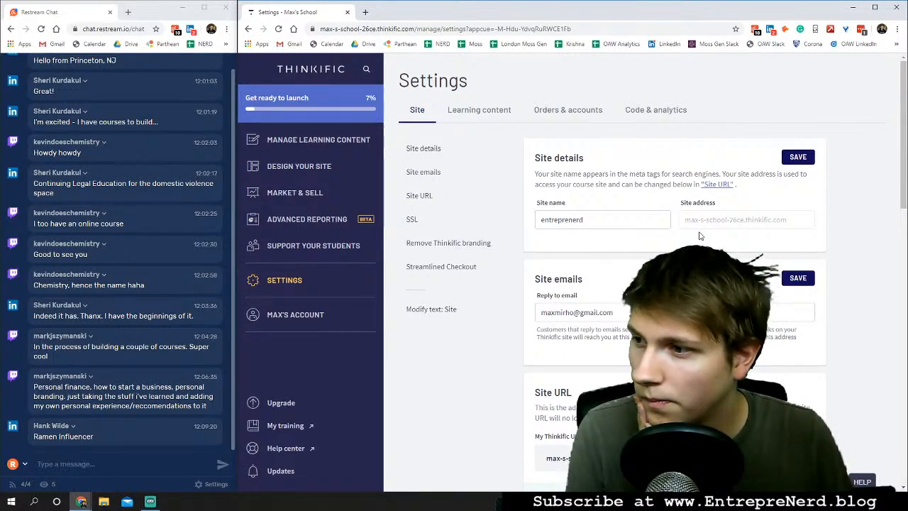
Set the site name to "Hacking ProductHunt and AngelList" and save the site details.
{"action": "scroll", "coordinate": [607, 324], "scroll_direction": "down", "scroll_amount": 2}
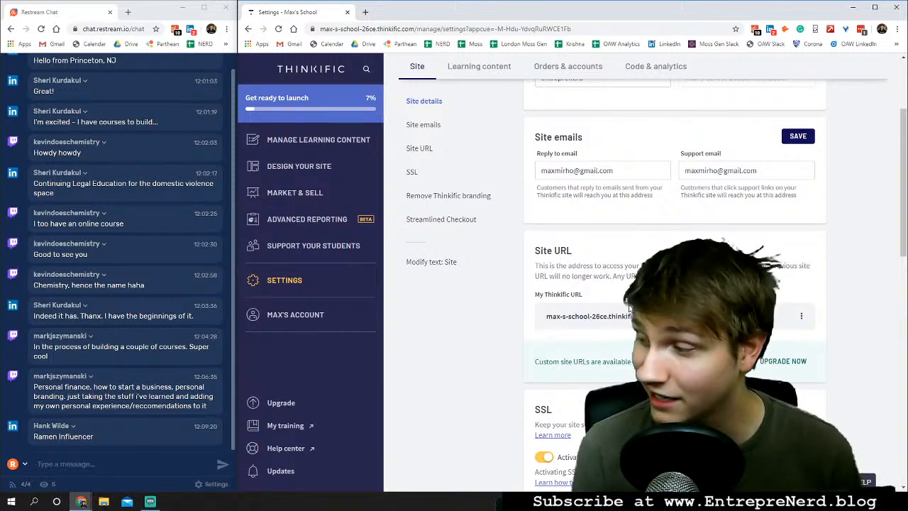
{"action": "scroll", "coordinate": [631, 277], "scroll_direction": "up", "scroll_amount": 2}
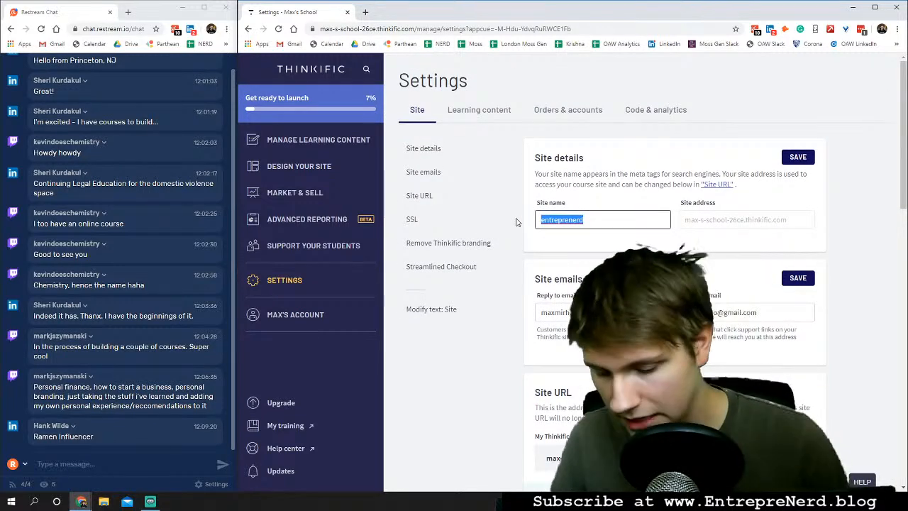
{"action": "type", "text": "Ha"}
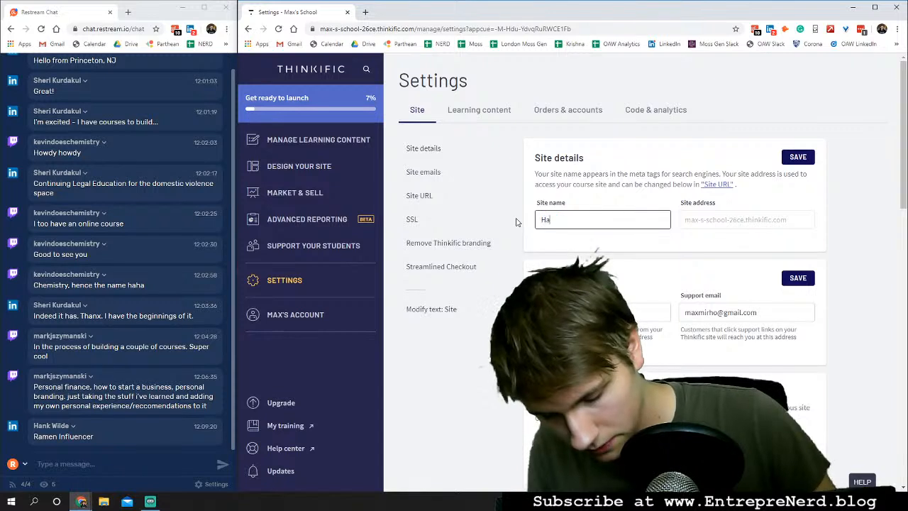
{"action": "type", "text": "cking Pro"}
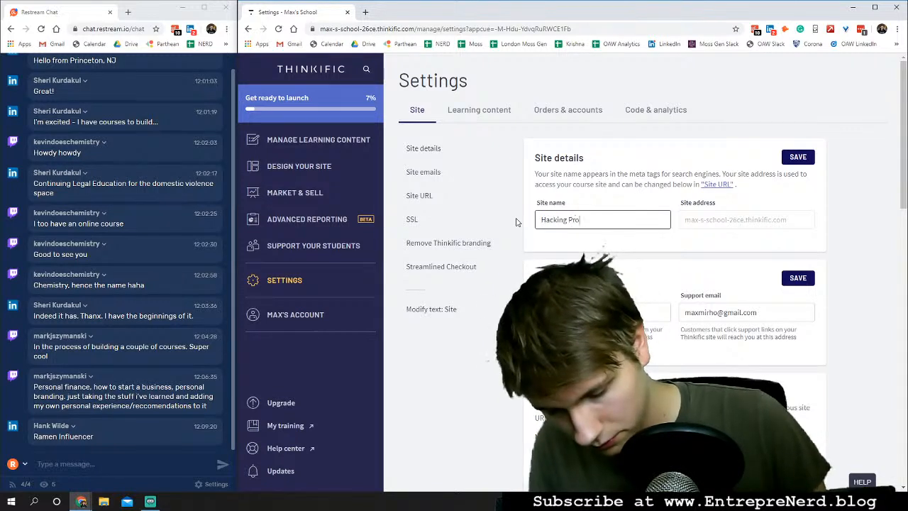
{"action": "type", "text": "ductHunt and "}
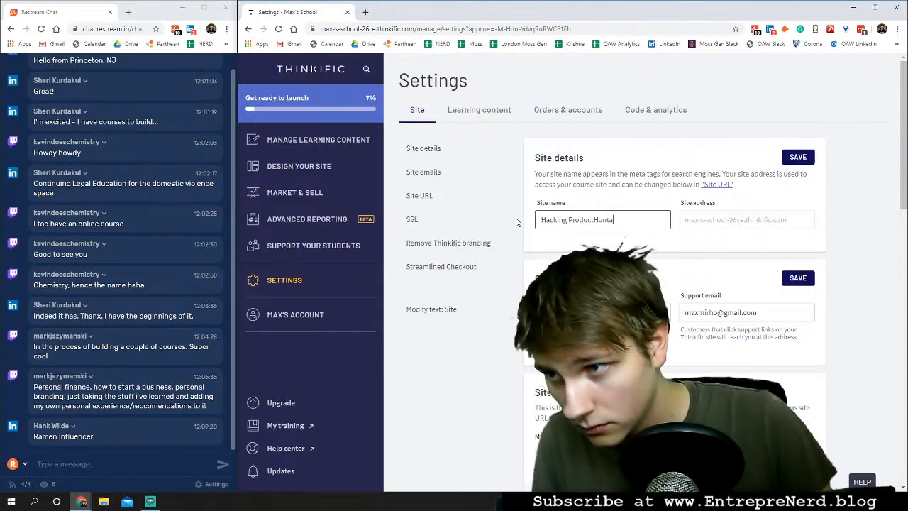
{"action": "type", "text": "A"}
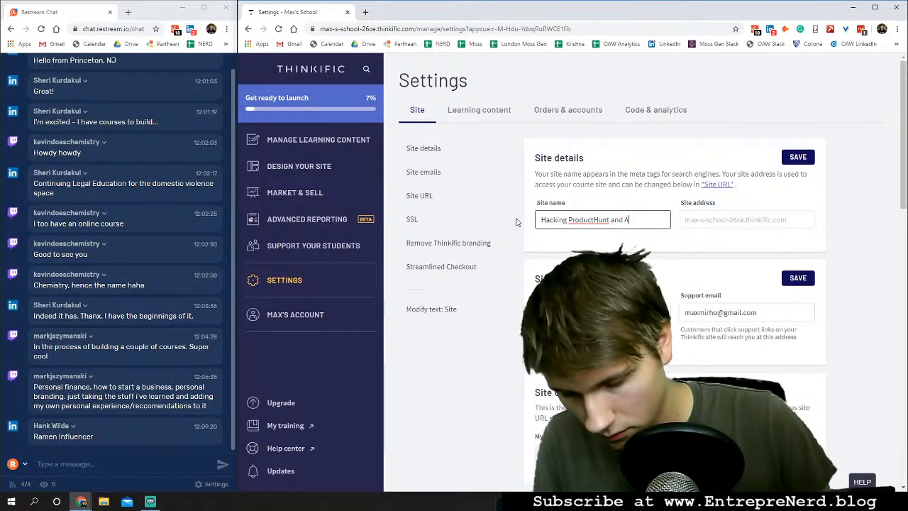
{"action": "type", "text": "ngel:List"}
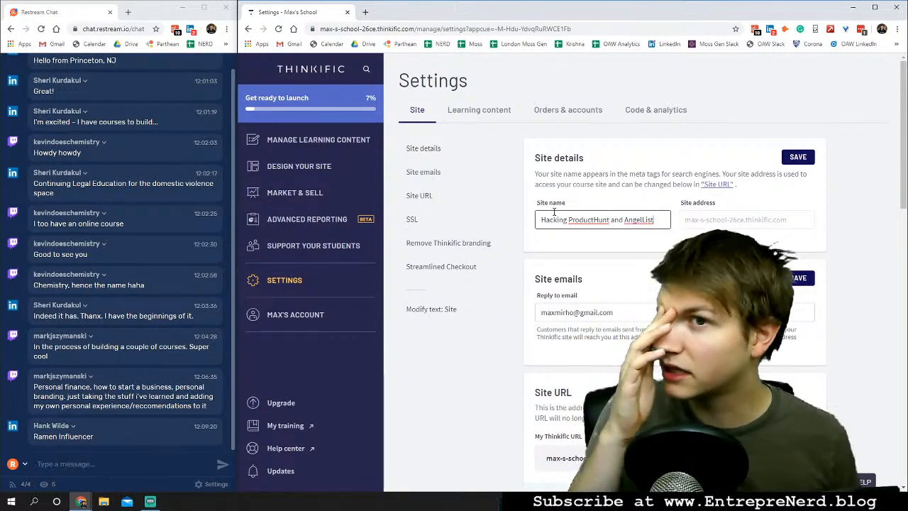
{"action": "left_click", "coordinate": [798, 156]}
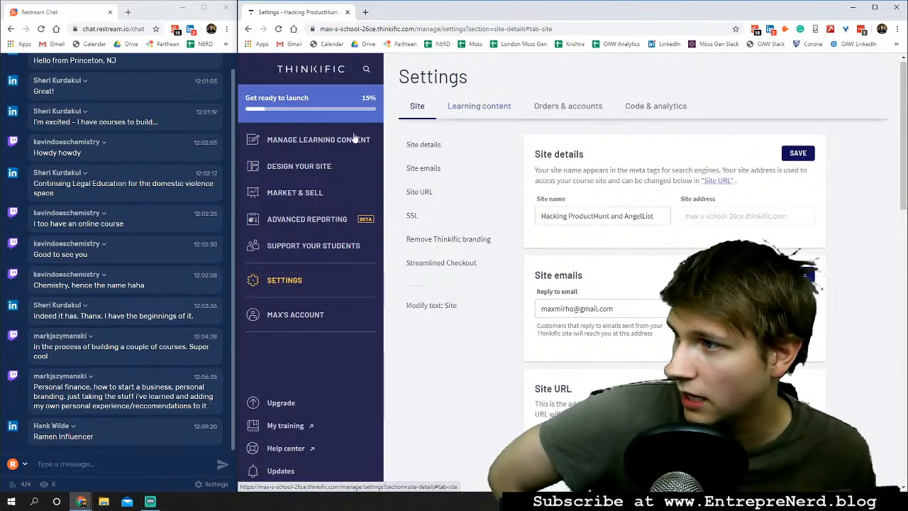
Return to the launch checklist and complete the "Explore what you can do" task by skipping through its tour video.
{"action": "left_click", "coordinate": [303, 105]}
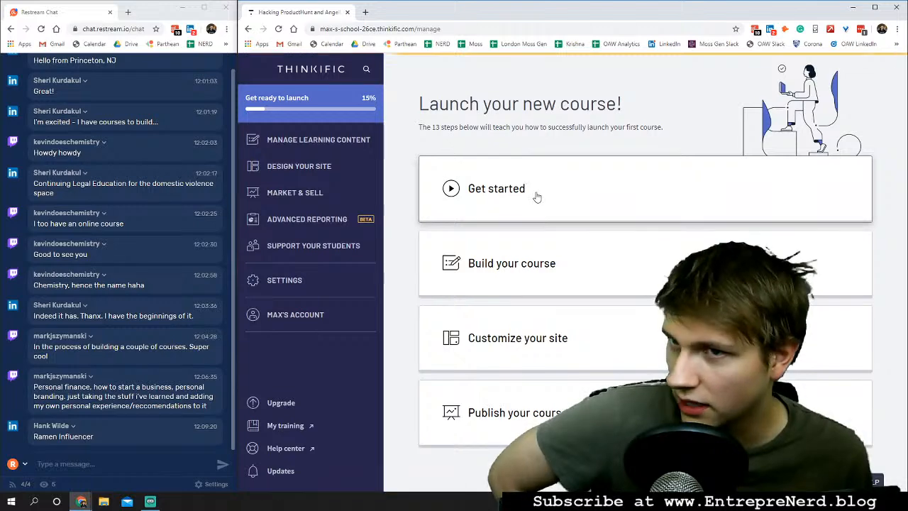
{"action": "left_click", "coordinate": [537, 197]}
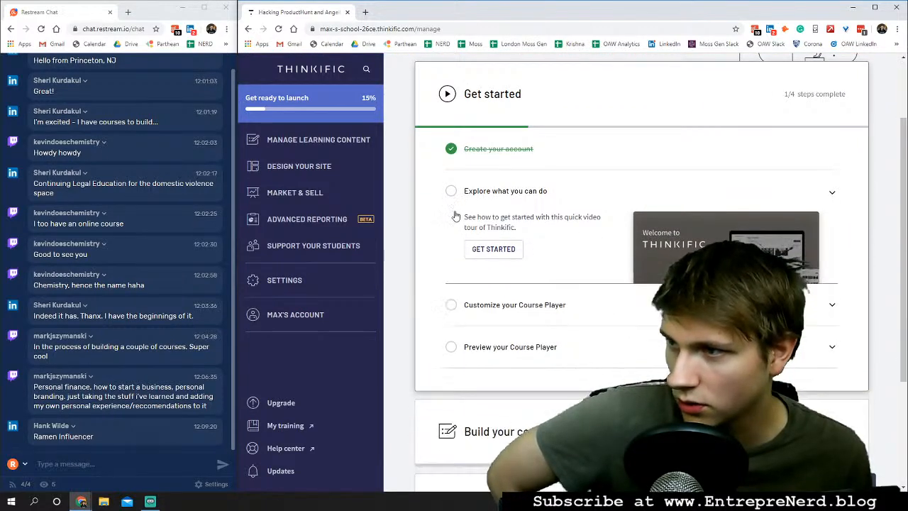
{"action": "left_click", "coordinate": [468, 192]}
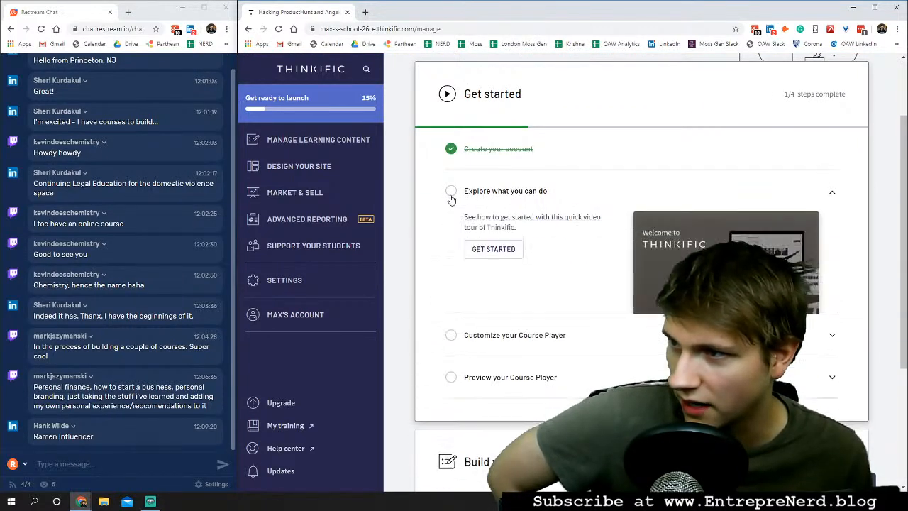
{"action": "left_click", "coordinate": [486, 248]}
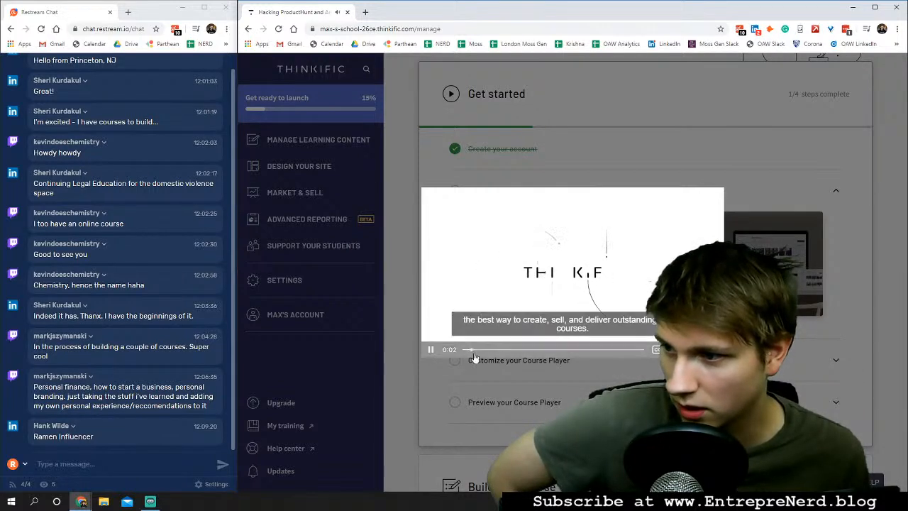
{"action": "left_click_drag", "start_coordinate": [480, 352], "coordinate": [642, 352]}
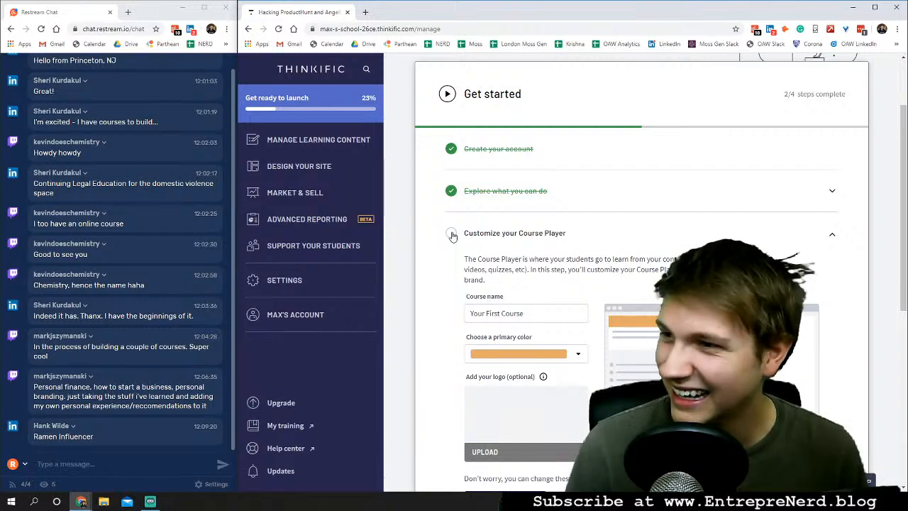
Enter "Hacking ProductHunt / AngelList" as the course name in the "Customize your Course Player" task.
{"action": "scroll", "coordinate": [522, 165], "scroll_direction": "down", "scroll_amount": 2}
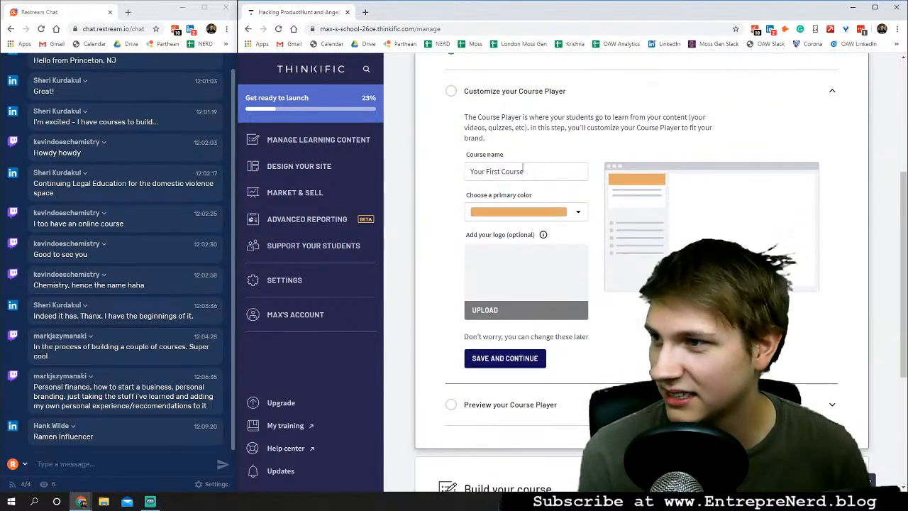
{"action": "left_click_drag", "start_coordinate": [523, 170], "coordinate": [441, 173]}
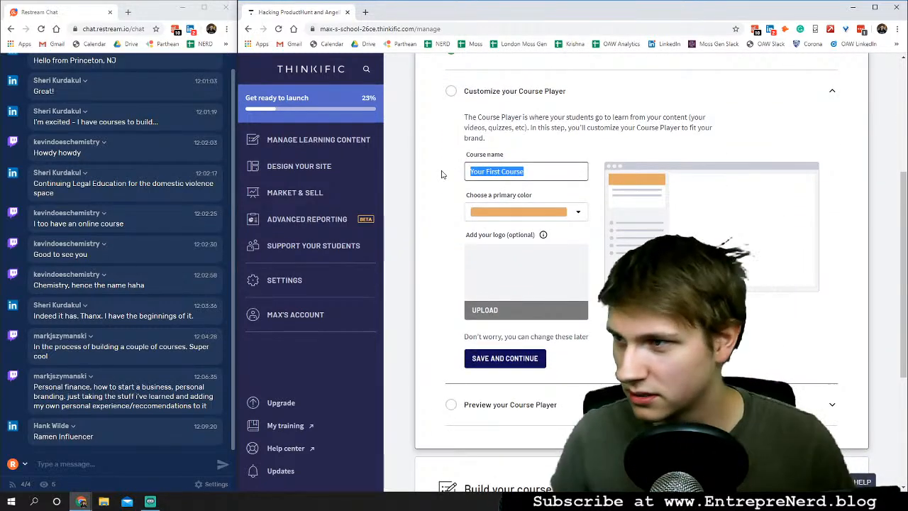
{"action": "type", "text": "Hackin"}
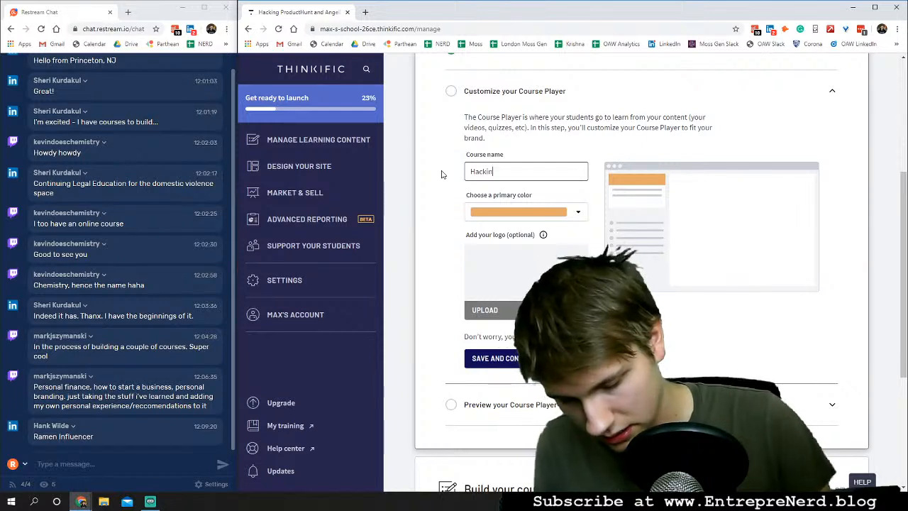
{"action": "type", "text": "g Product"}
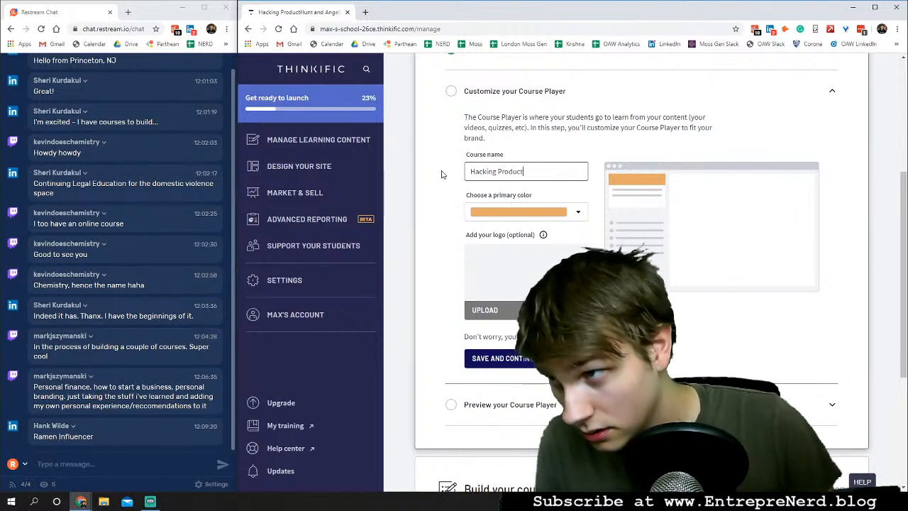
{"action": "type", "text": "Hunt and"}
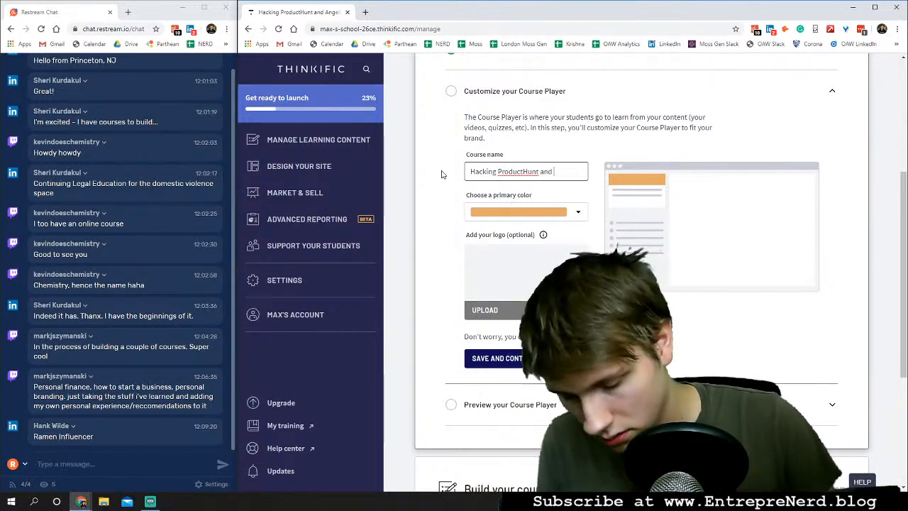
{"action": "key", "text": "BackSpace"}
{"action": "key", "text": "BackSpace"}
{"action": "key", "text": "BackSpace"}
{"action": "key", "text": "BackSpace"}
{"action": "type", "text": "/"}
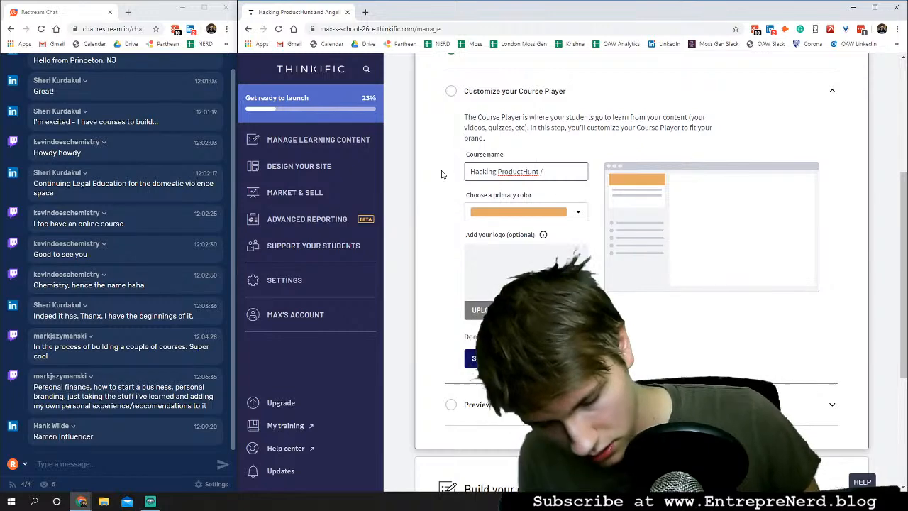
{"action": "type", "text": " AngelList"}
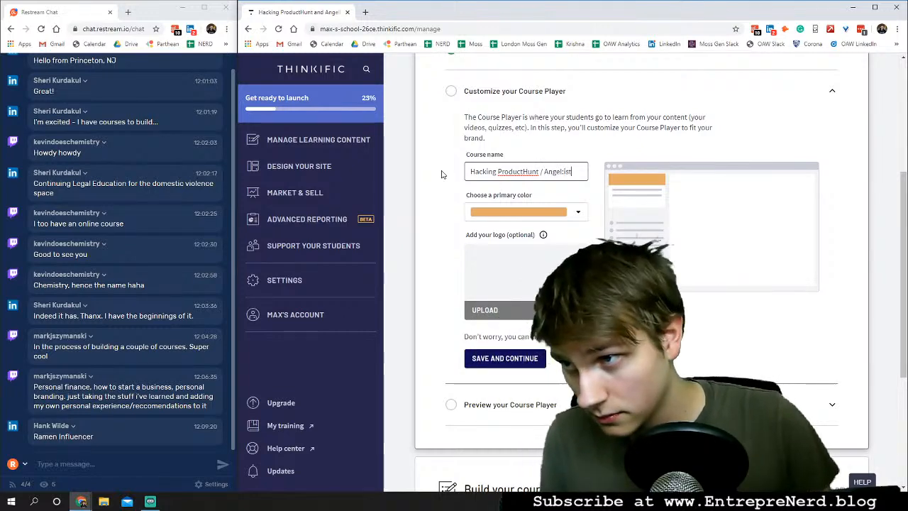
{"action": "key", "text": "BackSpace"}
{"action": "key", "text": "BackSpace"}
{"action": "key", "text": "BackSpace"}
{"action": "key", "text": "BackSpace"}
{"action": "type", "text": "List"}
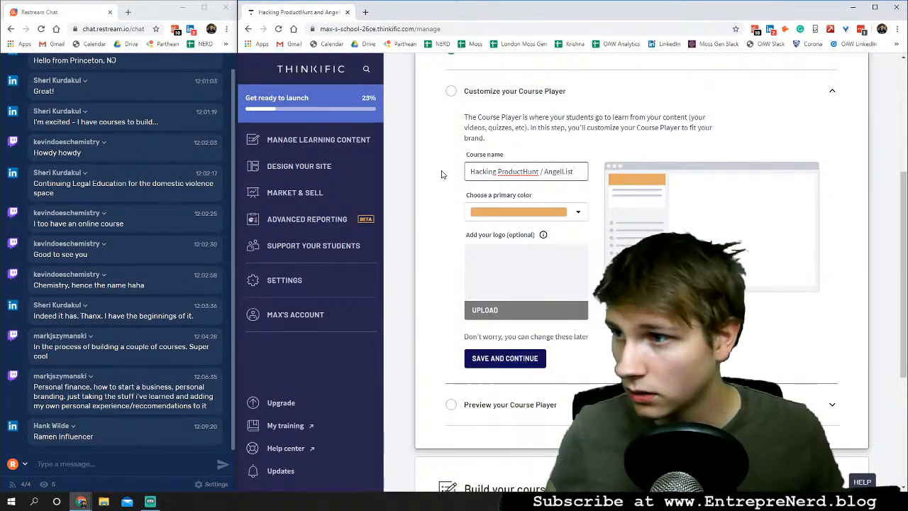
Set the Course Player's primary color to light blue, hex 718FFF.
{"action": "left_click", "coordinate": [525, 211]}
{"action": "left_click", "coordinate": [496, 271]}
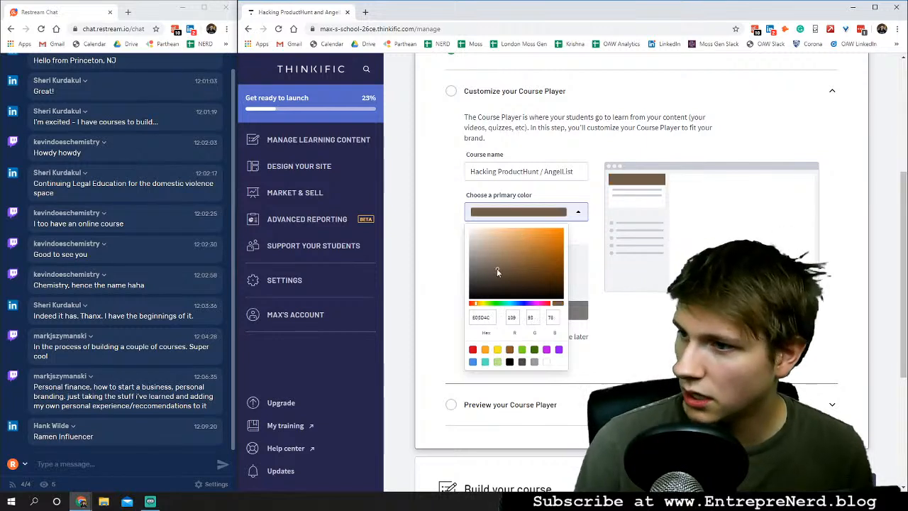
{"action": "left_click_drag", "start_coordinate": [497, 270], "coordinate": [468, 277]}
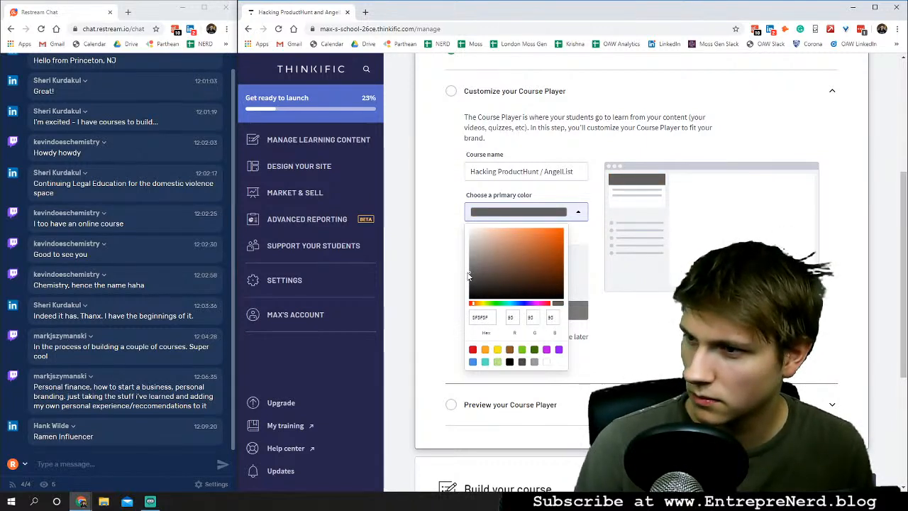
{"action": "left_click_drag", "start_coordinate": [525, 304], "coordinate": [520, 303]}
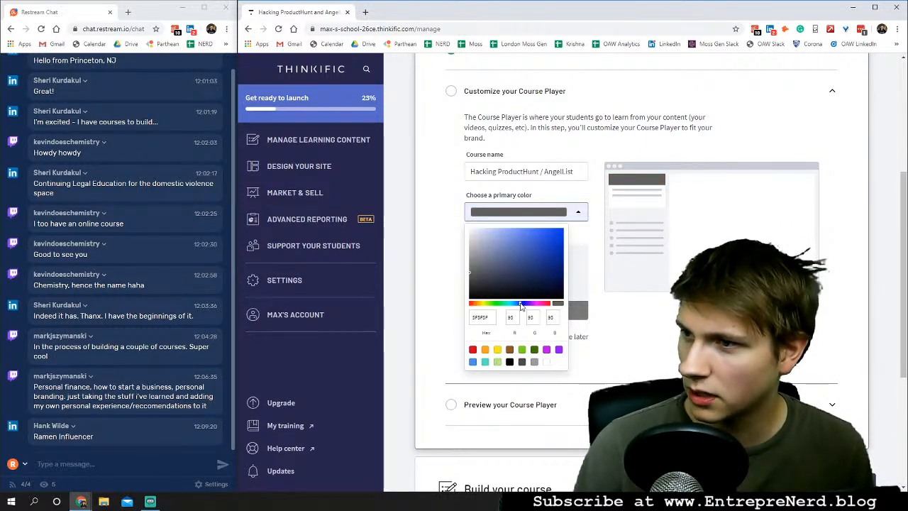
{"action": "left_click_drag", "start_coordinate": [522, 245], "coordinate": [522, 220]}
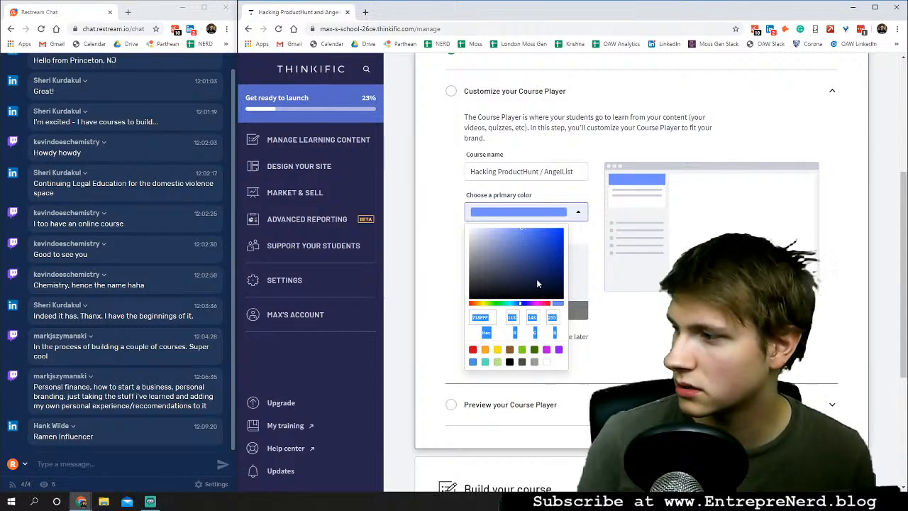
{"action": "left_click", "coordinate": [445, 249]}
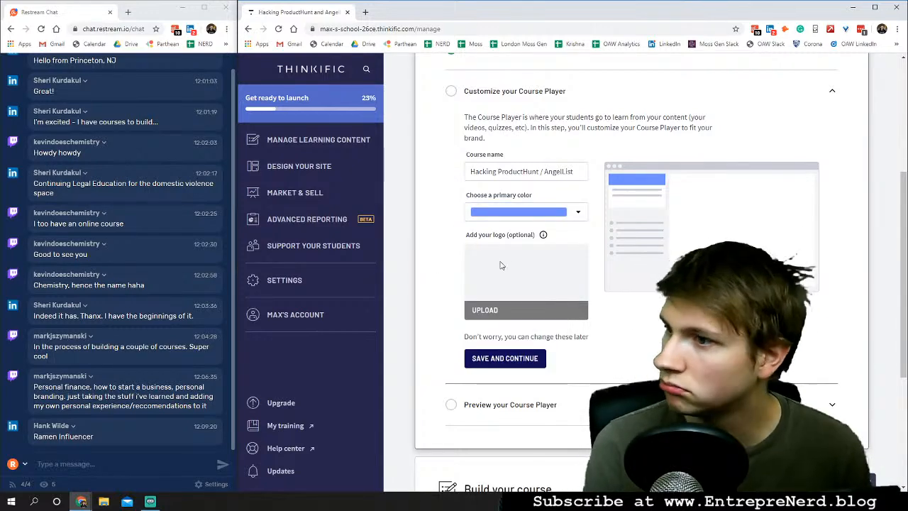
Save the Course Player customization and open the interactive Course Player preview from the launch checklist.
{"action": "left_click", "coordinate": [509, 359]}
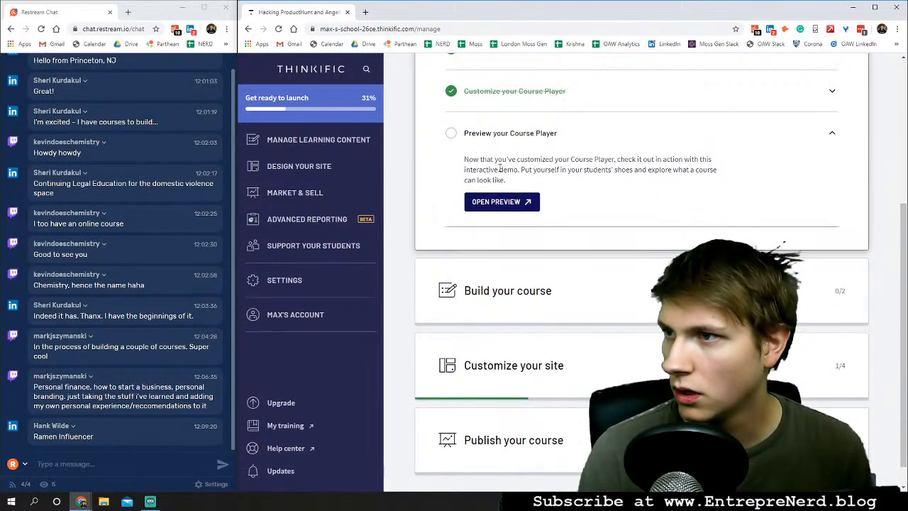
{"action": "left_click", "coordinate": [508, 203]}
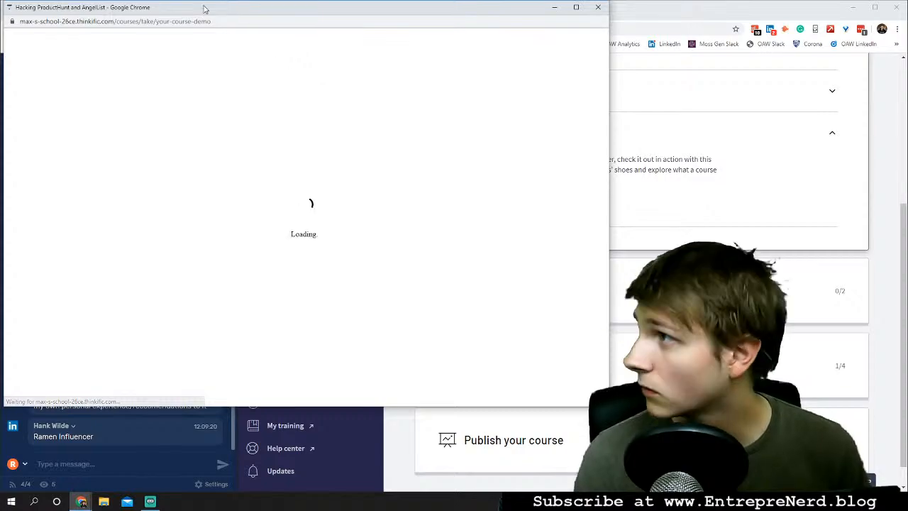
{"action": "left_click_drag", "start_coordinate": [106, 11], "coordinate": [351, 13]}
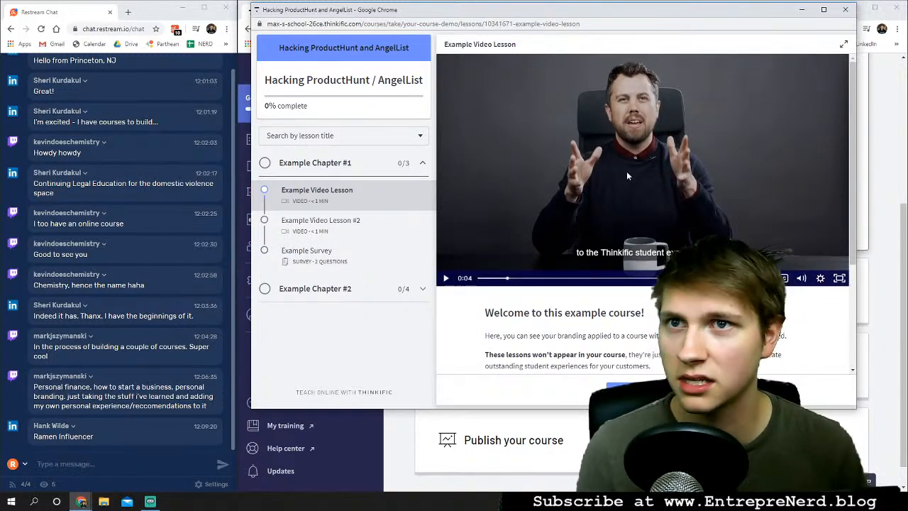
Look through Example Video Lesson and Example Video Lesson #2 in the preview, skipping ahead in the second video.
{"action": "left_click_drag", "start_coordinate": [850, 95], "coordinate": [834, 265]}
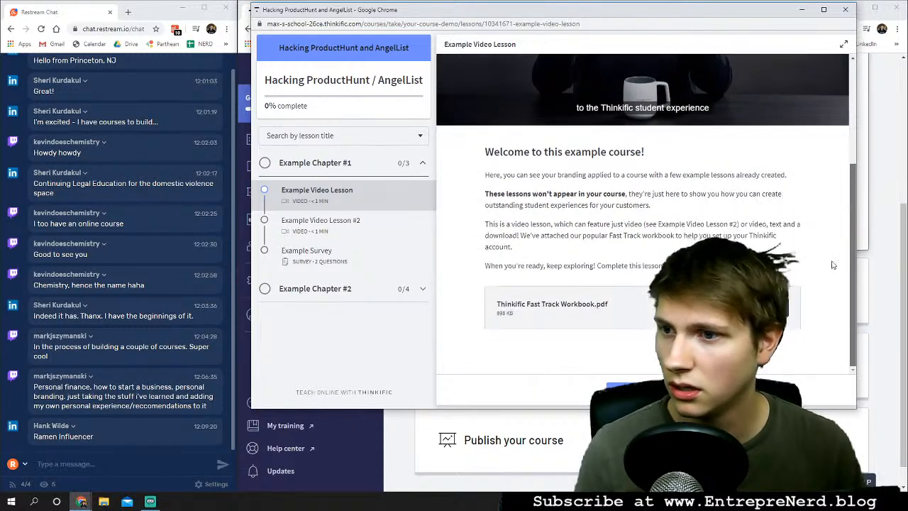
{"action": "scroll", "coordinate": [843, 224], "scroll_direction": "up", "scroll_amount": 5}
{"action": "left_click", "coordinate": [320, 221]}
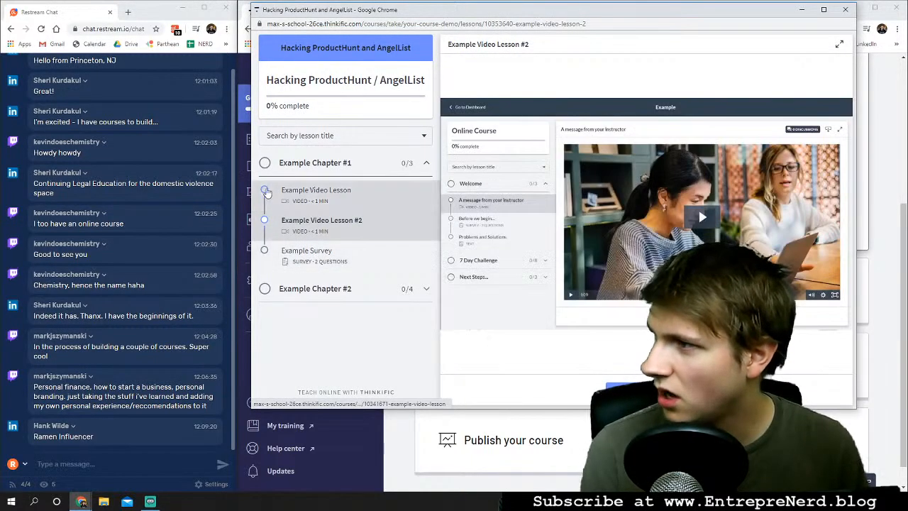
{"action": "left_click", "coordinate": [316, 191]}
{"action": "scroll", "coordinate": [645, 213], "scroll_direction": "down", "scroll_amount": 2}
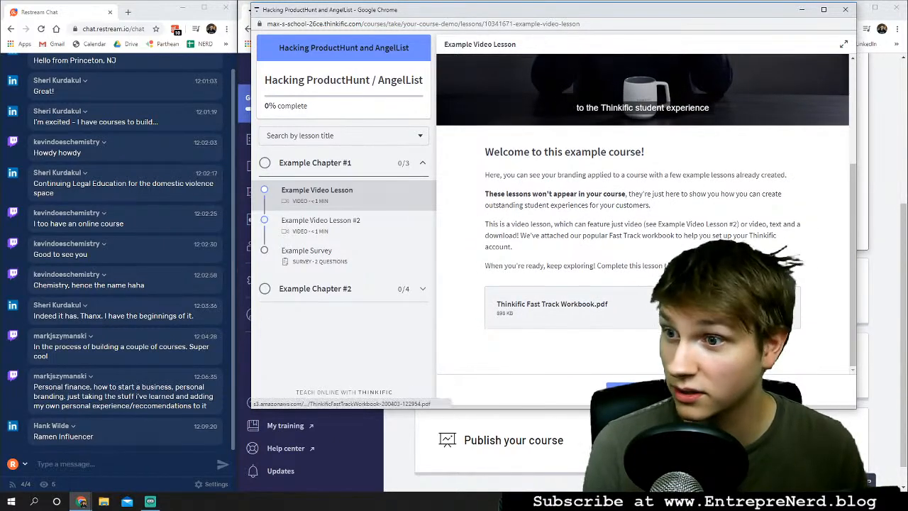
{"action": "scroll", "coordinate": [627, 159], "scroll_direction": "up", "scroll_amount": 2}
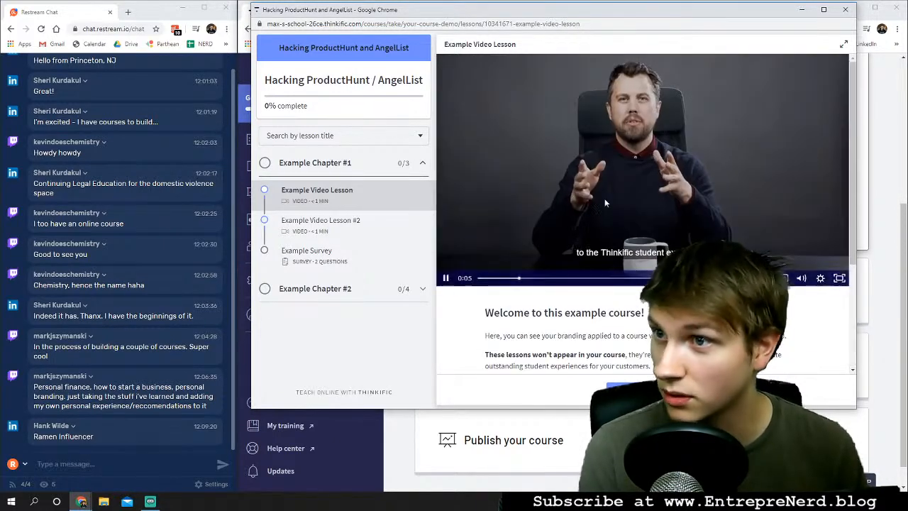
{"action": "scroll", "coordinate": [629, 195], "scroll_direction": "down", "scroll_amount": 2}
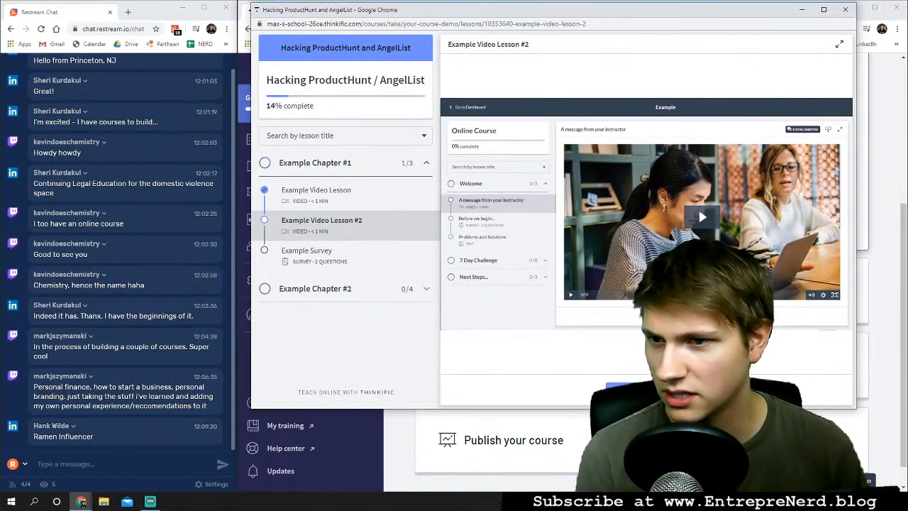
{"action": "left_click", "coordinate": [722, 322]}
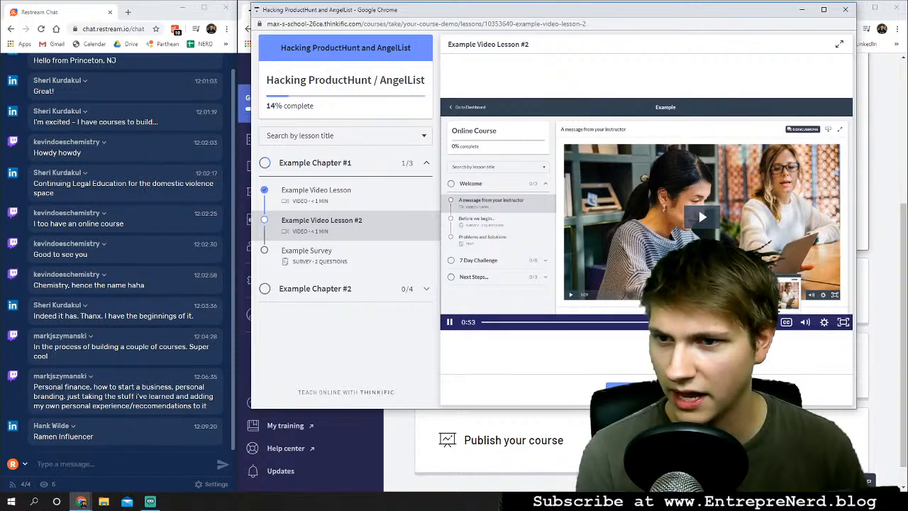
Complete the Example Survey with a short filler answer and the experience level "Inexperienced", and continue to Example Chapter #2.
{"action": "left_click", "coordinate": [335, 260]}
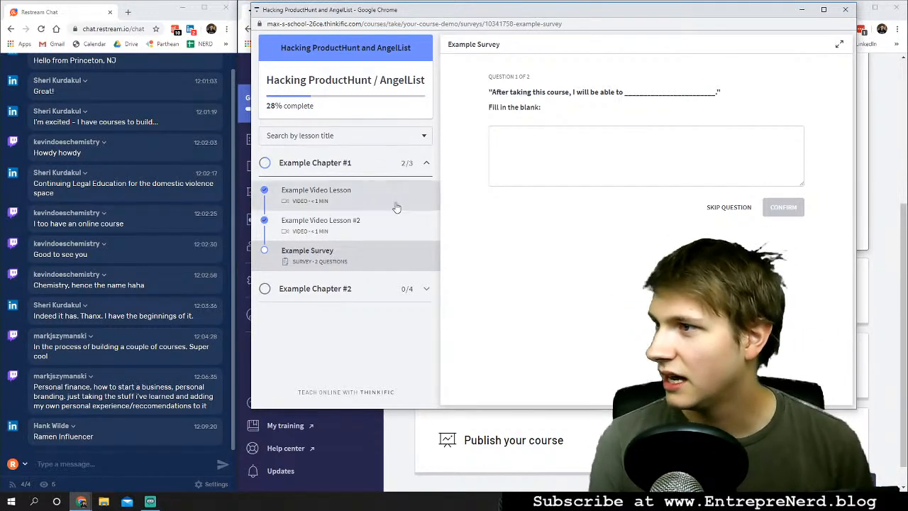
{"action": "left_click", "coordinate": [426, 163]}
{"action": "left_click", "coordinate": [427, 163]}
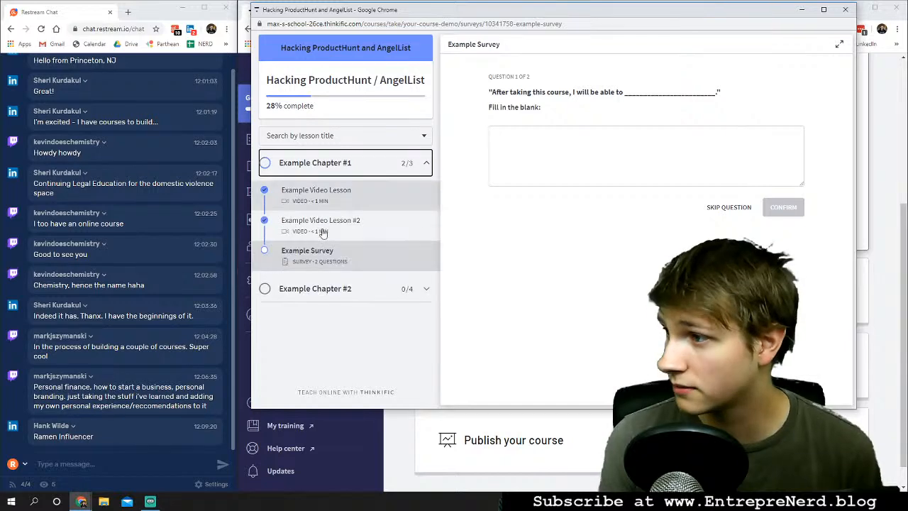
{"action": "left_click", "coordinate": [669, 147]}
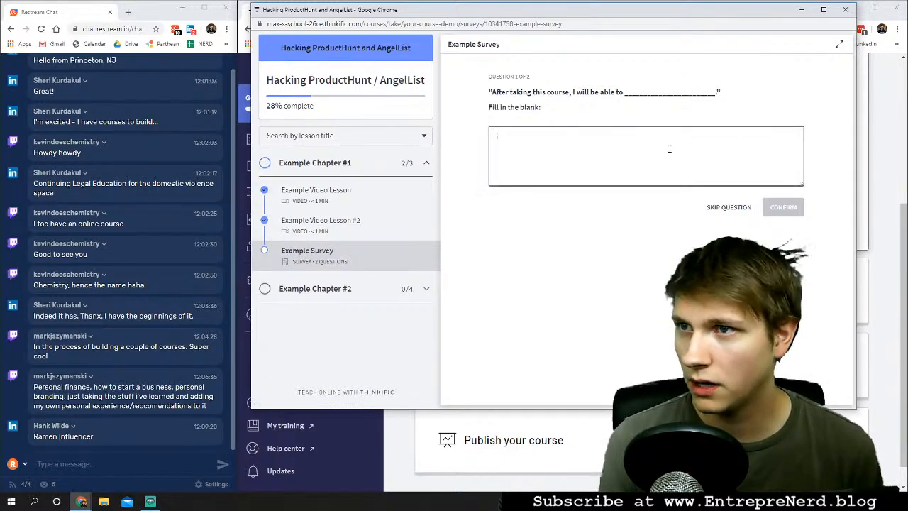
{"action": "type", "text": "blsh"}
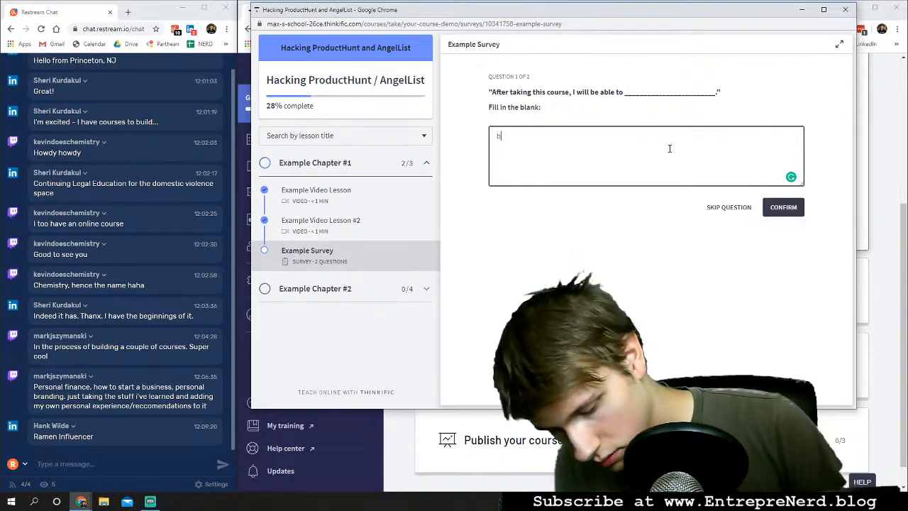
{"action": "left_click", "coordinate": [776, 205]}
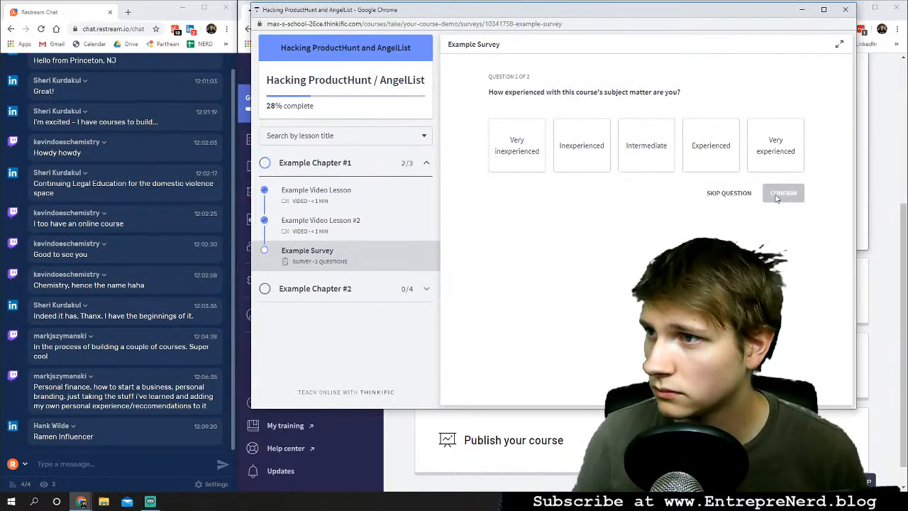
{"action": "left_click", "coordinate": [581, 145]}
{"action": "left_click", "coordinate": [792, 195]}
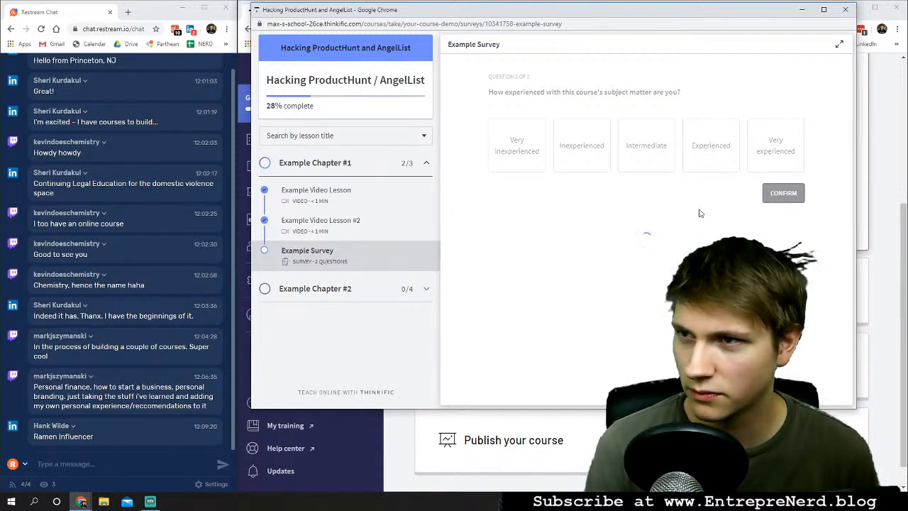
{"action": "left_click", "coordinate": [647, 115]}
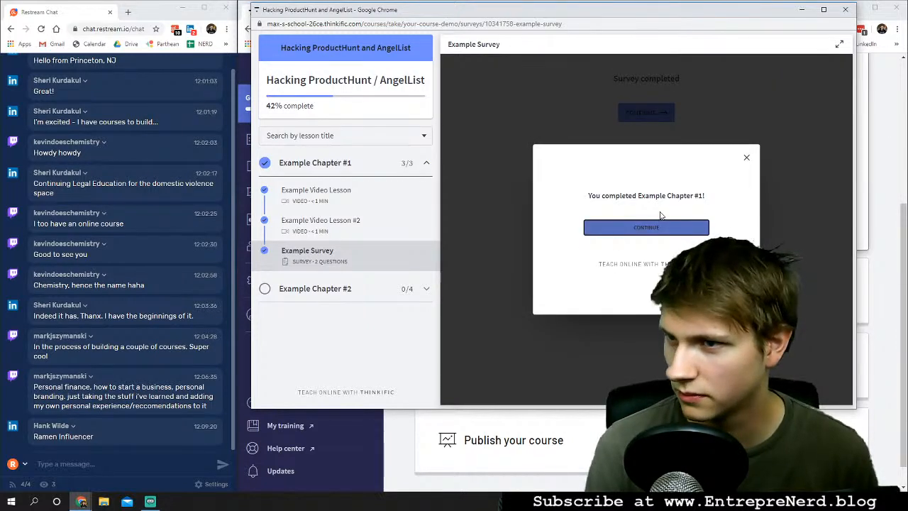
{"action": "left_click", "coordinate": [642, 227]}
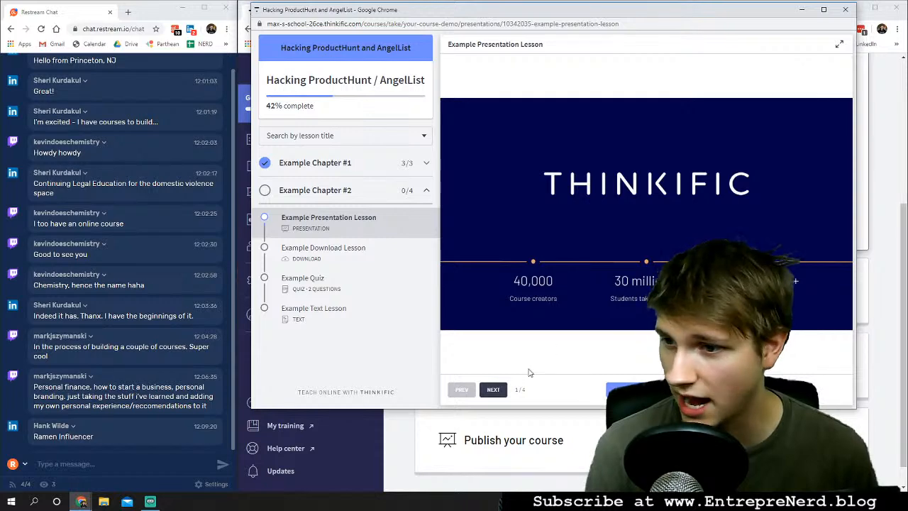
Page through the Example Presentation Lesson's slides and complete the Example Download Lesson to reach the Example Quiz.
{"action": "left_click", "coordinate": [494, 390]}
{"action": "left_click", "coordinate": [494, 390]}
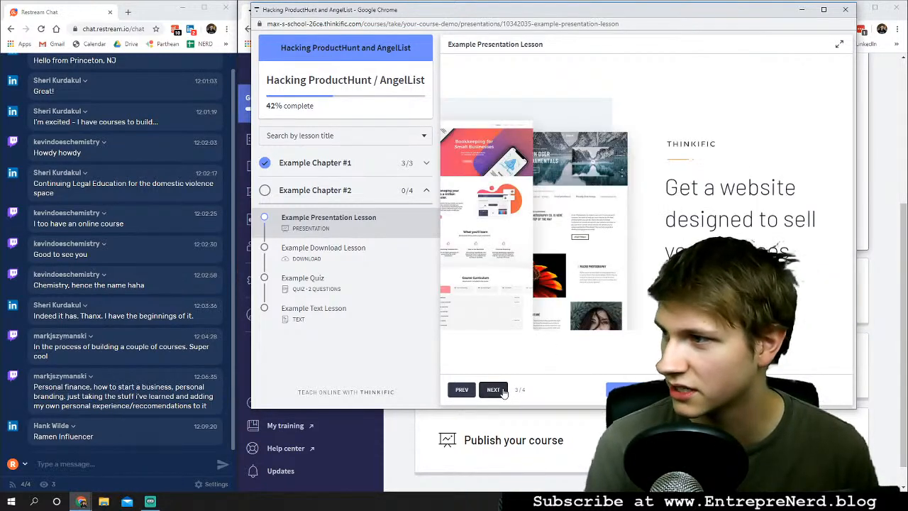
{"action": "left_click", "coordinate": [495, 390]}
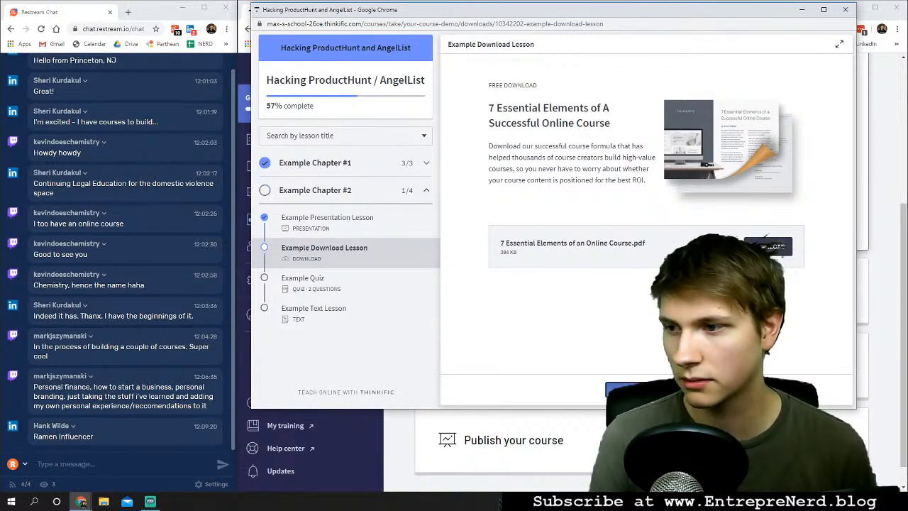
{"action": "left_click", "coordinate": [618, 387]}
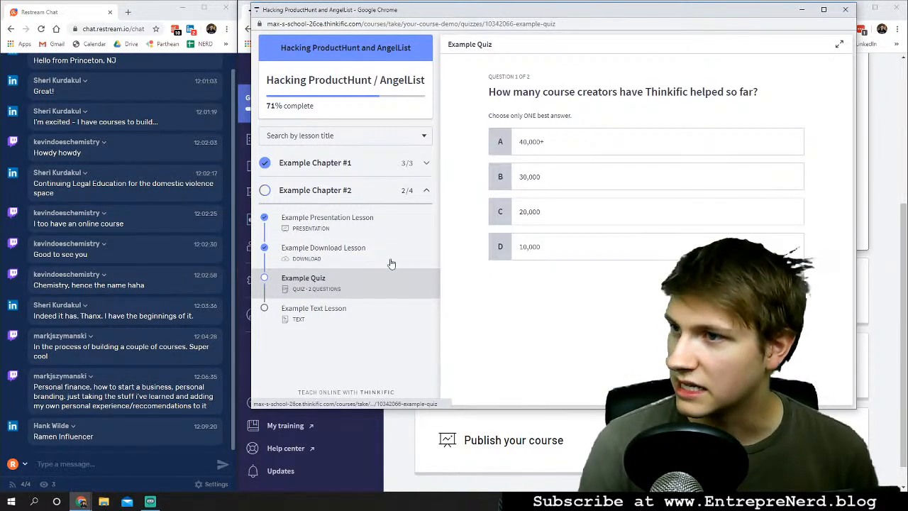
Complete the Example Quiz with "40,000+" and "A quick & easy Course Builder that gives you total control", and continue to the text lesson.
{"action": "left_click", "coordinate": [557, 145]}
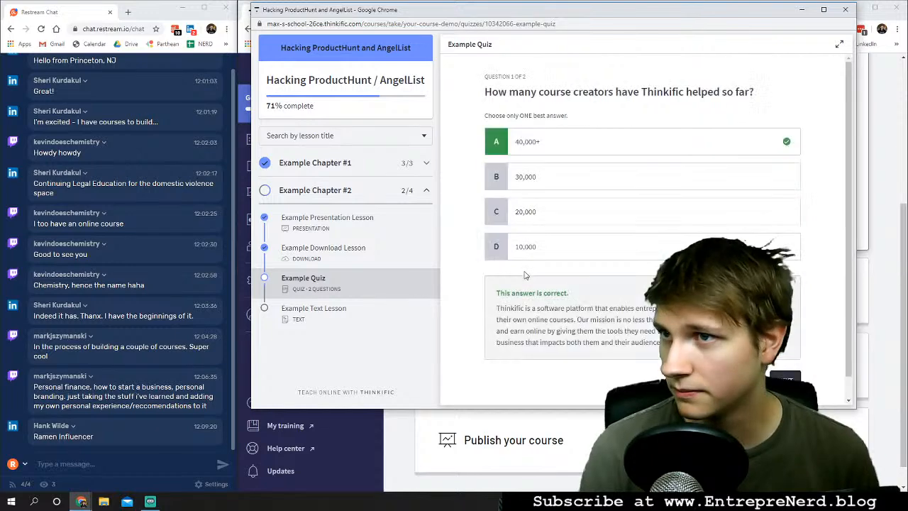
{"action": "left_click", "coordinate": [785, 379]}
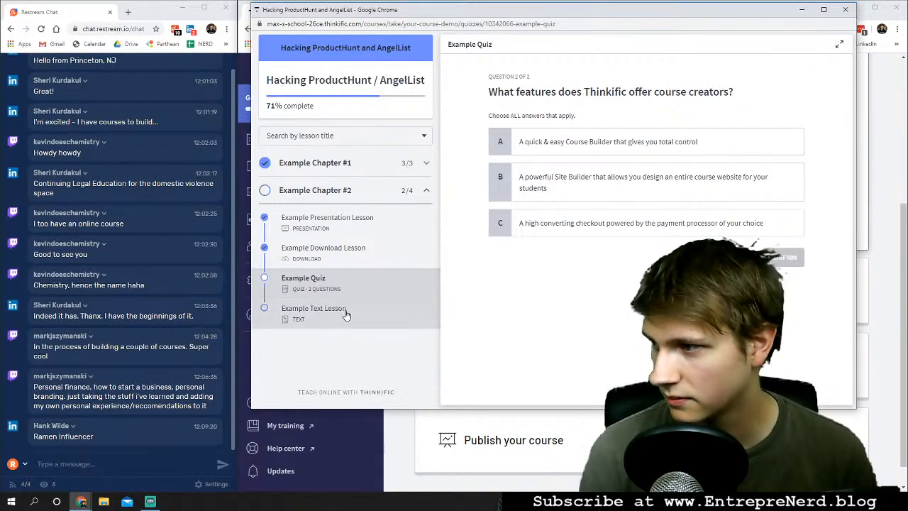
{"action": "left_click", "coordinate": [574, 141]}
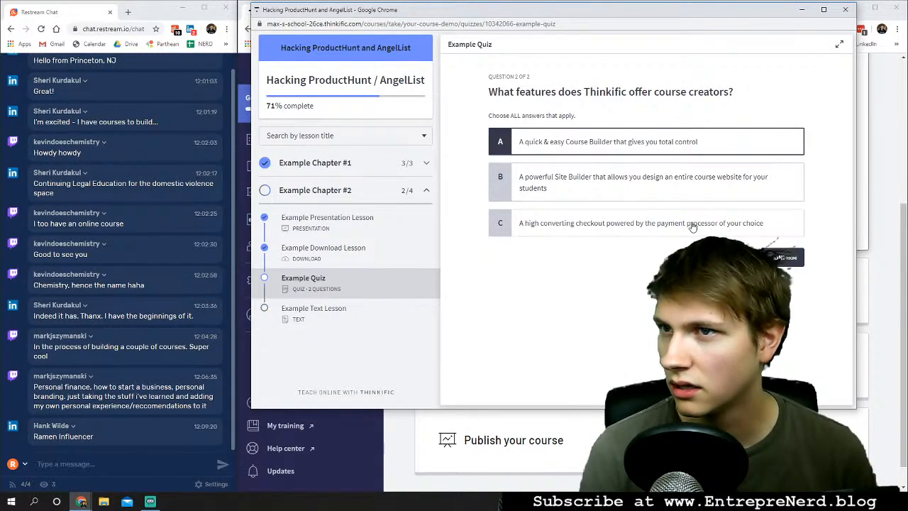
{"action": "left_click", "coordinate": [793, 259]}
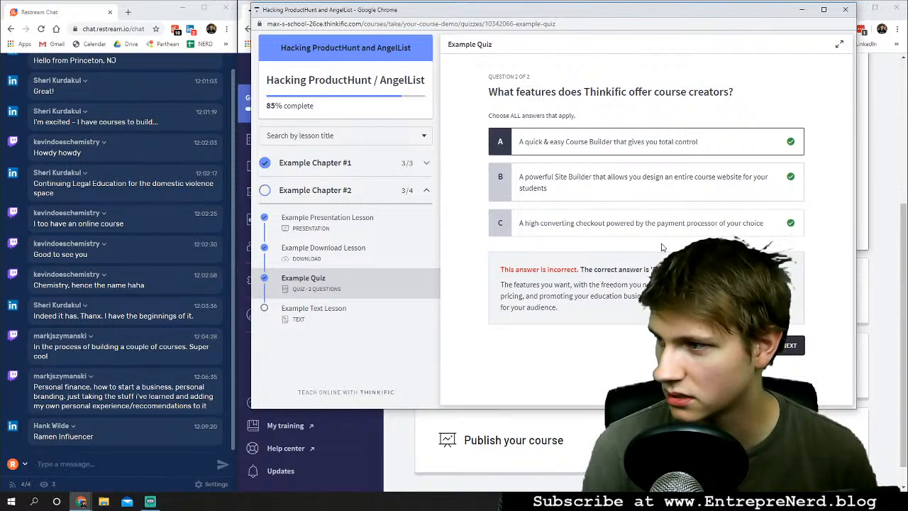
{"action": "left_click", "coordinate": [789, 347]}
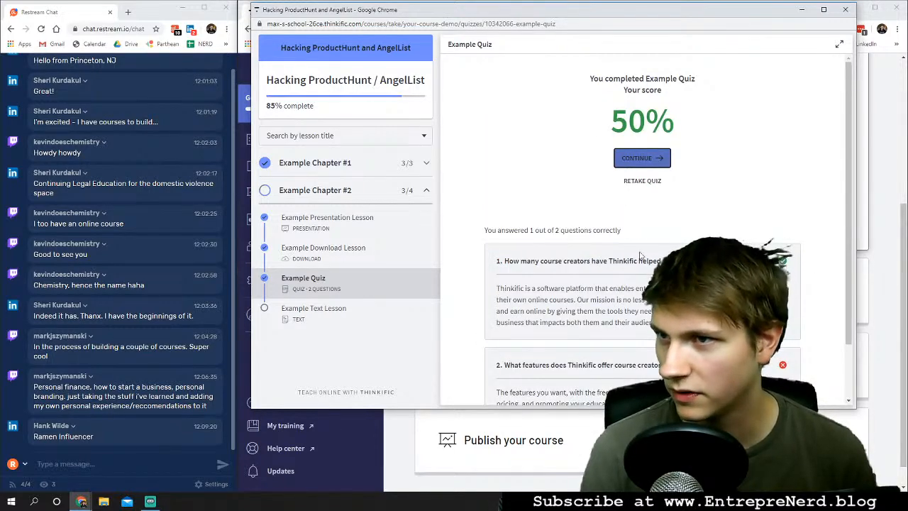
{"action": "left_click", "coordinate": [641, 158]}
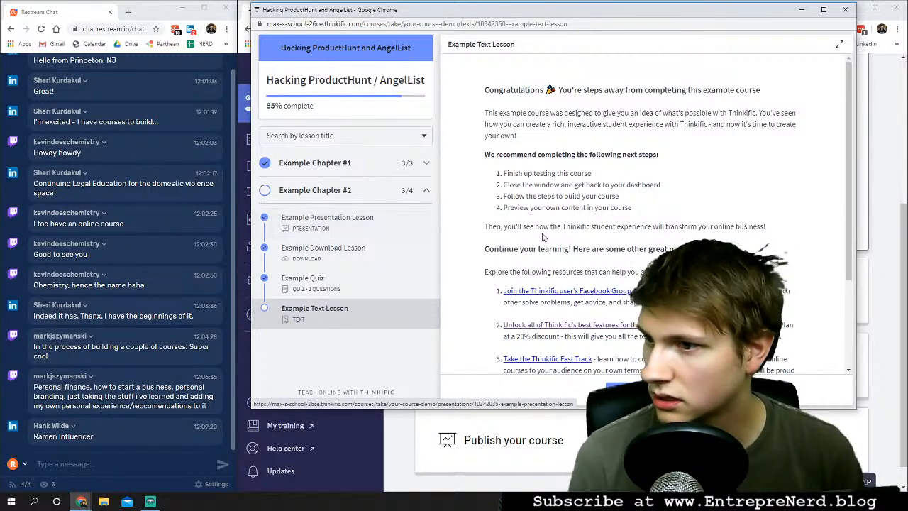
Read and complete the Example Text Lesson to finish the example course, and close the Course Player preview.
{"action": "scroll", "coordinate": [638, 212], "scroll_direction": "down", "scroll_amount": 2}
{"action": "left_click", "coordinate": [645, 389]}
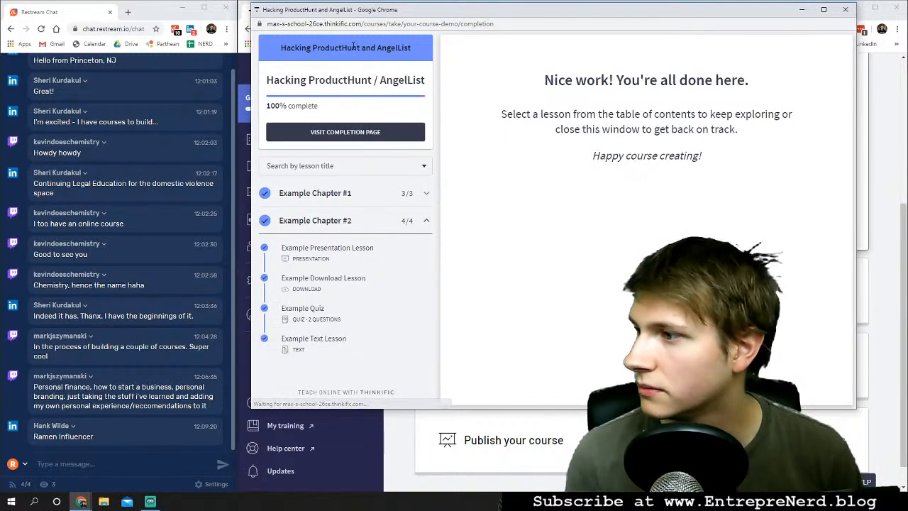
{"action": "left_click", "coordinate": [846, 10]}
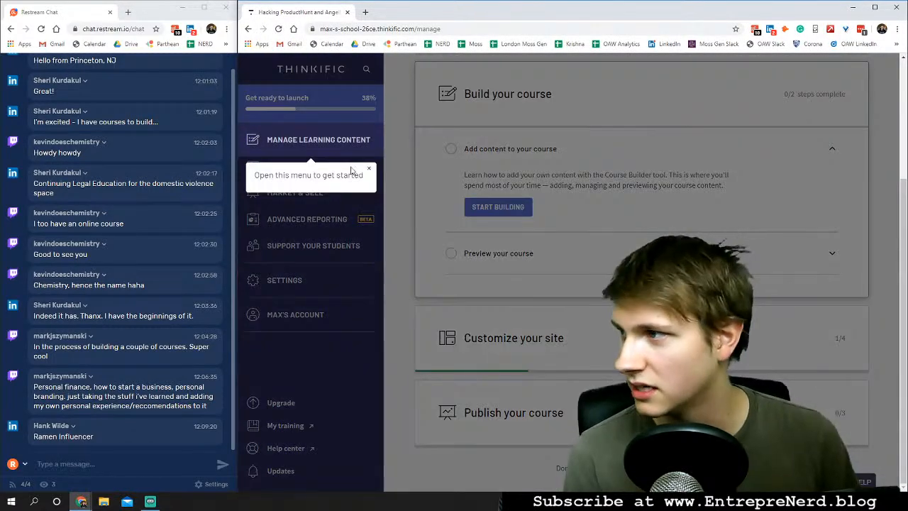
Open the course "Hacking ProductHunt / AngelList" in the Course Builder and start the guided first-lesson walkthrough.
{"action": "left_click", "coordinate": [305, 146]}
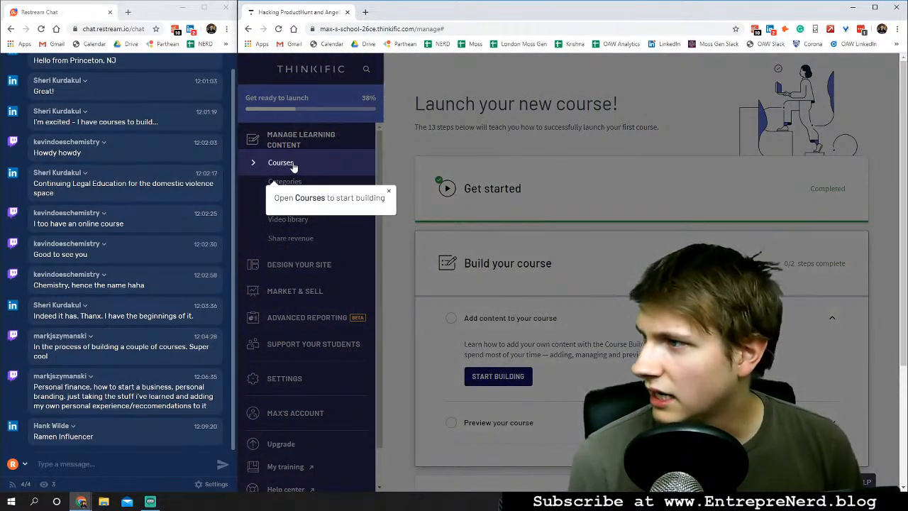
{"action": "left_click", "coordinate": [279, 164]}
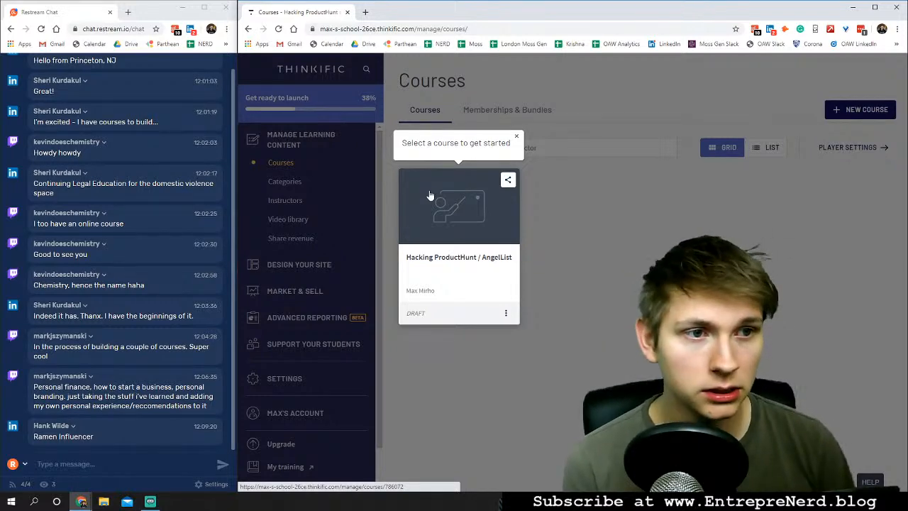
{"action": "left_click", "coordinate": [469, 268]}
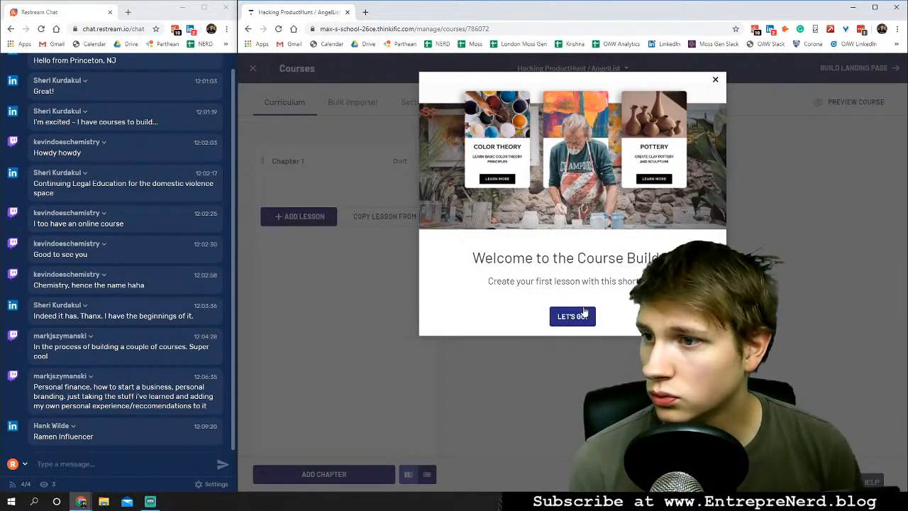
{"action": "left_click", "coordinate": [578, 316]}
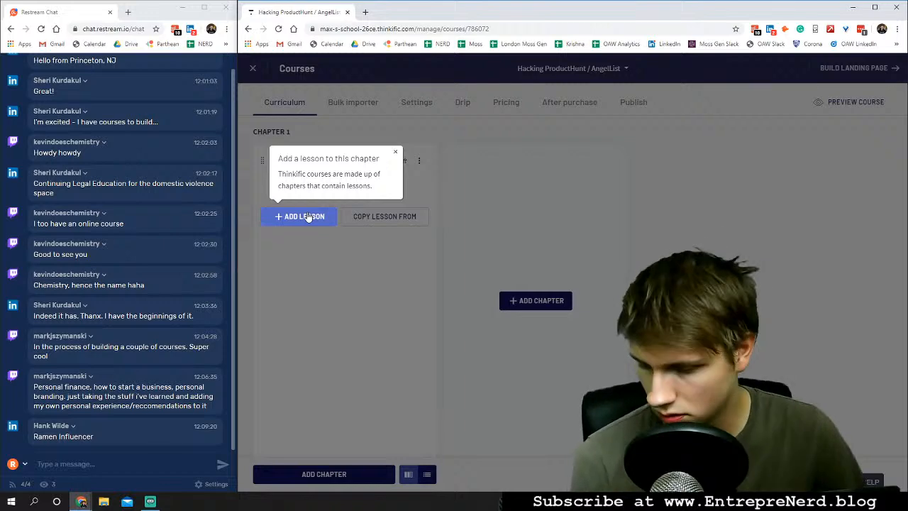
Add a video lesson titled "Hacking ProductHunt" to Chapter 1 and finish the naming walkthrough prompt.
{"action": "left_click", "coordinate": [308, 217]}
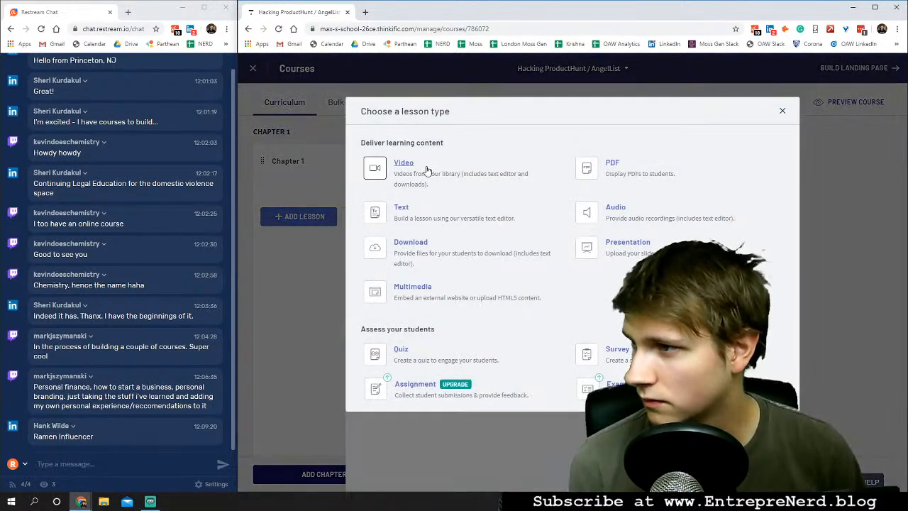
{"action": "left_click", "coordinate": [427, 170]}
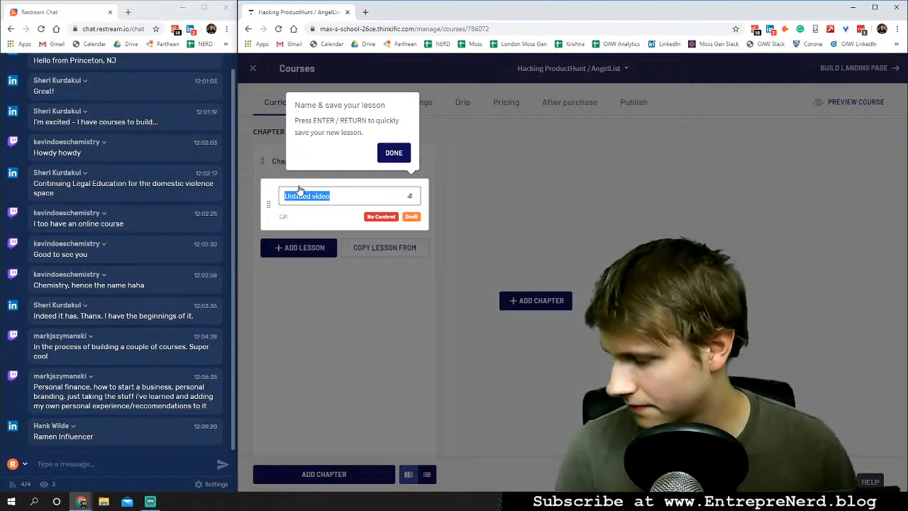
{"action": "type", "text": "Hack"}
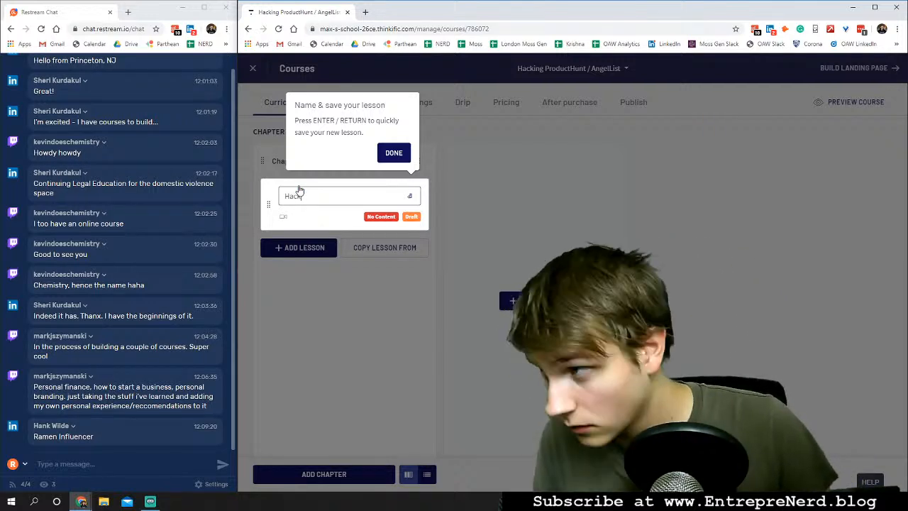
{"action": "type", "text": "ing ProductHunt"}
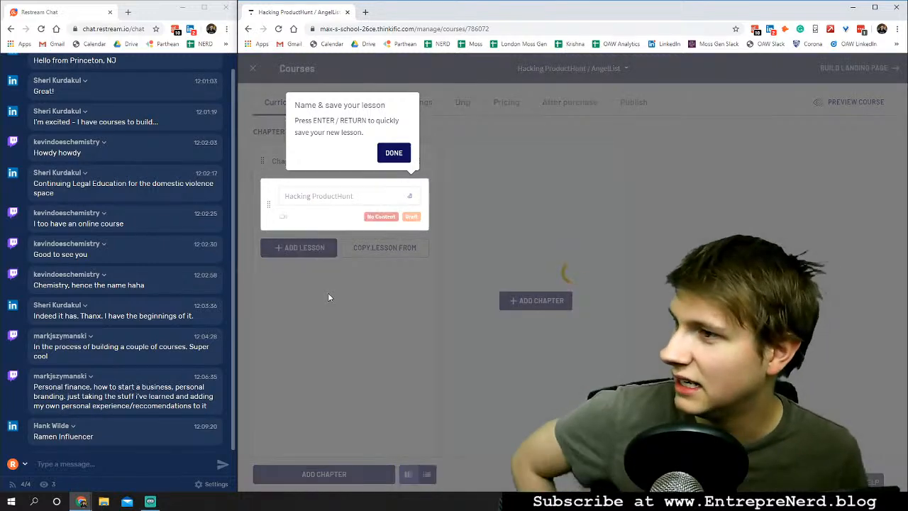
{"action": "key", "text": "Return"}
{"action": "left_click", "coordinate": [393, 153]}
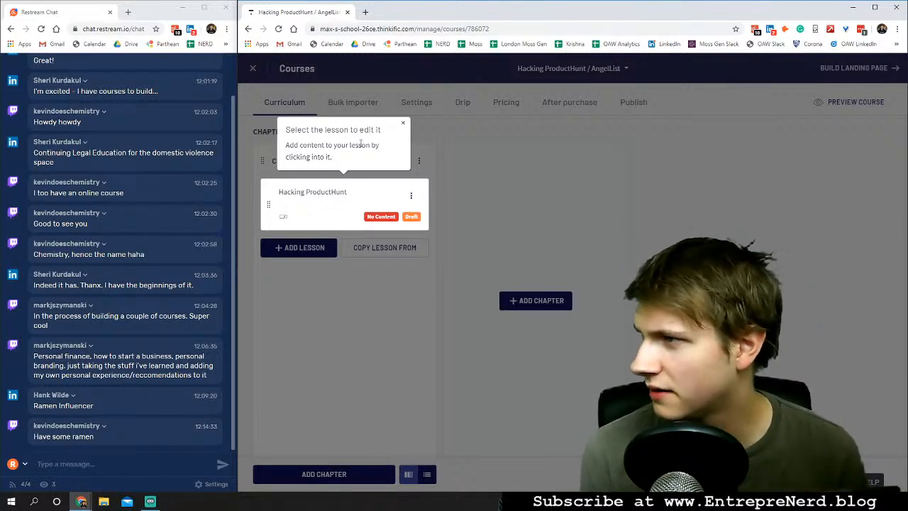
Try to upload the Phunt video file to the Hacking ProductHunt lesson and dismiss the course preview tip.
{"action": "left_click", "coordinate": [322, 198]}
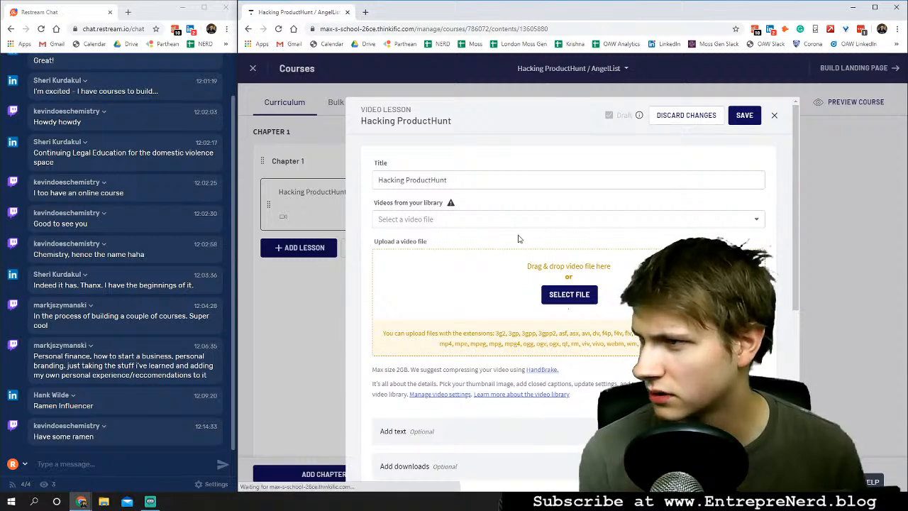
{"action": "left_click", "coordinate": [444, 221]}
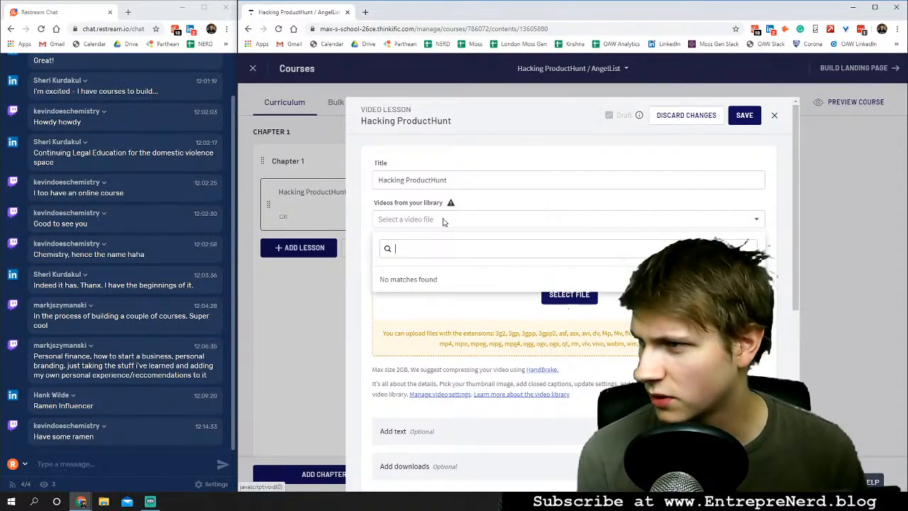
{"action": "left_click", "coordinate": [424, 304]}
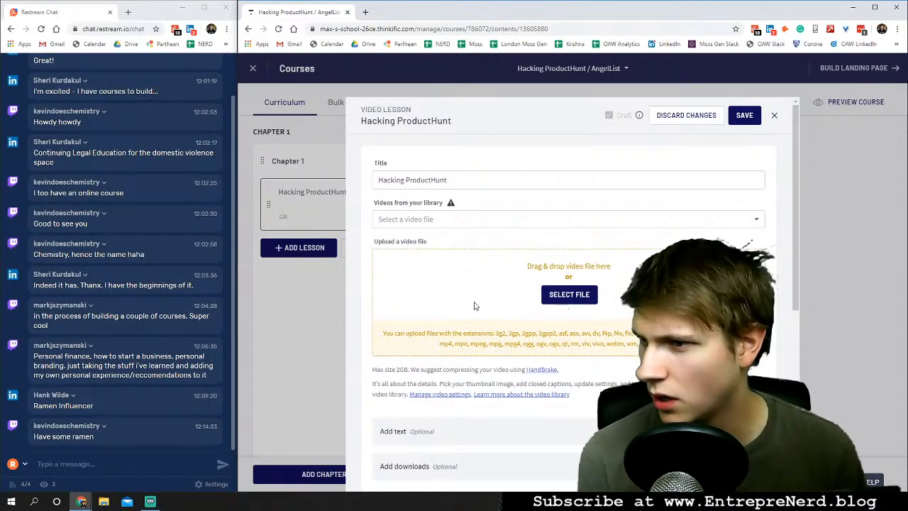
{"action": "left_click", "coordinate": [565, 301]}
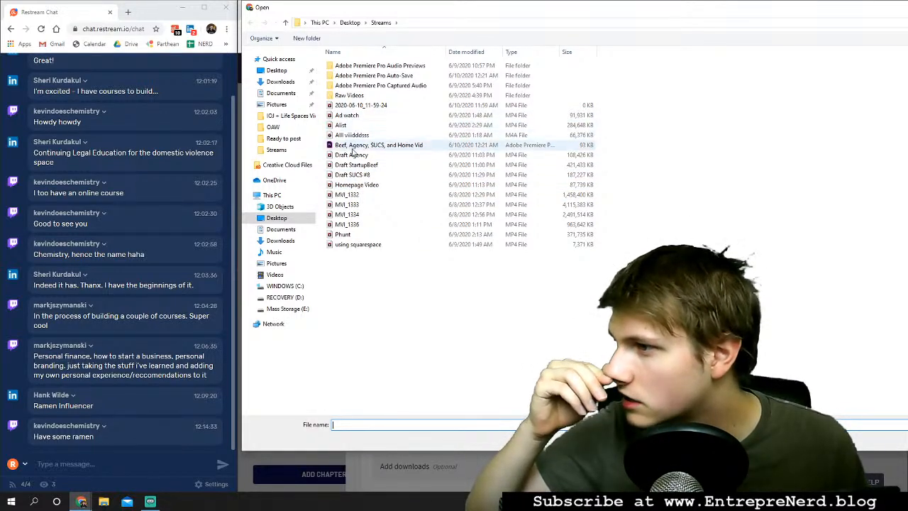
{"action": "left_click", "coordinate": [346, 236]}
{"action": "double_click", "coordinate": [347, 236]}
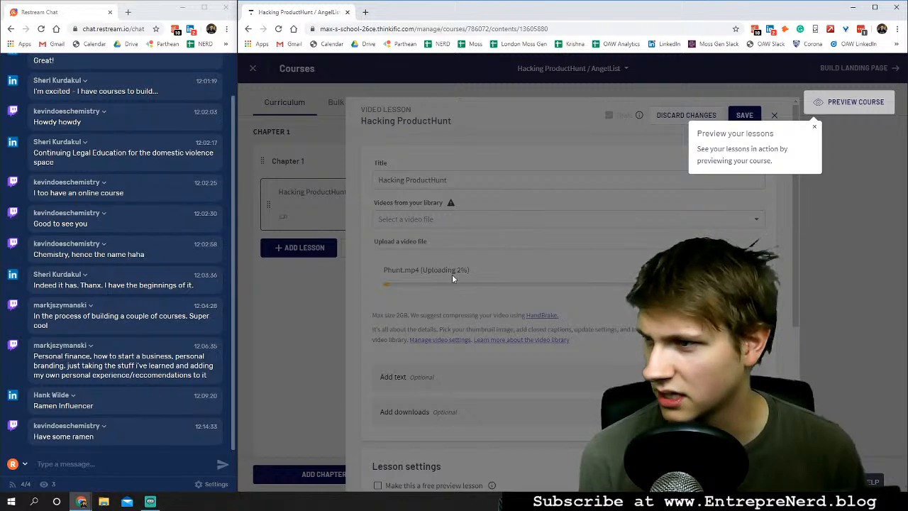
{"action": "left_click", "coordinate": [815, 128]}
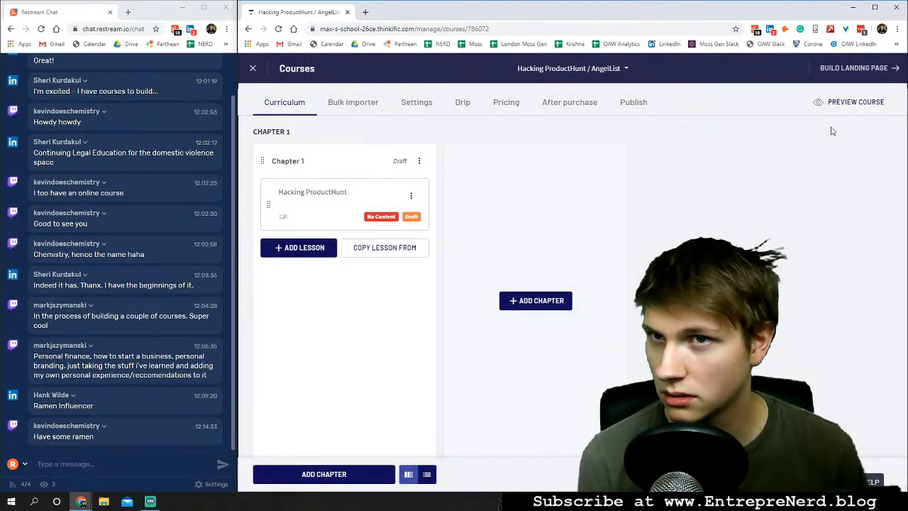
Reopen the Hacking ProductHunt lesson and upload the Phunt video file to it.
{"action": "left_click", "coordinate": [344, 194]}
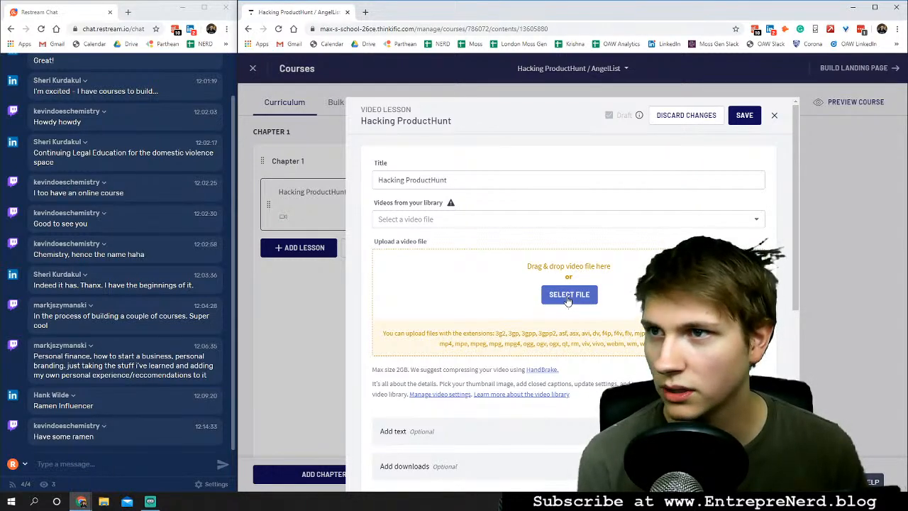
{"action": "left_click", "coordinate": [567, 295]}
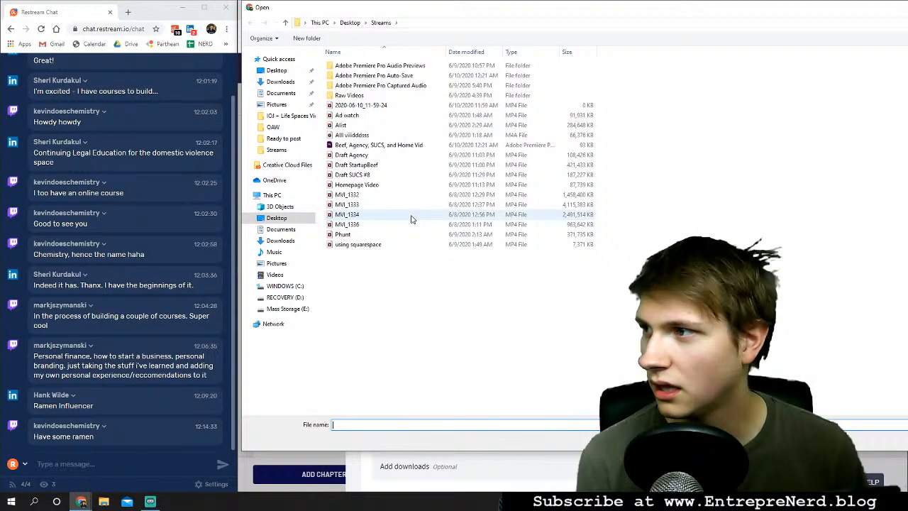
{"action": "left_click", "coordinate": [383, 244]}
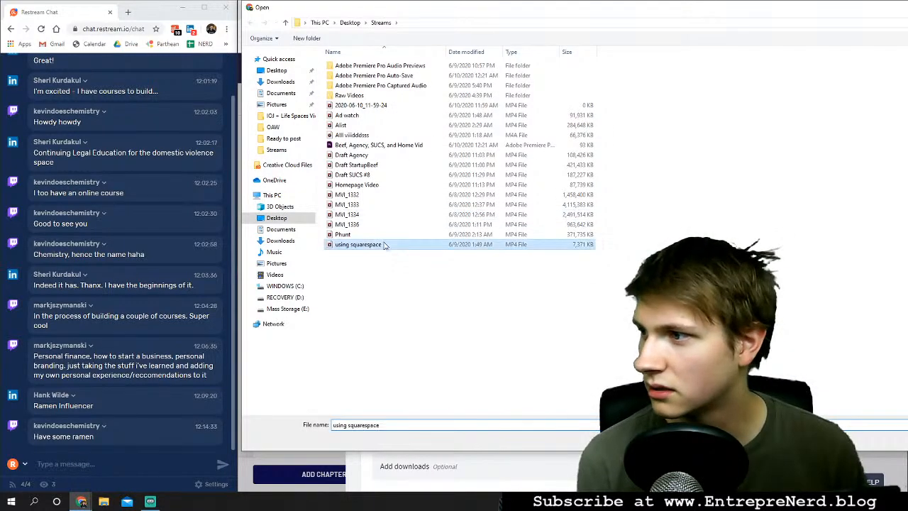
{"action": "left_click", "coordinate": [386, 235]}
{"action": "double_click", "coordinate": [386, 237]}
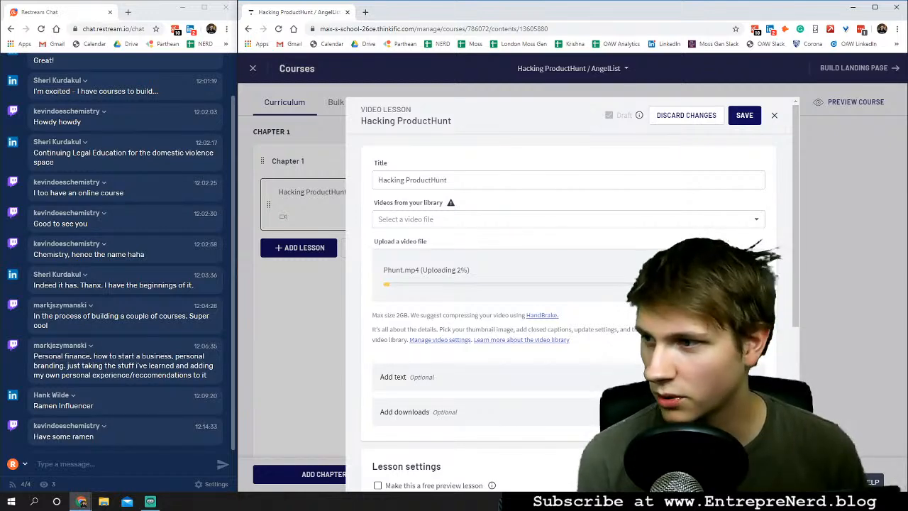
Open the lesson's optional text section and enter the greeting "Hey there!" as its first line.
{"action": "scroll", "coordinate": [606, 297], "scroll_direction": "down", "scroll_amount": 4}
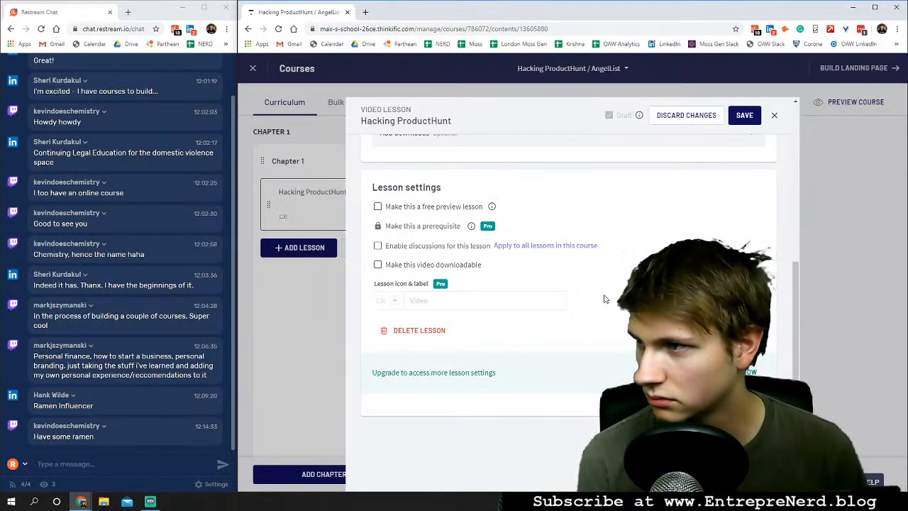
{"action": "scroll", "coordinate": [605, 298], "scroll_direction": "up", "scroll_amount": 4}
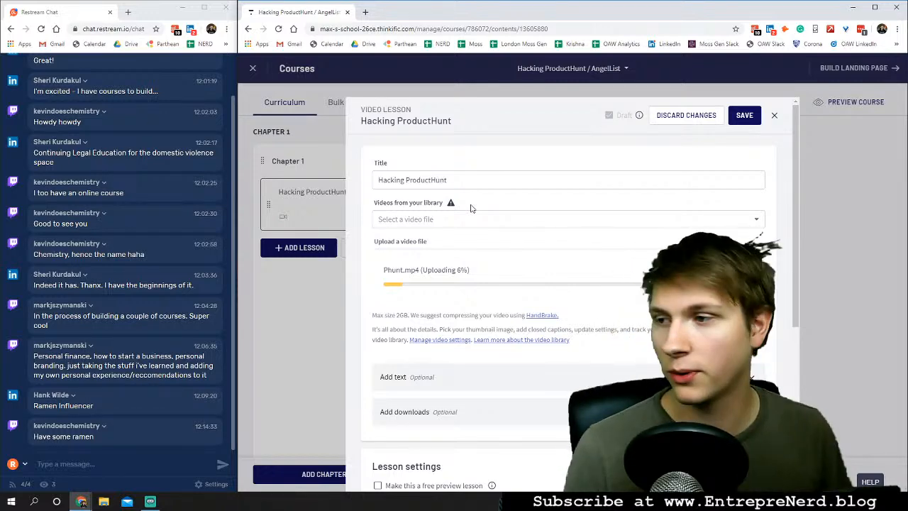
{"action": "scroll", "coordinate": [472, 209], "scroll_direction": "down", "scroll_amount": 2}
{"action": "left_click", "coordinate": [473, 235]}
{"action": "left_click", "coordinate": [466, 308]}
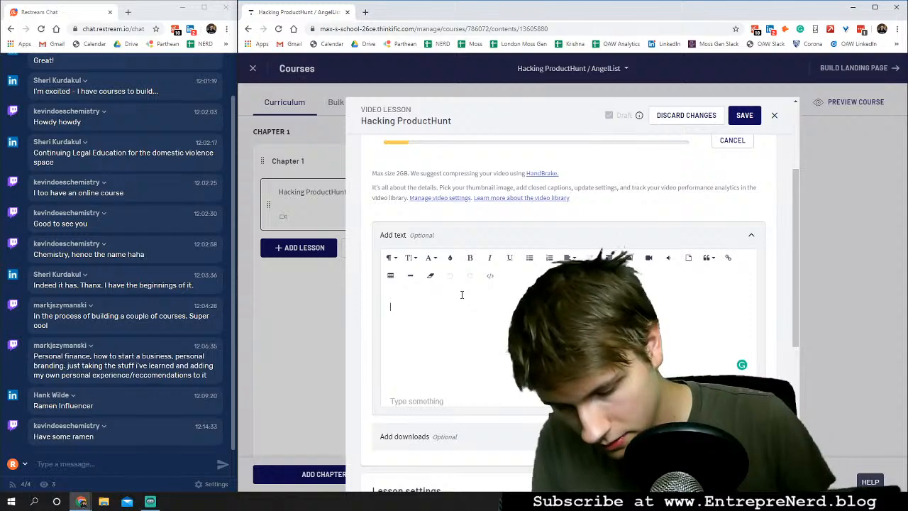
{"action": "type", "text": "I"}
{"action": "key", "text": "BackSpace"}
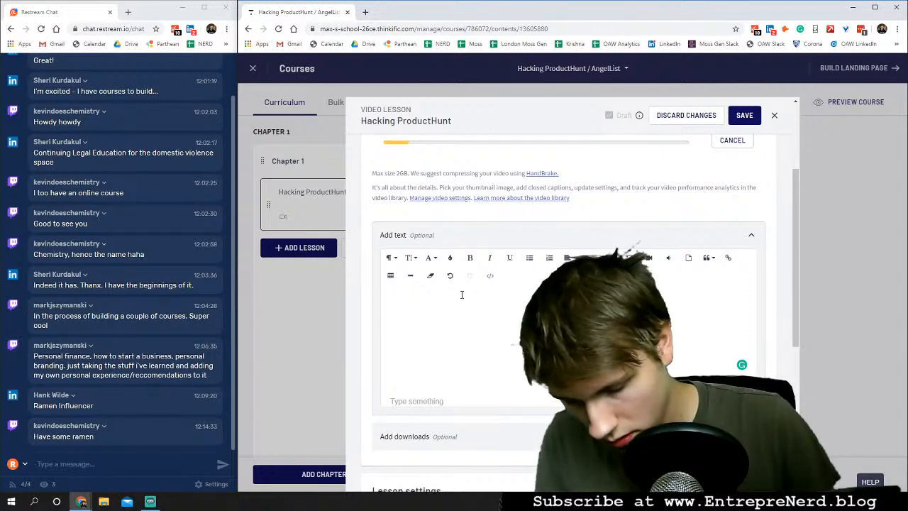
{"action": "type", "text": "Hey there!"}
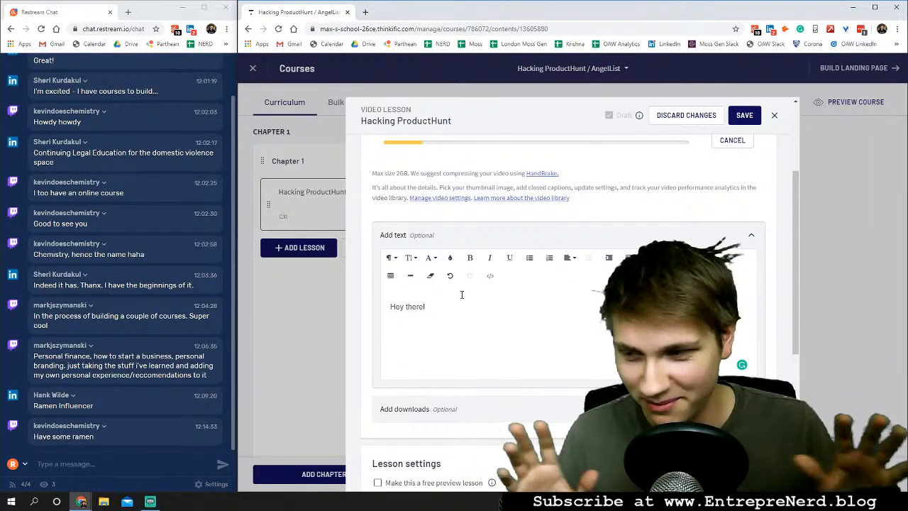
{"action": "key", "text": "Return"}
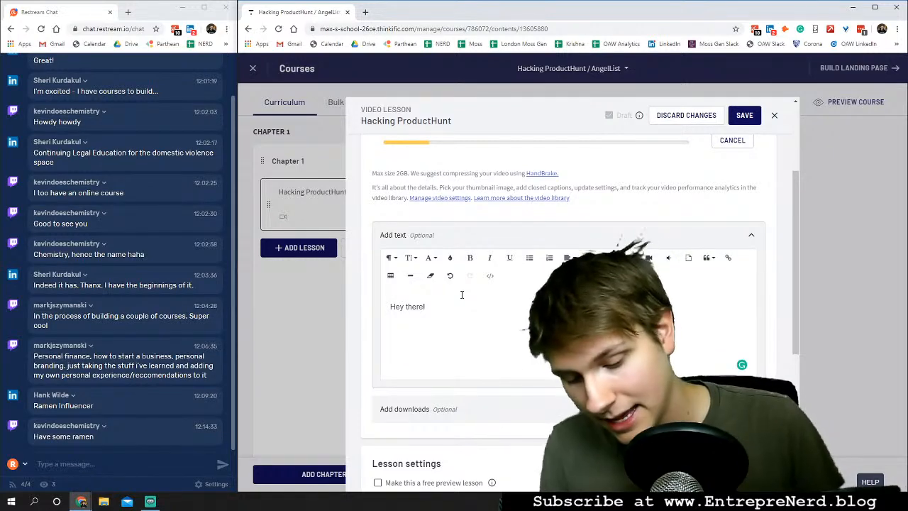
Add the line "In this lesson, you'll learn 4 things:" below the greeting in the lesson text.
{"action": "key", "text": "Return"}
{"action": "type", "text": "In"}
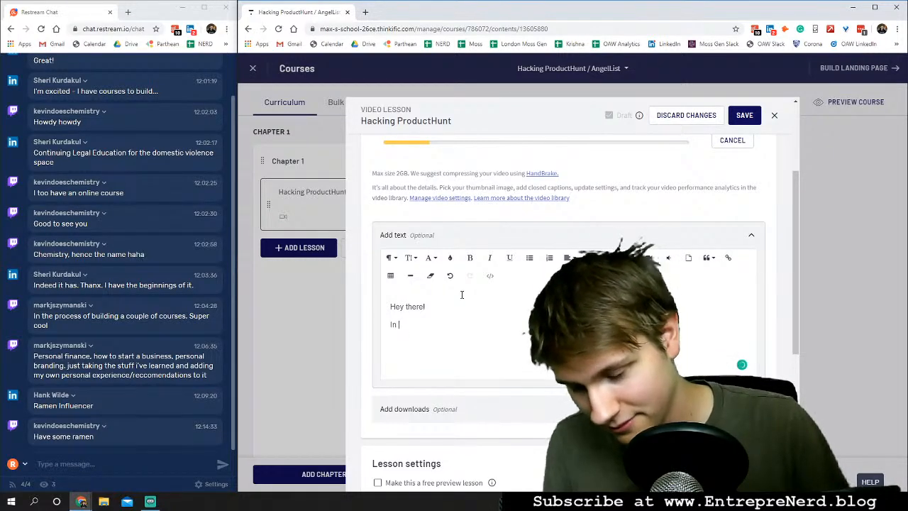
{"action": "type", "text": " this lesson, "}
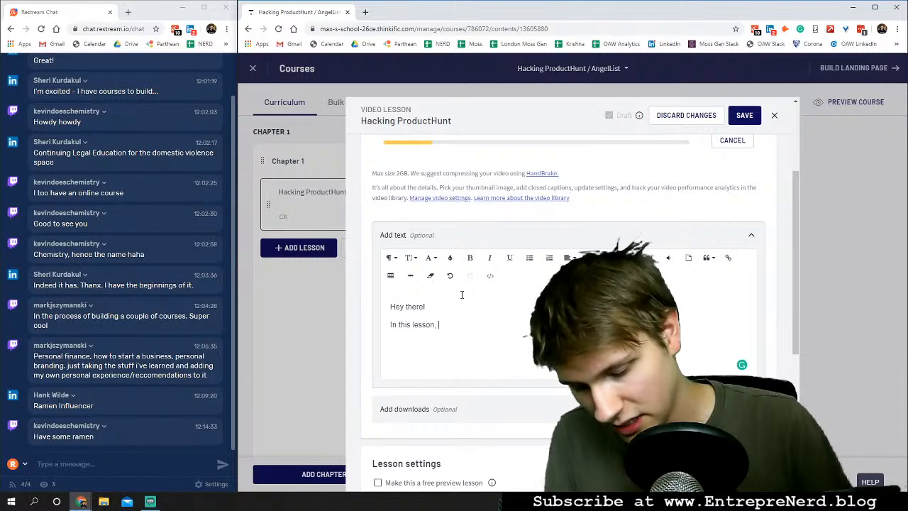
{"action": "type", "text": "yo"}
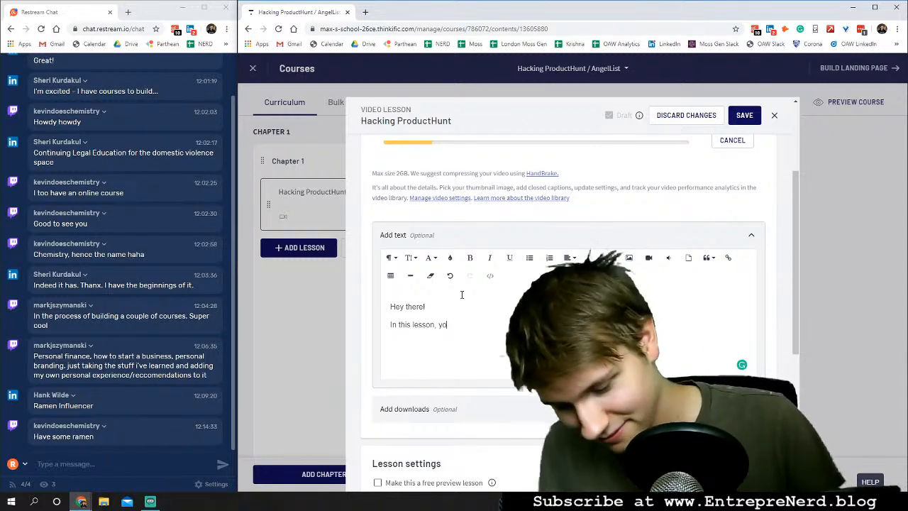
{"action": "type", "text": "u'll learn"}
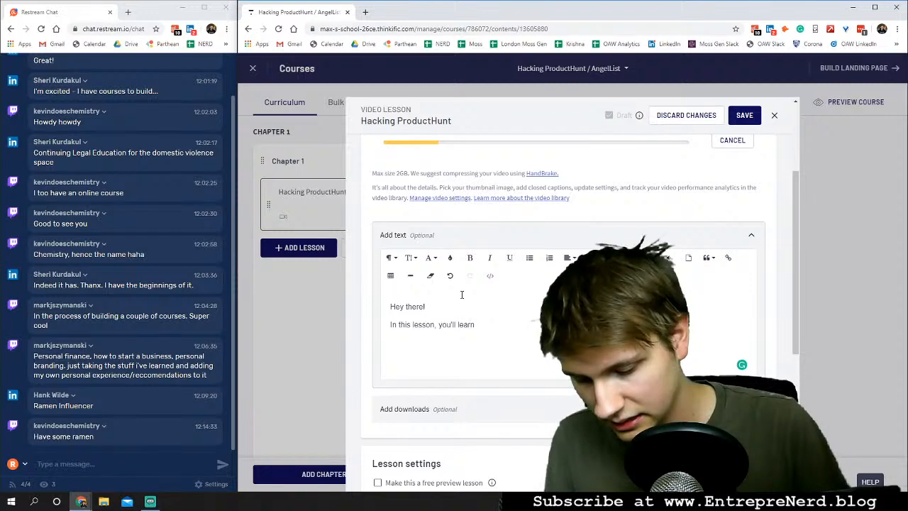
{"action": "type", "text": " 4 things"}
{"action": "key", "text": "BackSpace"}
{"action": "key", "text": "BackSpace"}
{"action": "key", "text": "BackSpace"}
{"action": "key", "text": "BackSpace"}
{"action": "key", "text": "BackSpace"}
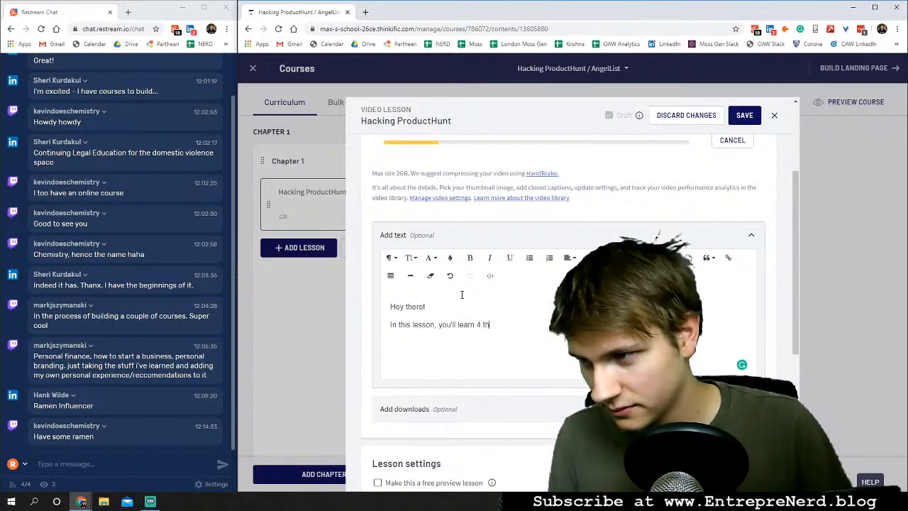
{"action": "type", "text": "hings:"}
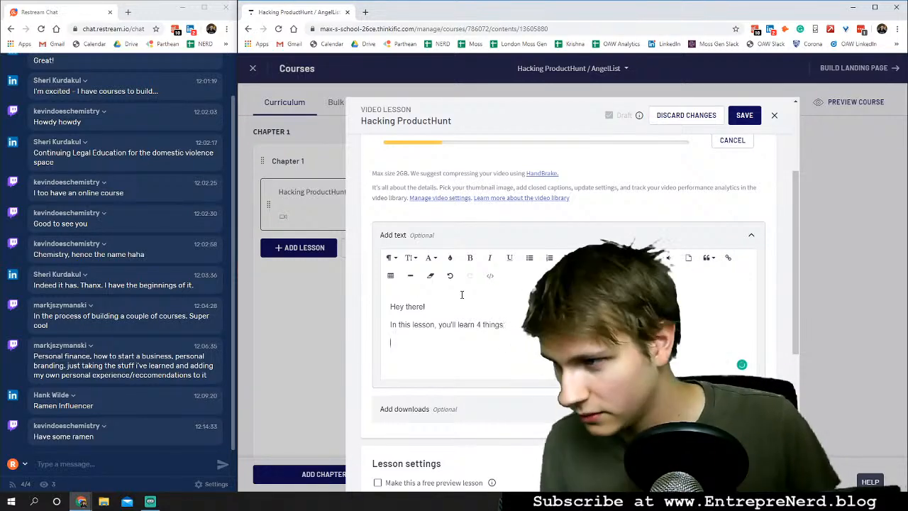
{"action": "key", "text": "BackSpace"}
{"action": "type", "text": ":"}
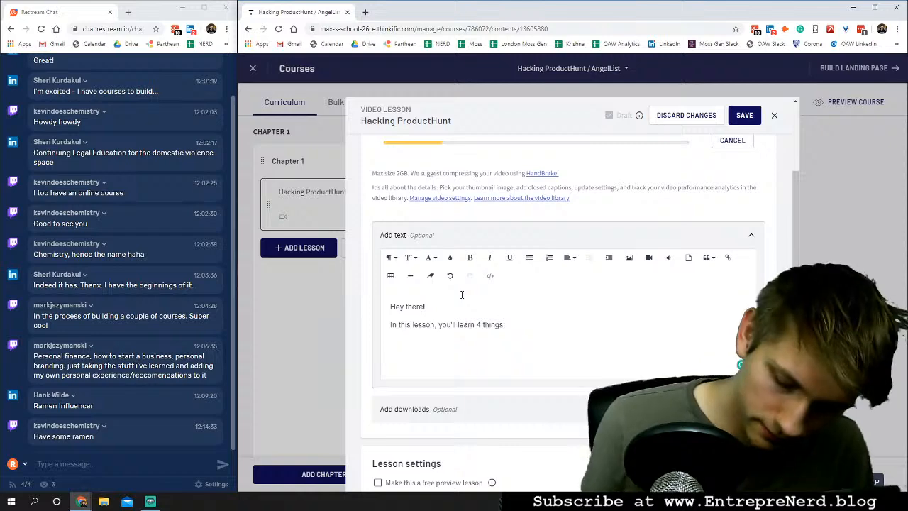
Start a numbered list under the introduction with "1) The value of".
{"action": "key", "text": "Return"}
{"action": "type", "text": "1)"}
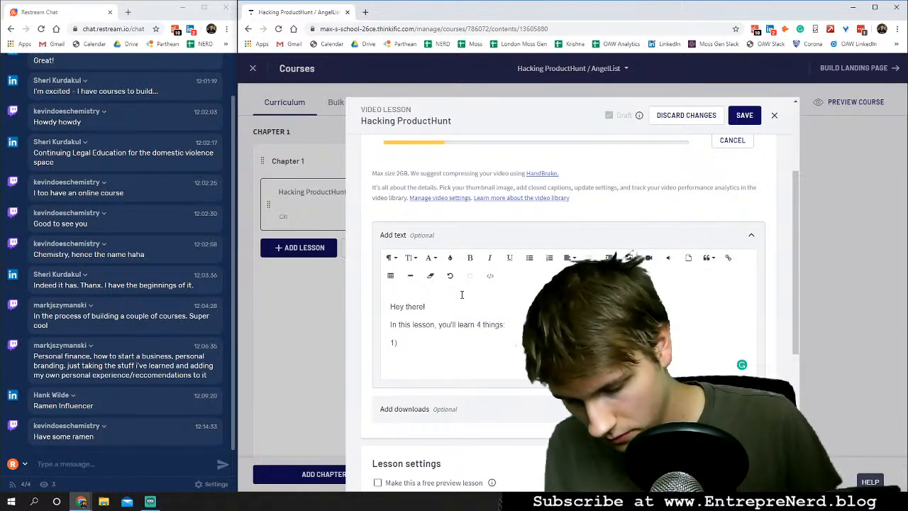
{"action": "type", "text": " What"}
{"action": "key", "text": "BackSpace"}
{"action": "key", "text": "BackSpace"}
{"action": "key", "text": "BackSpace"}
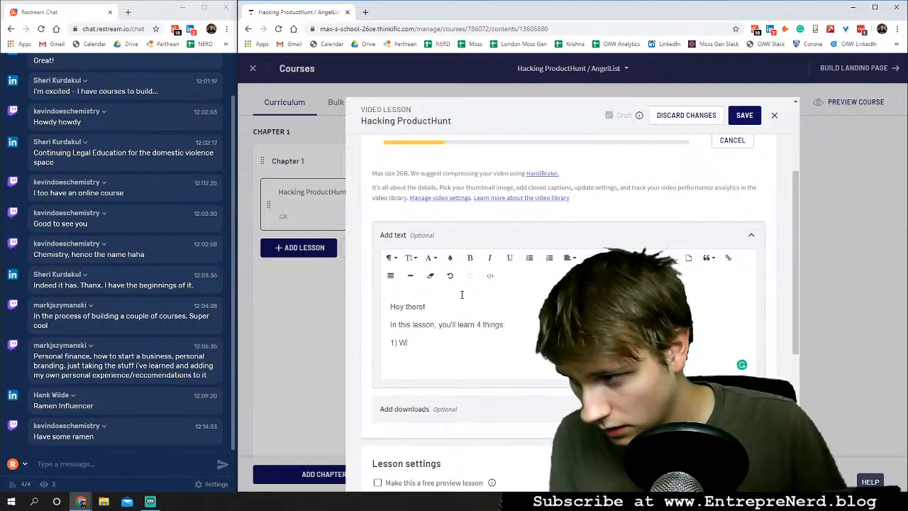
{"action": "key", "text": "BackSpace"}
{"action": "type", "text": "The valueo"}
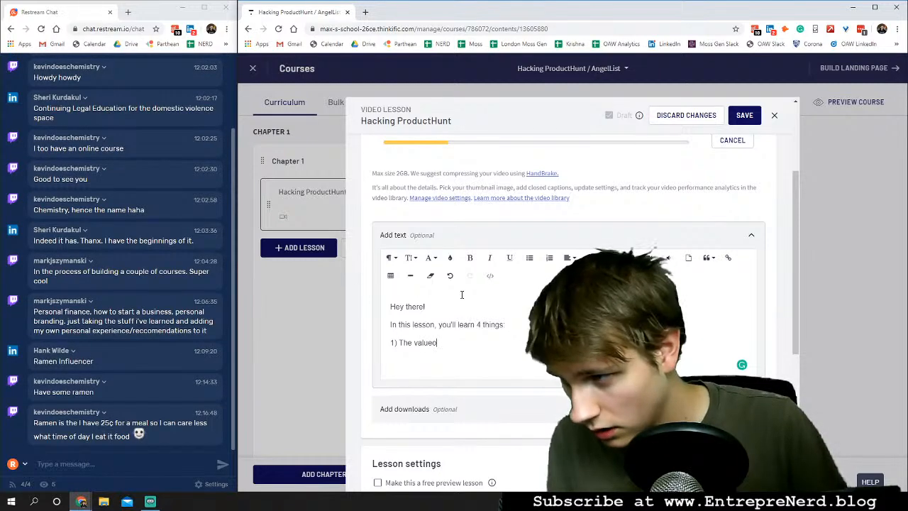
{"action": "key", "text": "BackSpace"}
{"action": "type", "text": "of"}
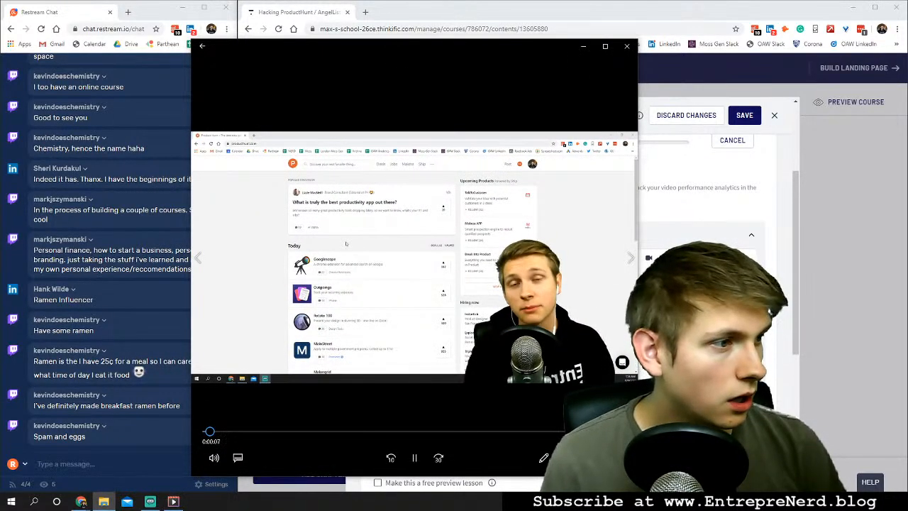
Pause the Phunt video in the media player and close the system settings window.
{"action": "left_click", "coordinate": [225, 283]}
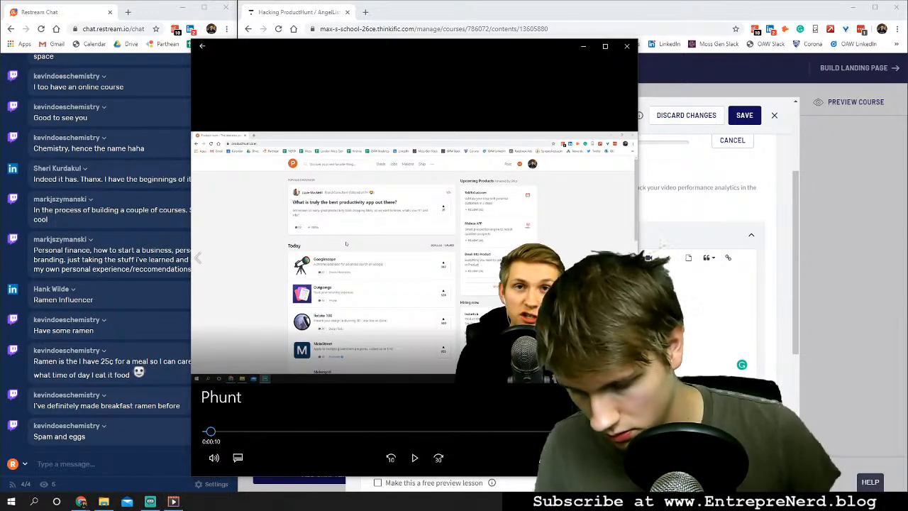
{"action": "key", "text": "super+i"}
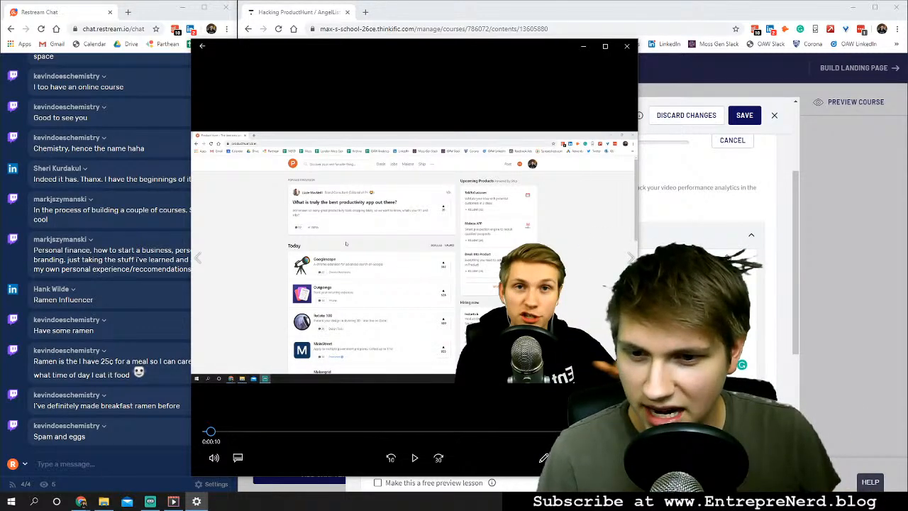
{"action": "key", "text": "alt+F4"}
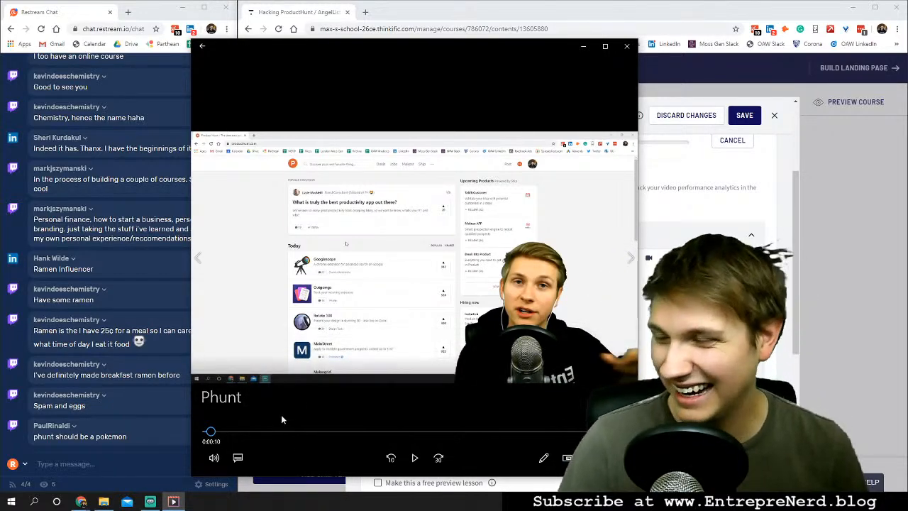
Skim through the Phunt video for its main topics, going back to about 3:31, and close the media player.
{"action": "left_click", "coordinate": [414, 459]}
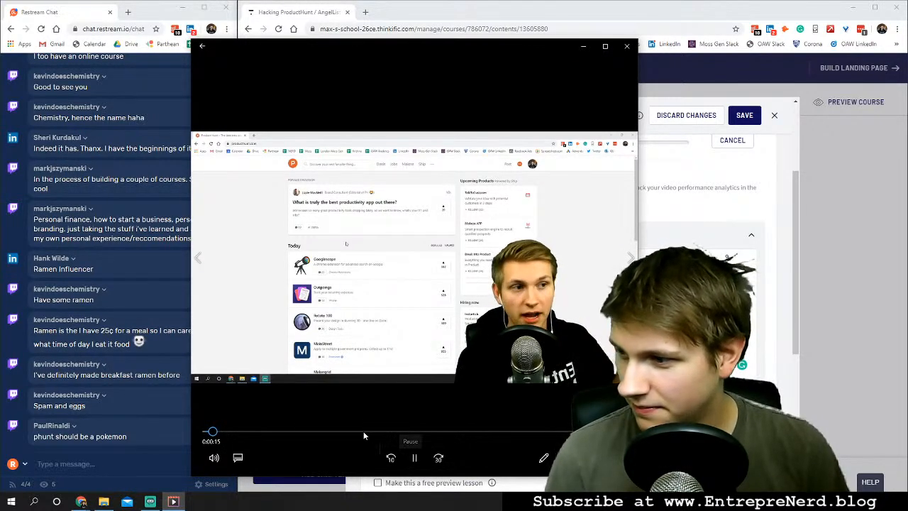
{"action": "left_click", "coordinate": [438, 457]}
{"action": "left_click", "coordinate": [438, 458]}
{"action": "left_click", "coordinate": [438, 458]}
{"action": "triple_click", "coordinate": [438, 457]}
{"action": "double_click", "coordinate": [439, 457]}
{"action": "double_click", "coordinate": [438, 457]}
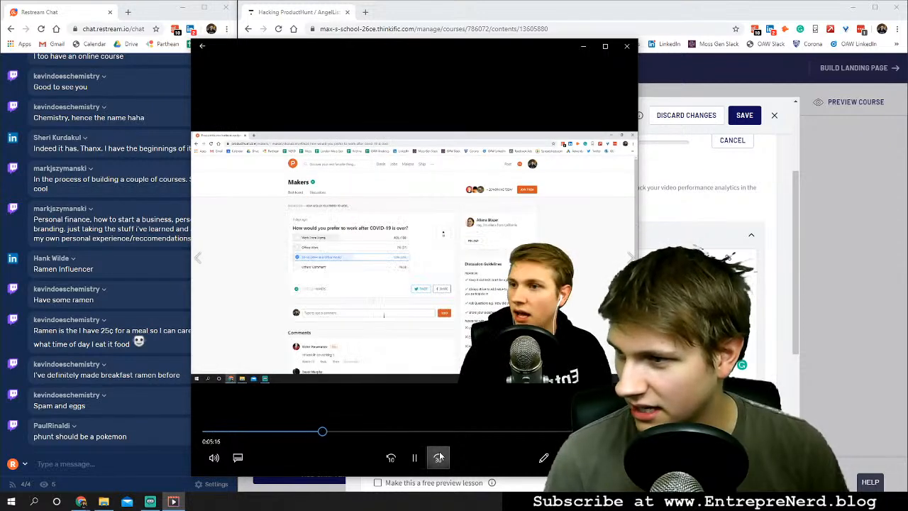
{"action": "triple_click", "coordinate": [439, 458]}
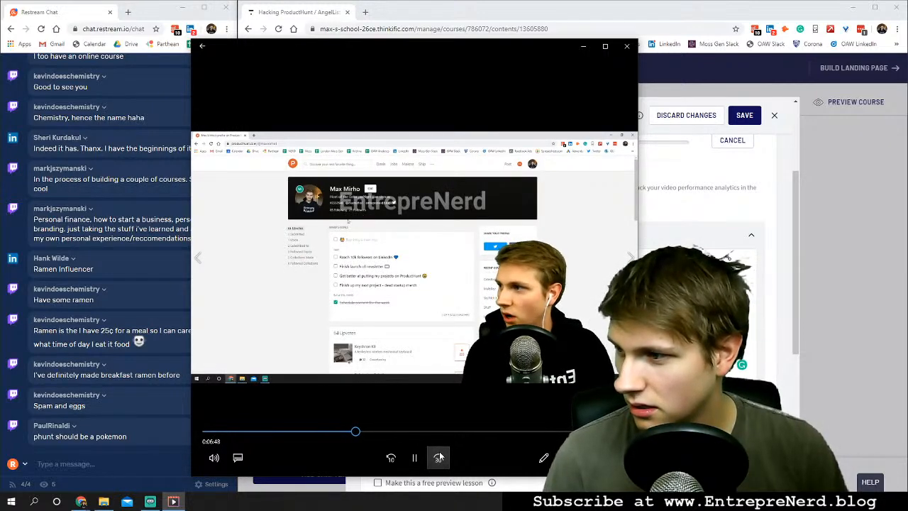
{"action": "left_click", "coordinate": [278, 432]}
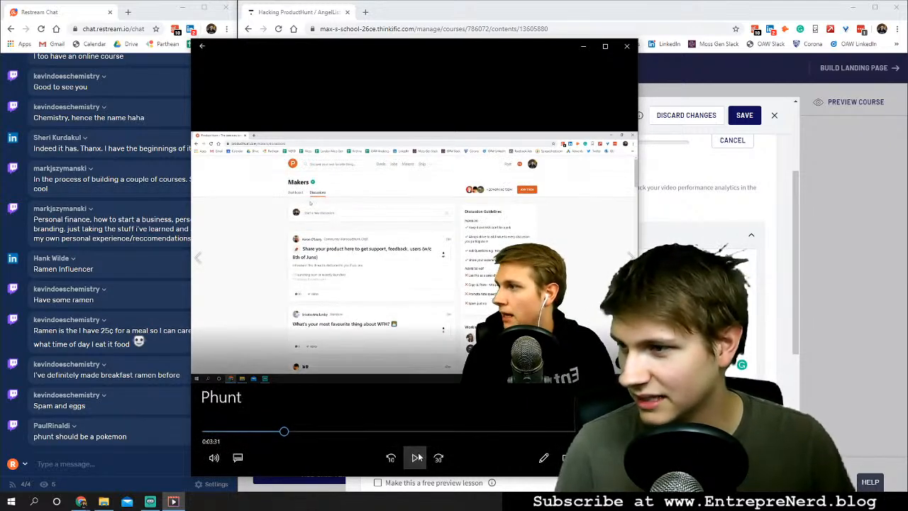
{"action": "left_click", "coordinate": [394, 289]}
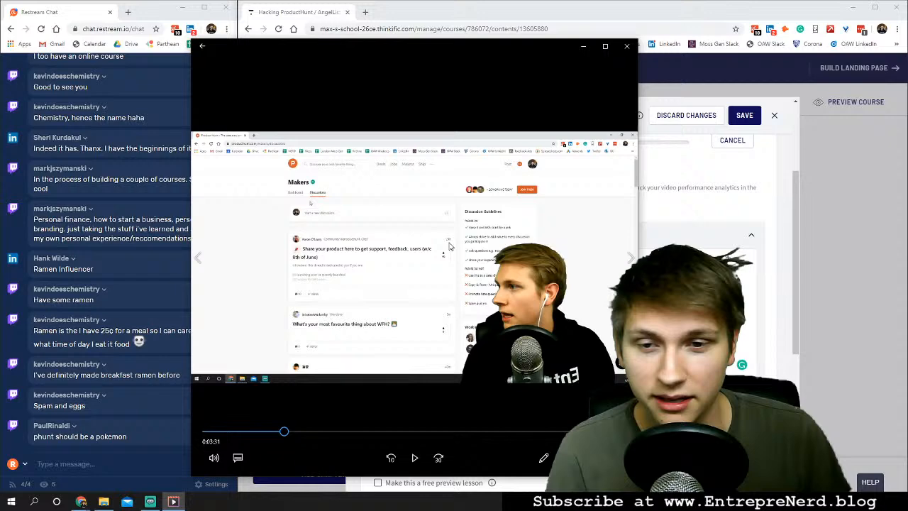
{"action": "left_click", "coordinate": [627, 46]}
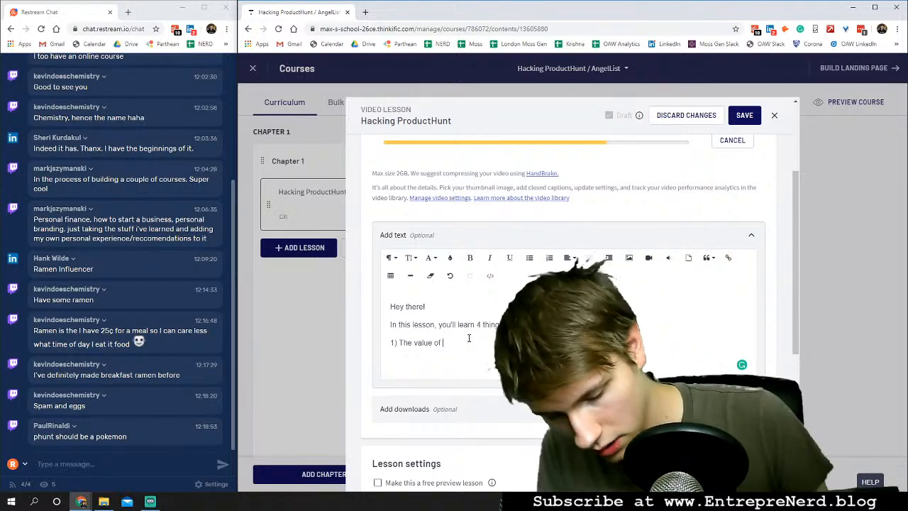
Complete the first list item as "1) The value of building a small audience on ProductHunt".
{"action": "type", "text": "Product"}
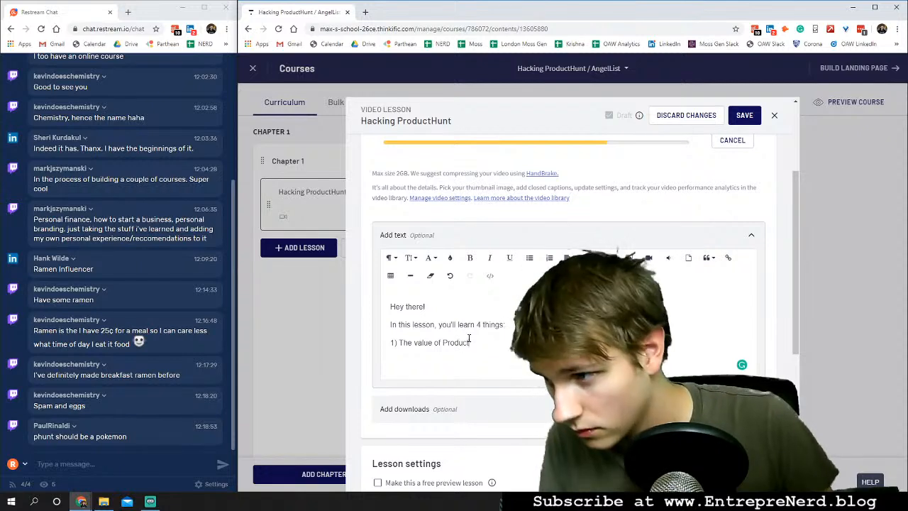
{"action": "key", "text": "ctrl+Left"}
{"action": "type", "text": "building a "}
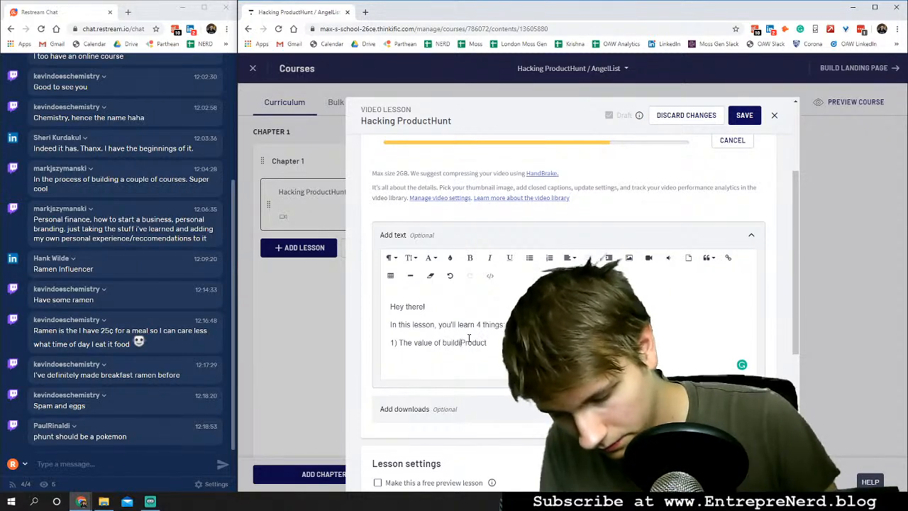
{"action": "type", "text": "small audien"}
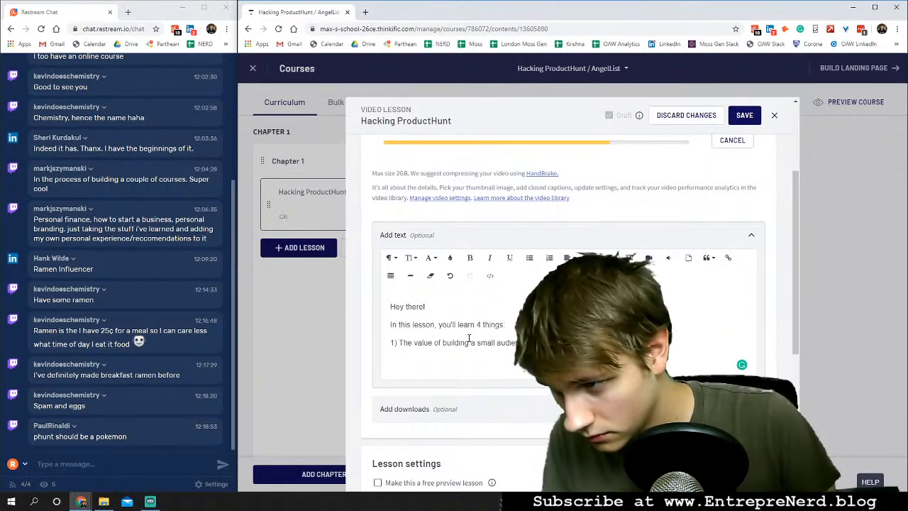
{"action": "type", "text": "c"}
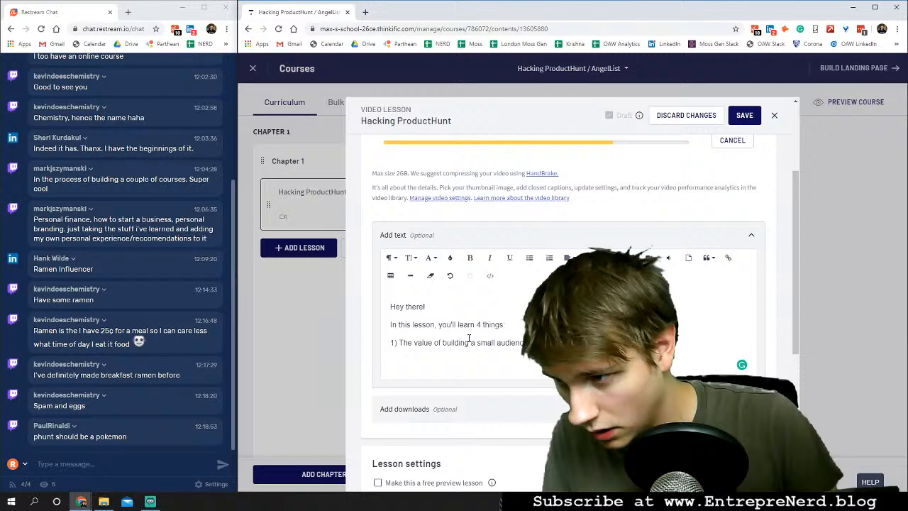
{"action": "type", "text": "e on ProductHunt"}
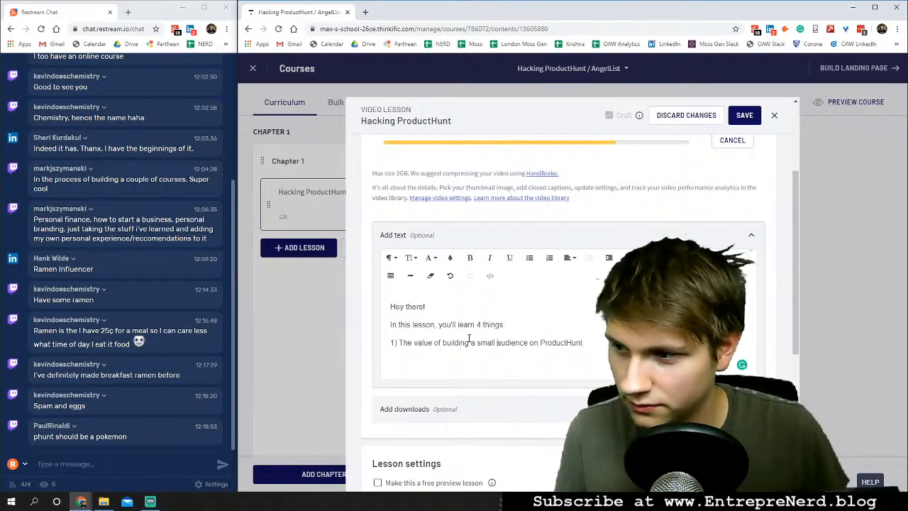
Reword "a small audience" in the first list item to "an audience".
{"action": "double_click", "coordinate": [485, 342]}
{"action": "key", "text": "BackSpace"}
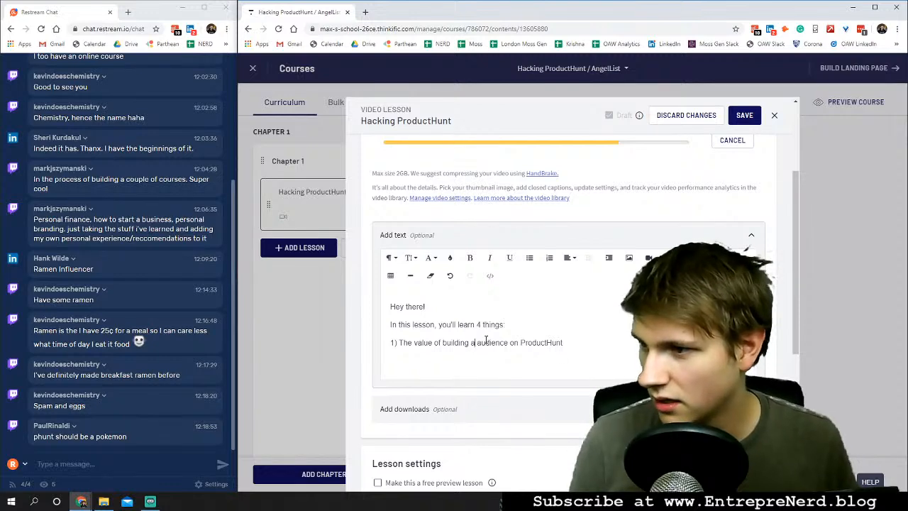
{"action": "left_click", "coordinate": [473, 342]}
{"action": "type", "text": "n"}
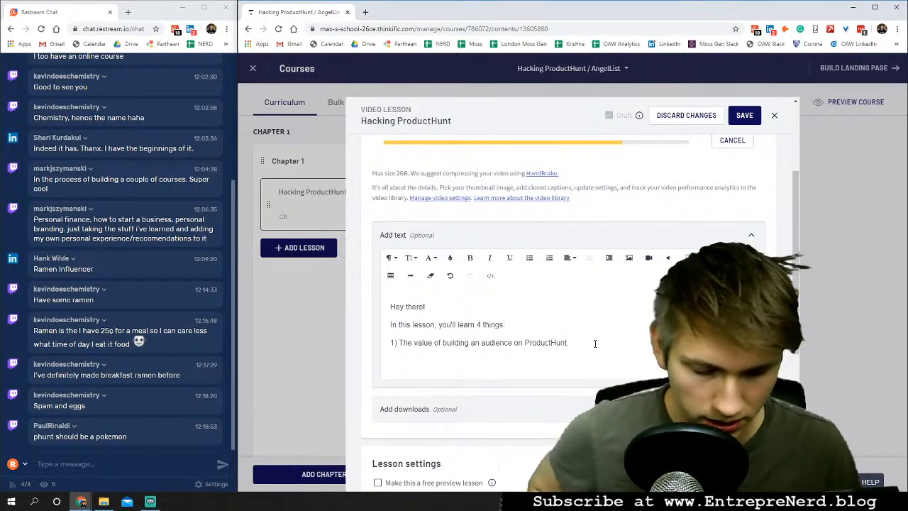
Add the second list item "2) How to get started building that audience WITHOUT posting actual products".
{"action": "key", "text": "Return"}
{"action": "type", "text": "2"}
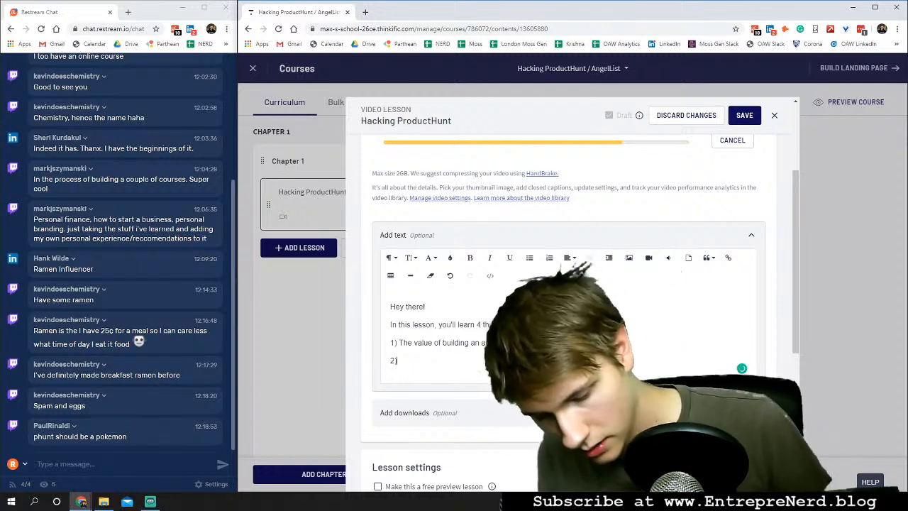
{"action": "type", "text": ") How to ge"}
{"action": "key", "text": "BackSpace"}
{"action": "key", "text": "BackSpace"}
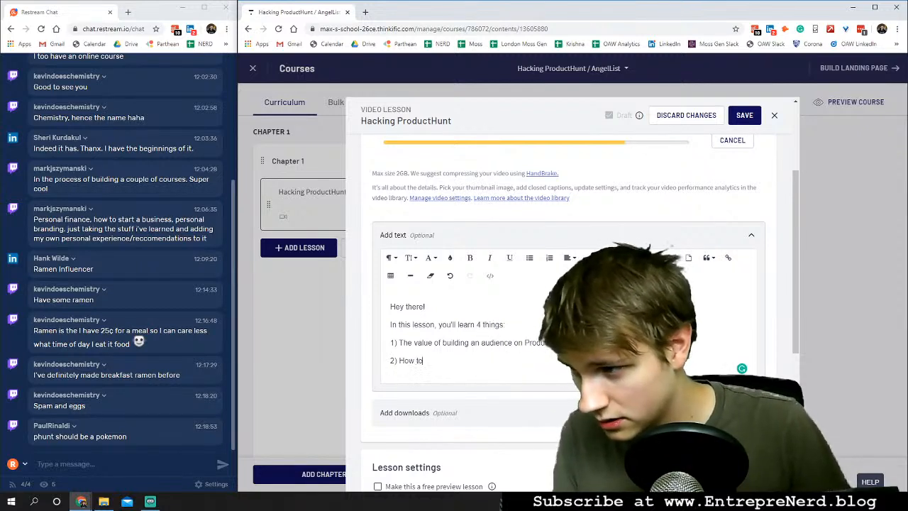
{"action": "type", "text": "g"}
{"action": "key", "text": "BackSpace"}
{"action": "type", "text": "get started"}
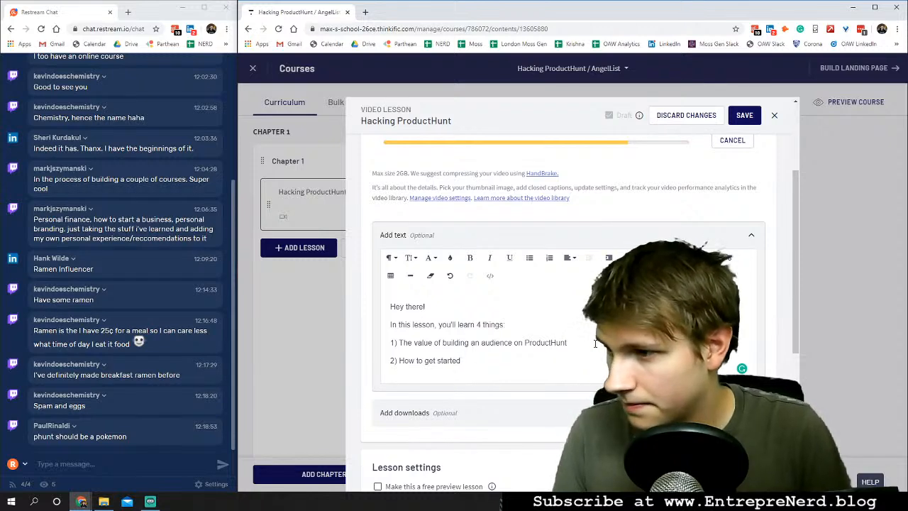
{"action": "type", "text": " bu"}
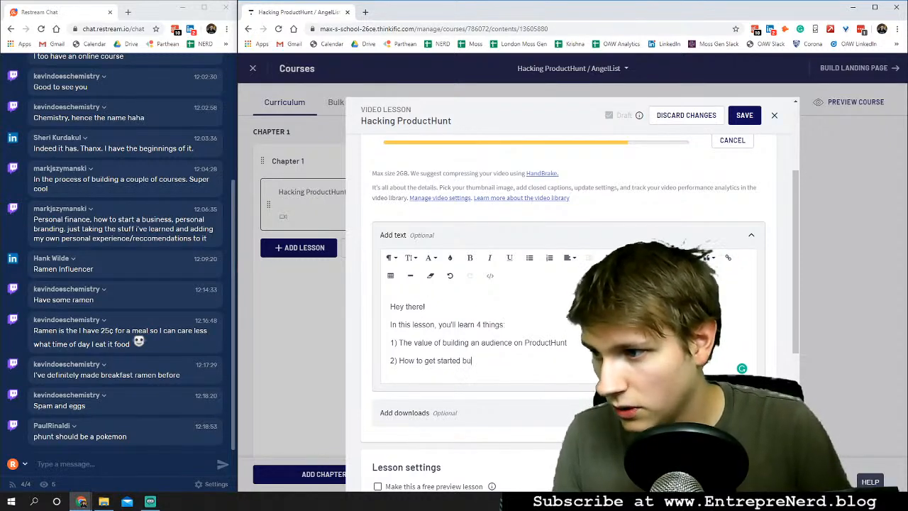
{"action": "type", "text": "ilding that a"}
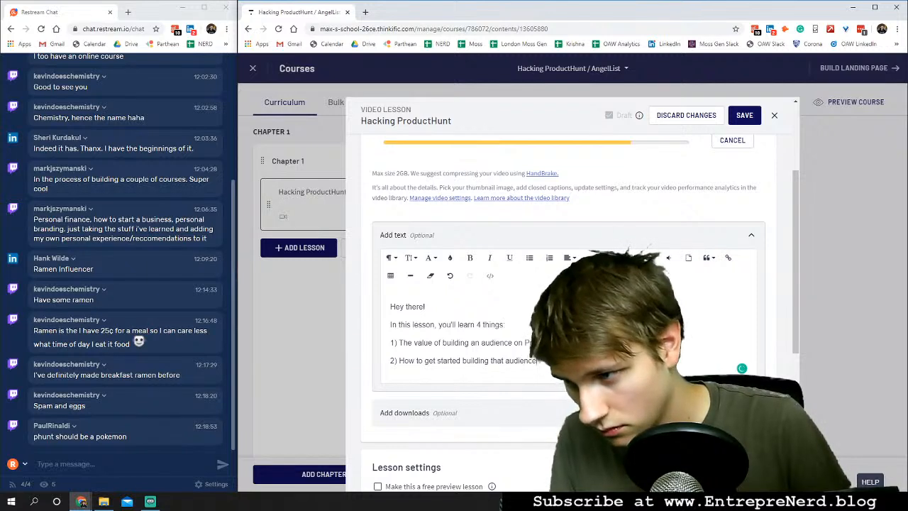
{"action": "type", "text": "udience "}
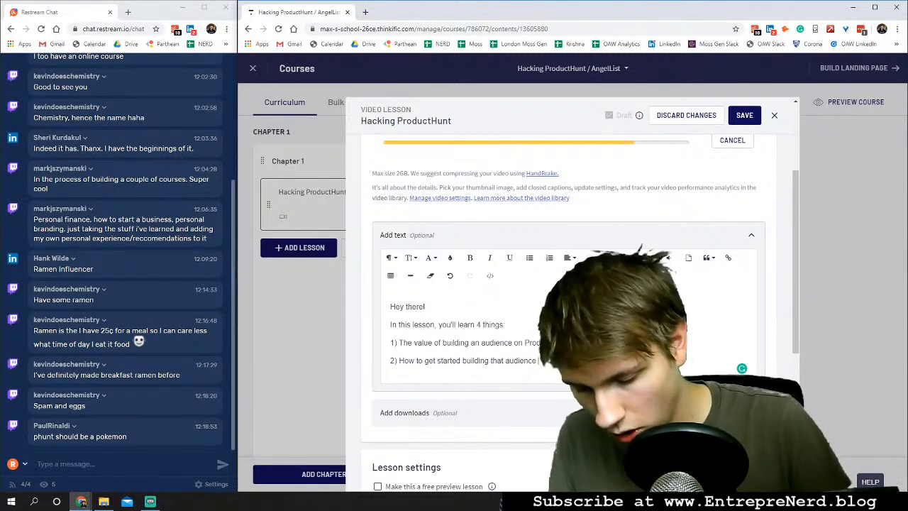
{"action": "type", "text": "w"}
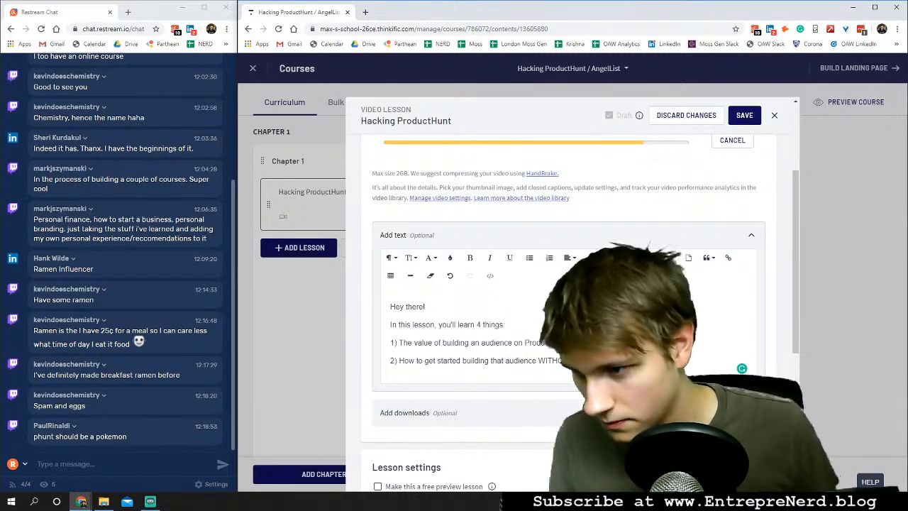
Start a third list item with "3)" below the second one in the lesson text.
{"action": "key", "text": "Return"}
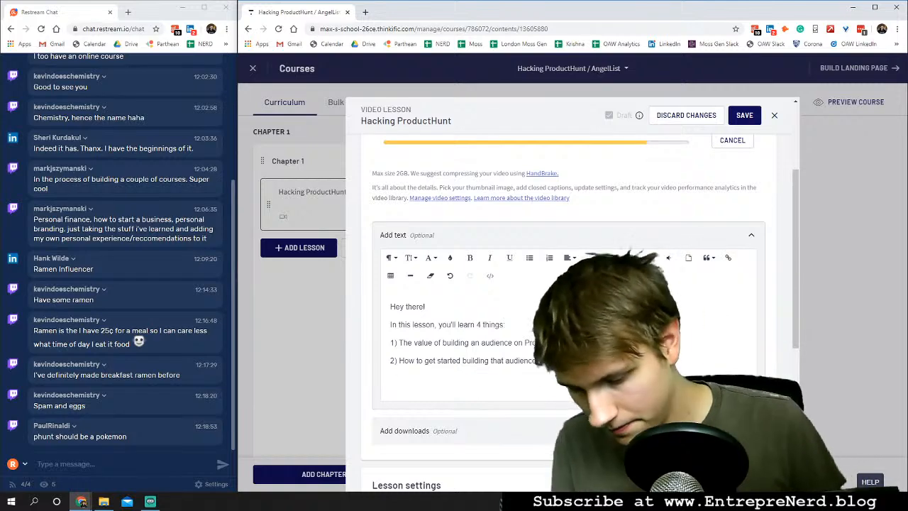
{"action": "type", "text": "3)"}
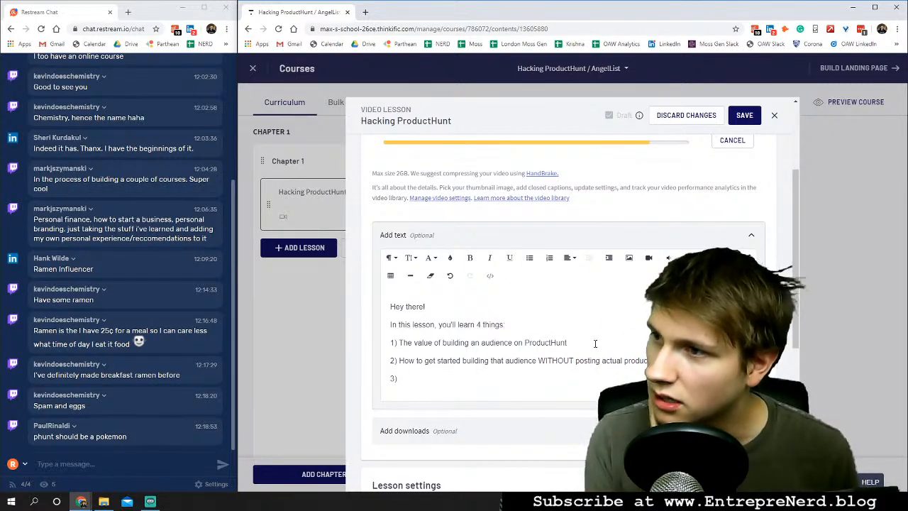
{"action": "scroll", "coordinate": [580, 284], "scroll_direction": "up", "scroll_amount": 2}
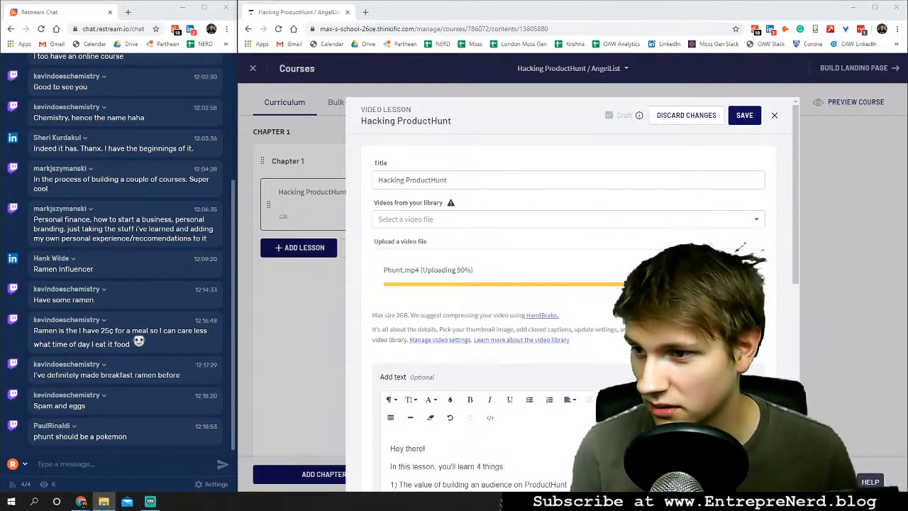
{"action": "scroll", "coordinate": [517, 348], "scroll_direction": "down", "scroll_amount": 3}
{"action": "scroll", "coordinate": [505, 416], "scroll_direction": "up", "scroll_amount": 1}
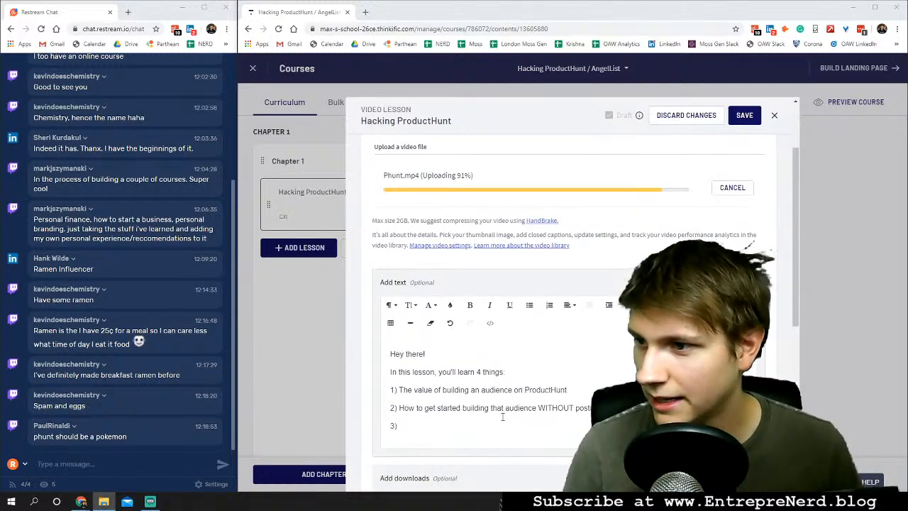
Change the number of things in the lesson text's introduction line to 3.
{"action": "left_click", "coordinate": [451, 431]}
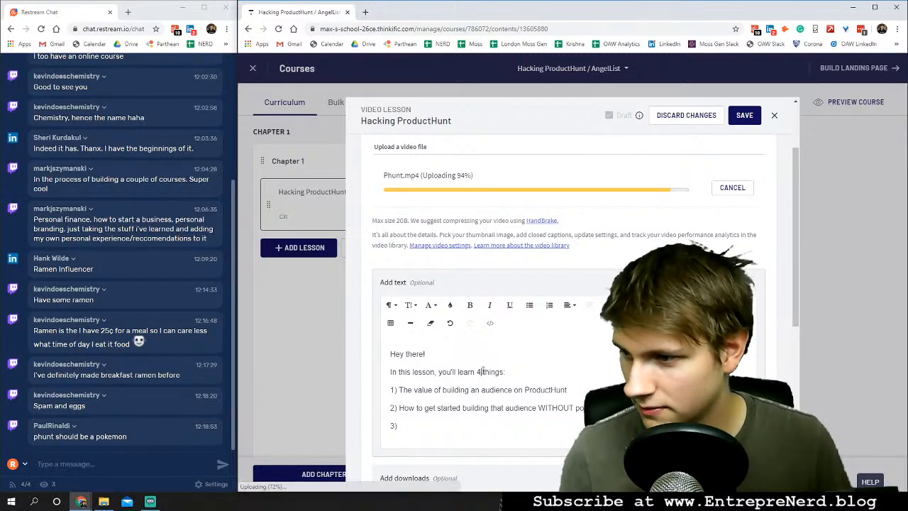
{"action": "key", "text": "BackSpace"}
{"action": "type", "text": "3"}
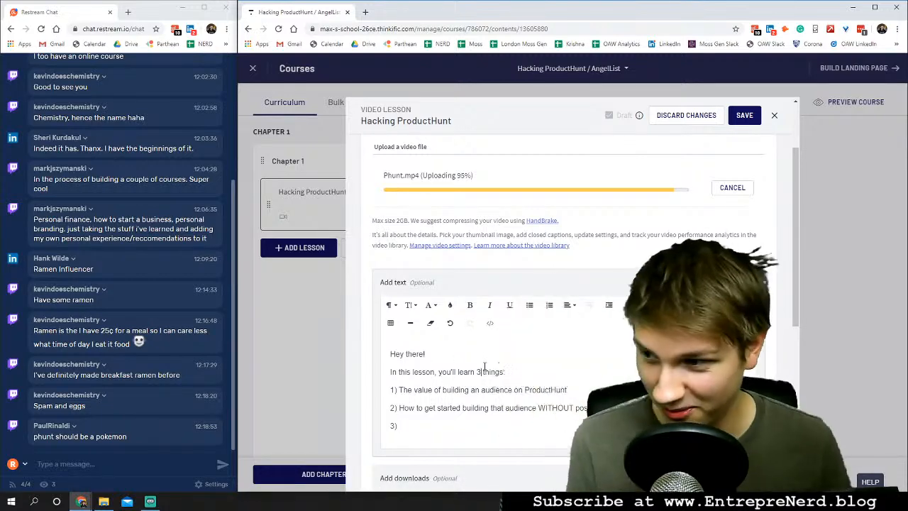
Complete the third list item as "3) And best practices if you do decide to post a product".
{"action": "left_click", "coordinate": [432, 430]}
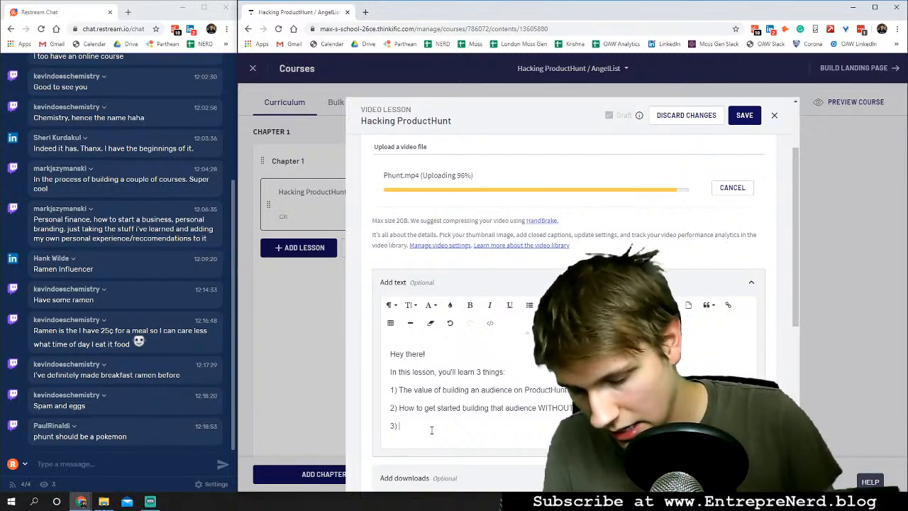
{"action": "type", "text": "And how"}
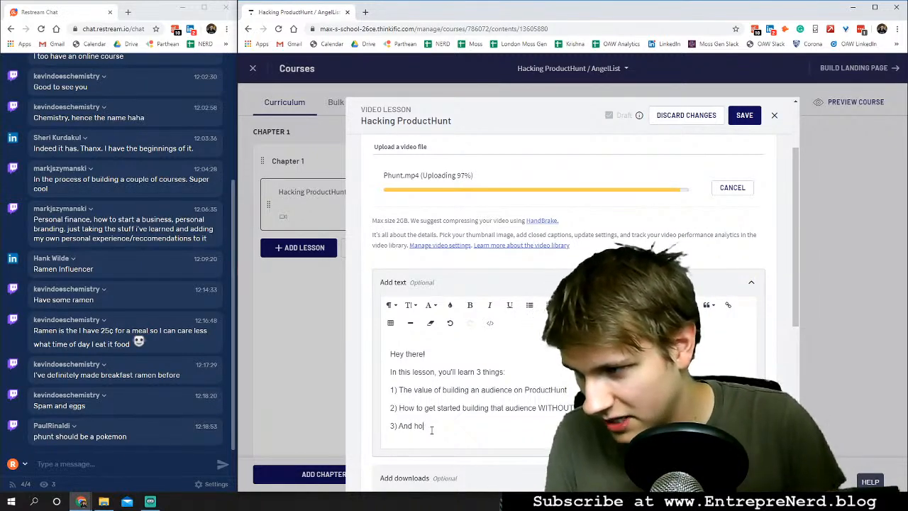
{"action": "key", "text": "BackSpace"}
{"action": "key", "text": "BackSpace"}
{"action": "type", "text": "best prac"}
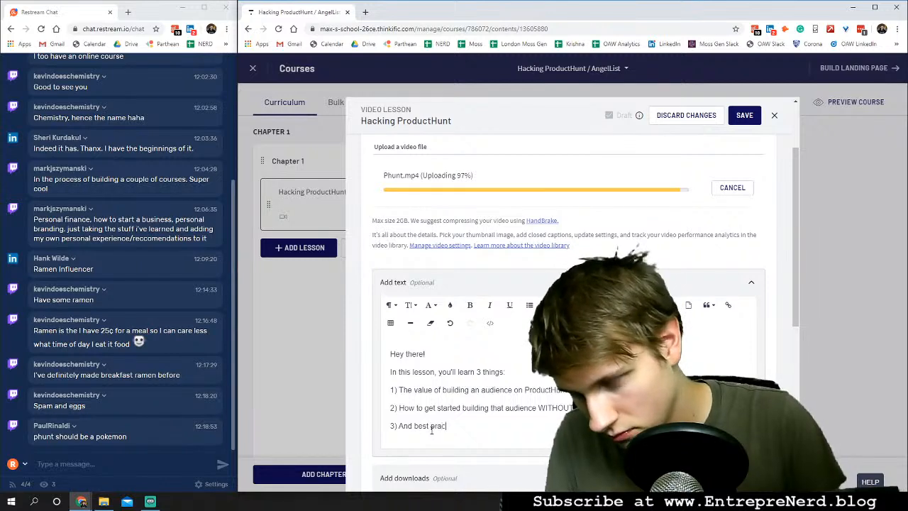
{"action": "type", "text": "tices for"}
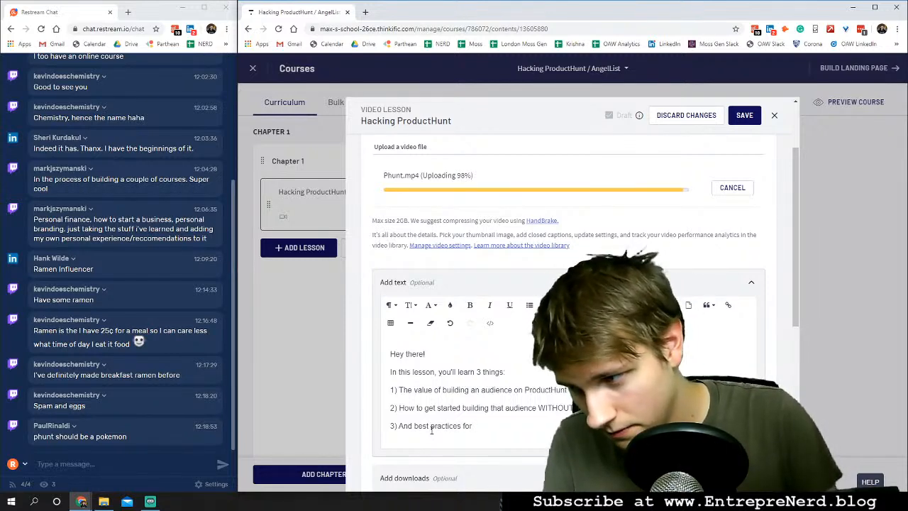
{"action": "key", "text": "BackSpace"}
{"action": "key", "text": "BackSpace"}
{"action": "key", "text": "BackSpace"}
{"action": "type", "text": "if you"}
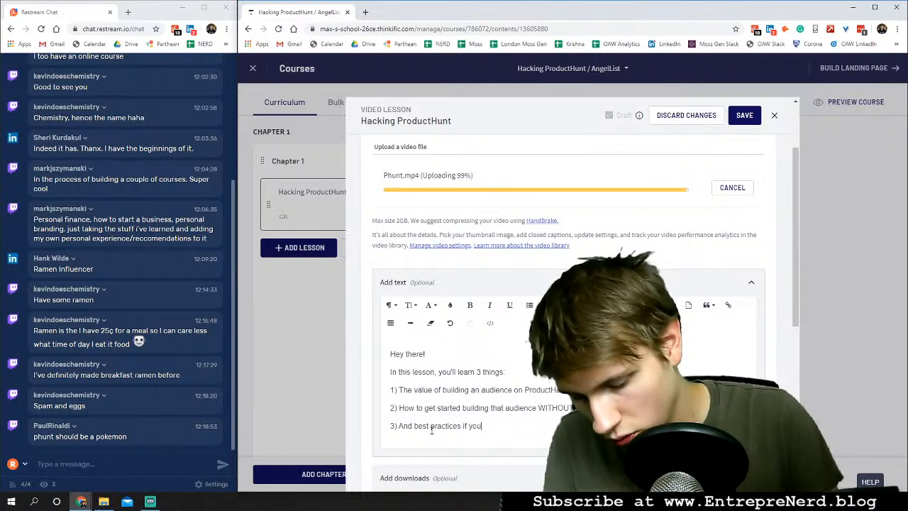
{"action": "type", "text": " do decide to "}
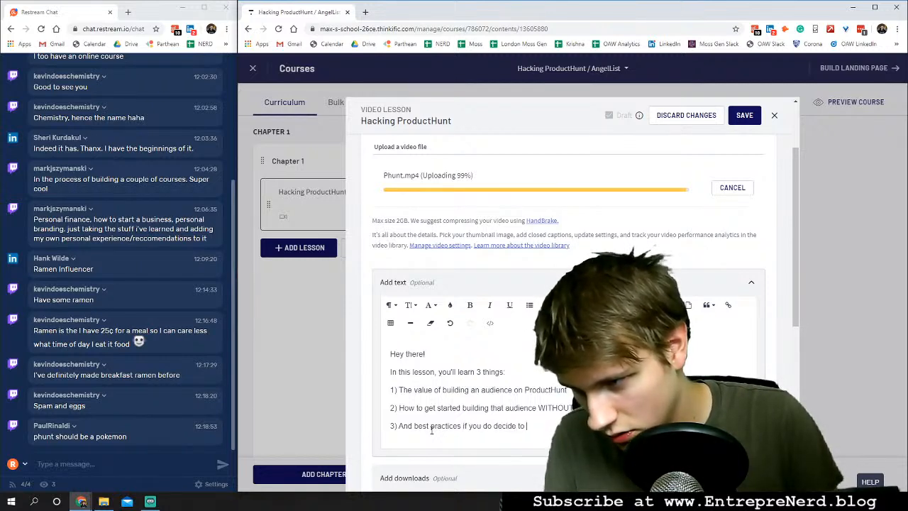
{"action": "type", "text": "post a product"}
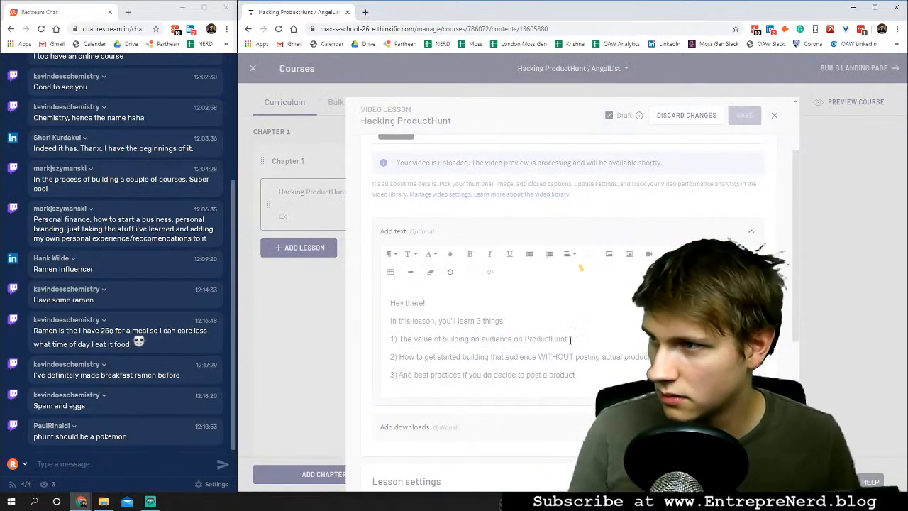
{"action": "scroll", "coordinate": [555, 294], "scroll_direction": "up", "scroll_amount": 2}
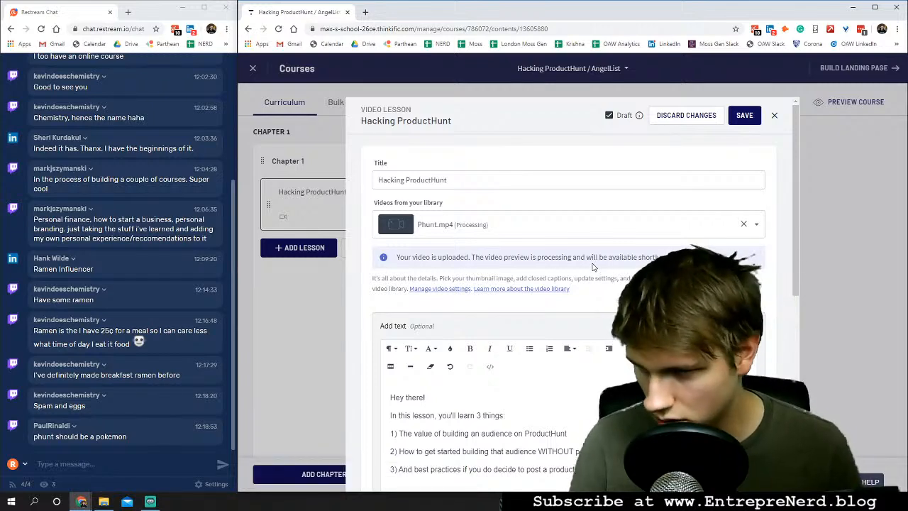
{"action": "scroll", "coordinate": [593, 267], "scroll_direction": "down", "scroll_amount": 2}
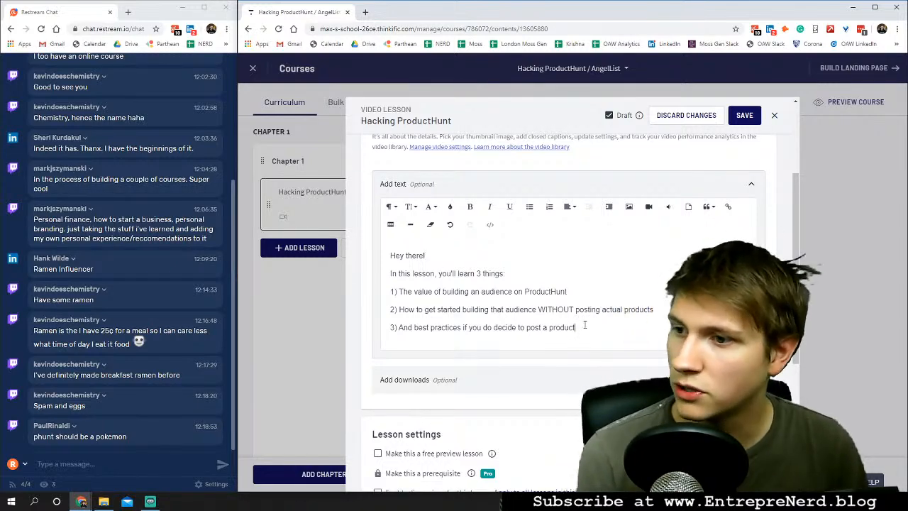
Add the closing line "Once you've finished the video, move to the next lesson to learn how to get started hacking AngelList!" below the list.
{"action": "key", "text": "Return"}
{"action": "key", "text": "Return"}
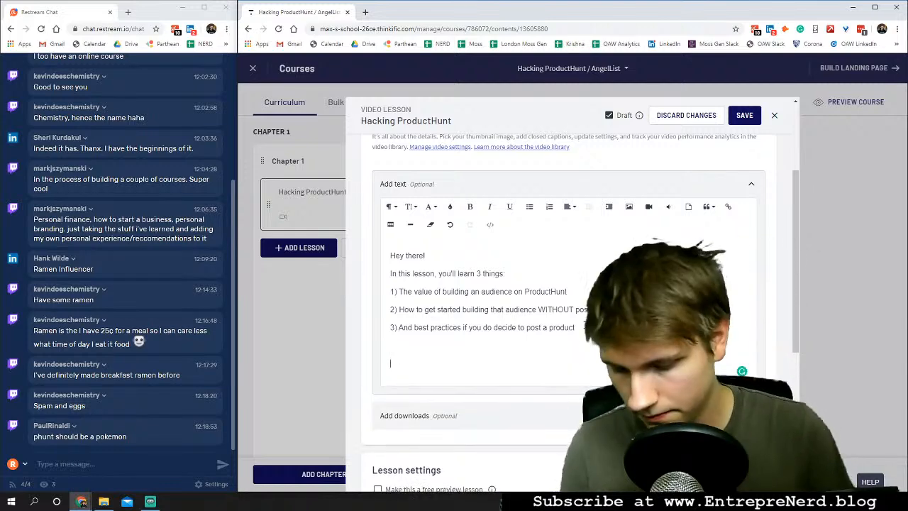
{"action": "type", "text": "Once you'"}
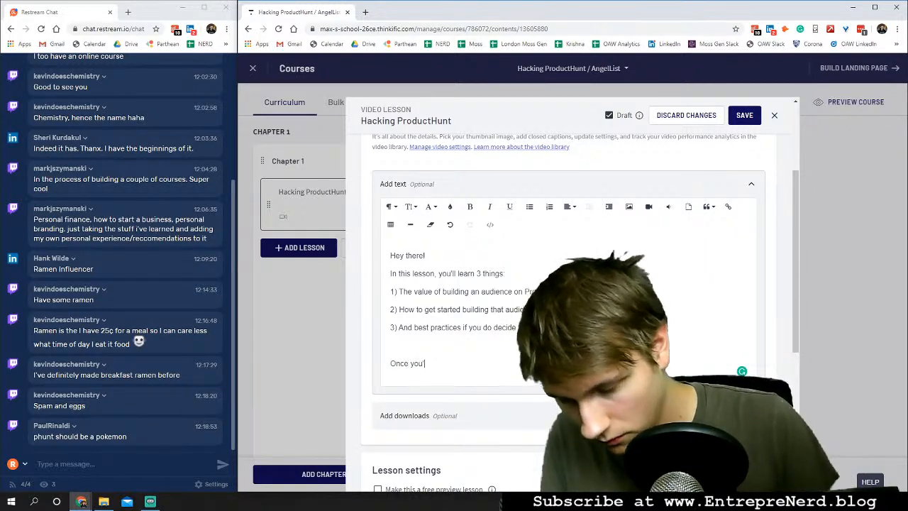
{"action": "type", "text": "ve finished the video"}
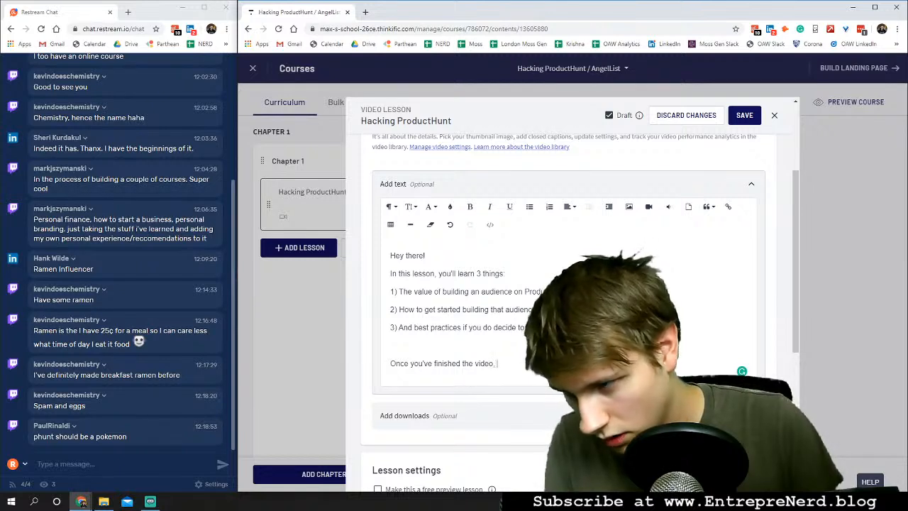
{"action": "type", "text": ", move to the next lesso"}
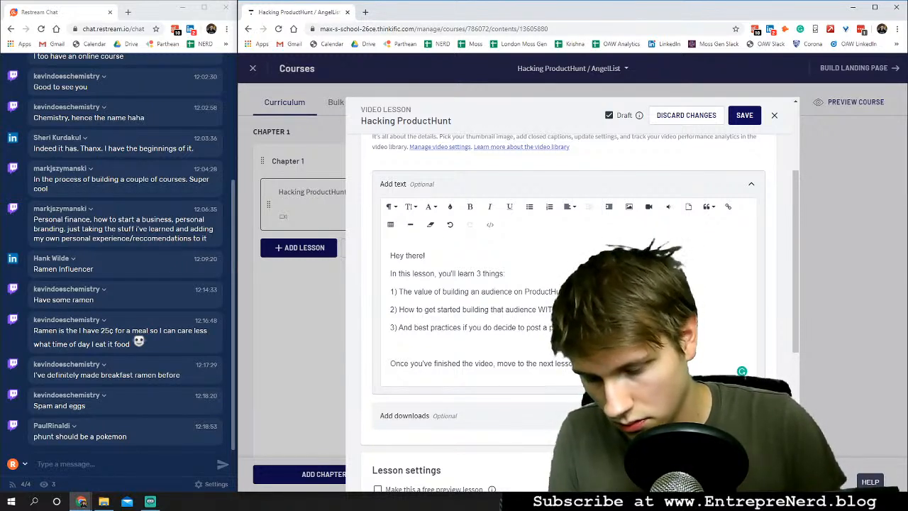
{"action": "type", "text": "hacking AngelL"}
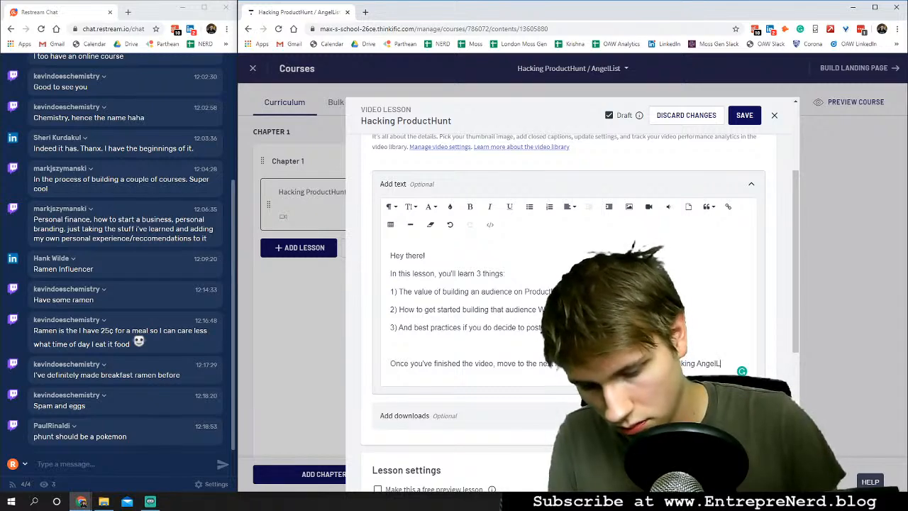
{"action": "type", "text": "ist"}
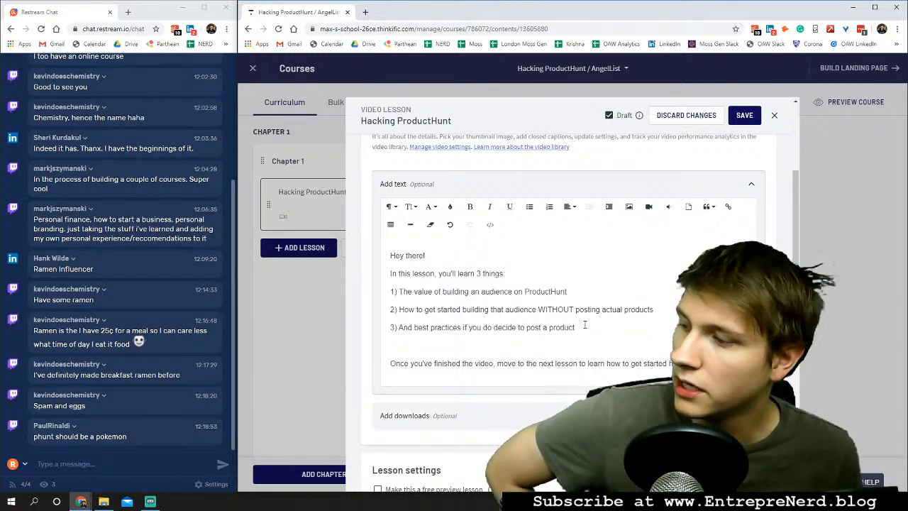
Enable discussions for the Hacking ProductHunt lesson and save the lesson.
{"action": "scroll", "coordinate": [496, 291], "scroll_direction": "down", "scroll_amount": 2}
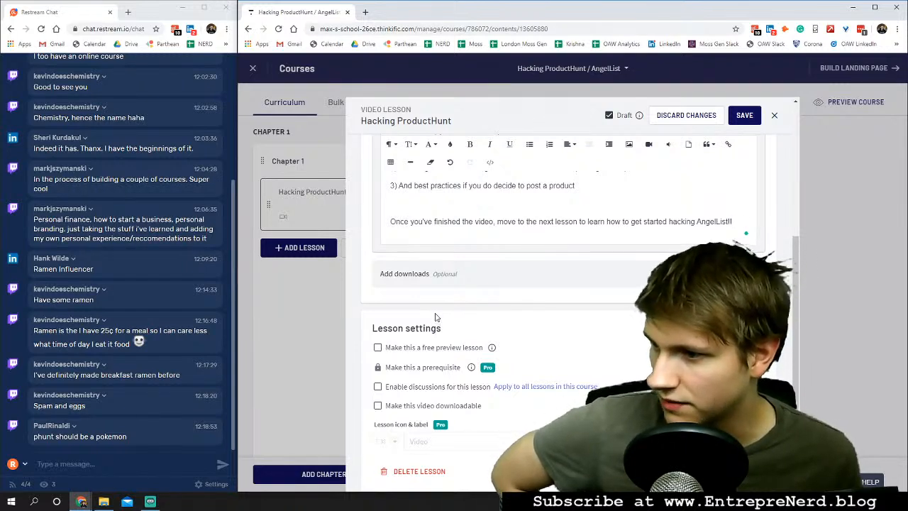
{"action": "left_click", "coordinate": [378, 387]}
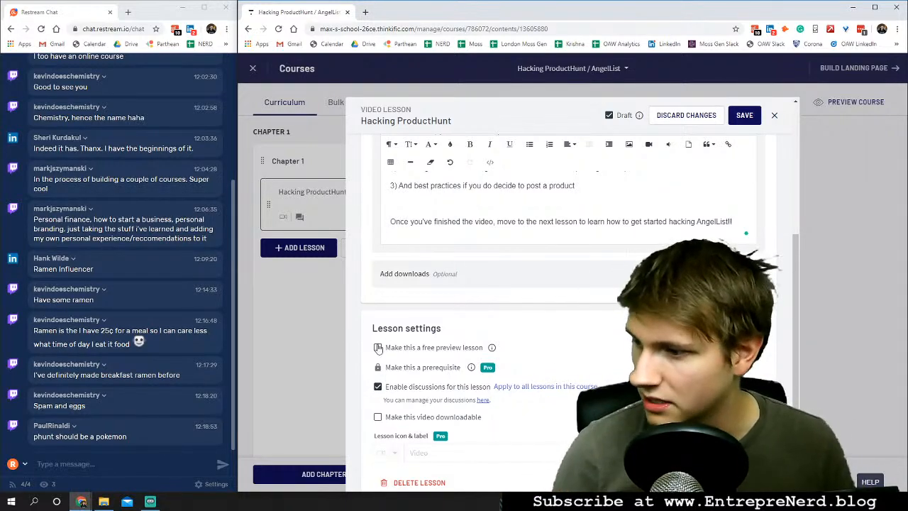
{"action": "scroll", "coordinate": [378, 348], "scroll_direction": "down", "scroll_amount": 2}
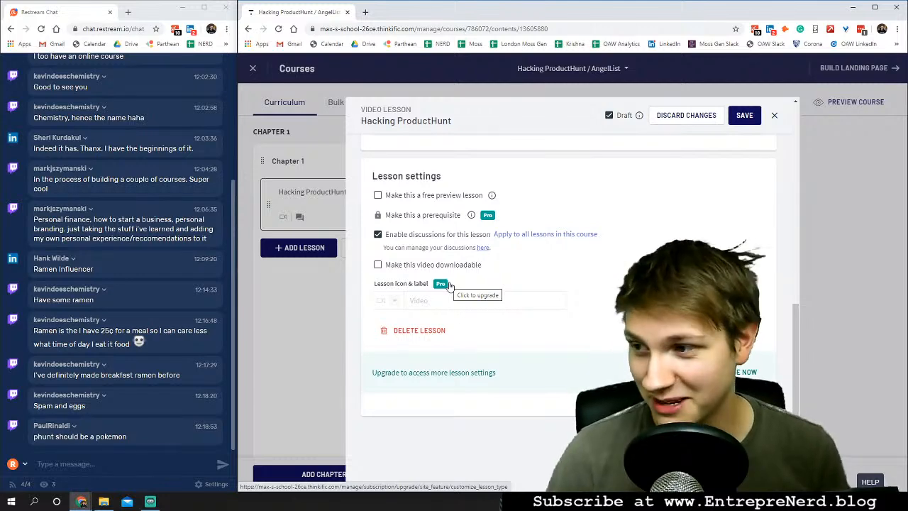
{"action": "scroll", "coordinate": [537, 288], "scroll_direction": "up", "scroll_amount": 4}
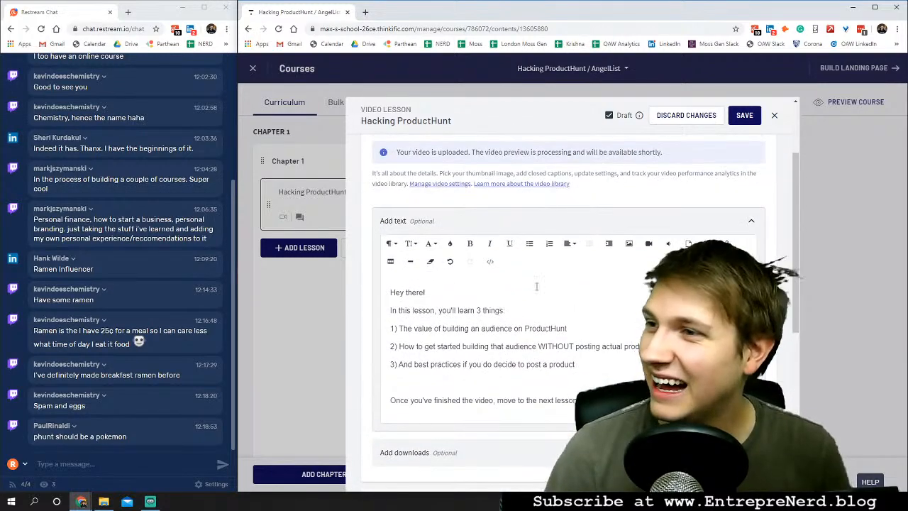
{"action": "scroll", "coordinate": [537, 287], "scroll_direction": "up", "scroll_amount": 2}
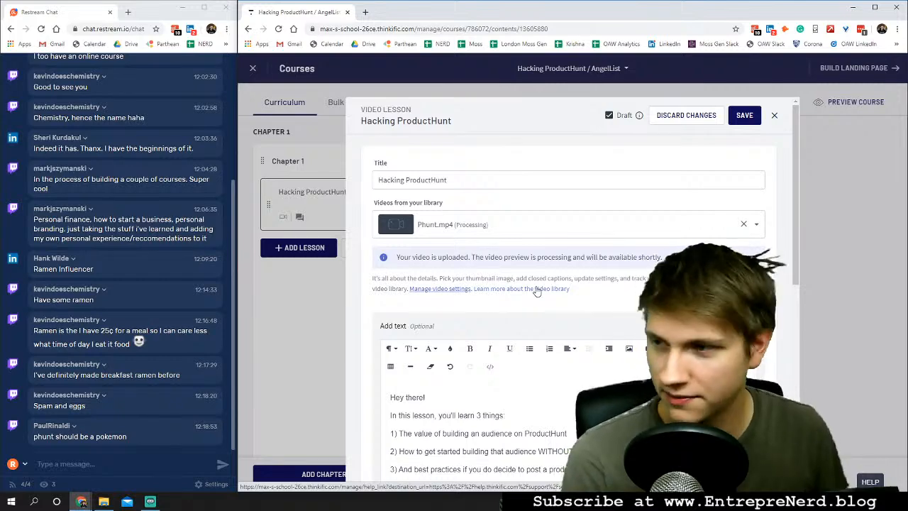
{"action": "scroll", "coordinate": [537, 291], "scroll_direction": "down", "scroll_amount": 3}
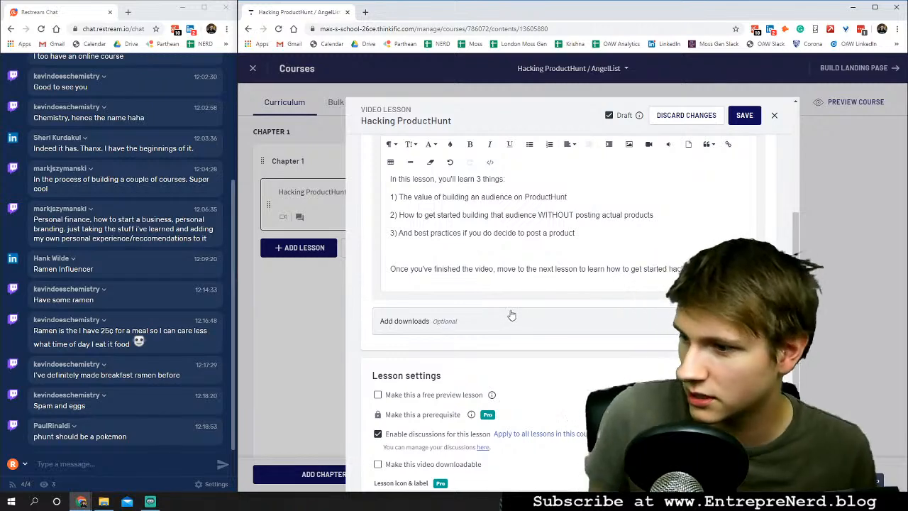
{"action": "scroll", "coordinate": [508, 316], "scroll_direction": "down", "scroll_amount": 3}
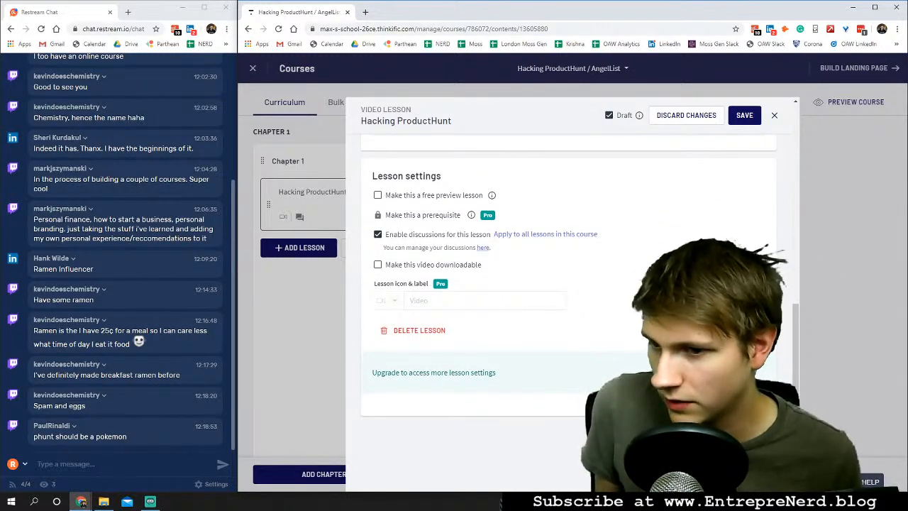
{"action": "left_click", "coordinate": [757, 444]}
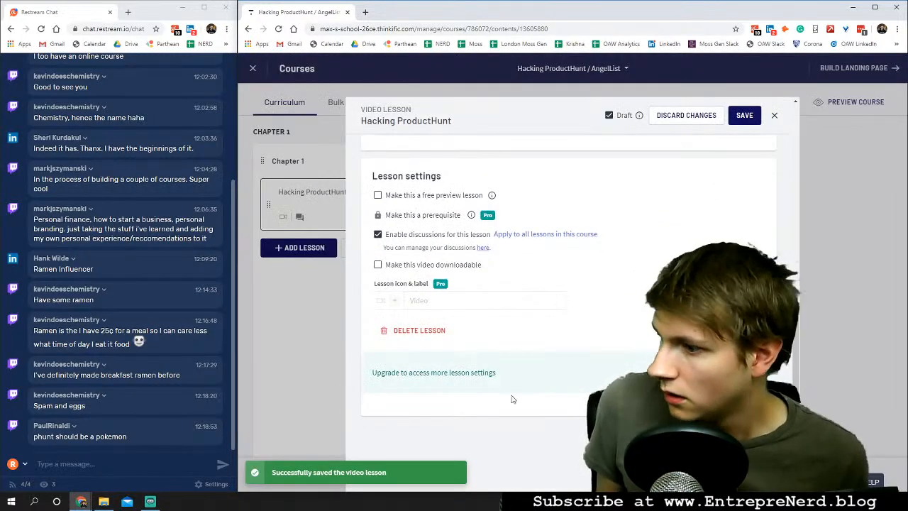
Review the Hacking ProductHunt lesson, save it again and return to the course curriculum.
{"action": "scroll", "coordinate": [424, 299], "scroll_direction": "up", "scroll_amount": 4}
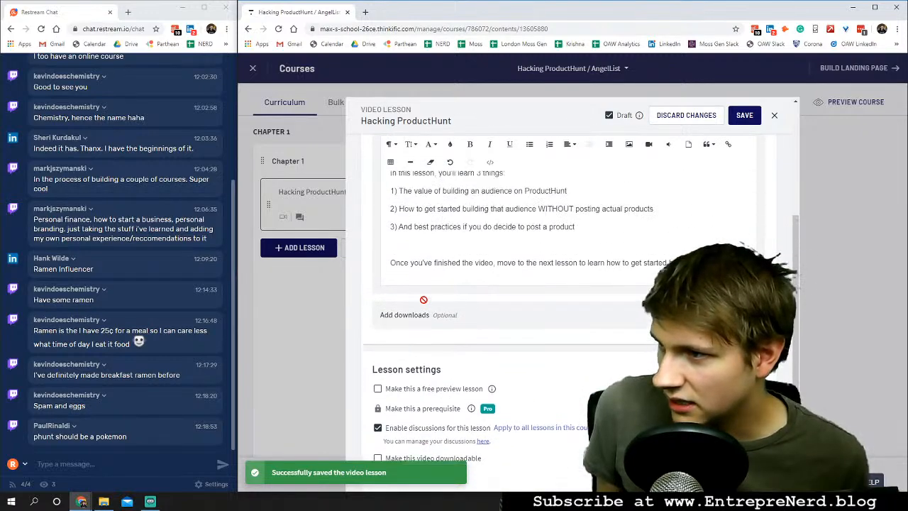
{"action": "scroll", "coordinate": [472, 369], "scroll_direction": "up", "scroll_amount": 3}
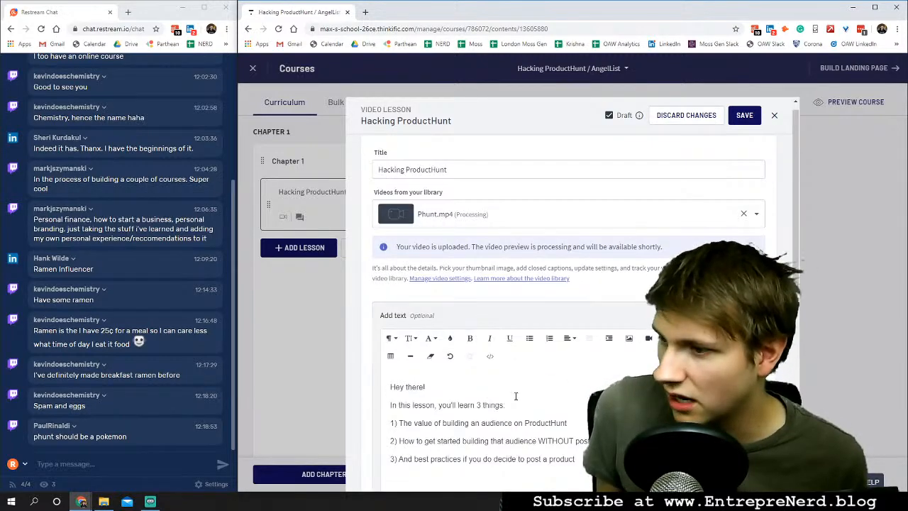
{"action": "scroll", "coordinate": [529, 387], "scroll_direction": "down", "scroll_amount": 4}
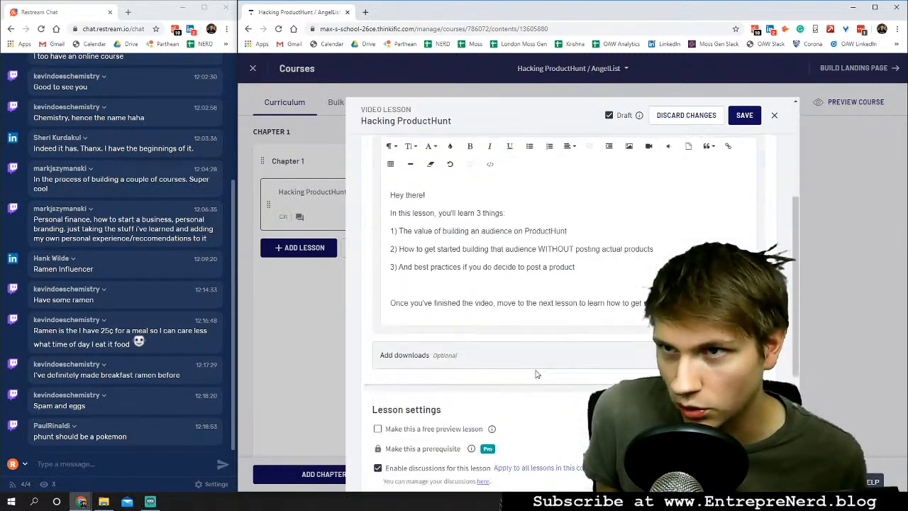
{"action": "left_click", "coordinate": [741, 117]}
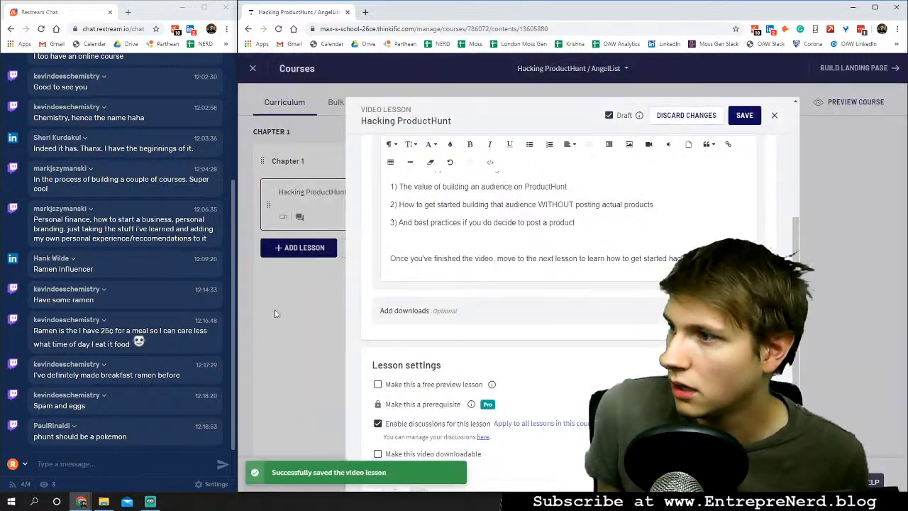
{"action": "left_click", "coordinate": [277, 313]}
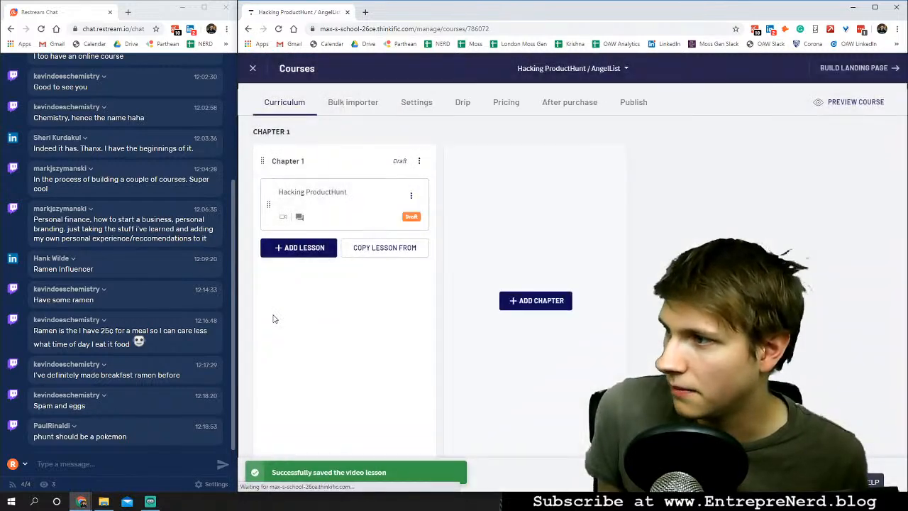
Reopen the Hacking ProductHunt lesson, take it out of draft and save it.
{"action": "left_click", "coordinate": [333, 203]}
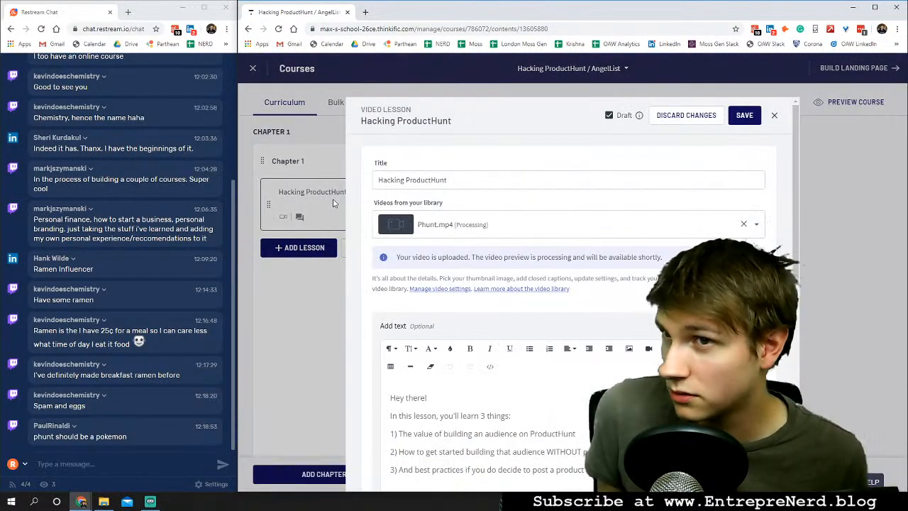
{"action": "left_click", "coordinate": [609, 117]}
{"action": "mouse_move", "coordinate": [640, 117]}
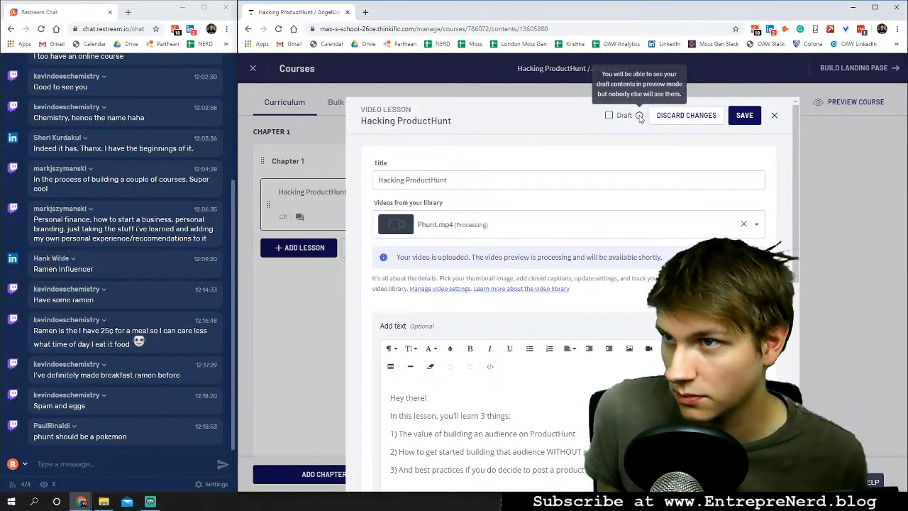
{"action": "left_click", "coordinate": [744, 114]}
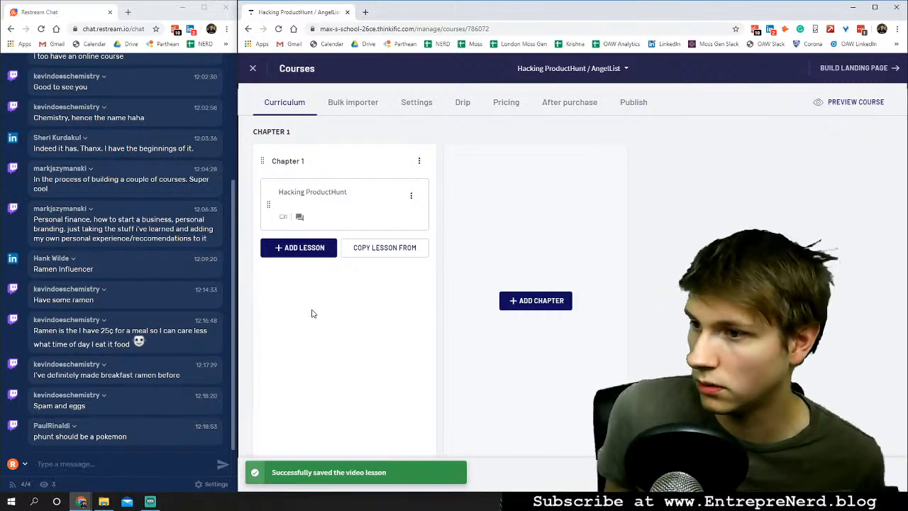
Add a second video lesson titled "Hacking AngelList" to Chapter 1.
{"action": "left_click", "coordinate": [309, 251]}
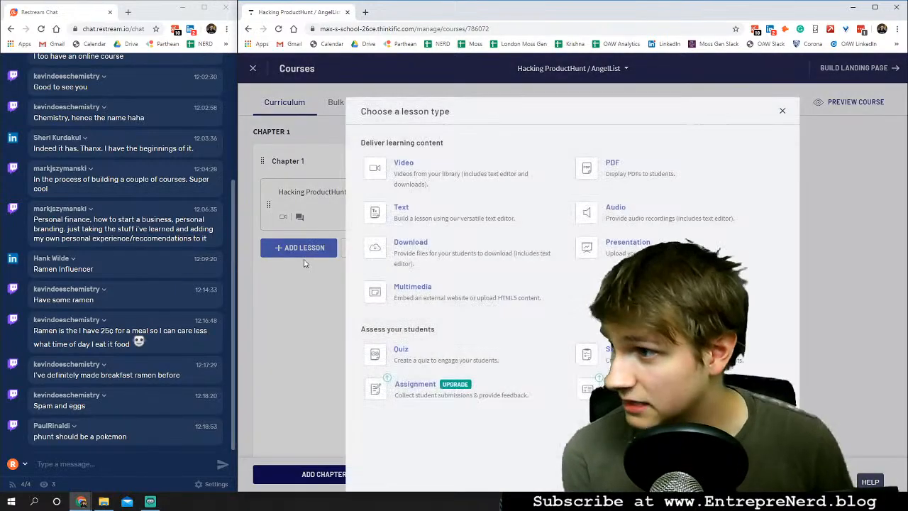
{"action": "left_click", "coordinate": [426, 180]}
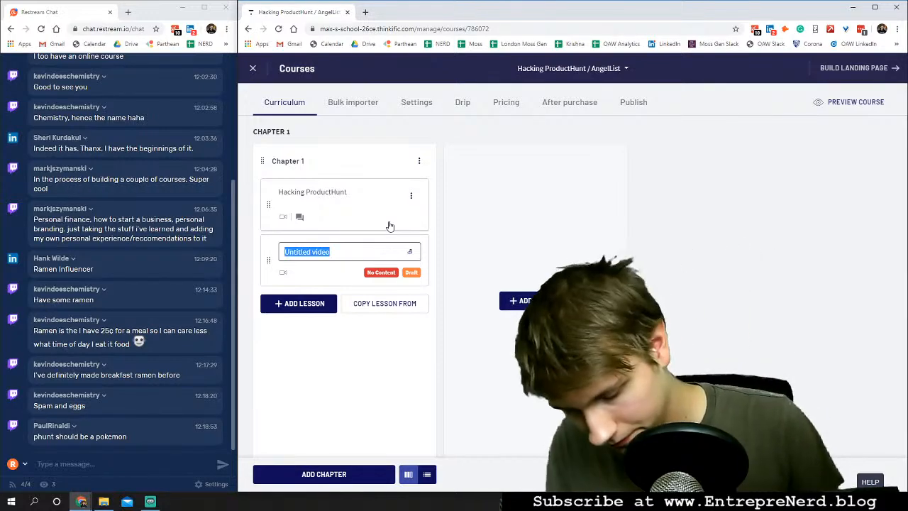
{"action": "type", "text": "Hacking Ange"}
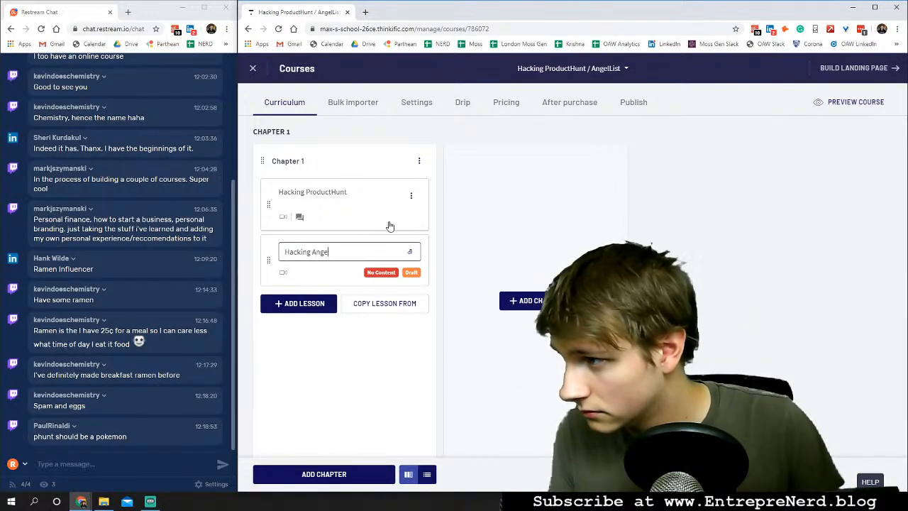
{"action": "type", "text": "l"}
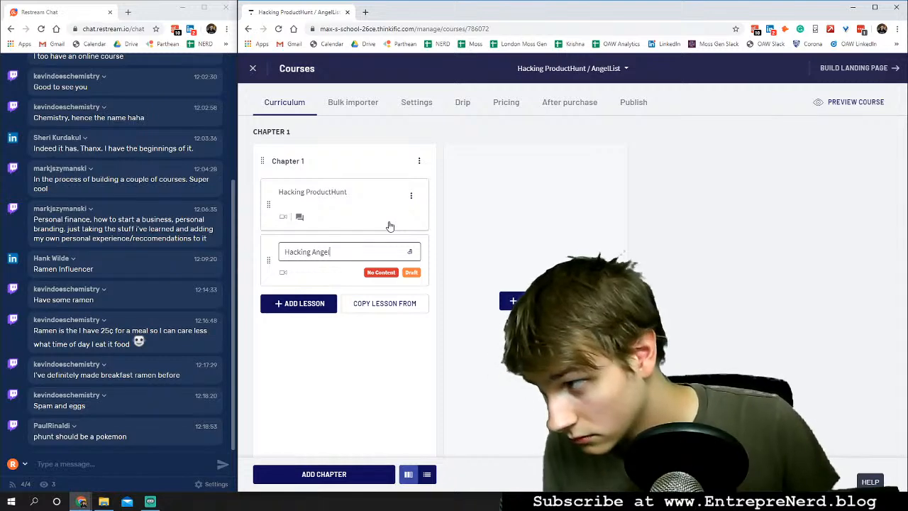
{"action": "type", "text": "List"}
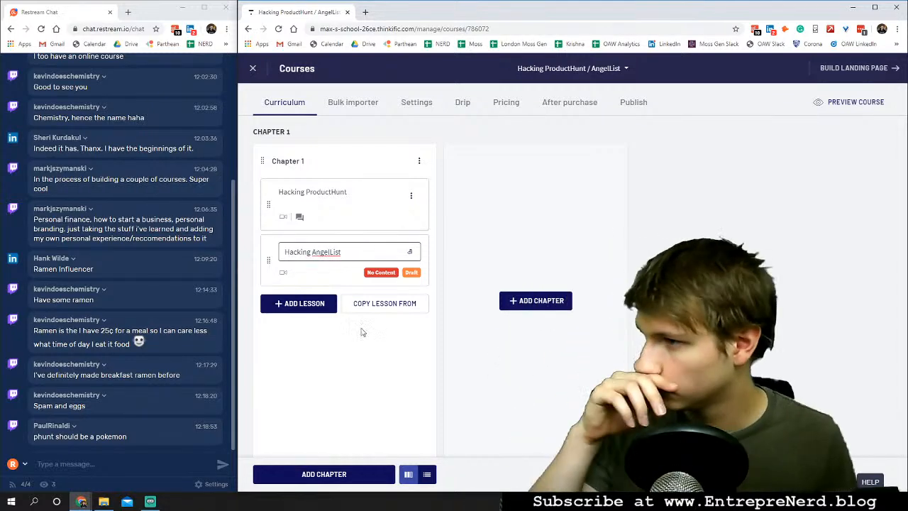
{"action": "key", "text": "Return"}
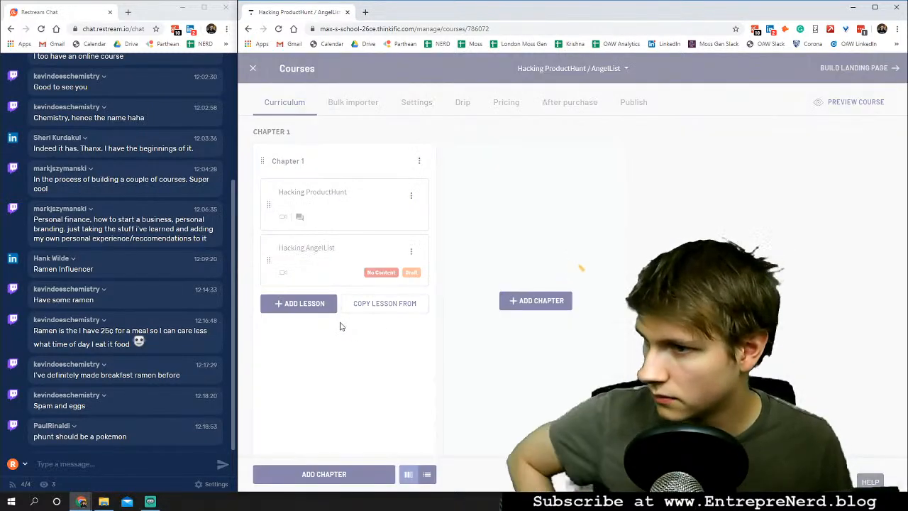
Upload the Alist video file from the Streams folder to the Hacking AngelList lesson.
{"action": "left_click", "coordinate": [332, 264]}
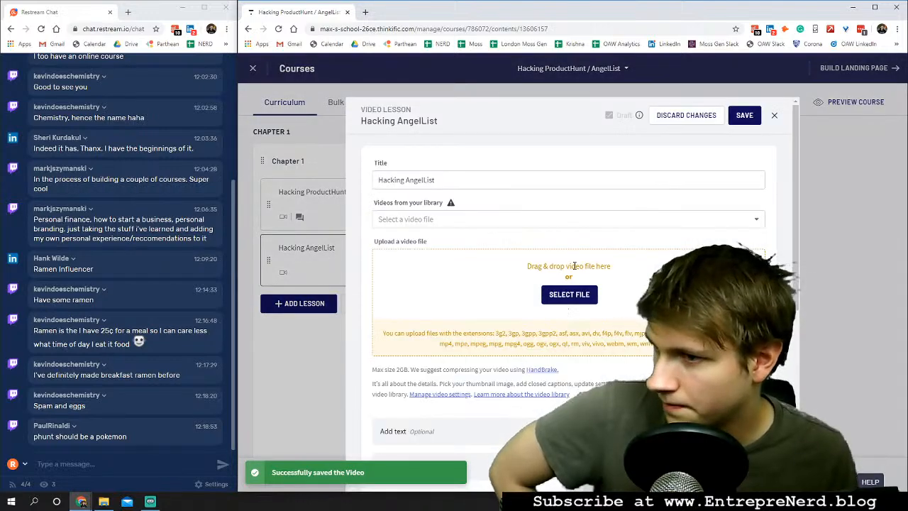
{"action": "left_click", "coordinate": [571, 293]}
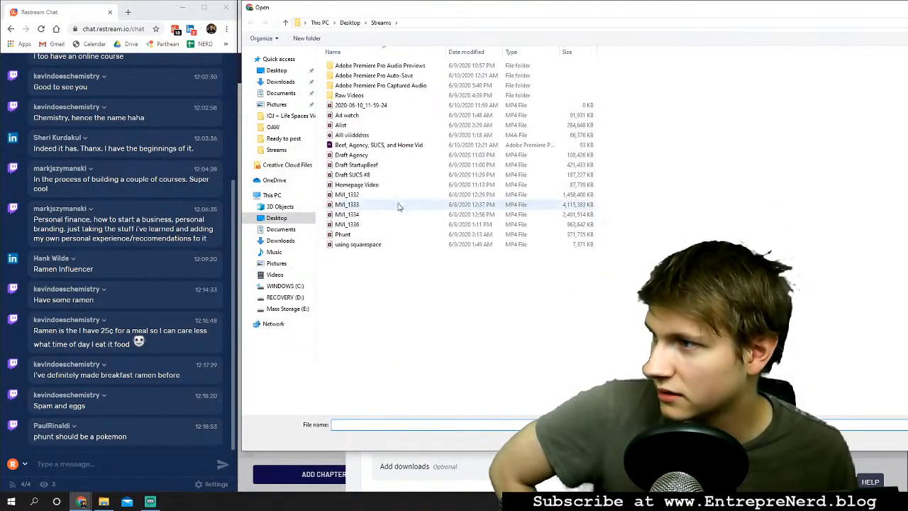
{"action": "left_click", "coordinate": [368, 128]}
{"action": "key", "text": "Return"}
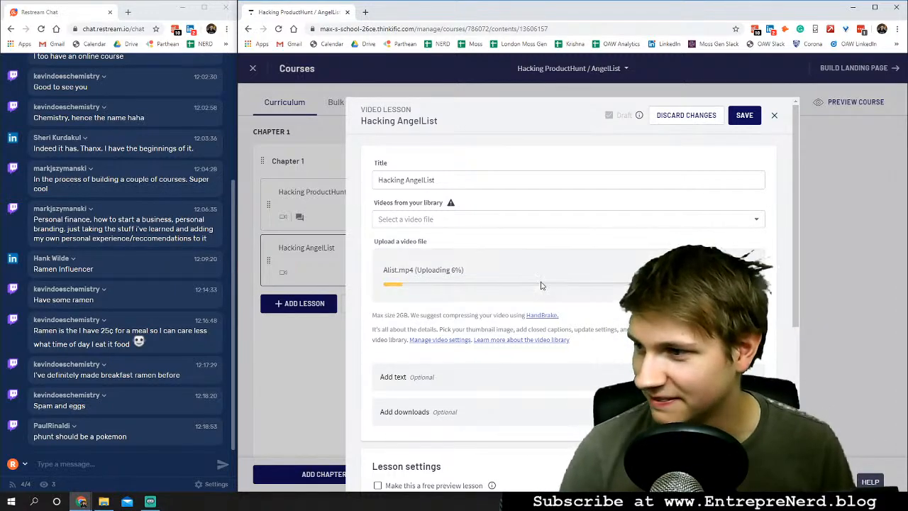
Add text to the Hacking AngelList lesson, opening with "AngelList and ProductHunt are closely tied platforms.".
{"action": "scroll", "coordinate": [463, 195], "scroll_direction": "down", "scroll_amount": 3}
{"action": "left_click", "coordinate": [462, 193]}
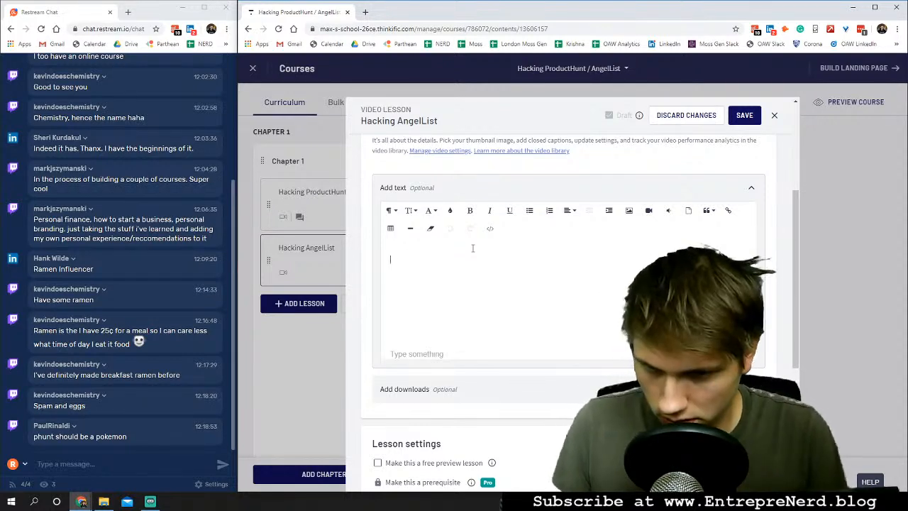
{"action": "type", "text": "Angel"}
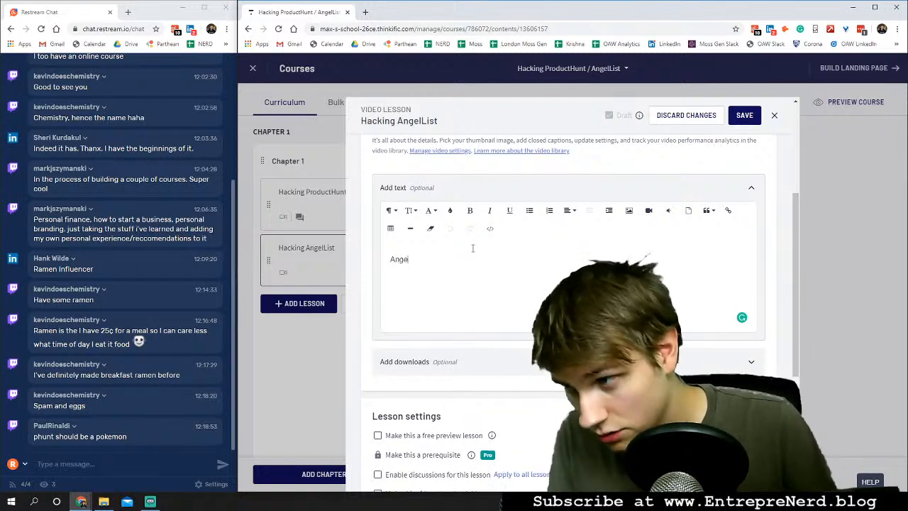
{"action": "type", "text": "List and"}
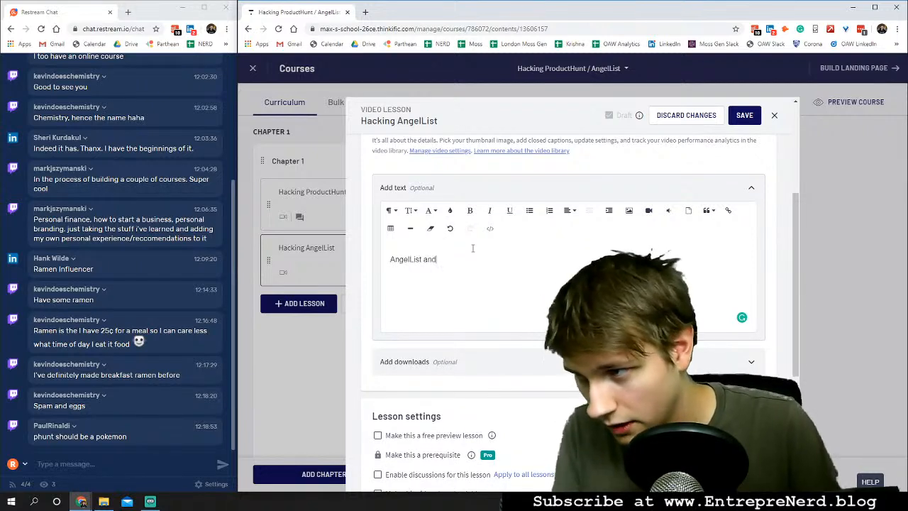
{"action": "type", "text": " Produc"}
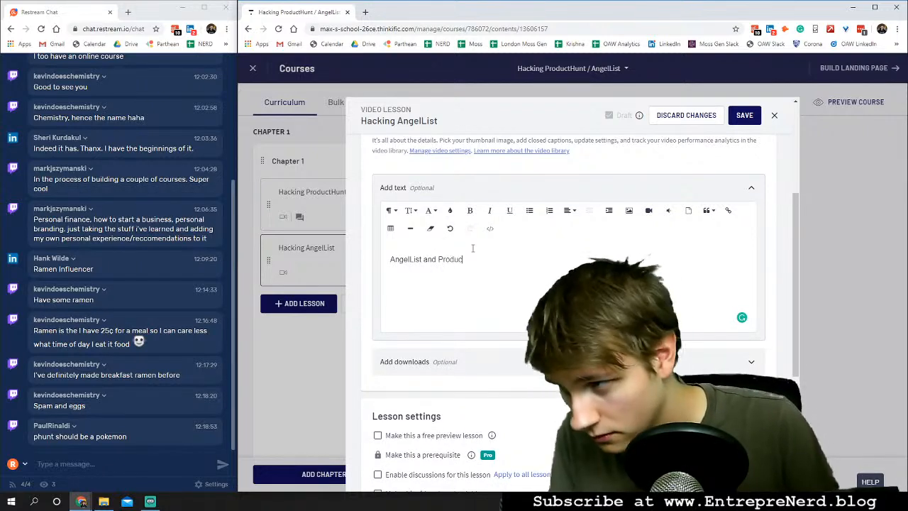
{"action": "type", "text": "tHunt are "}
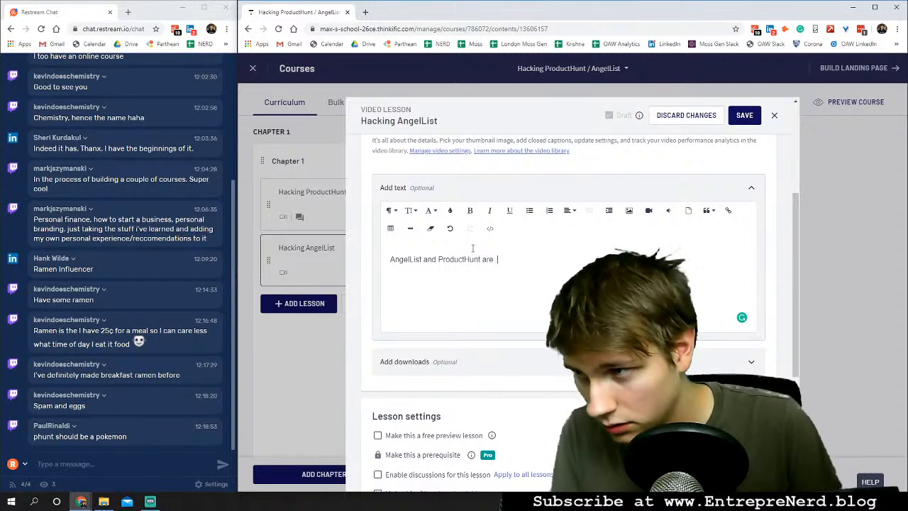
{"action": "type", "text": "closely tied platforms. Angel"}
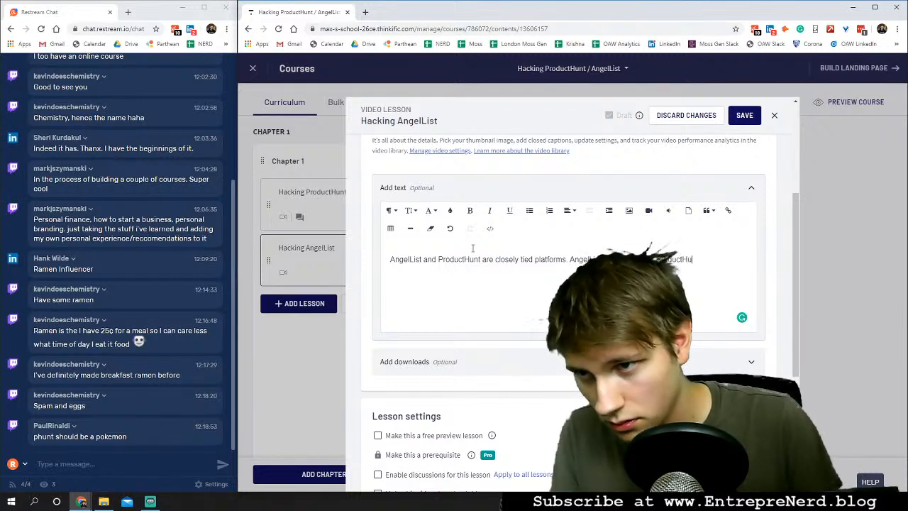
Continue the paragraph with "AngelList actually bought ProductHunt a few years back, and in the future I expect closer integrations between the two.".
{"action": "type", "text": "ears "}
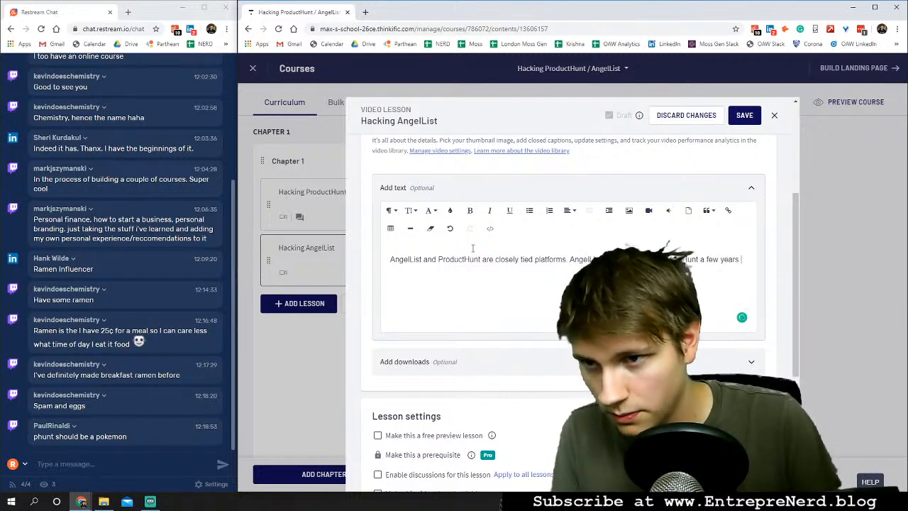
{"action": "type", "text": "back, and"}
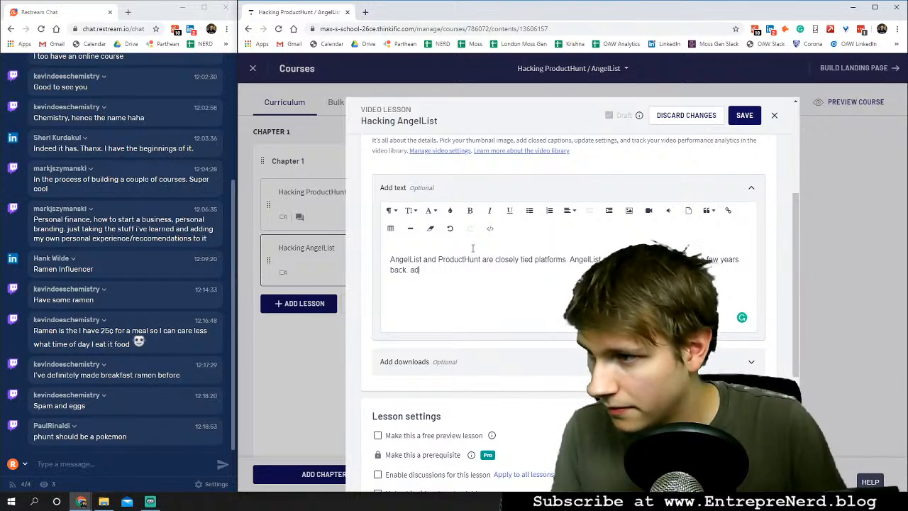
{"action": "key", "text": "BackSpace"}
{"action": "type", "text": "nd "}
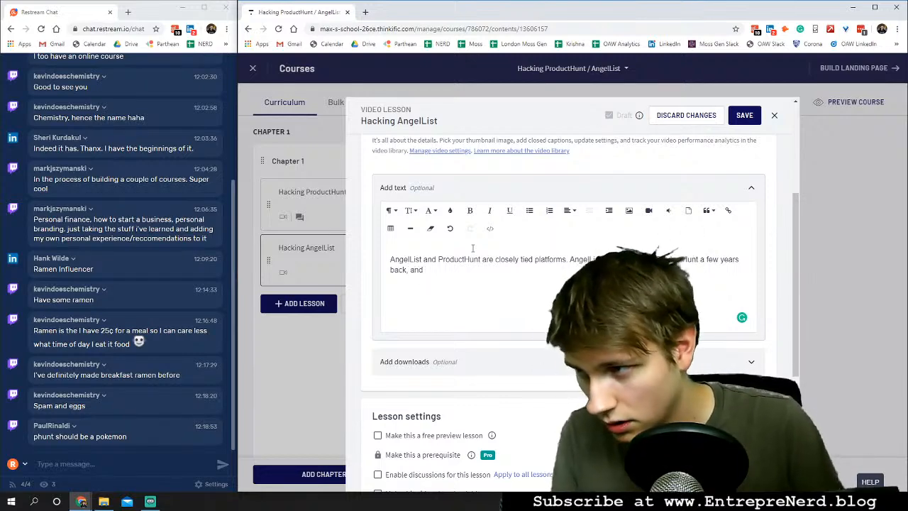
{"action": "type", "text": "in the "}
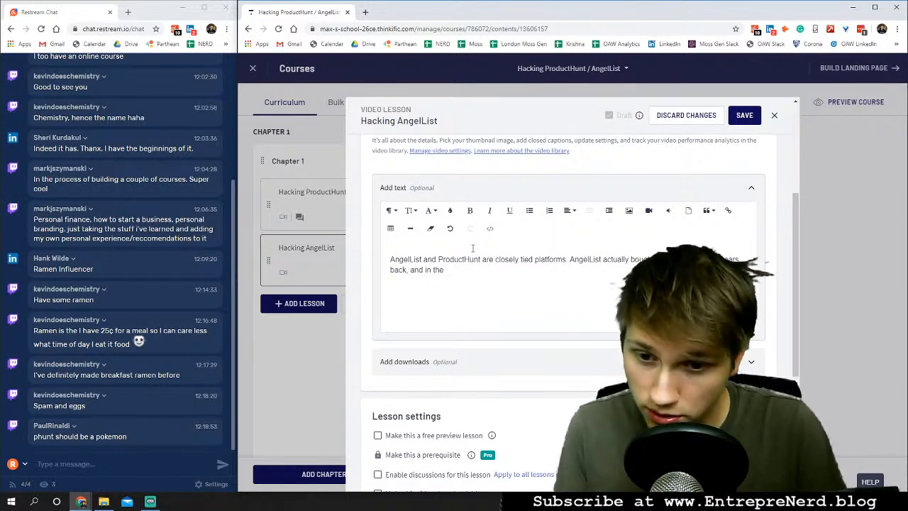
{"action": "type", "text": "f"}
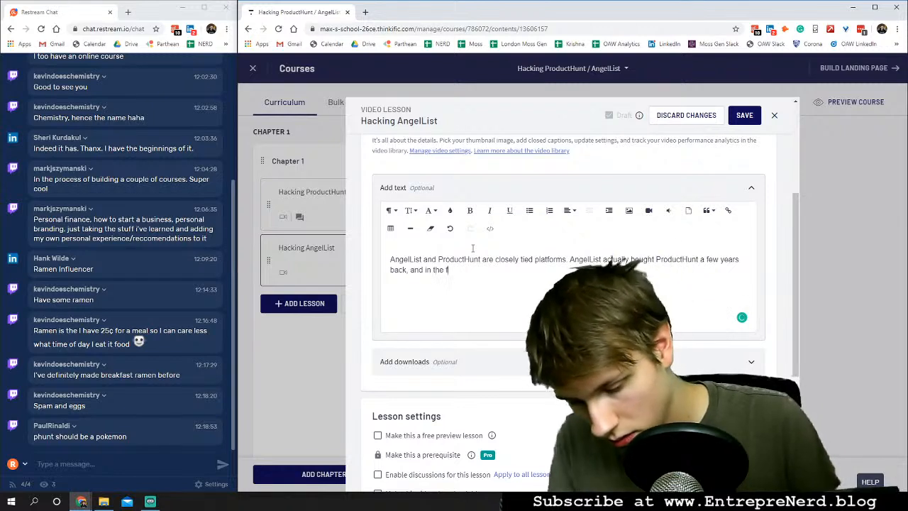
{"action": "type", "text": "uture I exp"}
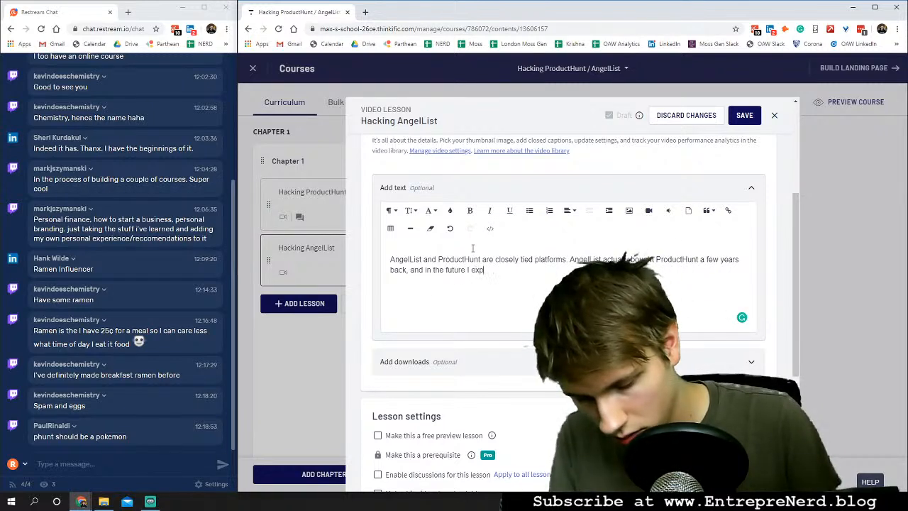
{"action": "type", "text": "ect closer integrations be"}
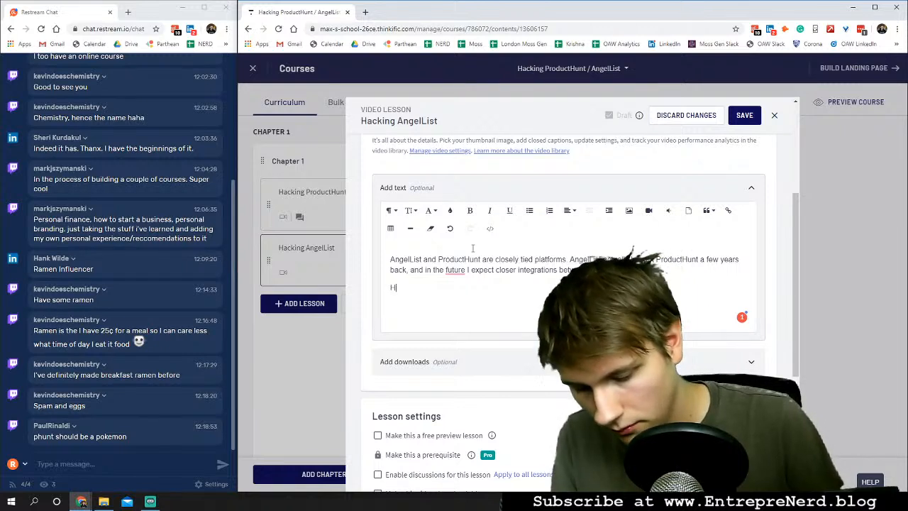
Write a second paragraph in the lesson text reading "In this lesson, you'll learn 3 more things:".
{"action": "type", "text": "this"}
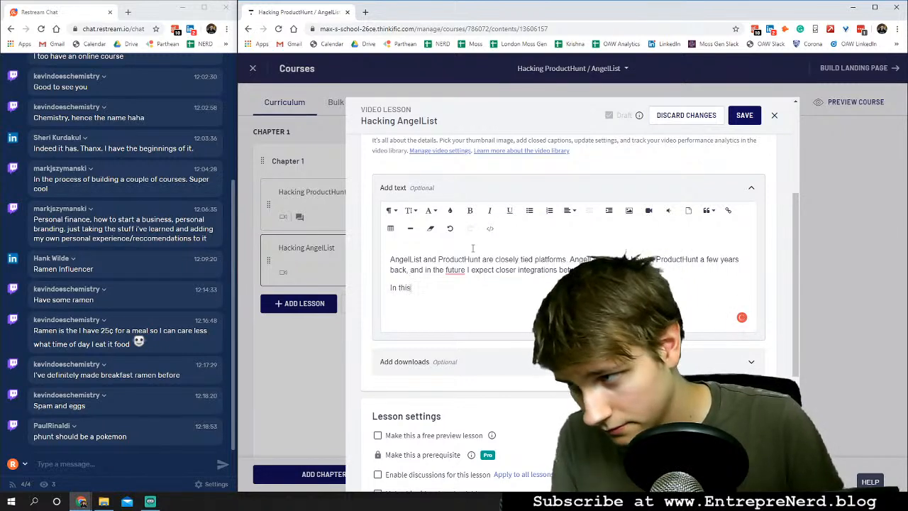
{"action": "type", "text": " lesson, you"}
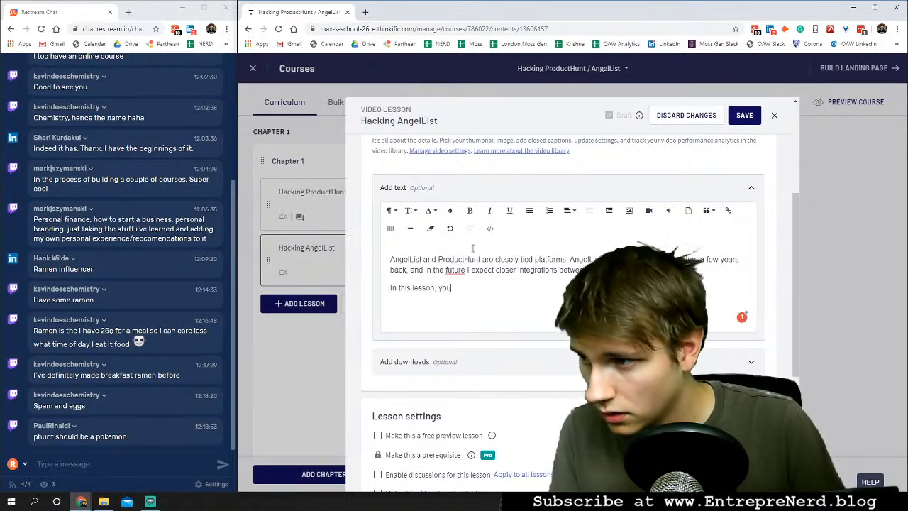
{"action": "type", "text": "'ll l"}
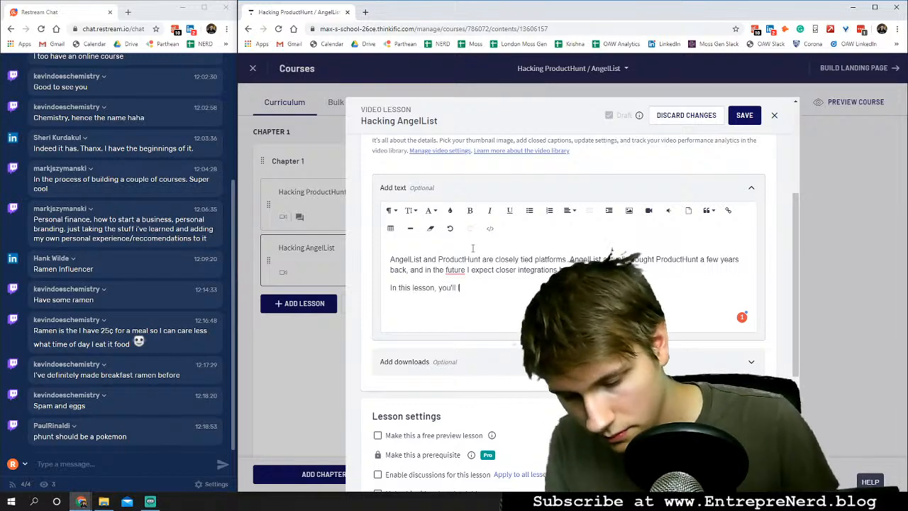
{"action": "type", "text": "earn three "}
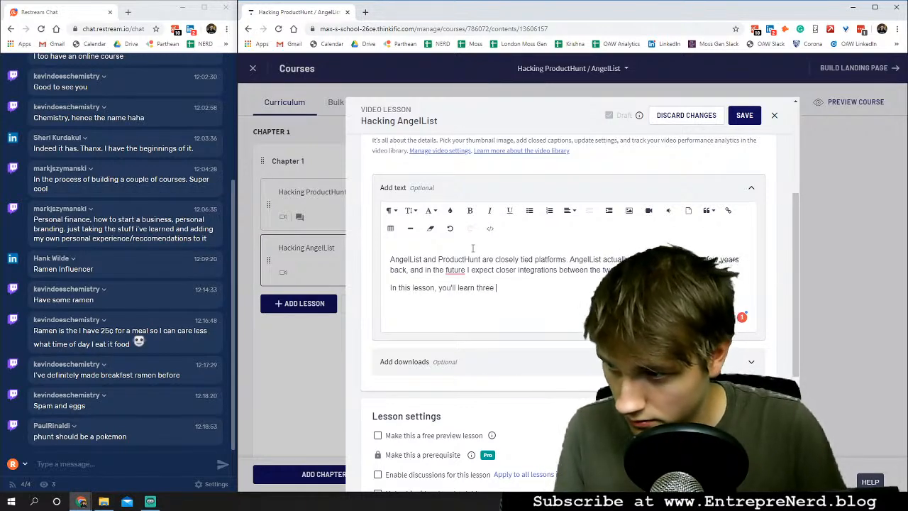
{"action": "type", "text": "more tin"}
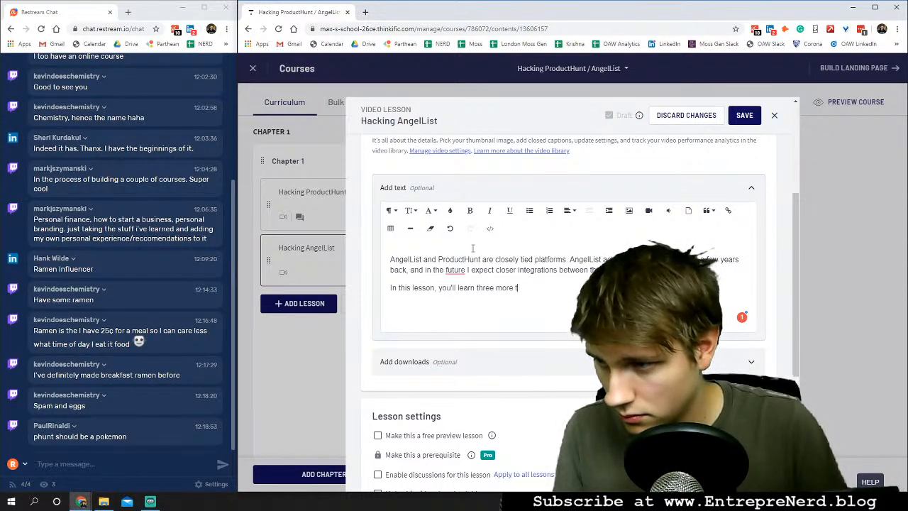
{"action": "key", "text": "BackSpace"}
{"action": "key", "text": "BackSpace"}
{"action": "key", "text": "BackSpace"}
{"action": "key", "text": "BackSpace"}
{"action": "key", "text": "BackSpace"}
{"action": "key", "text": "BackSpace"}
{"action": "key", "text": "BackSpace"}
{"action": "key", "text": "BackSpace"}
{"action": "key", "text": "BackSpace"}
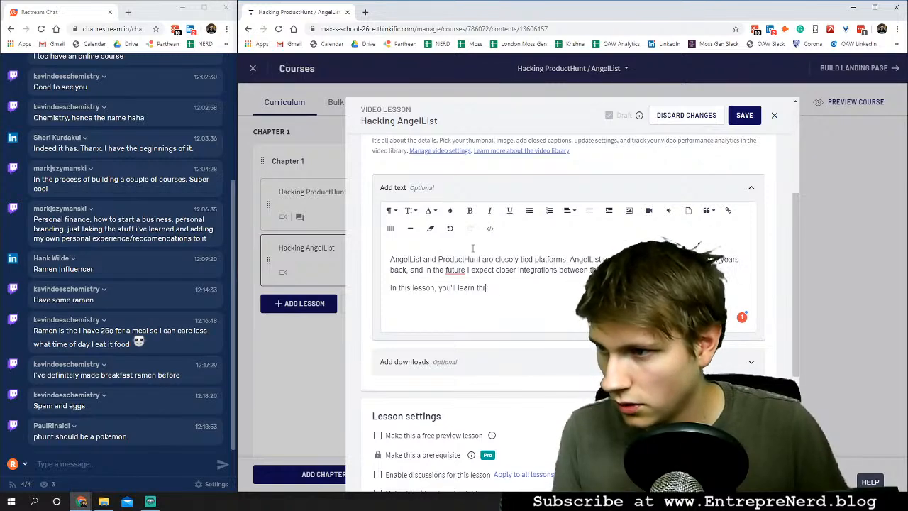
{"action": "type", "text": "3 more"}
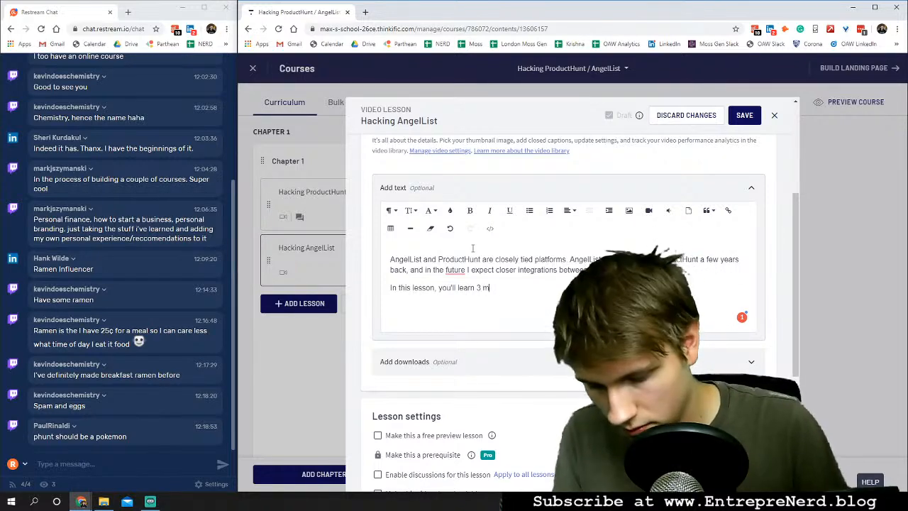
{"action": "key", "text": "BackSpace"}
{"action": "type", "text": "e things"}
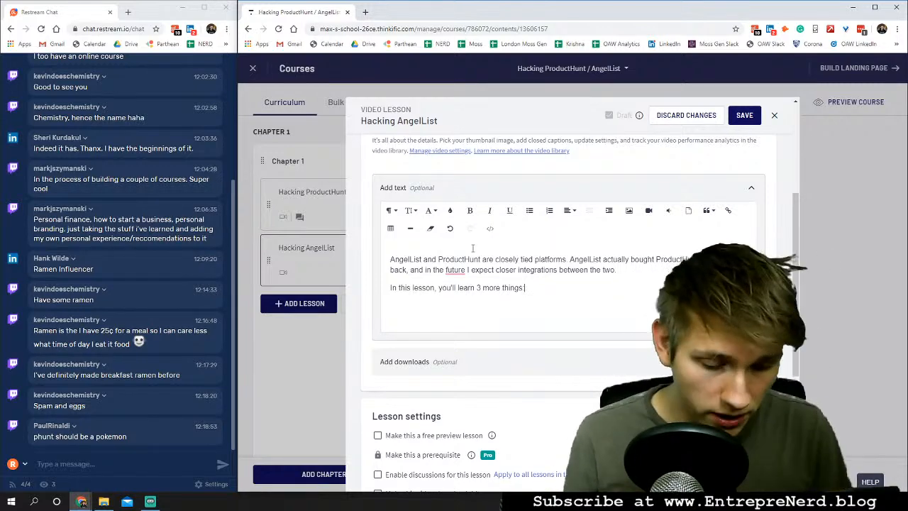
Start a numbered list below the second paragraph with "1) How AngelList has become the "LinkedIn of".
{"action": "key", "text": "Return"}
{"action": "type", "text": "1)"}
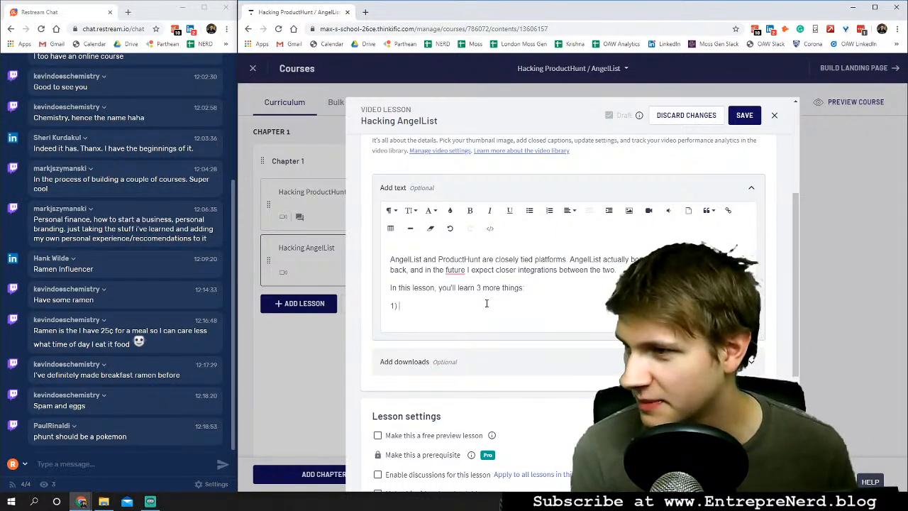
{"action": "scroll", "coordinate": [490, 298], "scroll_direction": "up", "scroll_amount": 3}
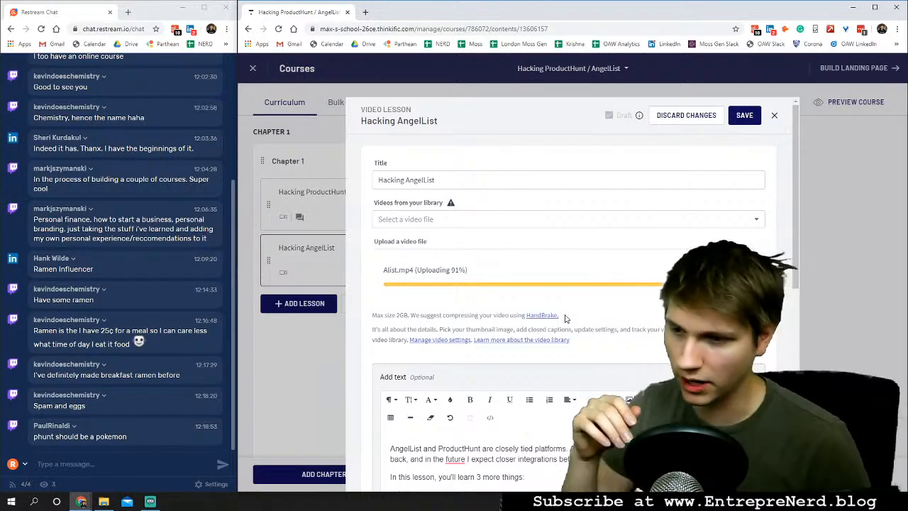
{"action": "scroll", "coordinate": [571, 245], "scroll_direction": "down", "scroll_amount": 3}
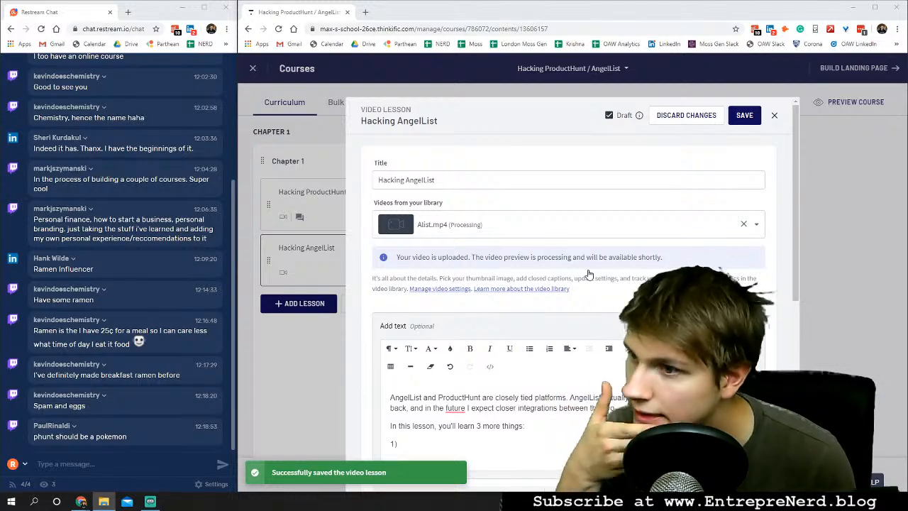
{"action": "scroll", "coordinate": [588, 274], "scroll_direction": "down", "scroll_amount": 1}
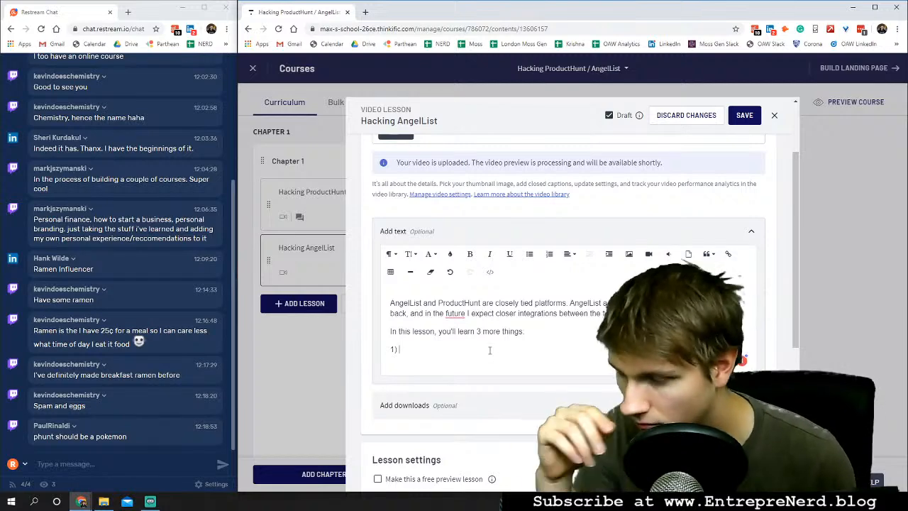
{"action": "type", "text": "Ho A"}
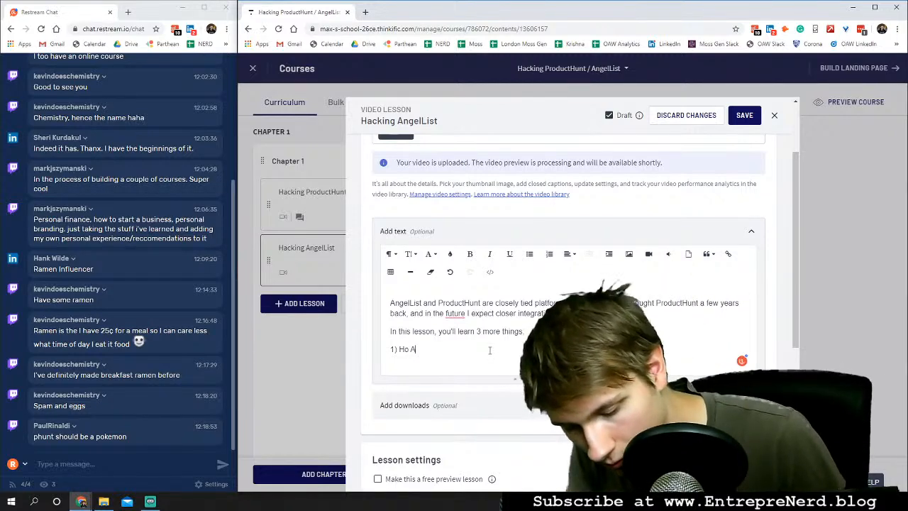
{"action": "type", "text": "ngelList"}
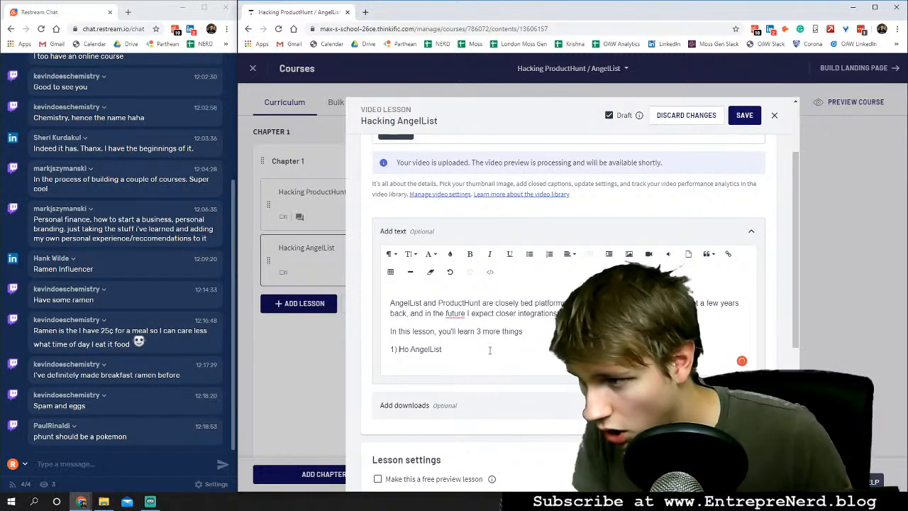
{"action": "key", "text": "Right"}
{"action": "key", "text": "Right"}
{"action": "type", "text": "w"}
{"action": "key", "text": "Right"}
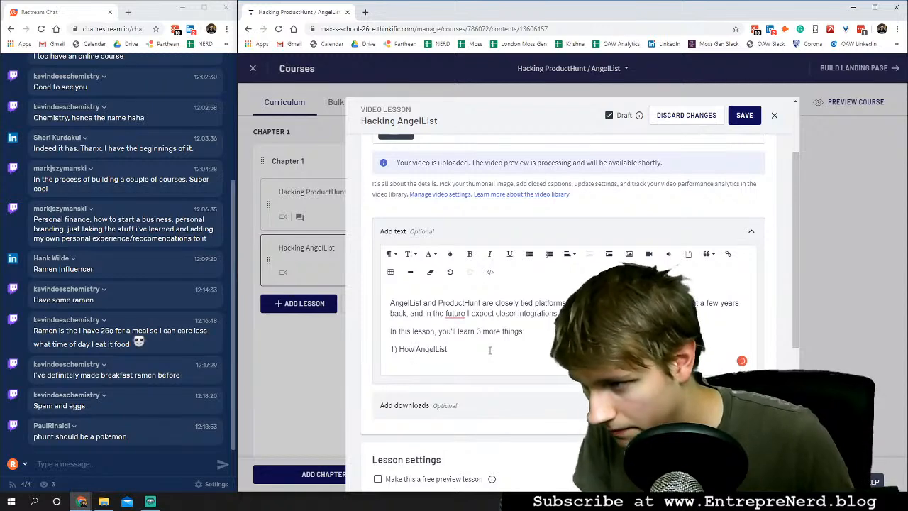
{"action": "key", "text": "End"}
{"action": "type", "text": "has "}
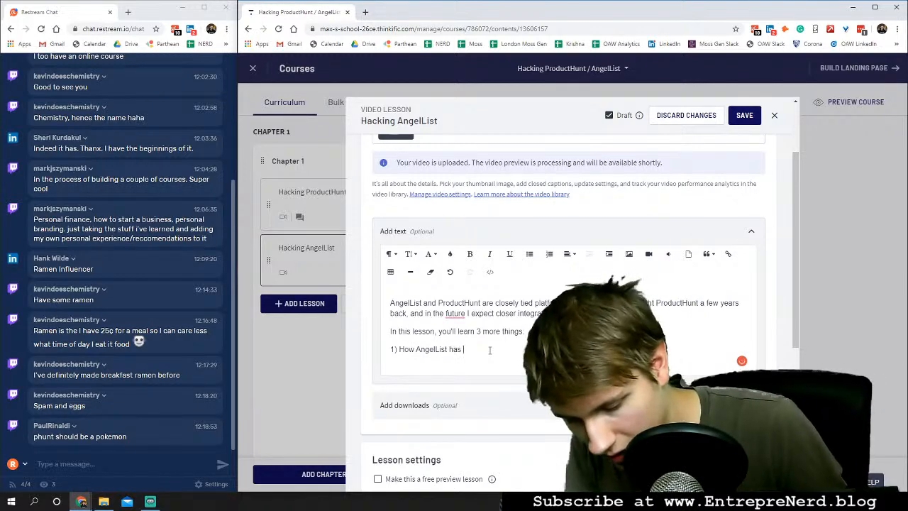
{"action": "type", "text": "become"}
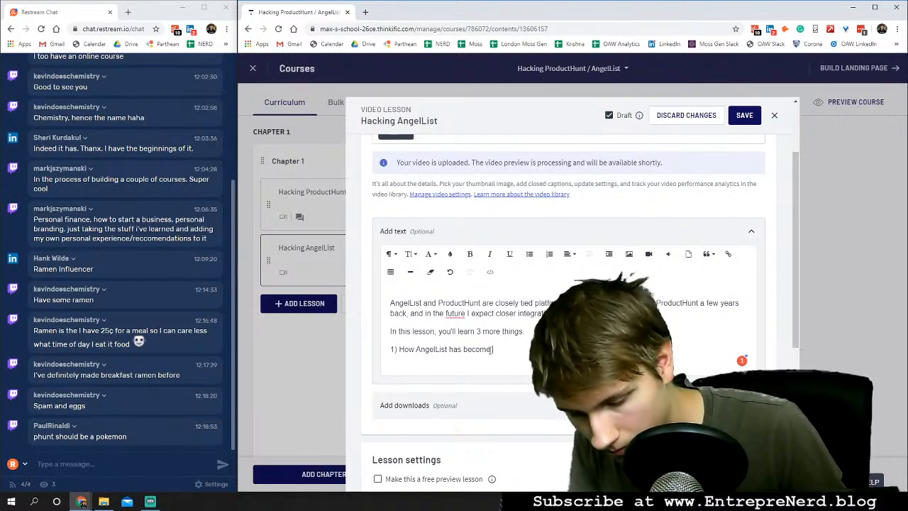
{"action": "type", "text": " the \"L"}
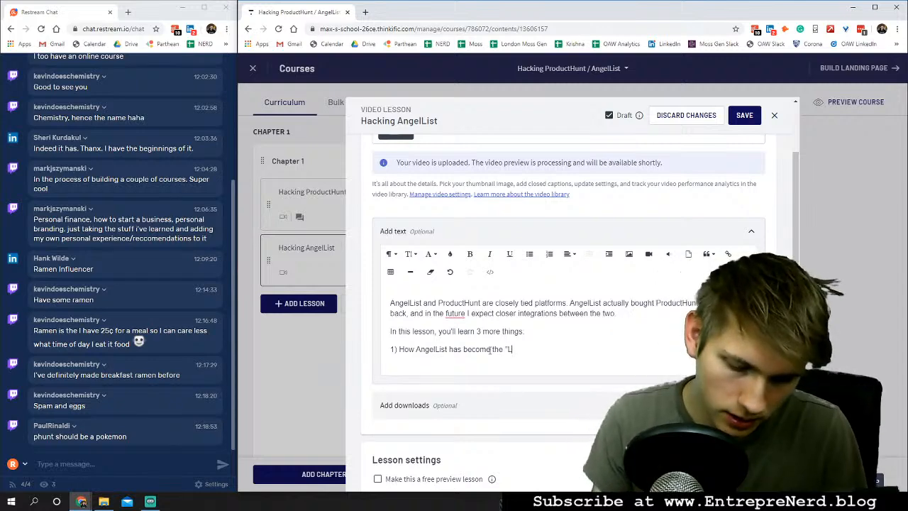
{"action": "type", "text": "inkedIn of"}
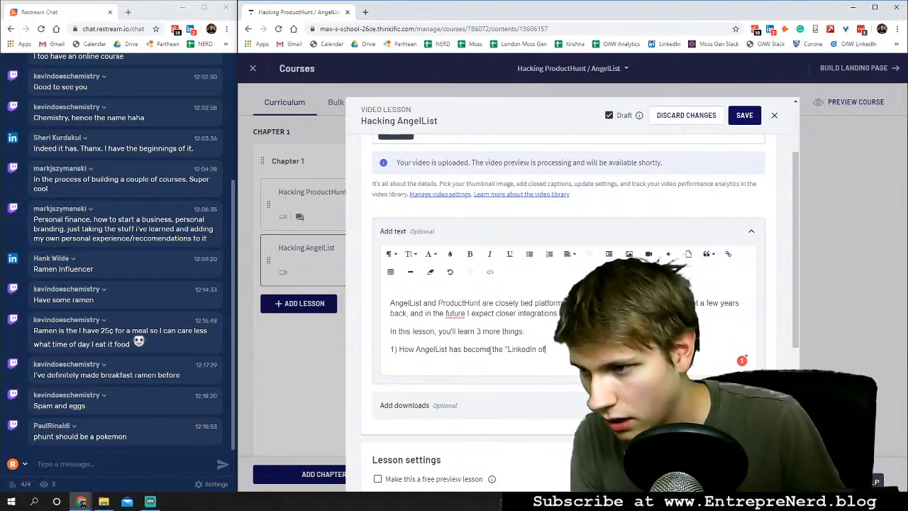
Complete point 1 of the lesson text with "Tech"" and add point 2, "How to hack together a small following by engaging".
{"action": "type", "text": " Tech\""}
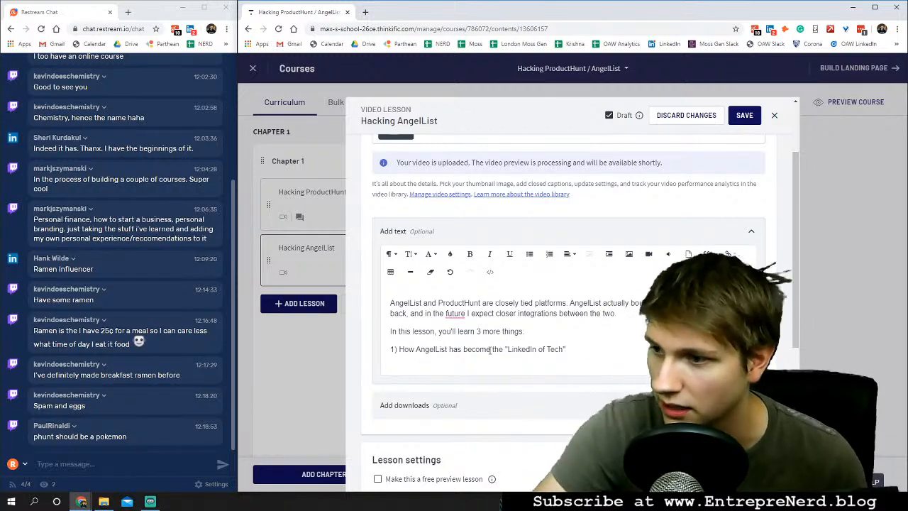
{"action": "key", "text": "Return"}
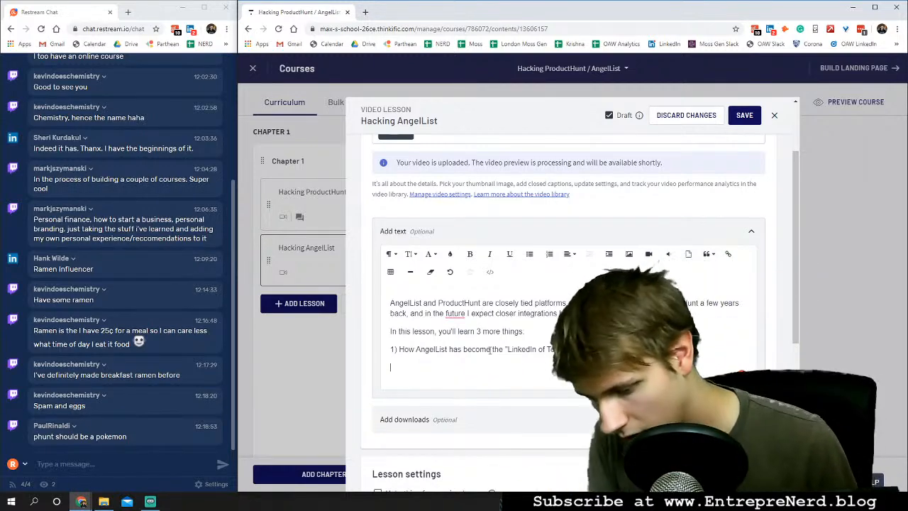
{"action": "type", "text": "2)"}
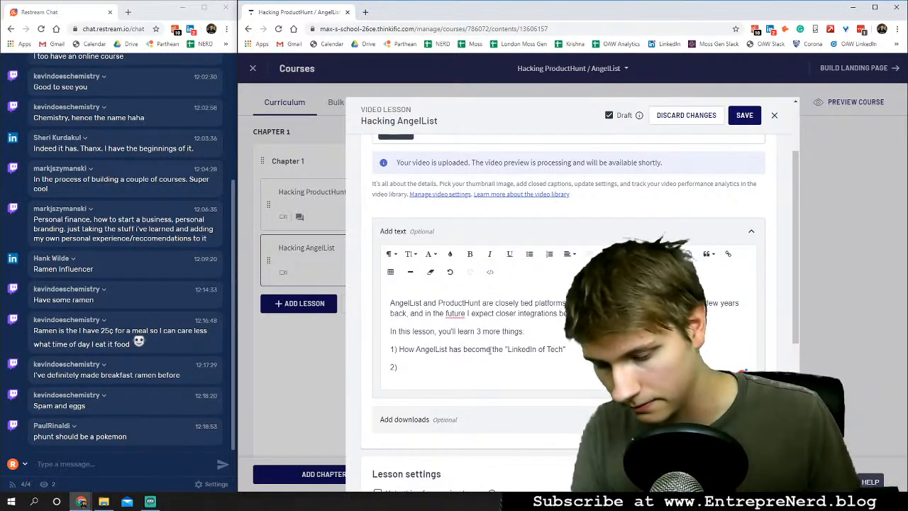
{"action": "type", "text": "How"}
{"action": "key", "text": "BackSpace"}
{"action": "key", "text": "BackSpace"}
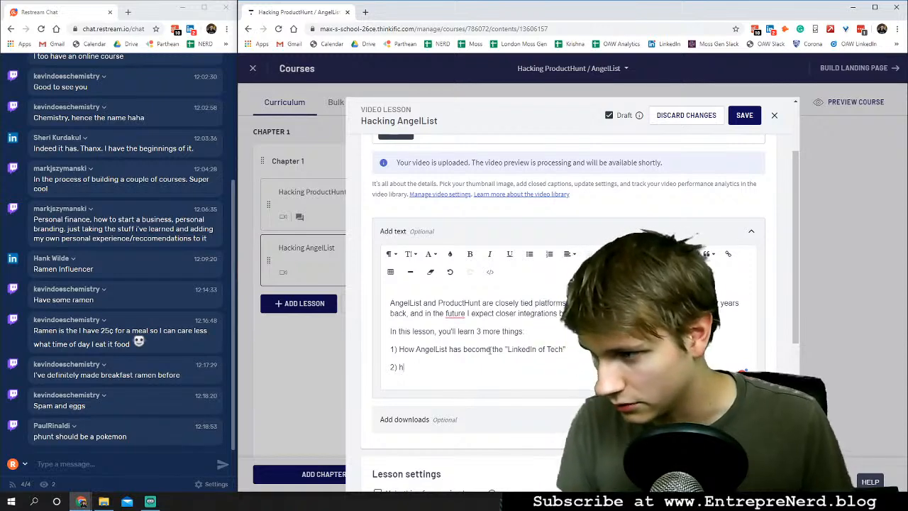
{"action": "type", "text": "ow to "}
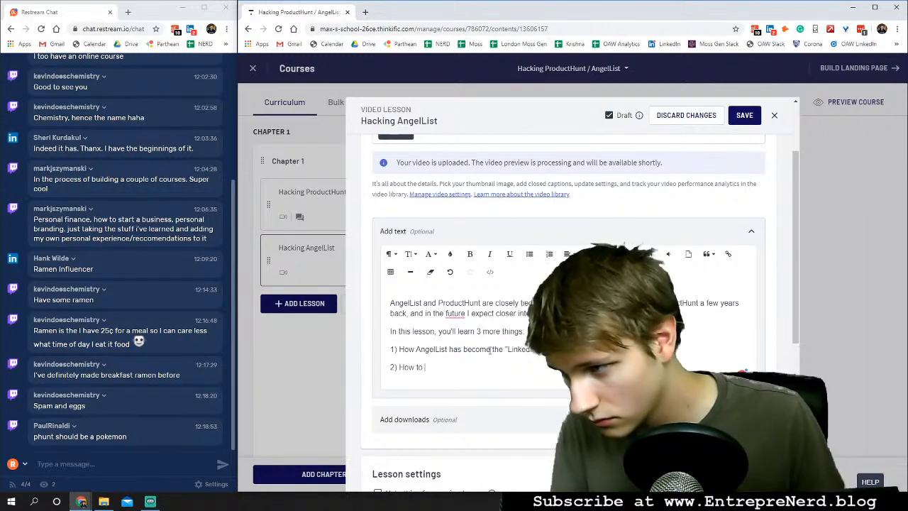
{"action": "type", "text": "hack"}
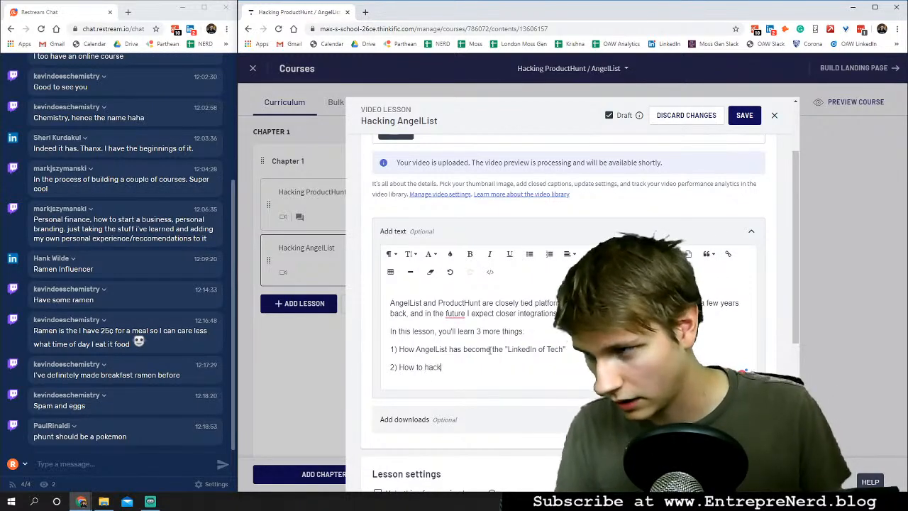
{"action": "type", "text": " together "}
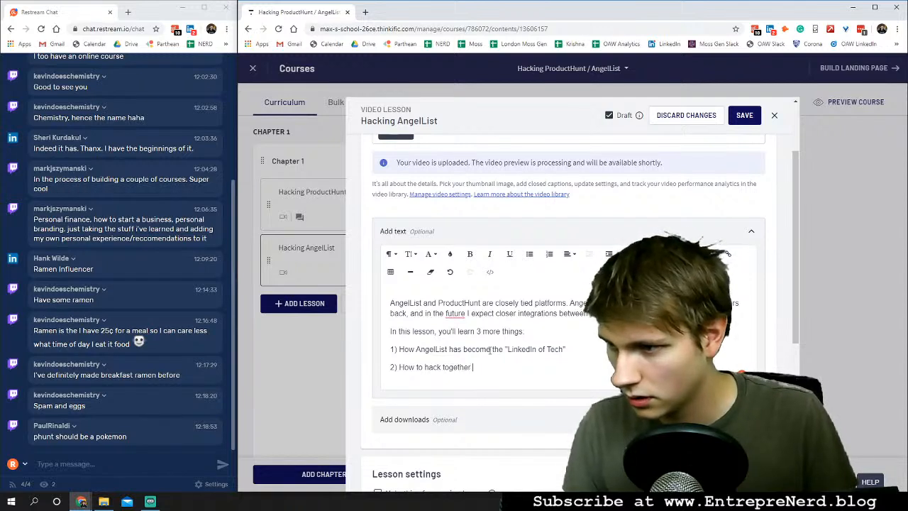
{"action": "type", "text": "as"}
{"action": "type", "text": "small fol"}
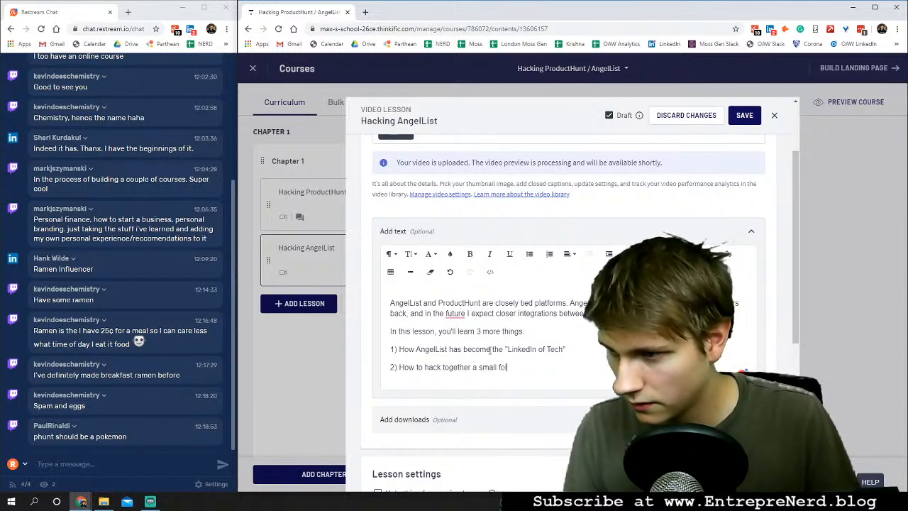
{"action": "type", "text": "lowing by "}
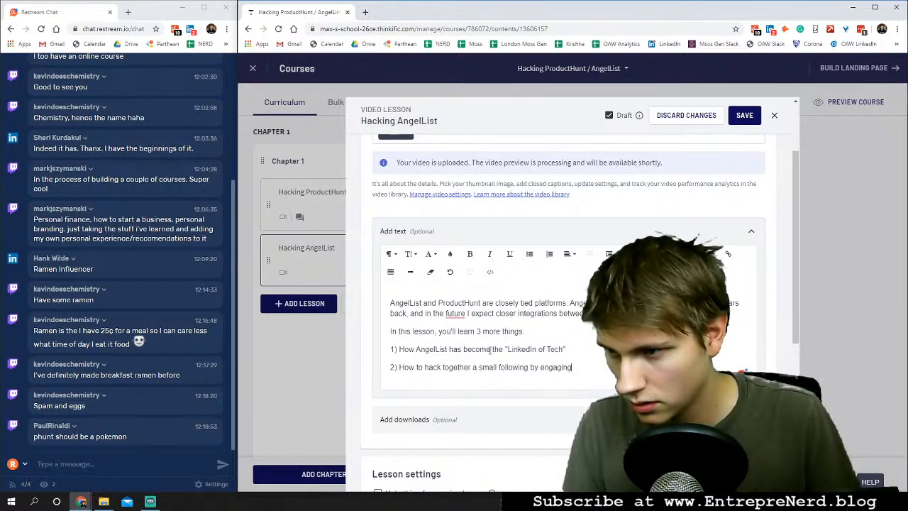
{"action": "type", "text": "engaging"}
Add point 3 to the lesson text, reading "How to post your own content there".
{"action": "key", "text": "Return"}
{"action": "type", "text": "3) "}
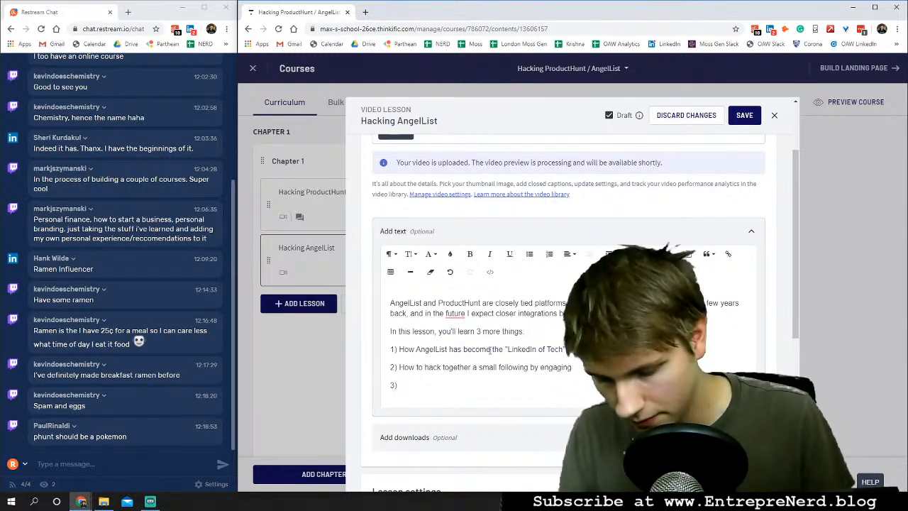
{"action": "type", "text": "How to"}
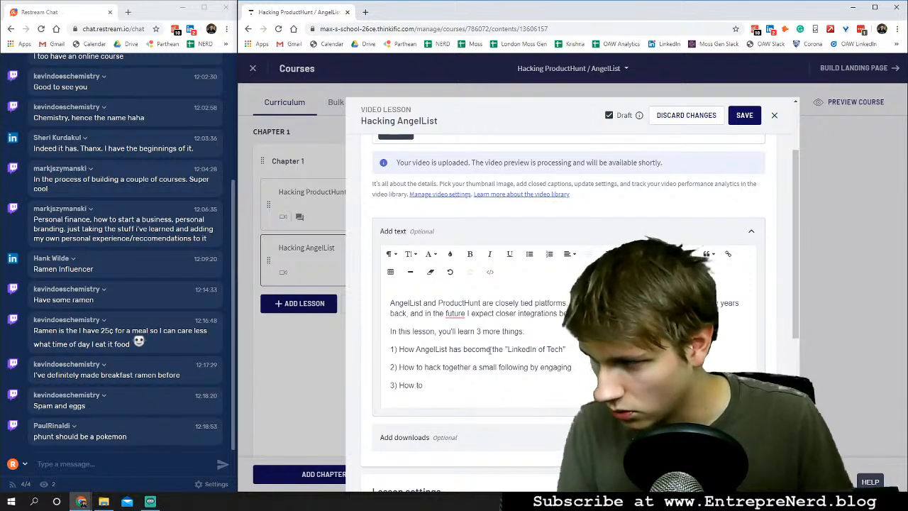
{"action": "type", "text": " post "}
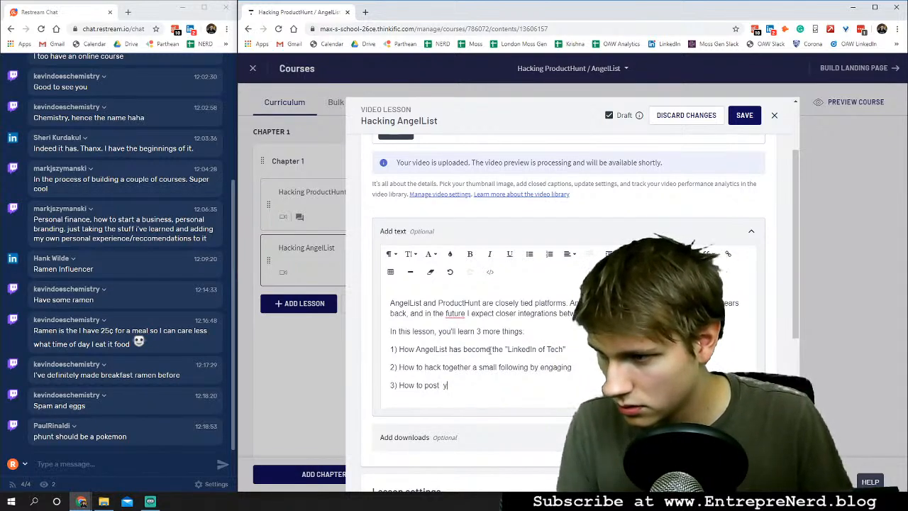
{"action": "type", "text": "yo"}
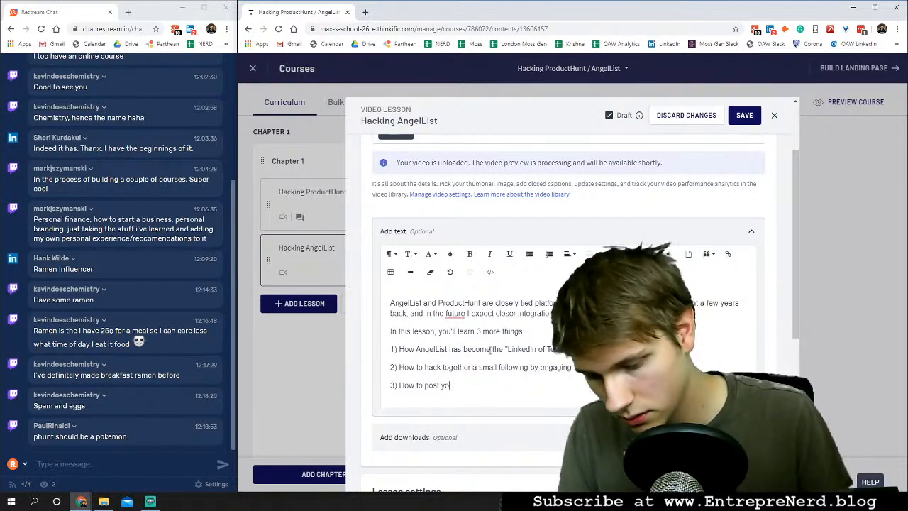
{"action": "type", "text": "ur own content there."}
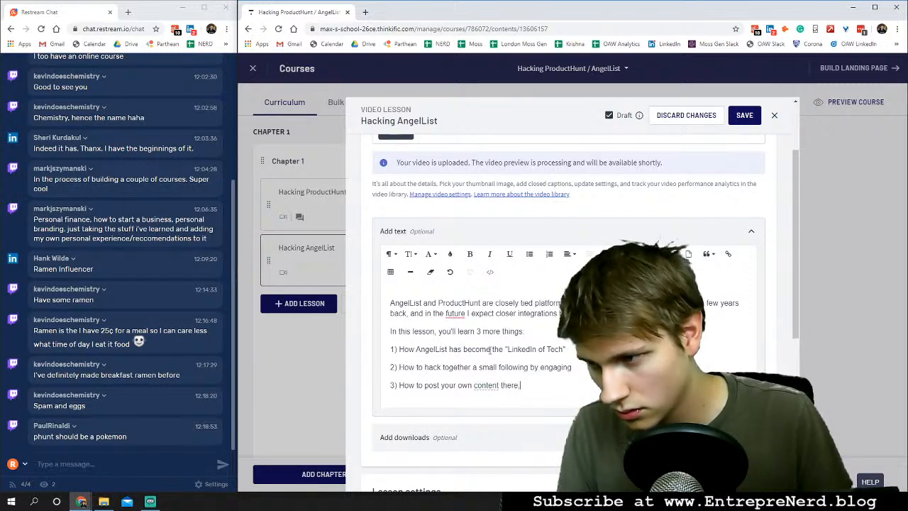
{"action": "key", "text": "BackSpace"}
{"action": "type", "text": ", and"}
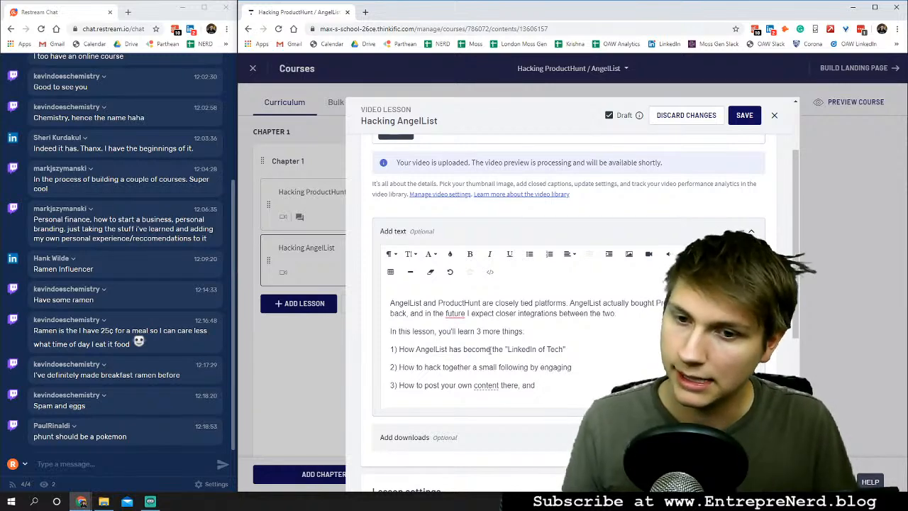
{"action": "key", "text": "BackSpace"}
{"action": "key", "text": "BackSpace"}
{"action": "key", "text": "BackSpace"}
{"action": "key", "text": "BackSpace"}
{"action": "key", "text": "BackSpace"}
{"action": "key", "text": "BackSpace"}
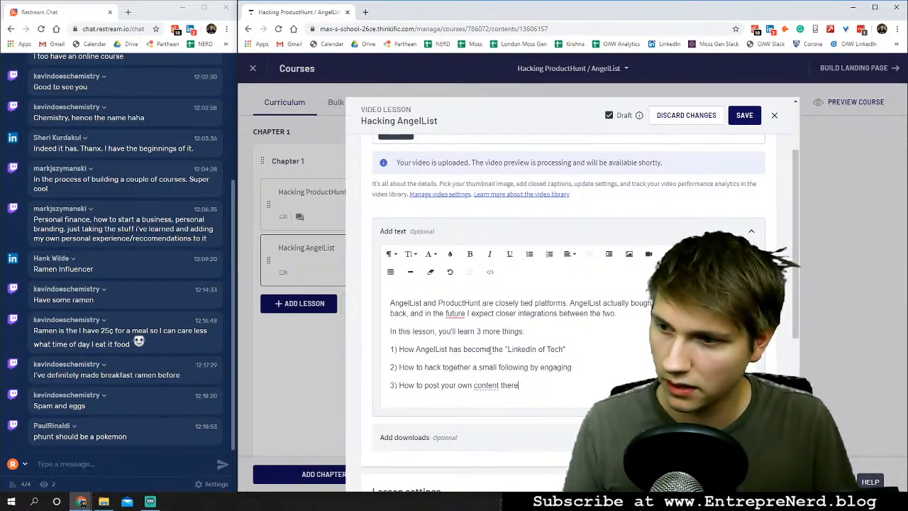
Start a fourth numbered point and change the lesson's introductory line to say "4 more things".
{"action": "key", "text": "Return"}
{"action": "type", "text": "4)"}
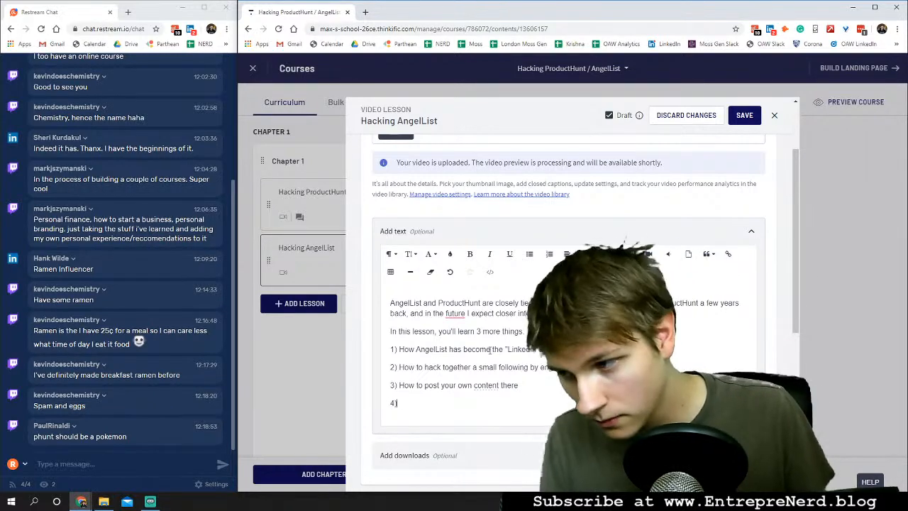
{"action": "left_click", "coordinate": [484, 332]}
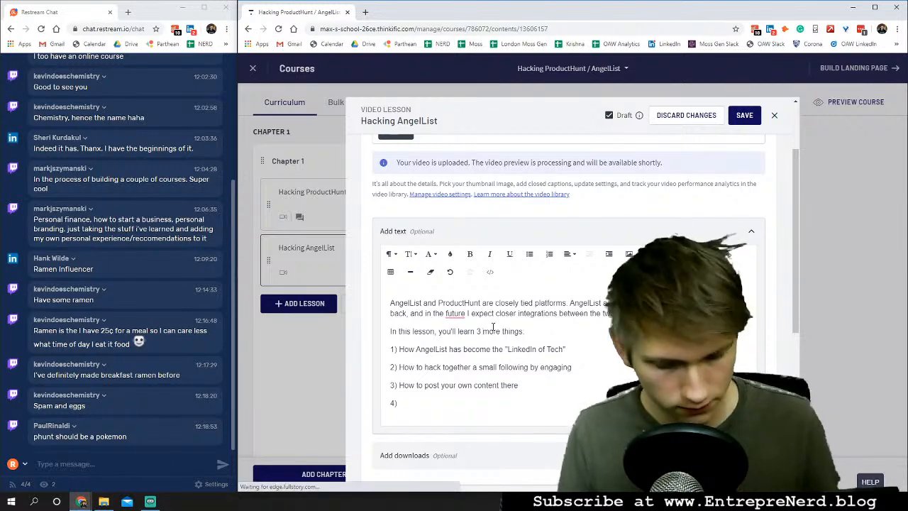
{"action": "key", "text": "BackSpace"}
{"action": "type", "text": "4) "}
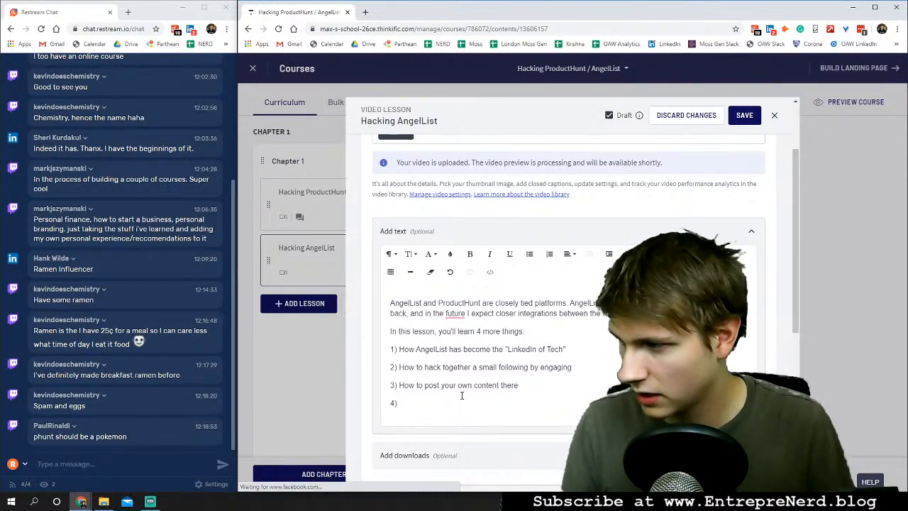
Write point 4 as "How to connect with someone that keeps their profile locked".
{"action": "type", "text": "H"}
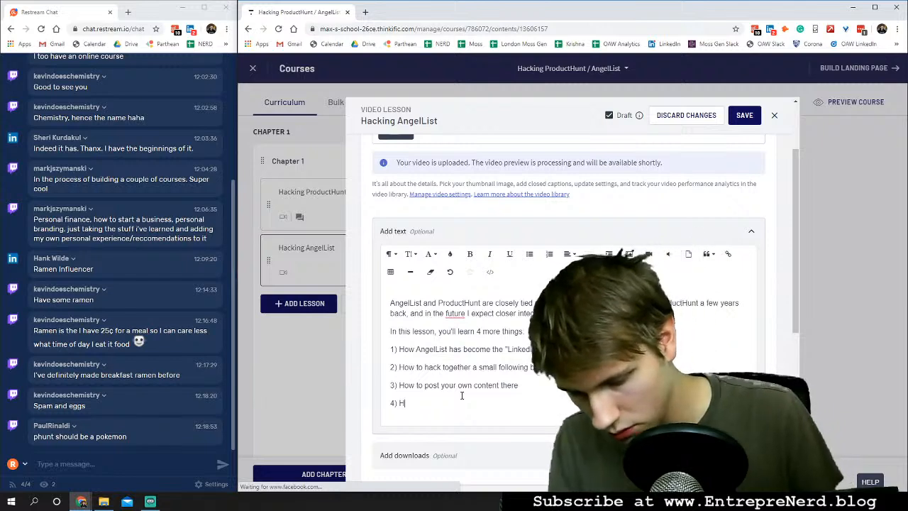
{"action": "type", "text": "ow to connect "}
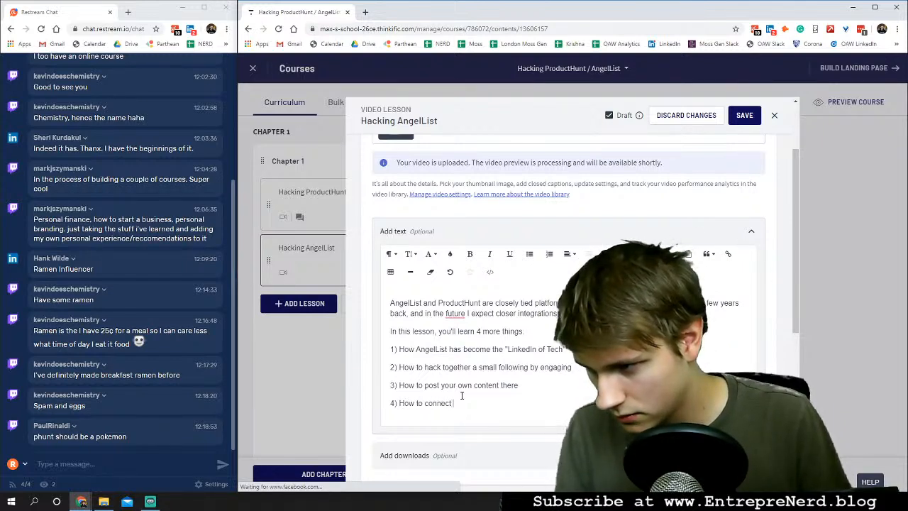
{"action": "type", "text": "with s"}
{"action": "key", "text": "BackSpace"}
{"action": "type", "text": "someone that keeps their prof"}
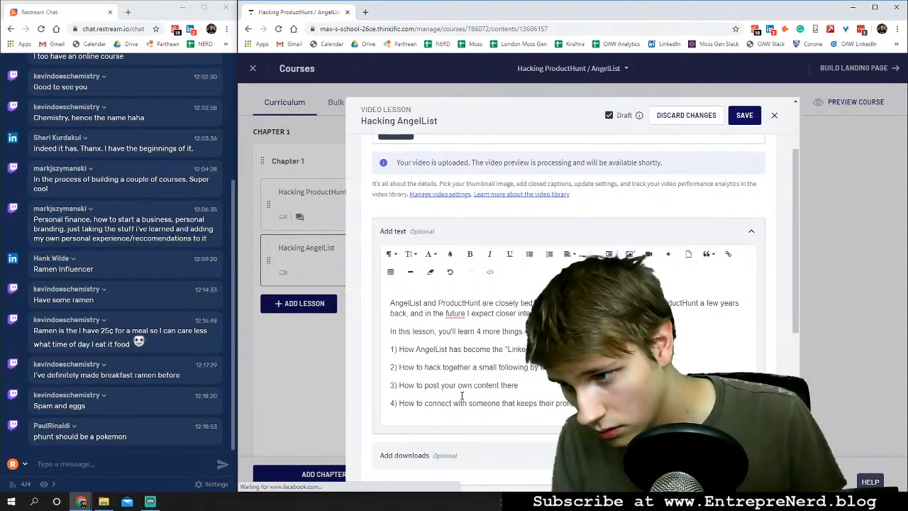
{"action": "type", "text": "lock"}
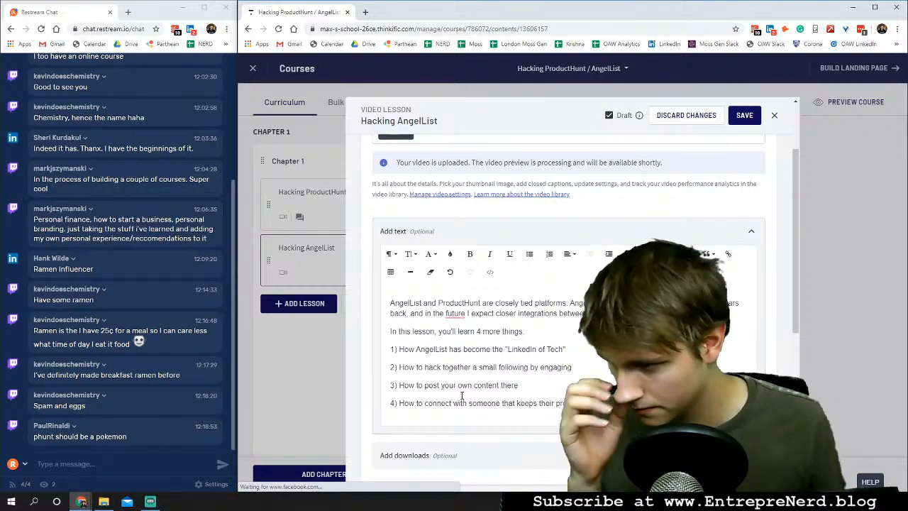
Reword the start of point 4 to "How to hack a connection with someone".
{"action": "left_click", "coordinate": [426, 403]}
{"action": "type", "text": "hack"}
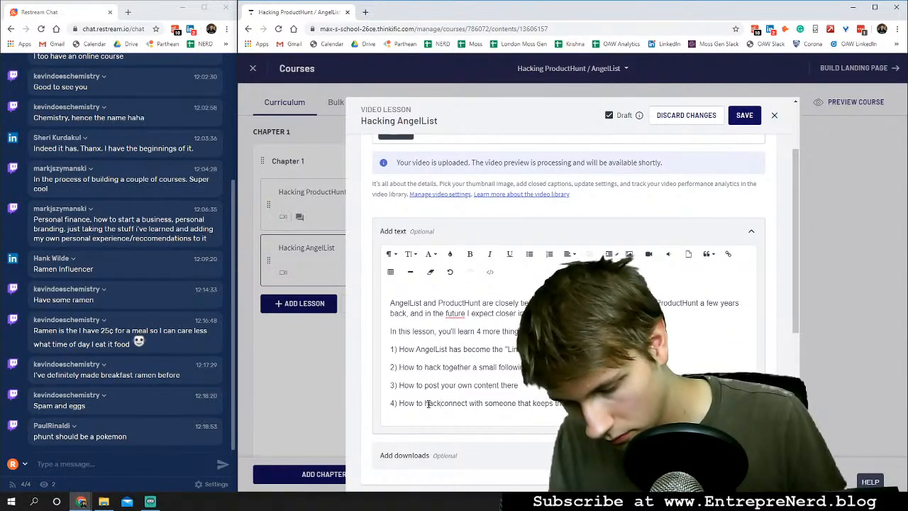
{"action": "type", "text": " a"}
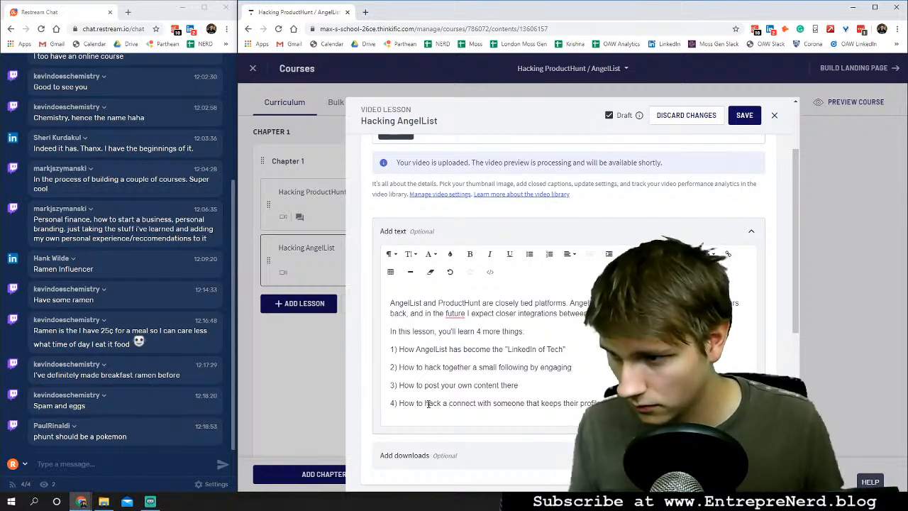
{"action": "key", "text": "Right"}
{"action": "key", "text": "Right"}
{"action": "key", "text": "Right"}
{"action": "key", "text": "Right"}
{"action": "key", "text": "Right"}
{"action": "key", "text": "Right"}
{"action": "key", "text": "Right"}
{"action": "type", "text": "ion"}
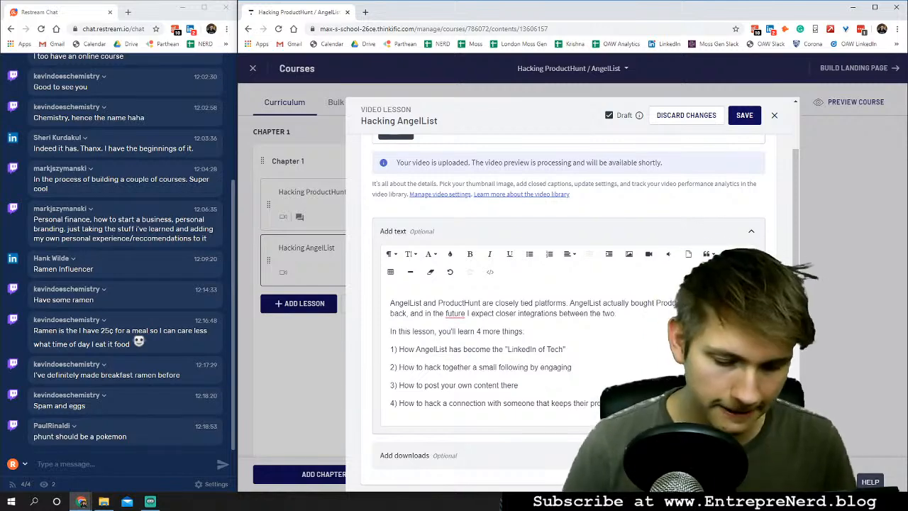
Below the list, leave a blank line and add "Let me know if you have any questions, and I hope this course was helpful!".
{"action": "key", "text": "Return"}
{"action": "key", "text": "Return"}
{"action": "type", "text": "Le"}
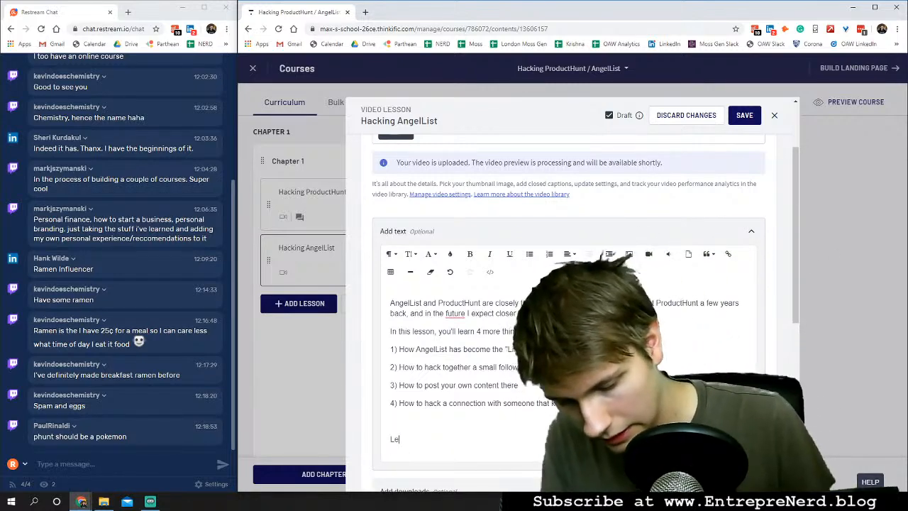
{"action": "type", "text": "t me know if you "}
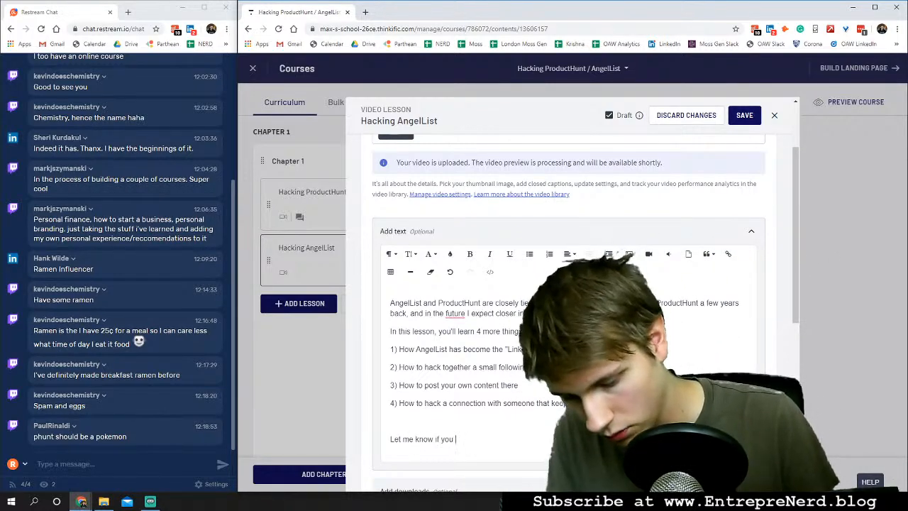
{"action": "type", "text": "have any quet"}
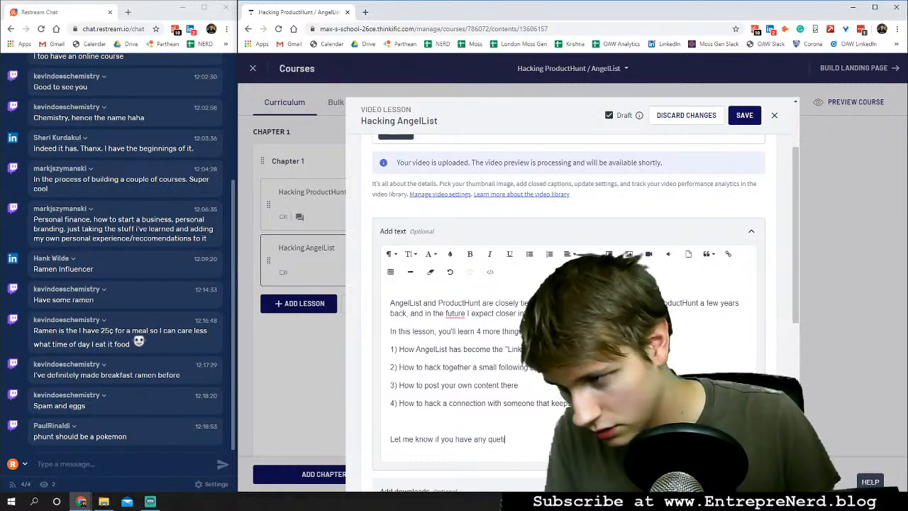
{"action": "type", "text": "s"}
{"action": "key", "text": "BackSpace"}
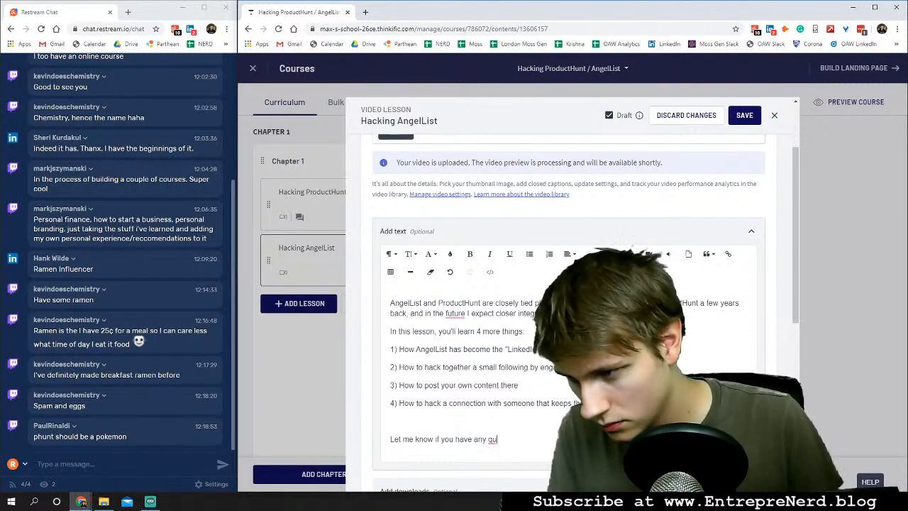
{"action": "type", "text": "estions."}
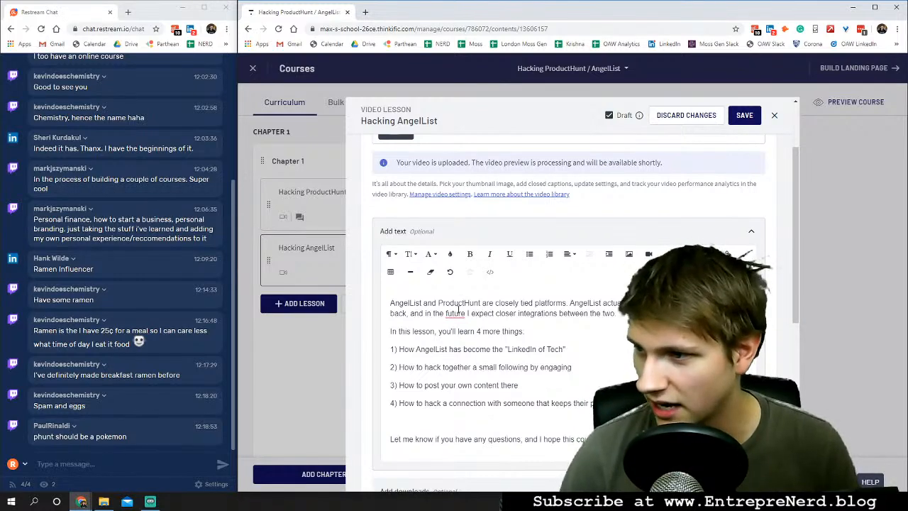
Correct the opening paragraph's punctuation with a comma after "future" and a period after "two", and review the lesson text.
{"action": "mouse_move", "coordinate": [459, 313]}
{"action": "left_click", "coordinate": [459, 342]}
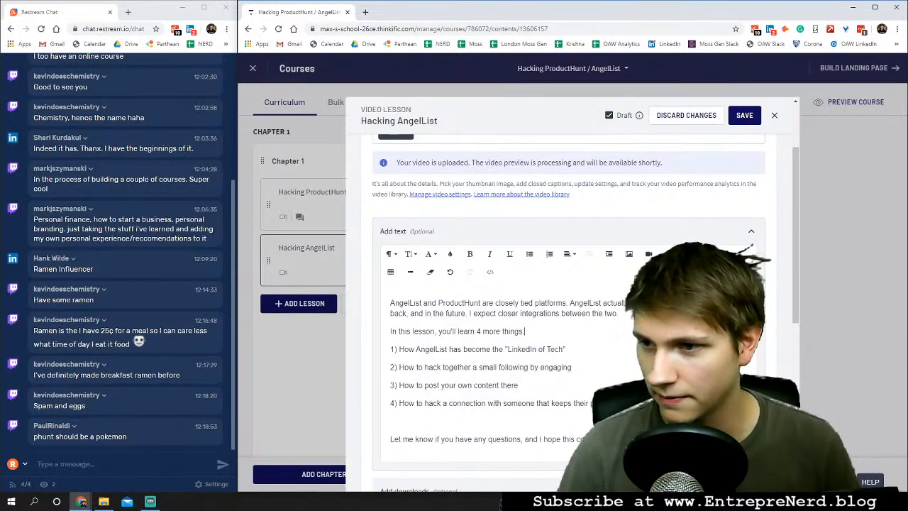
{"action": "type", "text": "."}
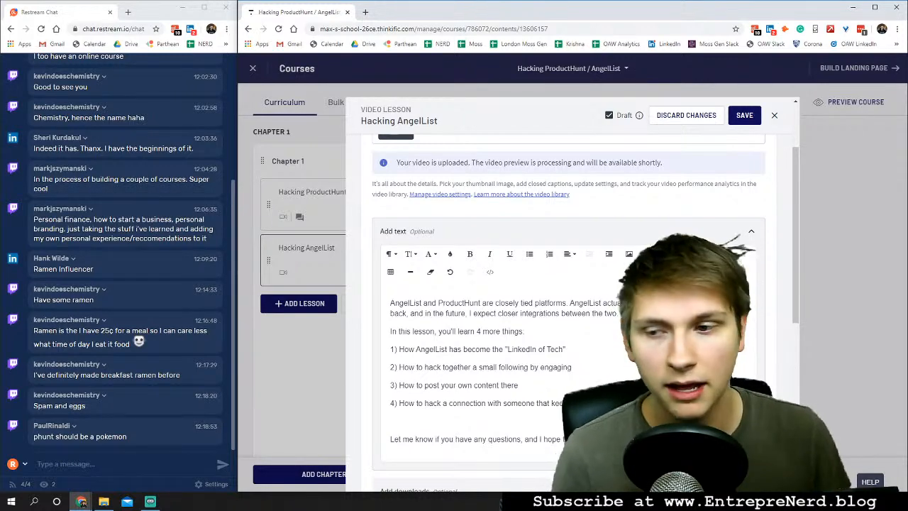
{"action": "scroll", "coordinate": [467, 231], "scroll_direction": "up", "scroll_amount": 1}
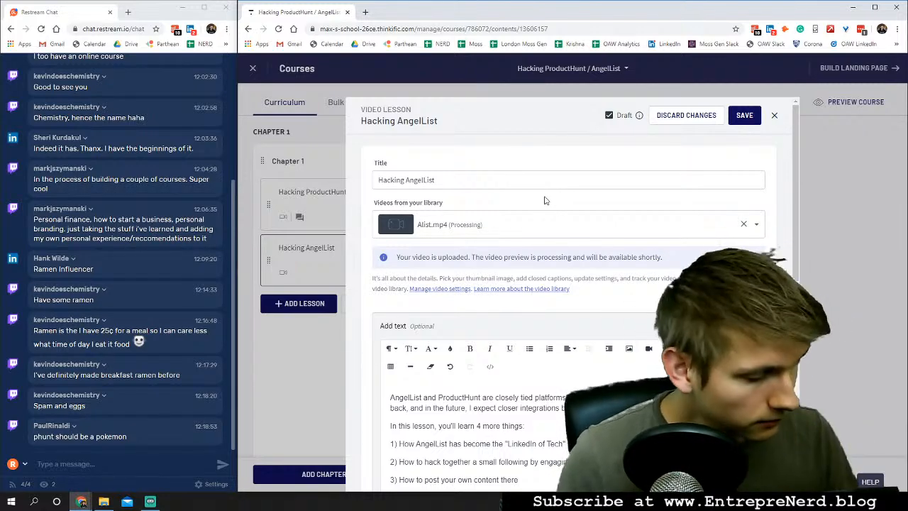
{"action": "scroll", "coordinate": [633, 303], "scroll_direction": "down", "scroll_amount": 3}
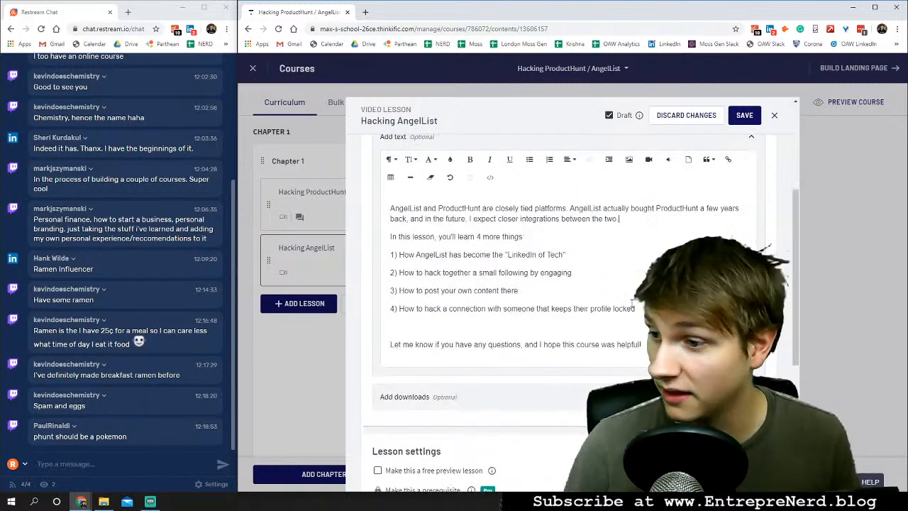
Enable discussions for the Hacking AngelList lesson and apply the setting to all lessons in the course.
{"action": "scroll", "coordinate": [568, 312], "scroll_direction": "down", "scroll_amount": 3}
{"action": "left_click", "coordinate": [377, 320]}
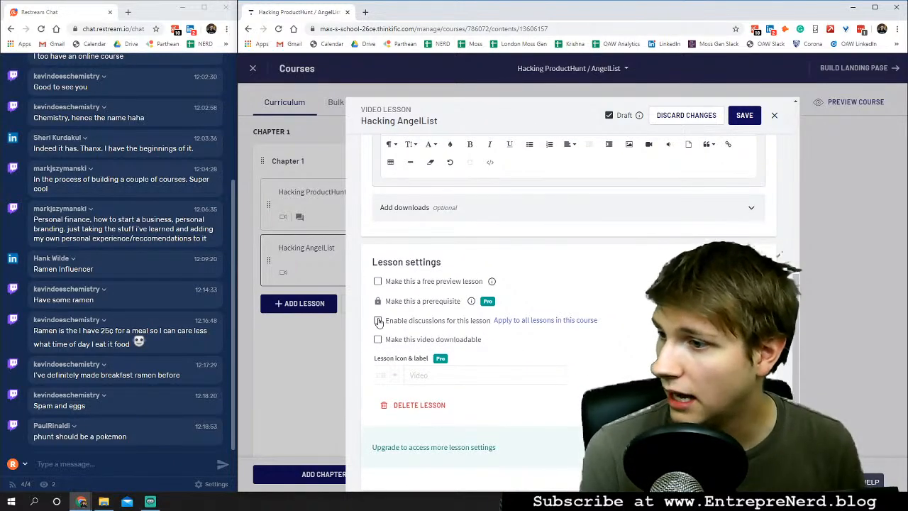
{"action": "left_click", "coordinate": [553, 321]}
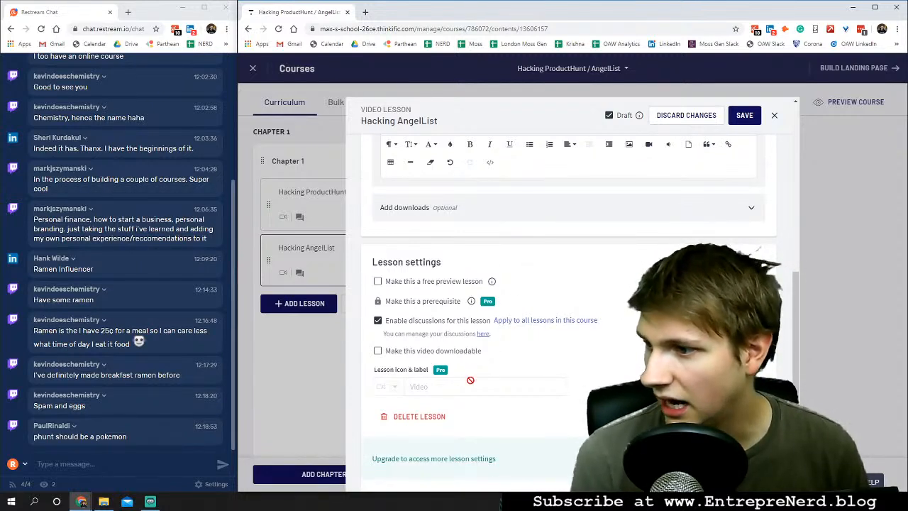
Take the Hacking AngelList lesson out of draft and save it.
{"action": "scroll", "coordinate": [588, 341], "scroll_direction": "up", "scroll_amount": 6}
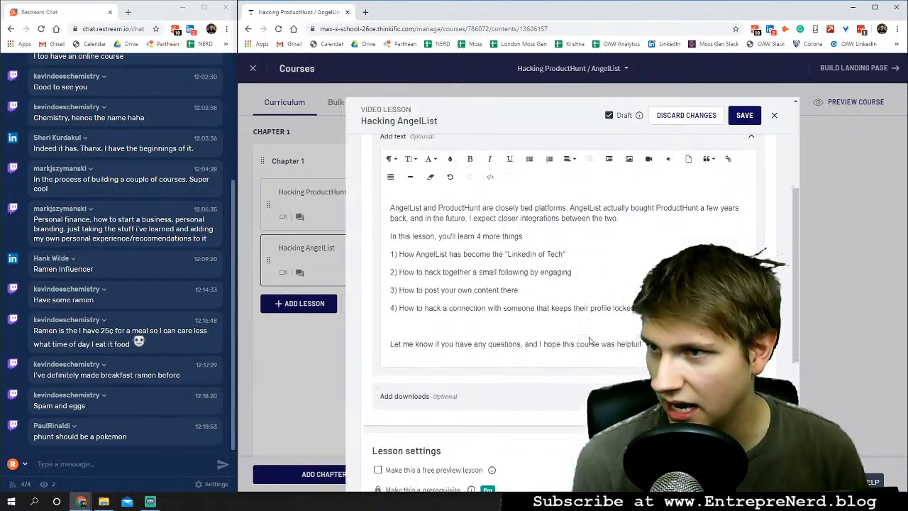
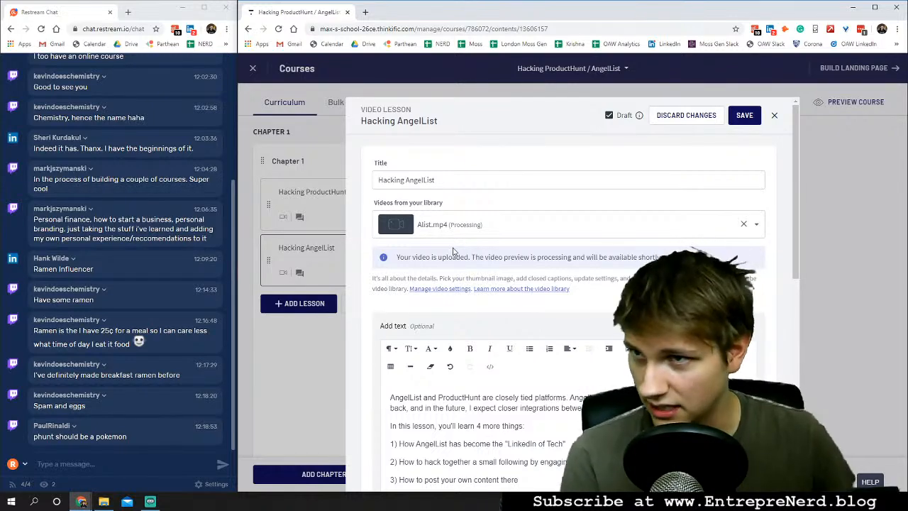
{"action": "left_click", "coordinate": [622, 117]}
{"action": "left_click", "coordinate": [744, 115]}
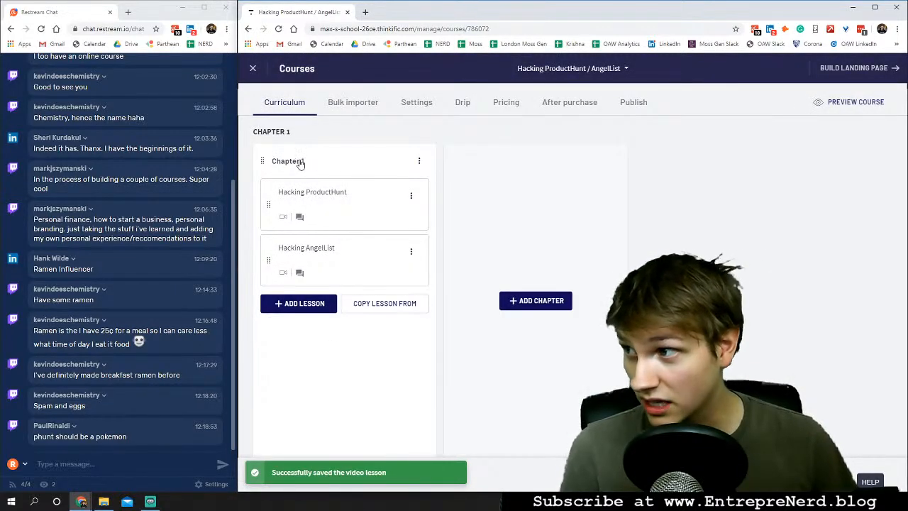
Rename Chapter 1 as "Hacking ProductHunt and AngelList", save the chapter and close its editor.
{"action": "left_click", "coordinate": [301, 163]}
{"action": "triple_click", "coordinate": [435, 262]}
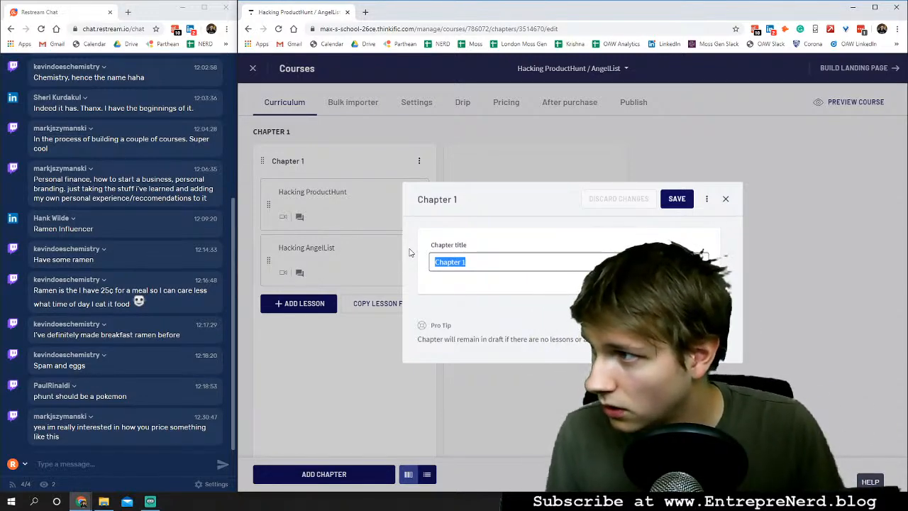
{"action": "type", "text": "Hacking"}
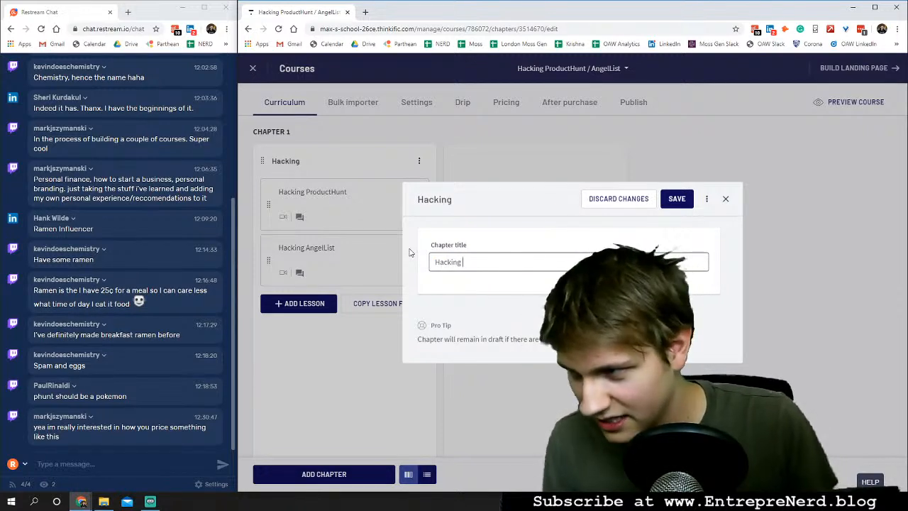
{"action": "type", "text": " Product"}
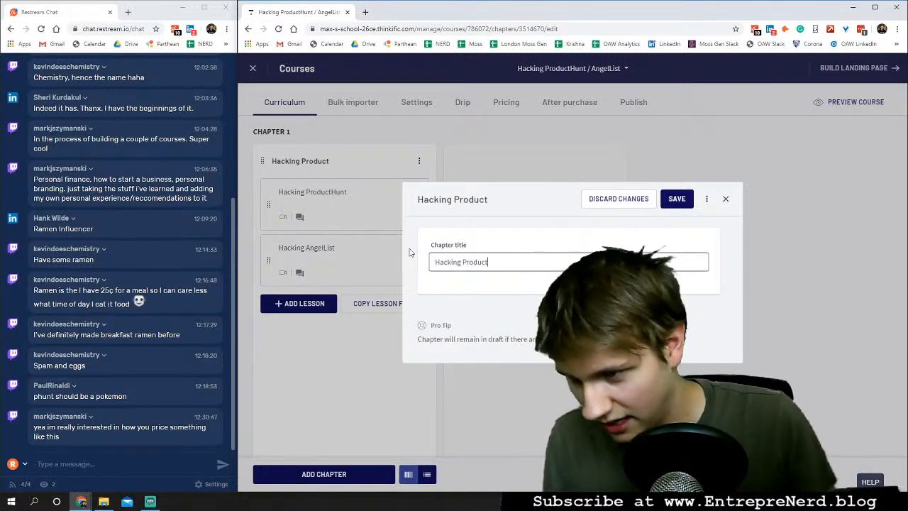
{"action": "type", "text": "Hunt"}
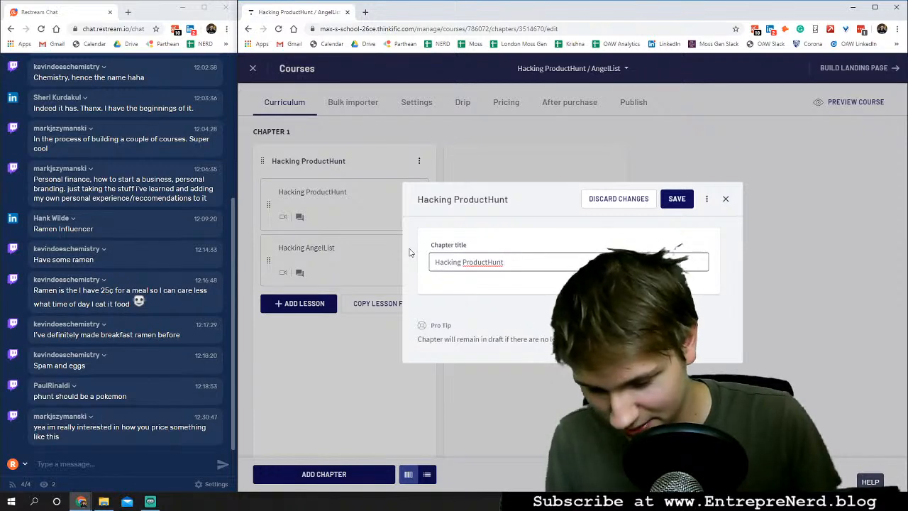
{"action": "type", "text": " and Ange"}
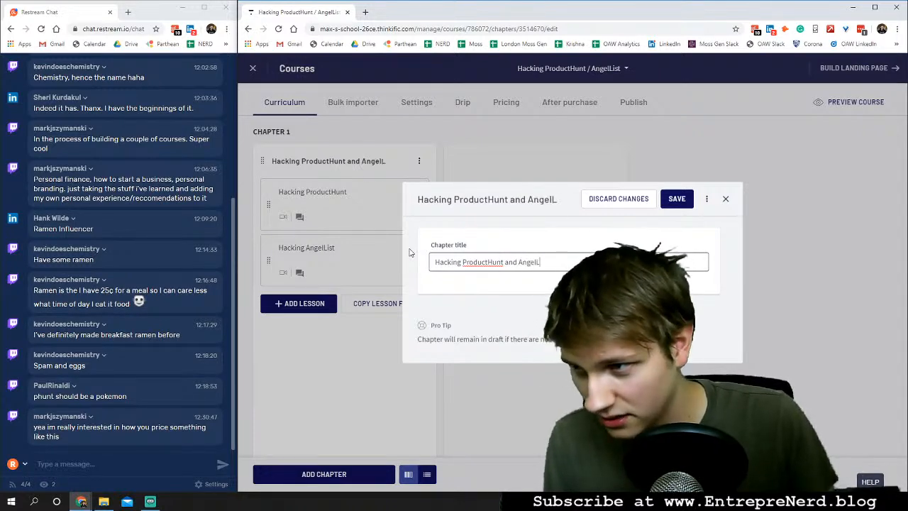
{"action": "type", "text": "lLi"}
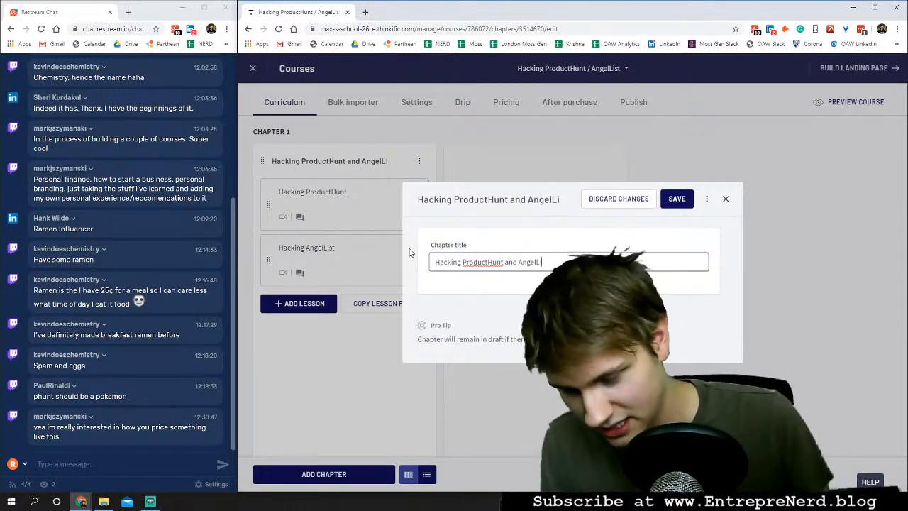
{"action": "type", "text": "st"}
{"action": "left_click", "coordinate": [587, 288]}
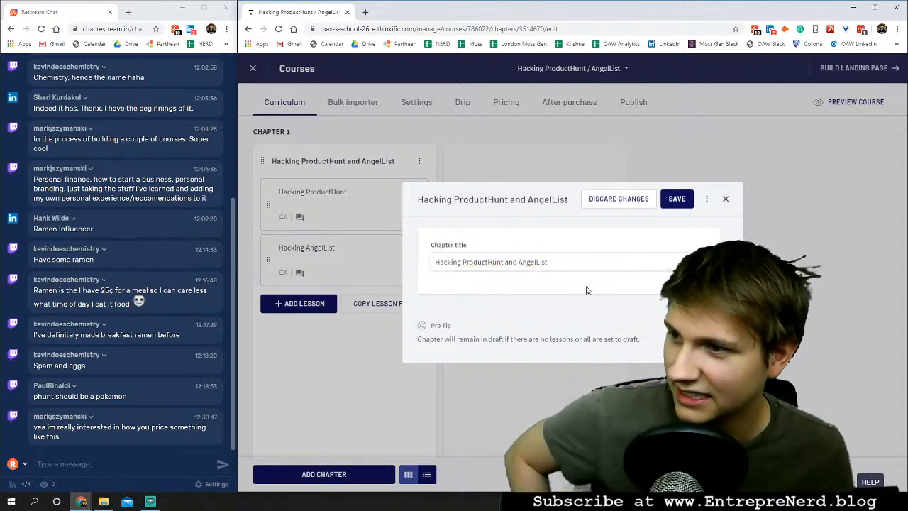
{"action": "left_click", "coordinate": [678, 196]}
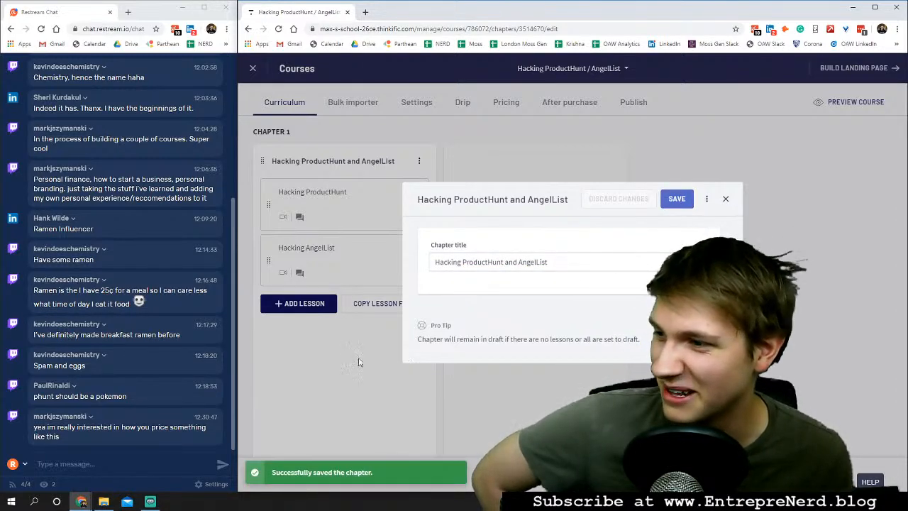
{"action": "left_click", "coordinate": [359, 361]}
Search the web for "google domains" in a new browser tab and open the Google Domains site.
{"action": "left_click", "coordinate": [367, 13]}
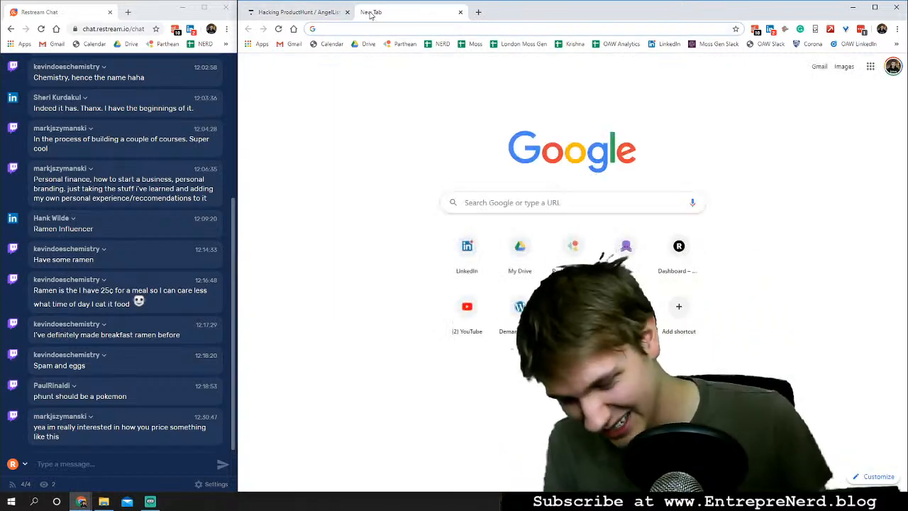
{"action": "type", "text": "google domains"}
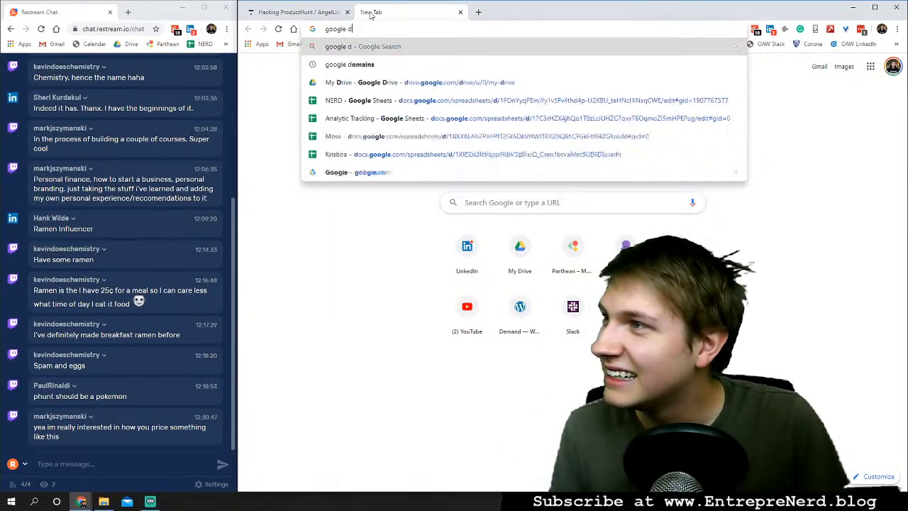
{"action": "key", "text": "Return"}
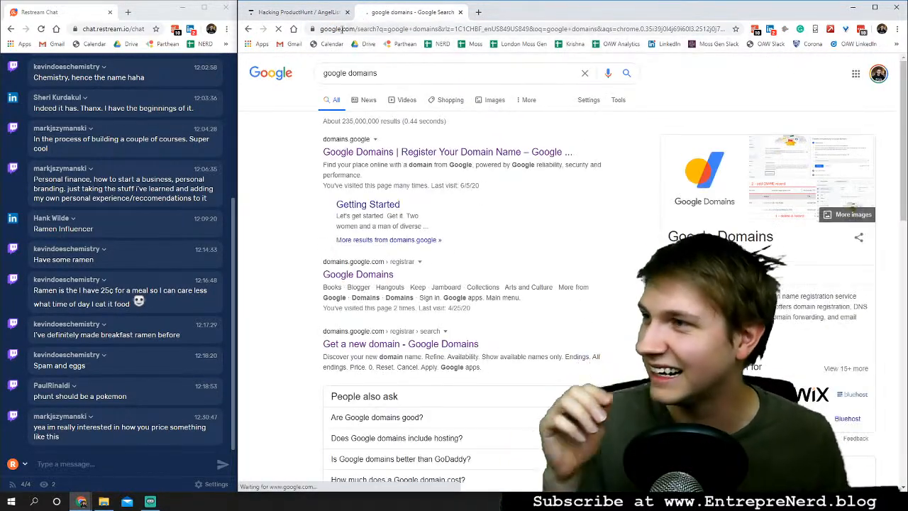
{"action": "left_click", "coordinate": [394, 151]}
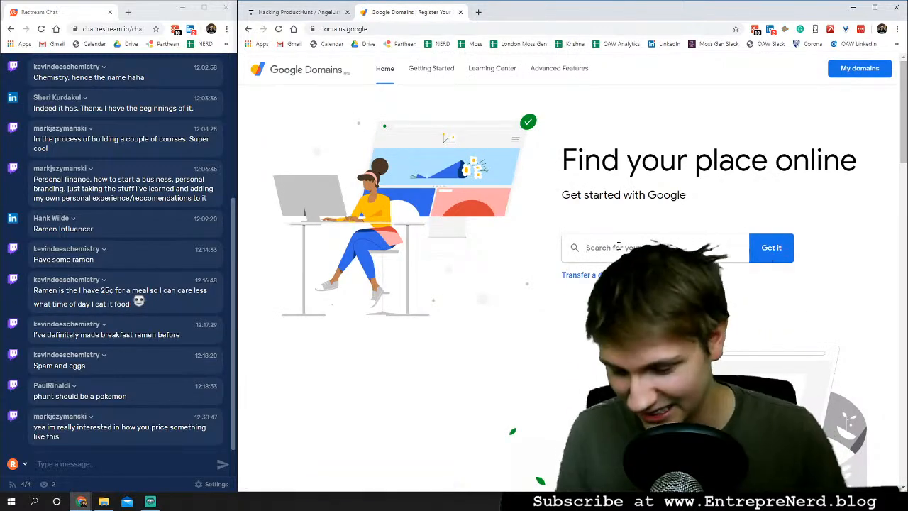
Search Google Domains for "angellust", look through the suggested names and return to the course curriculum.
{"action": "left_click", "coordinate": [617, 248]}
{"action": "type", "text": "angellust"}
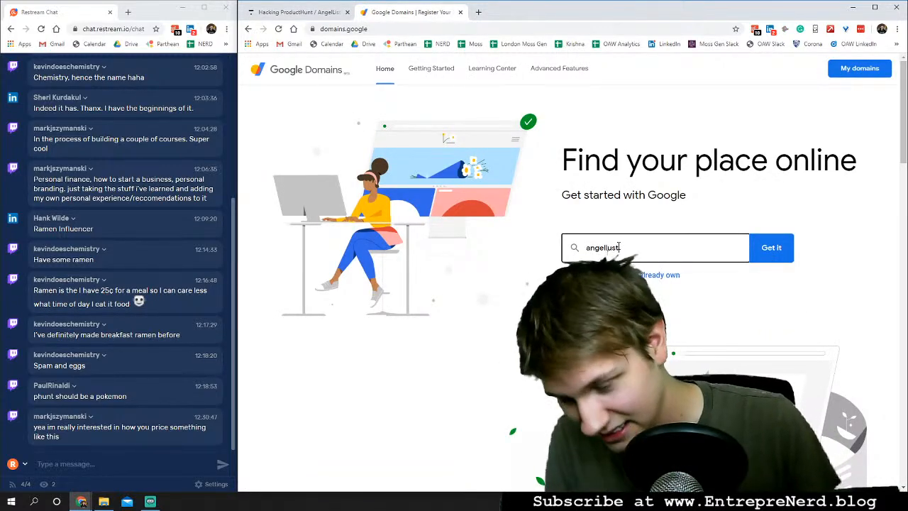
{"action": "key", "text": "Return"}
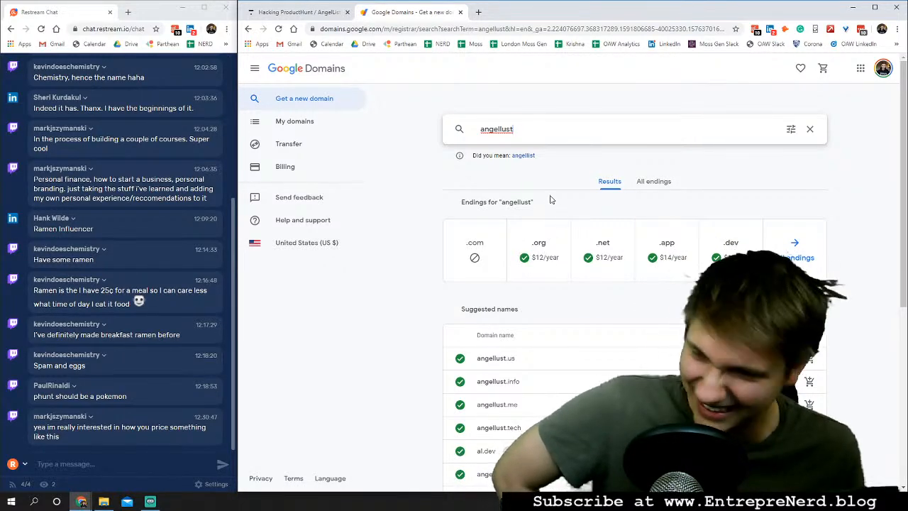
{"action": "scroll", "coordinate": [533, 213], "scroll_direction": "down", "scroll_amount": 2}
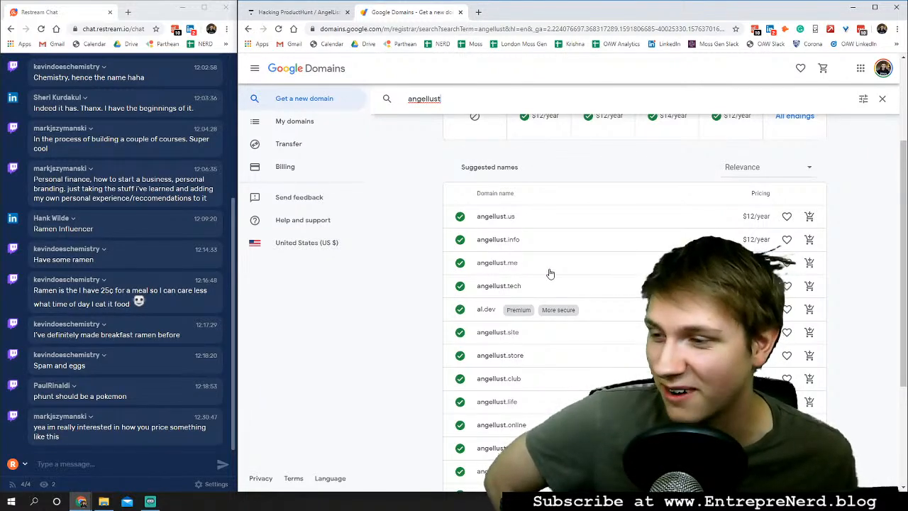
{"action": "left_click", "coordinate": [461, 12]}
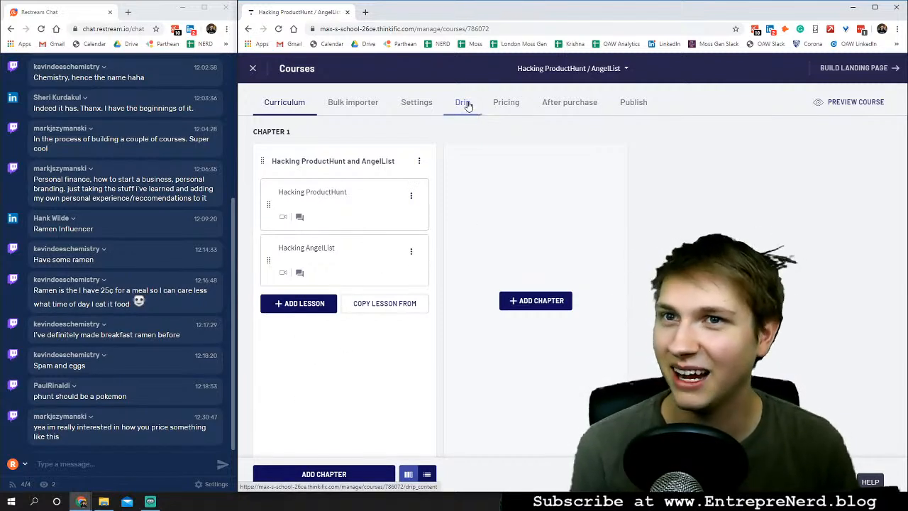
Open the course's landing page in Site Builder, go through the introductory tour and open the course banner section's settings.
{"action": "left_click", "coordinate": [864, 68]}
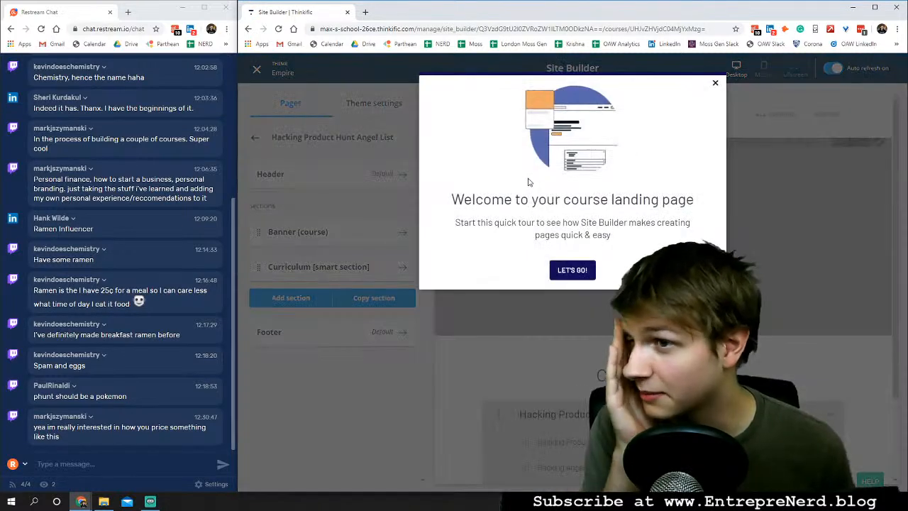
{"action": "left_click", "coordinate": [579, 269]}
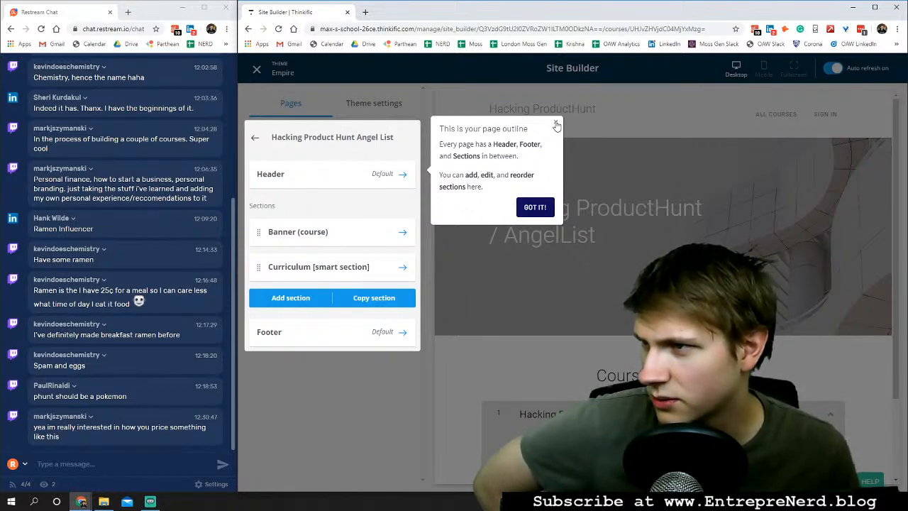
{"action": "left_click", "coordinate": [536, 207]}
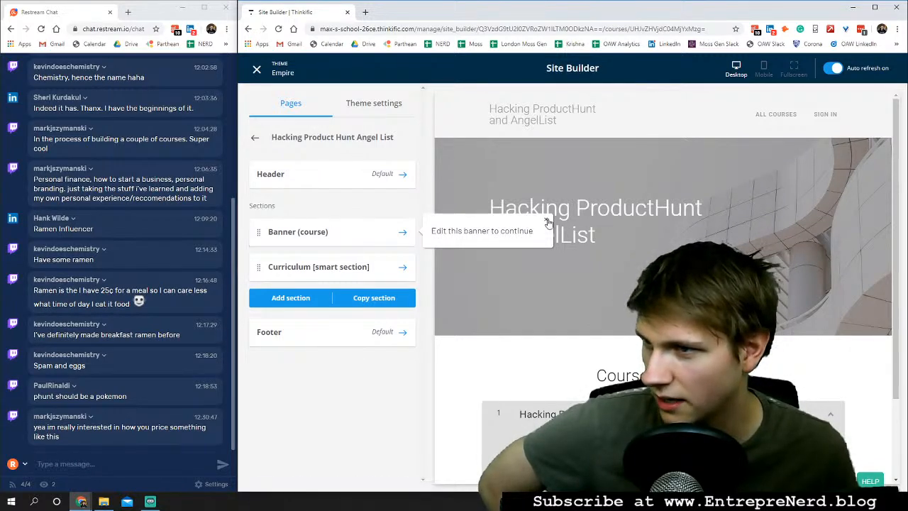
{"action": "left_click", "coordinate": [321, 230]}
{"action": "left_click", "coordinate": [320, 231]}
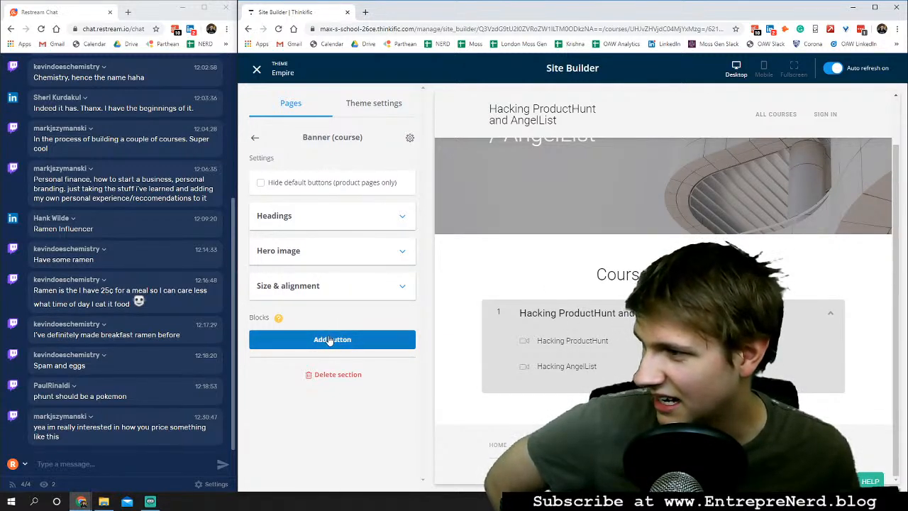
Add a button to the course banner and set its link to the Checkout page.
{"action": "mouse_move", "coordinate": [279, 320]}
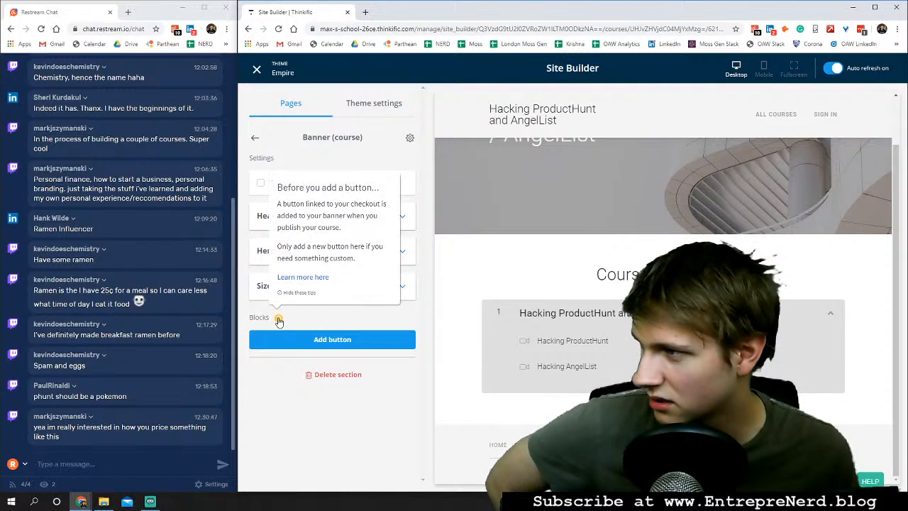
{"action": "left_click", "coordinate": [343, 340]}
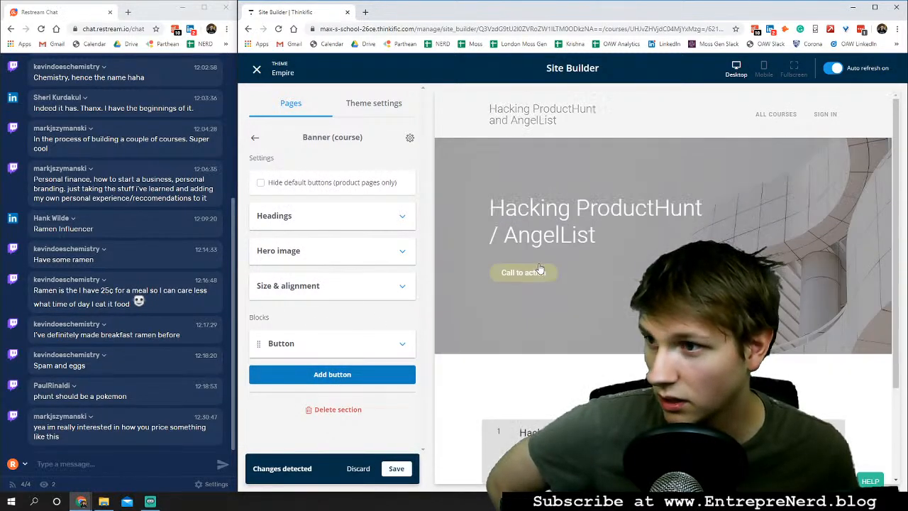
{"action": "left_click", "coordinate": [297, 343]}
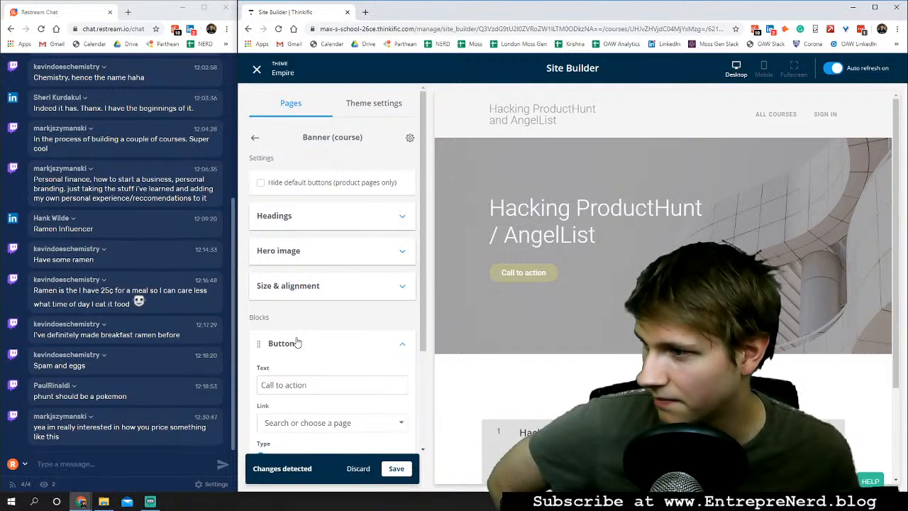
{"action": "scroll", "coordinate": [303, 379], "scroll_direction": "down", "scroll_amount": 2}
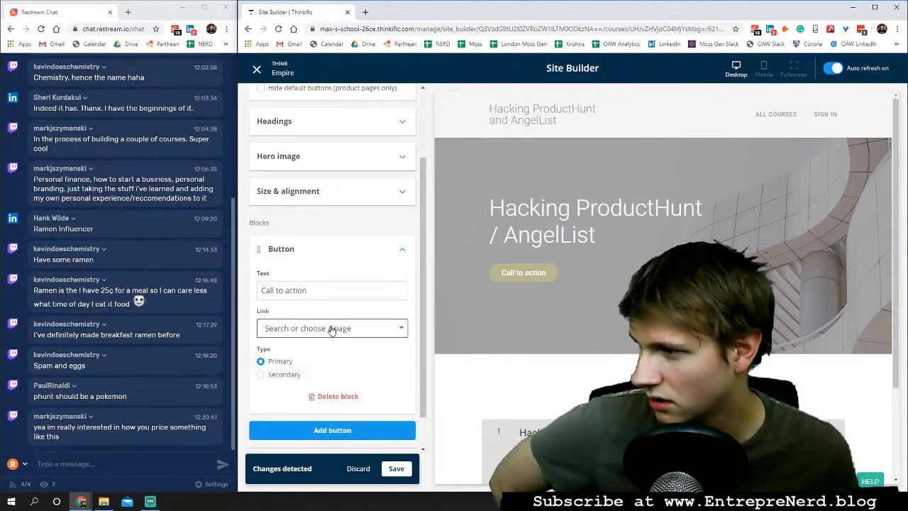
{"action": "left_click", "coordinate": [332, 328]}
{"action": "scroll", "coordinate": [305, 387], "scroll_direction": "down", "scroll_amount": 1}
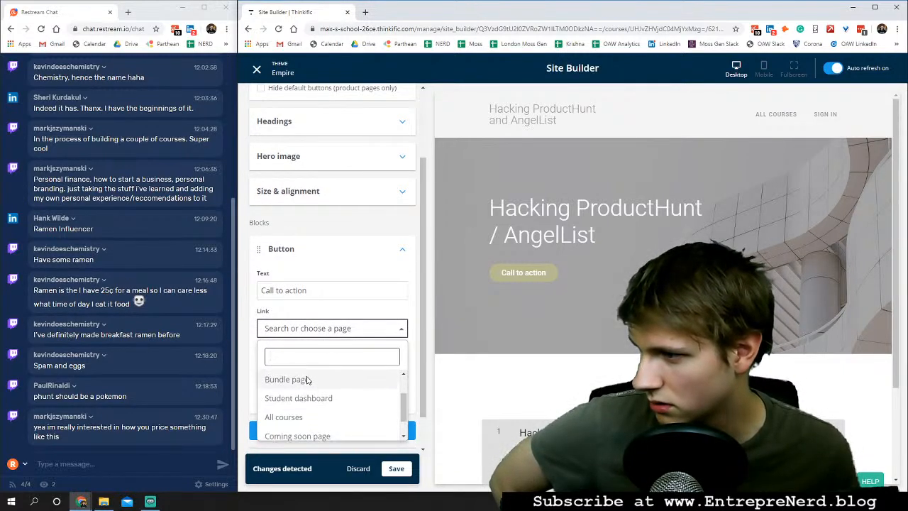
{"action": "scroll", "coordinate": [307, 381], "scroll_direction": "up", "scroll_amount": 1}
{"action": "left_click", "coordinate": [287, 380]}
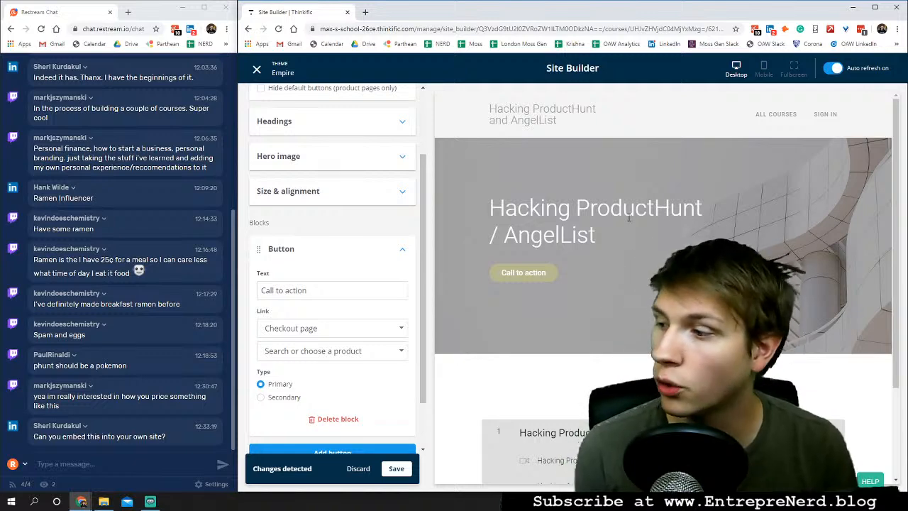
Open the Pokémon card link from the chat and search the web for "can i embed thinkific" in a new browser tab.
{"action": "left_click", "coordinate": [365, 12]}
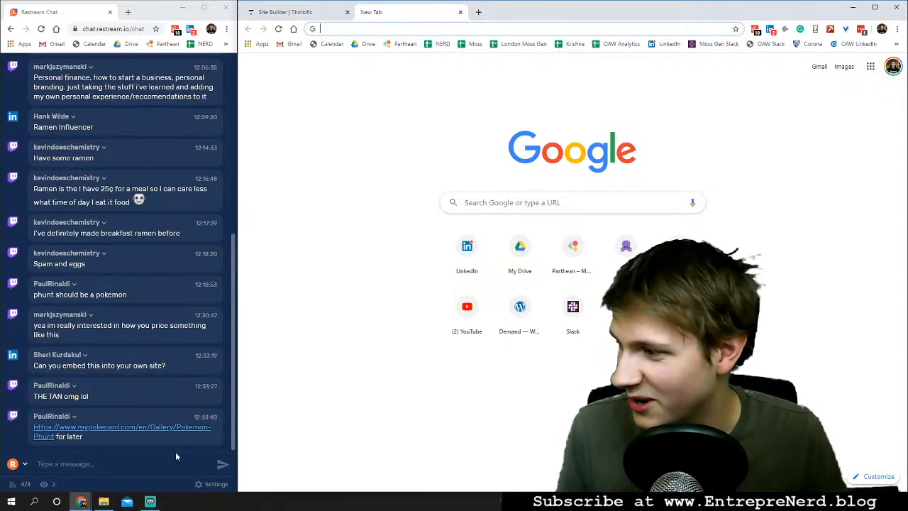
{"action": "left_click", "coordinate": [163, 429]}
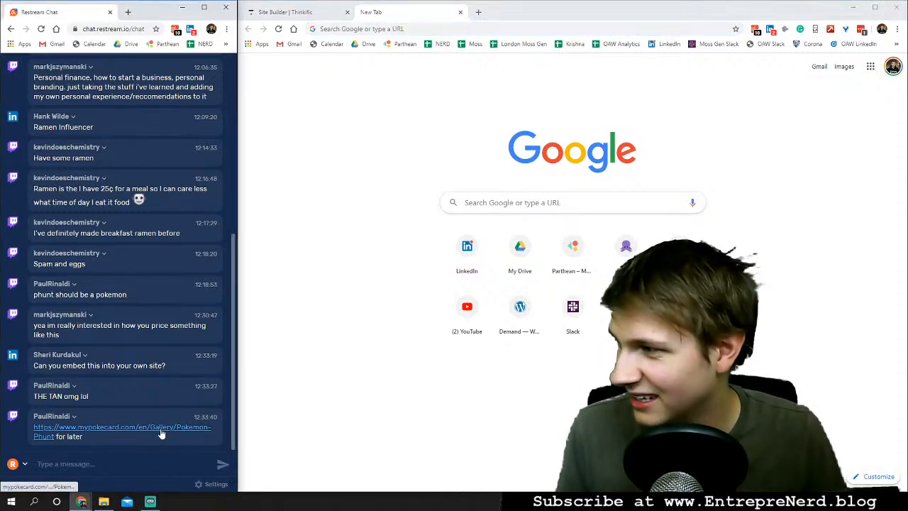
{"action": "left_click", "coordinate": [376, 29]}
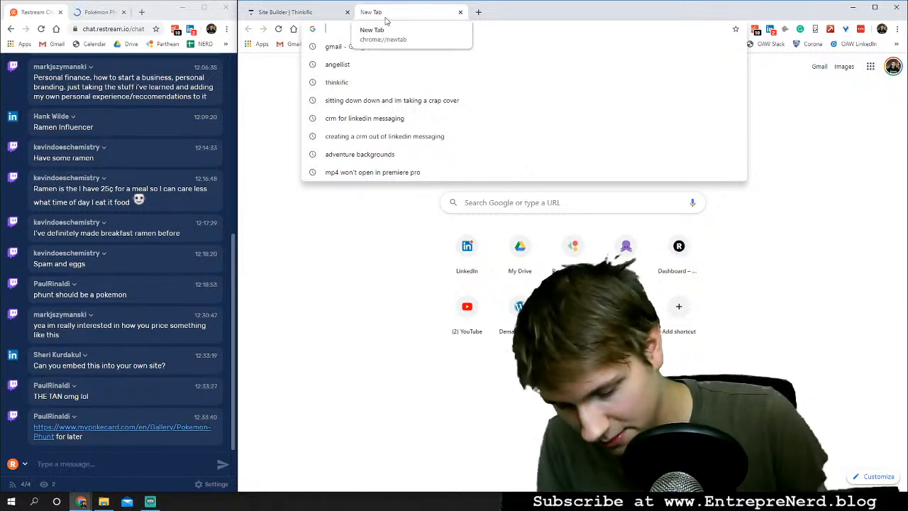
{"action": "type", "text": "can "}
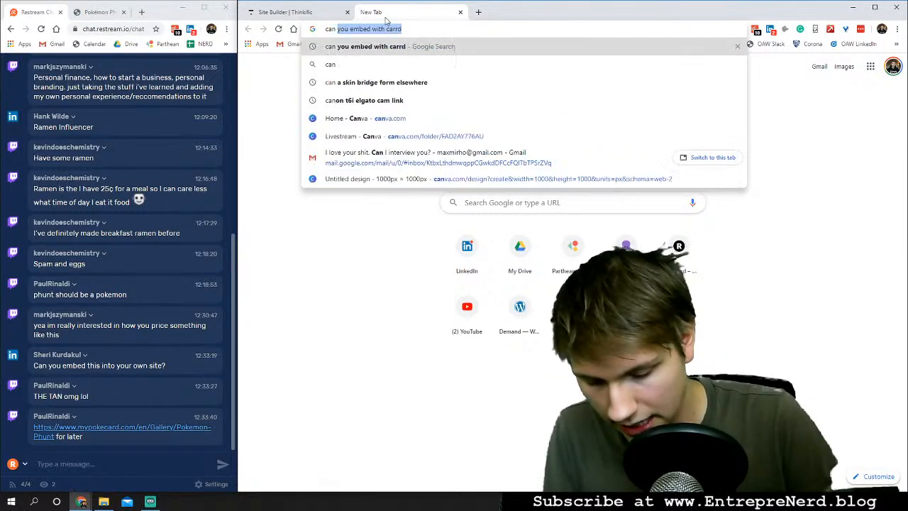
{"action": "type", "text": "i embed thinkific"}
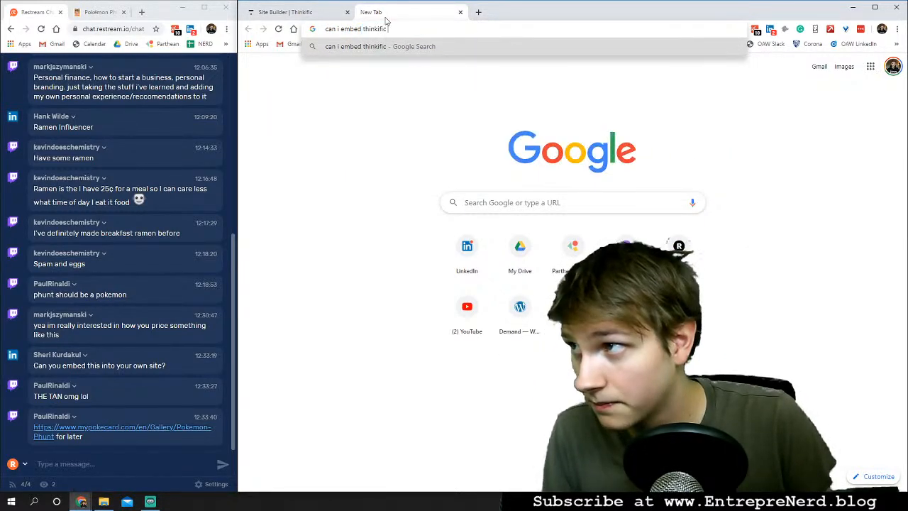
{"action": "key", "text": "Return"}
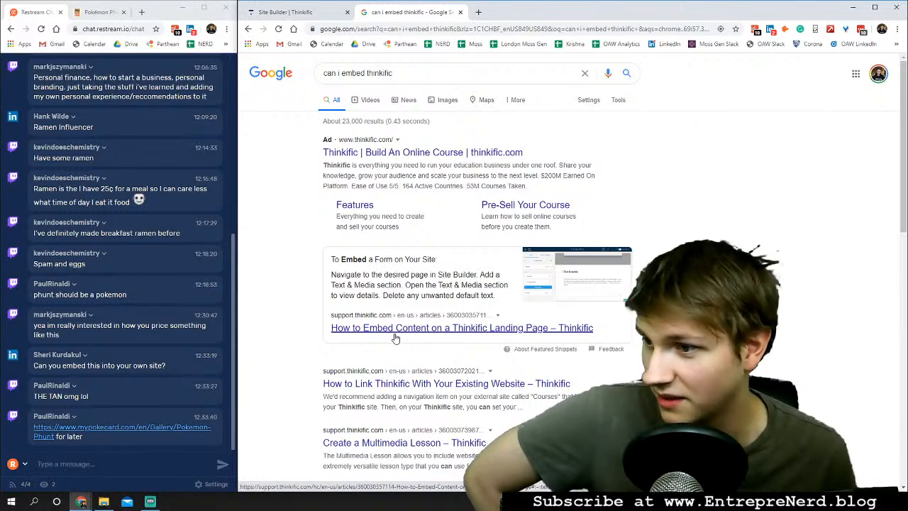
Open the help article "How to Link Thinkific With Your Existing Website" and read it through to the section on linking directly to checkout.
{"action": "left_click", "coordinate": [407, 384]}
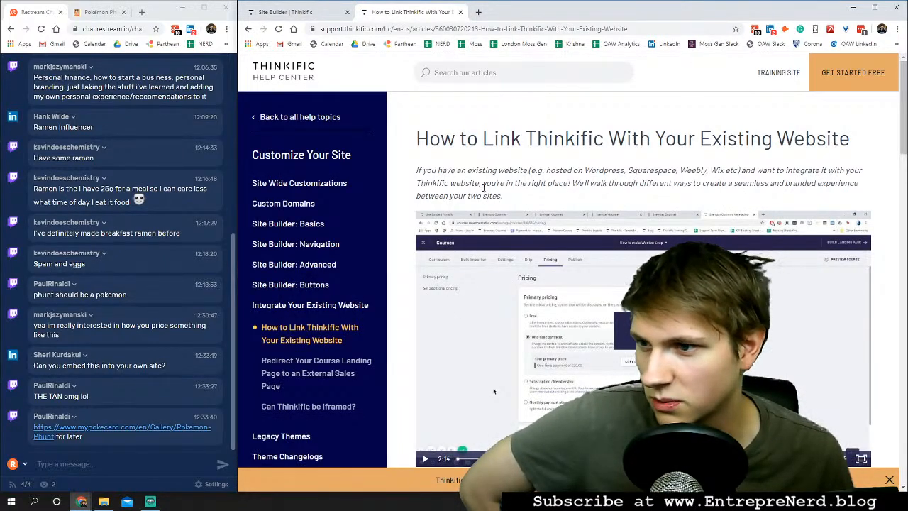
{"action": "scroll", "coordinate": [484, 188], "scroll_direction": "down", "scroll_amount": 8}
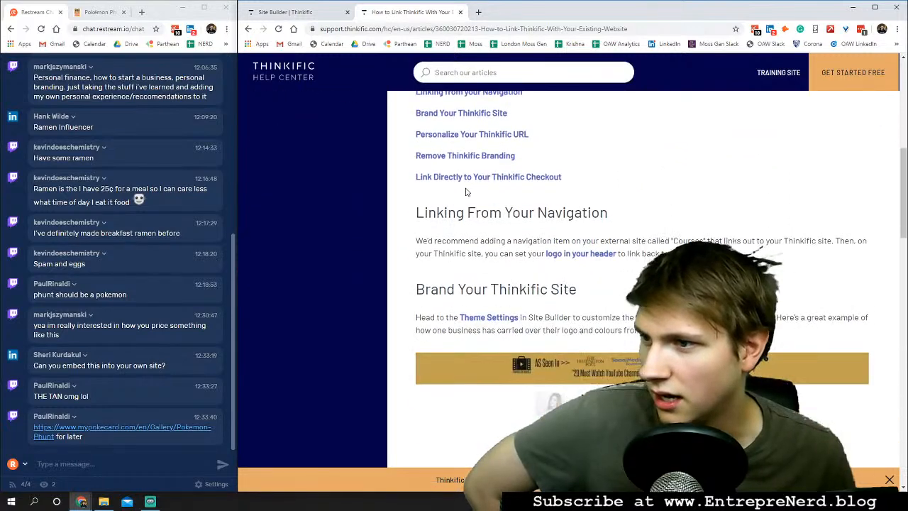
{"action": "scroll", "coordinate": [506, 259], "scroll_direction": "down", "scroll_amount": 3}
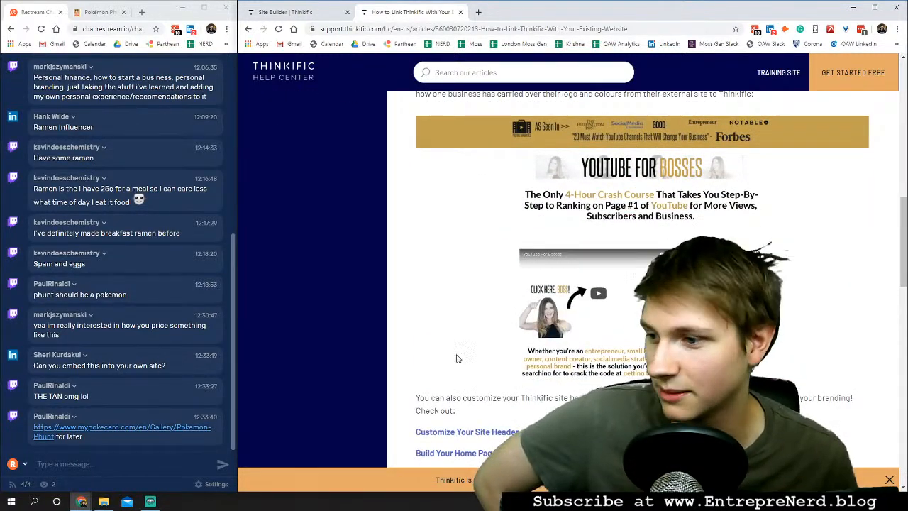
{"action": "scroll", "coordinate": [465, 307], "scroll_direction": "down", "scroll_amount": 4}
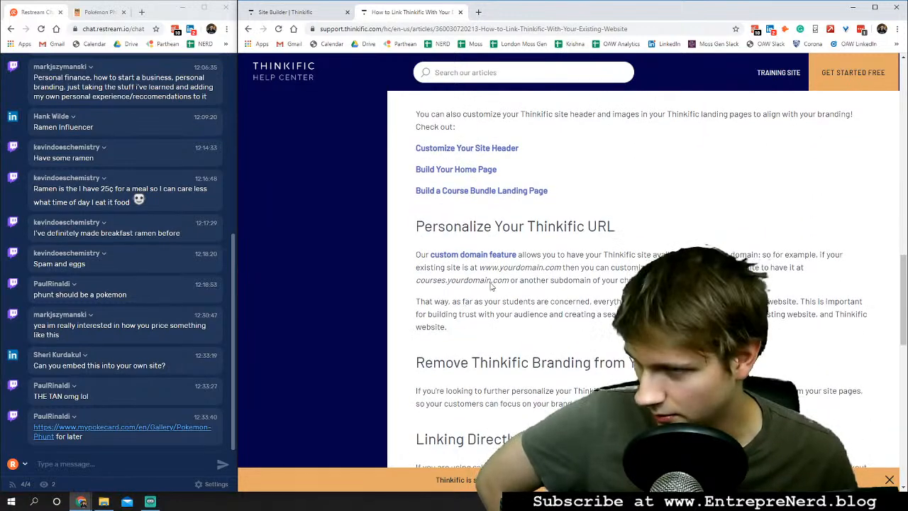
{"action": "scroll", "coordinate": [571, 248], "scroll_direction": "down", "scroll_amount": 3}
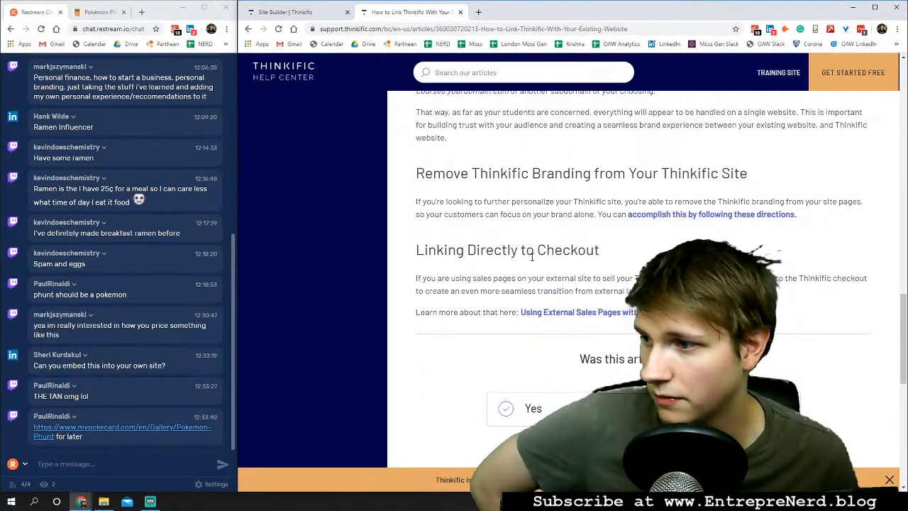
{"action": "scroll", "coordinate": [497, 244], "scroll_direction": "down", "scroll_amount": 1}
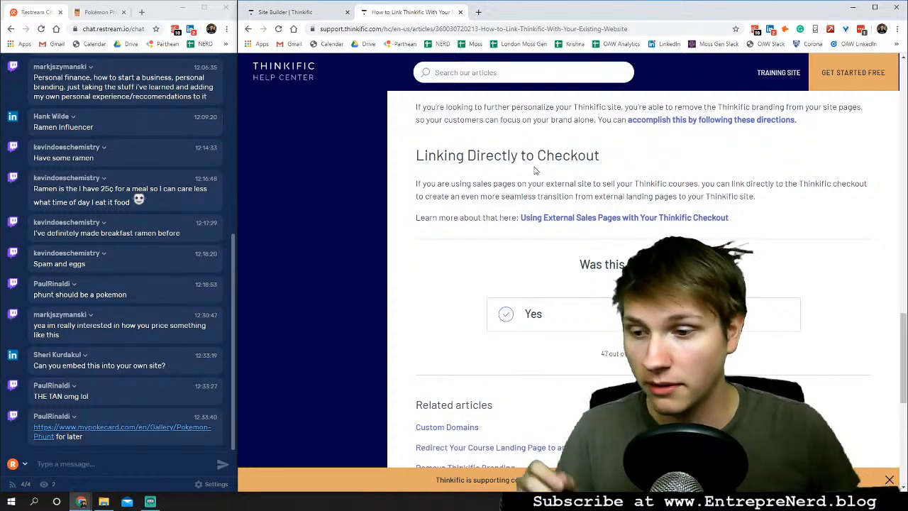
Open the EntrepreNerd website, entreprenerd.blog, in a new browser tab.
{"action": "left_click", "coordinate": [478, 12]}
{"action": "type", "text": "entrew"}
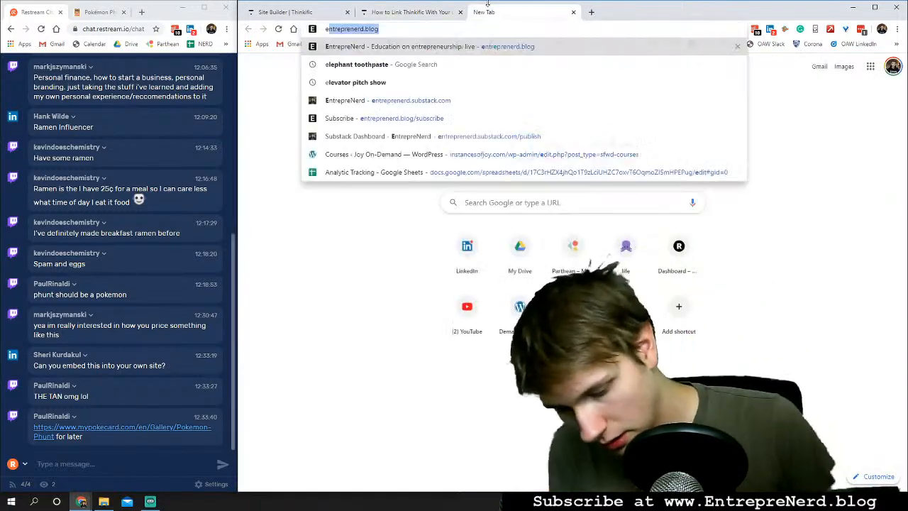
{"action": "key", "text": "BackSpace"}
{"action": "key", "text": "BackSpace"}
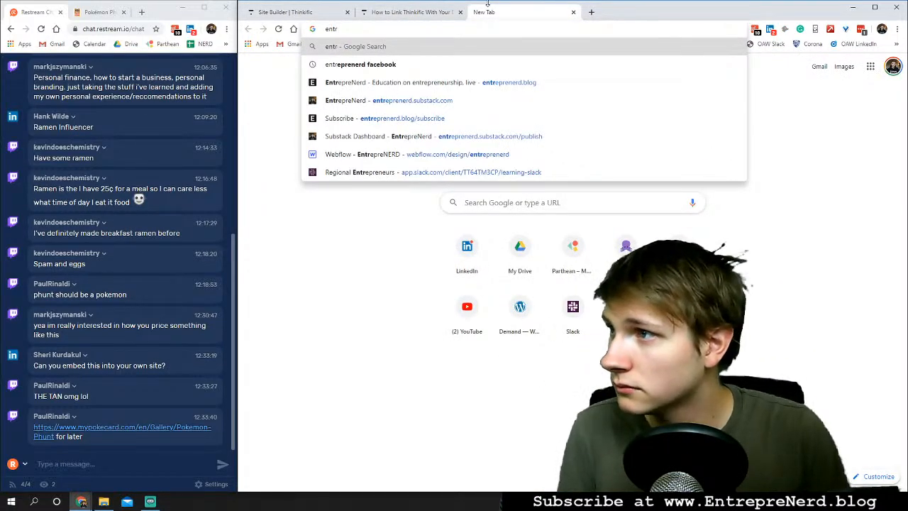
{"action": "key", "text": "Down"}
{"action": "key", "text": "Down"}
{"action": "key", "text": "Return"}
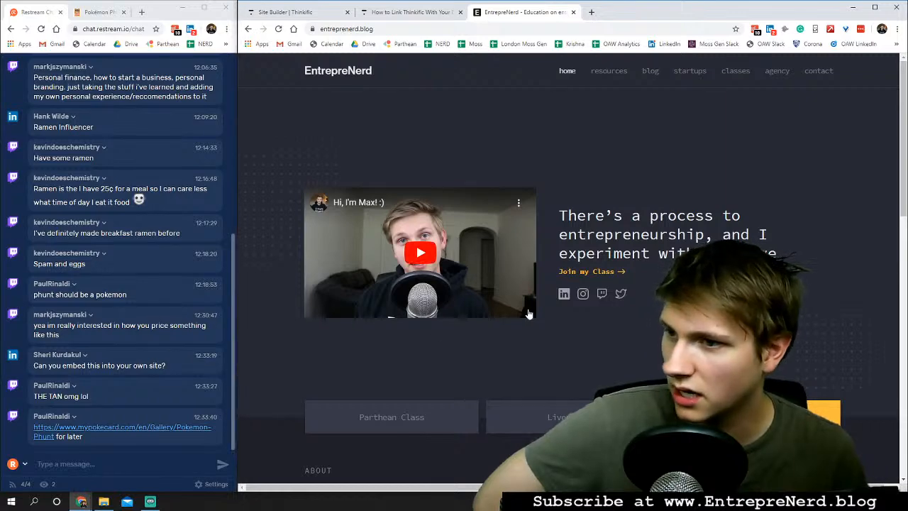
Look through the Parthean Class, Livestreams and Video Editing sections on the EntrepreNerd home page.
{"action": "scroll", "coordinate": [480, 350], "scroll_direction": "down", "scroll_amount": 2}
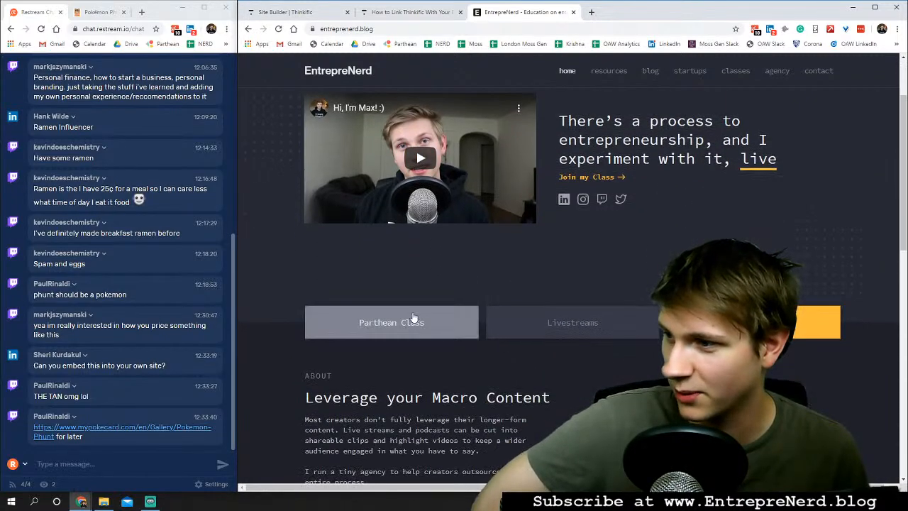
{"action": "left_click", "coordinate": [415, 319]}
{"action": "left_click", "coordinate": [571, 331]}
{"action": "left_click", "coordinate": [710, 322]}
{"action": "scroll", "coordinate": [699, 312], "scroll_direction": "down", "scroll_amount": 5}
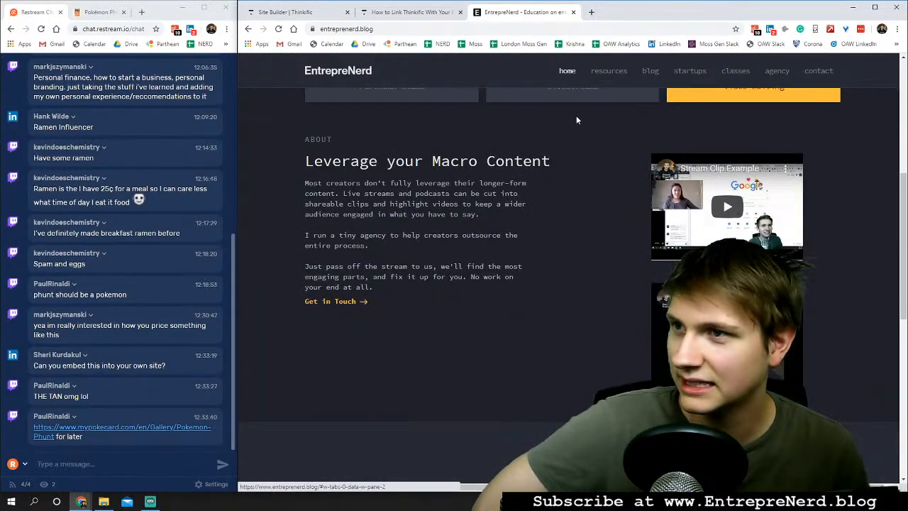
{"action": "left_click", "coordinate": [576, 96]}
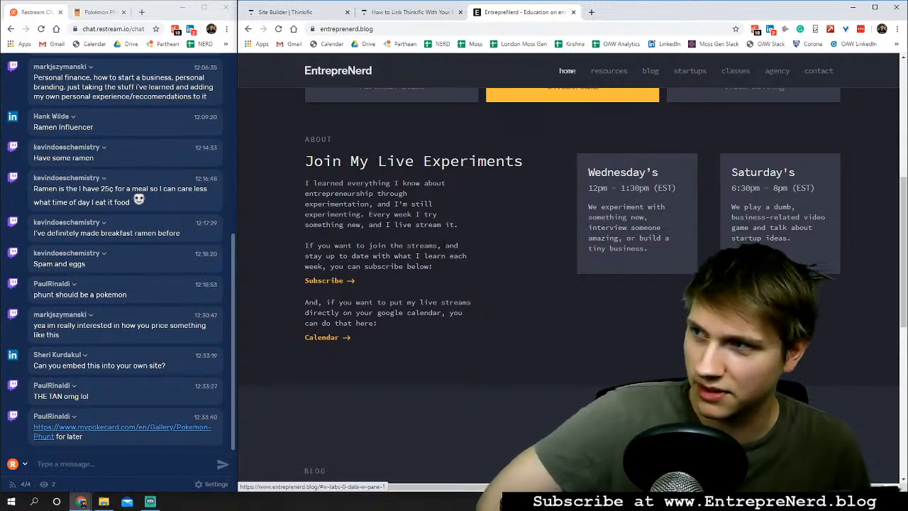
{"action": "scroll", "coordinate": [489, 248], "scroll_direction": "up", "scroll_amount": 2}
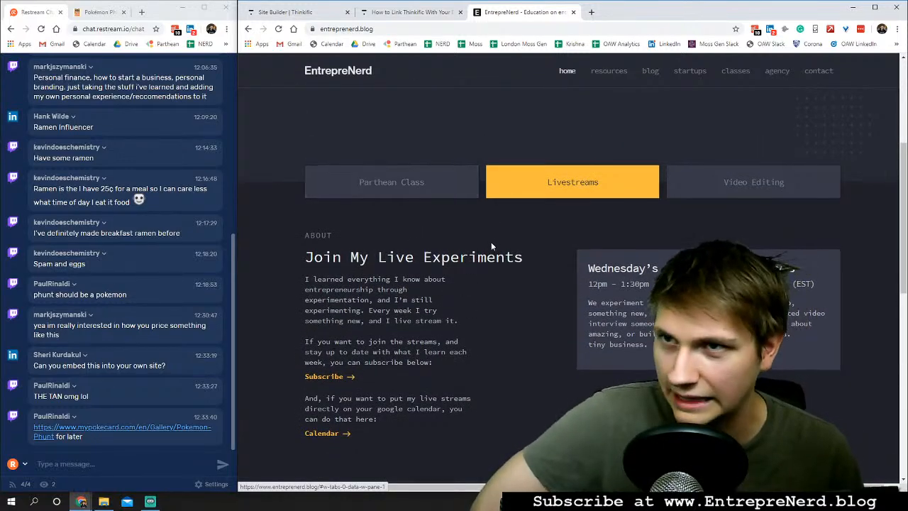
{"action": "scroll", "coordinate": [490, 242], "scroll_direction": "up", "scroll_amount": 3}
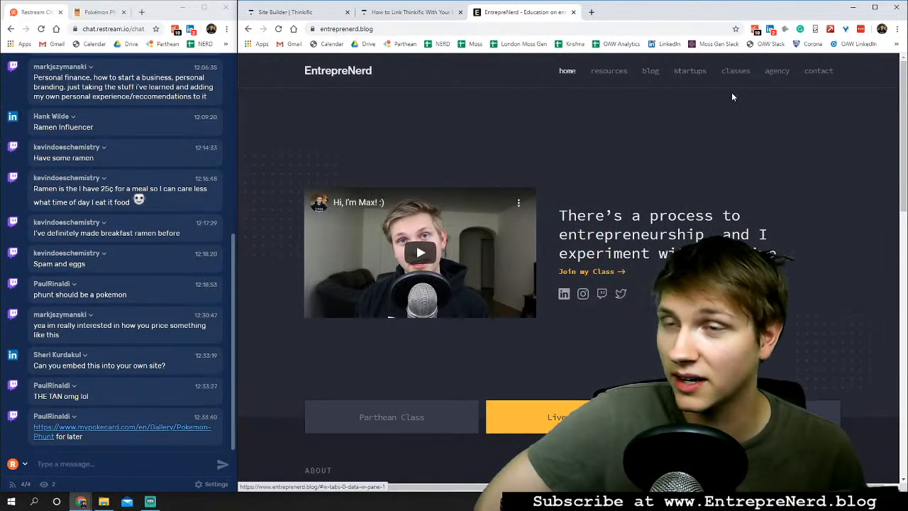
View the site's classes page, close it and return to the Thinkific help article.
{"action": "left_click", "coordinate": [735, 72]}
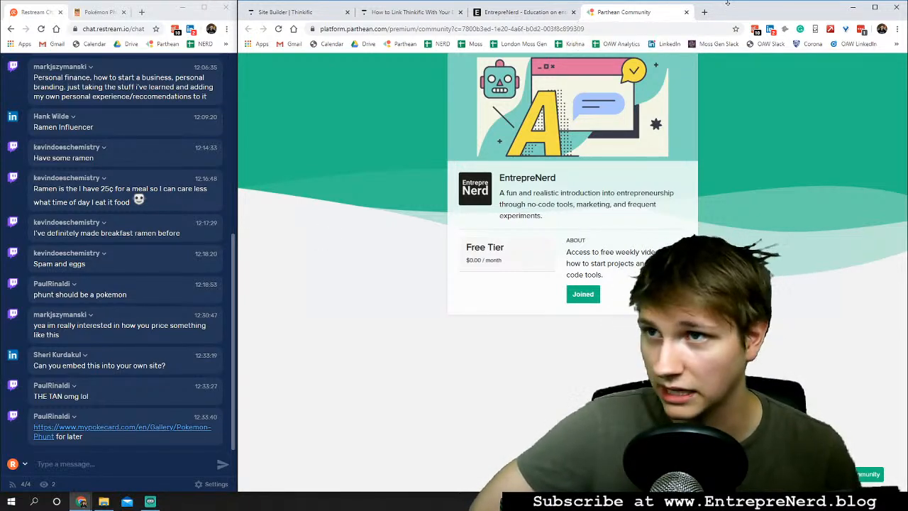
{"action": "left_click", "coordinate": [686, 12]}
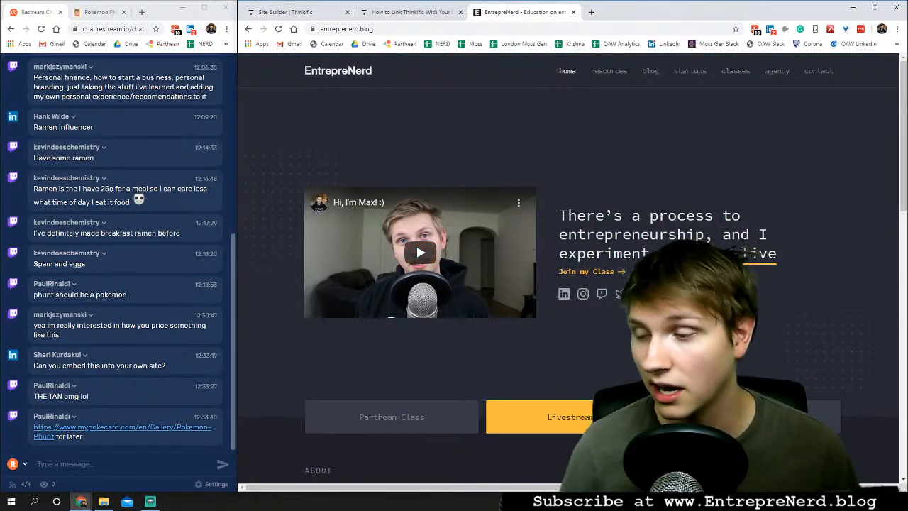
{"action": "scroll", "coordinate": [568, 284], "scroll_direction": "down", "scroll_amount": 4}
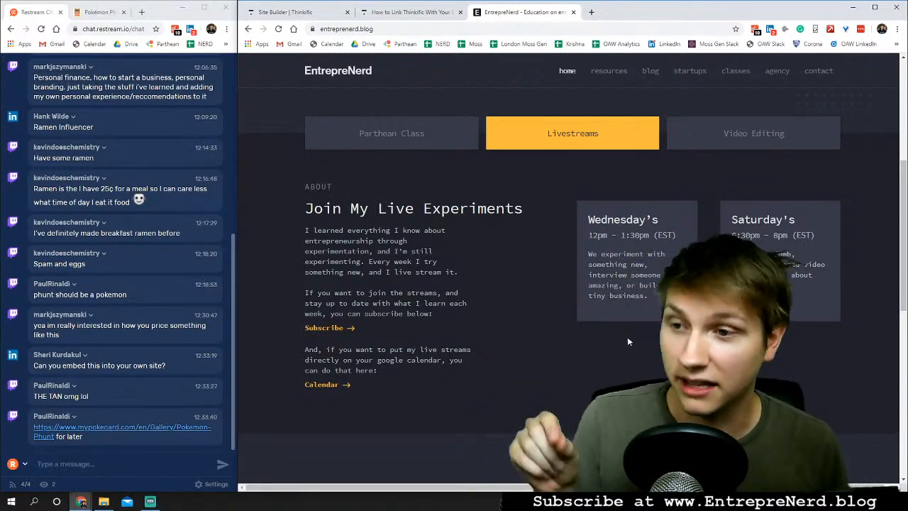
{"action": "left_click", "coordinate": [419, 12]}
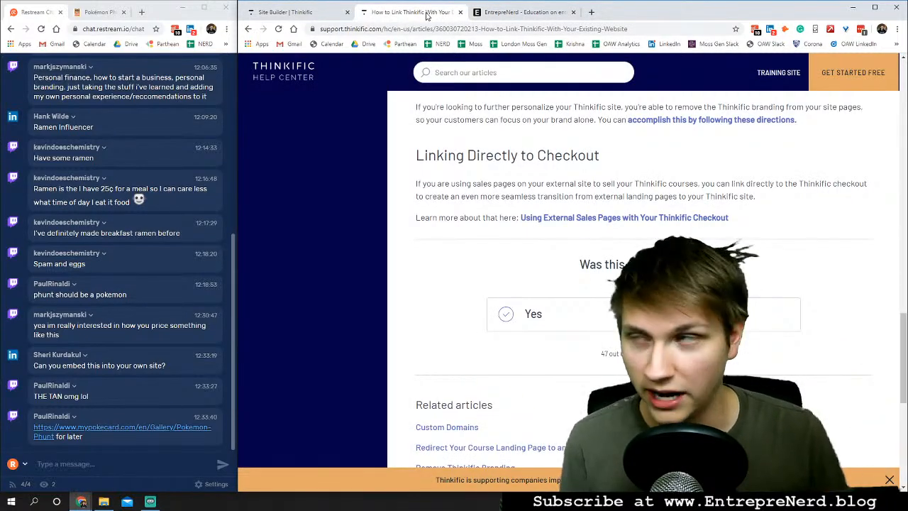
Return to Site Builder and set the banner button's text to "Buy the Course".
{"action": "left_click", "coordinate": [307, 12]}
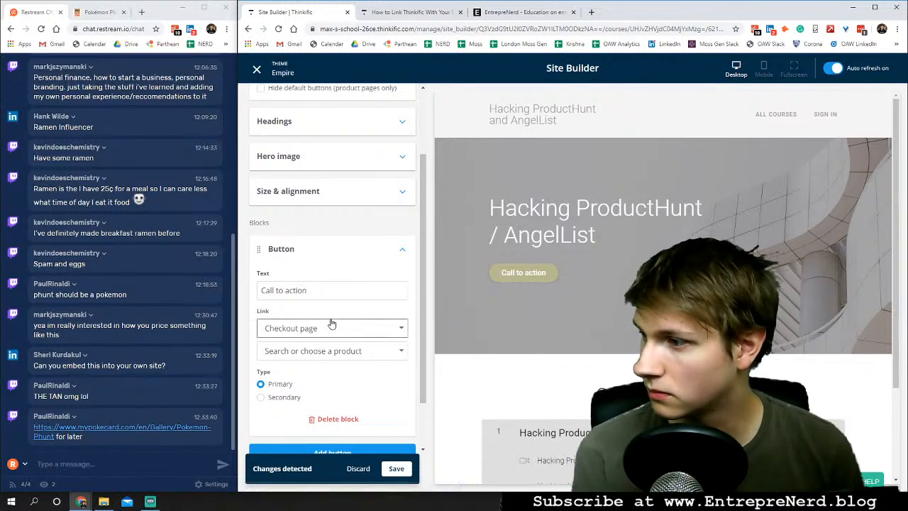
{"action": "double_click", "coordinate": [336, 294]}
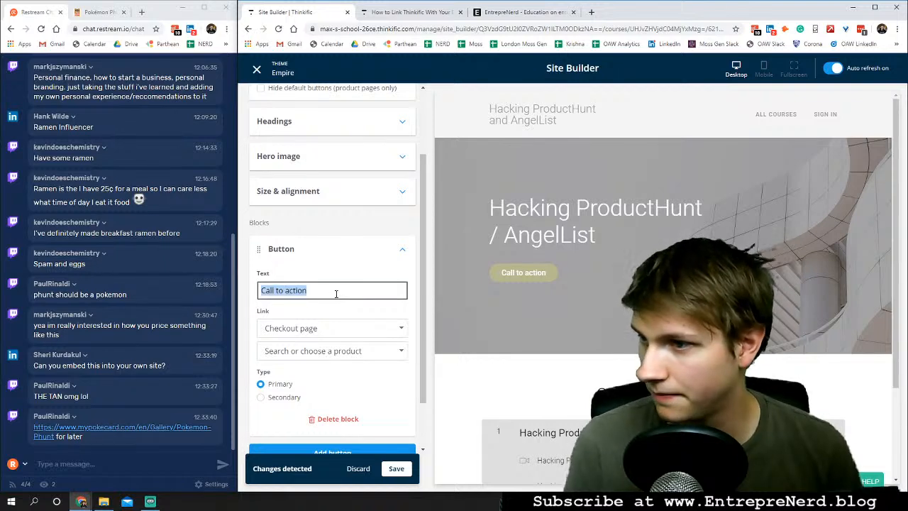
{"action": "type", "text": "Buy"}
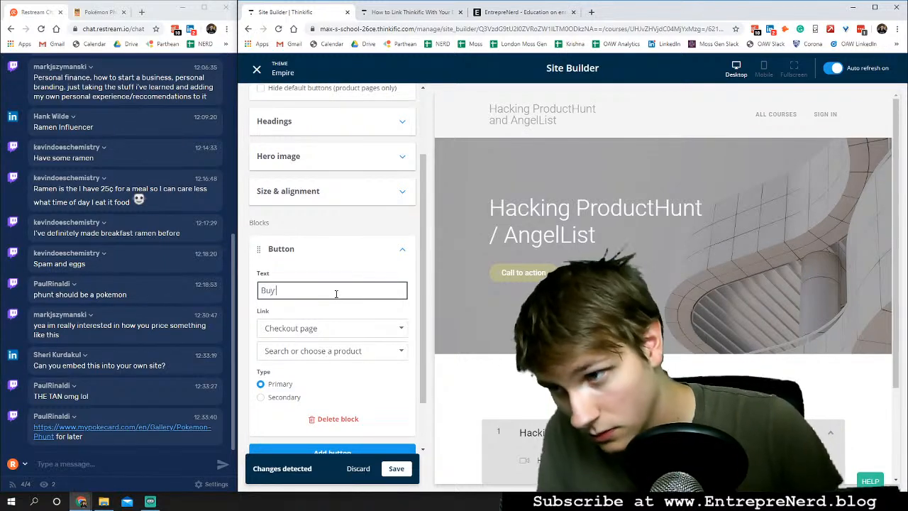
{"action": "type", "text": " the Course"}
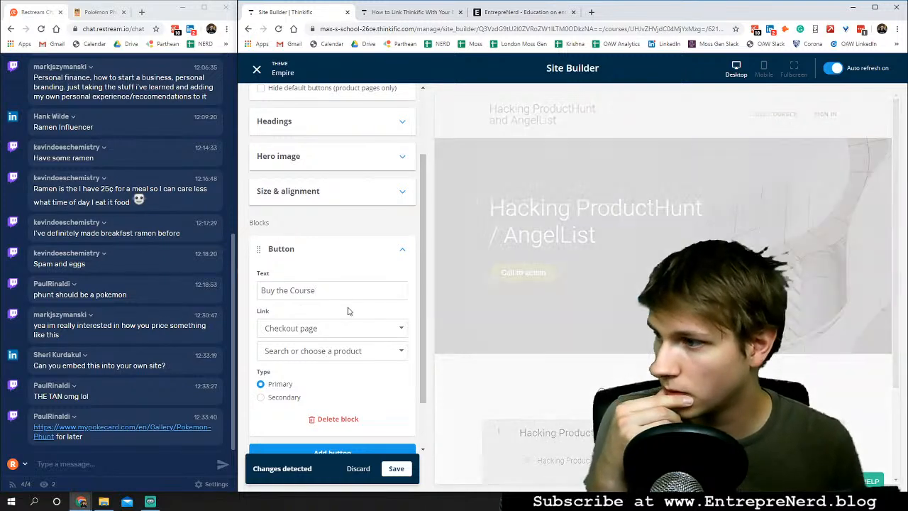
Set the button's checkout product to Hacking ProductHunt / AngelList and its price to "Hacking ProductHunt / AngelList - Free".
{"action": "left_click", "coordinate": [339, 351]}
{"action": "left_click", "coordinate": [310, 406]}
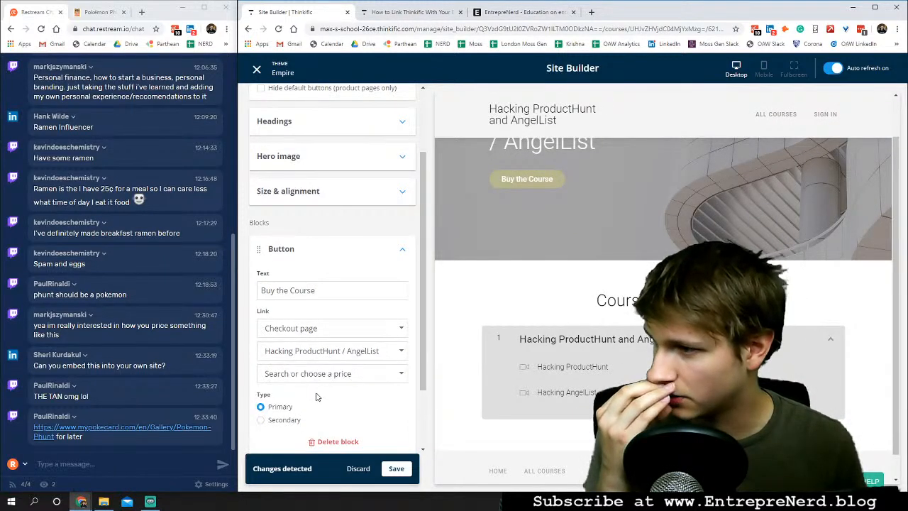
{"action": "left_click", "coordinate": [339, 374]}
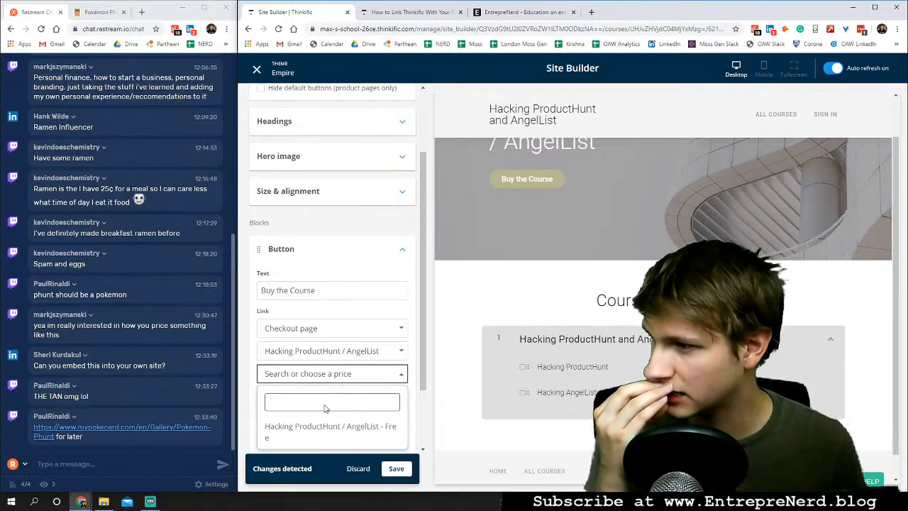
{"action": "left_click", "coordinate": [331, 316]}
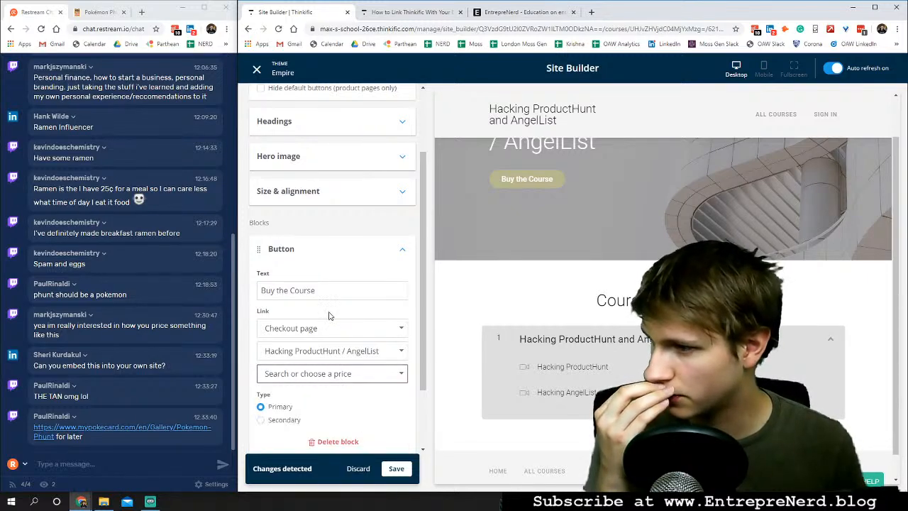
{"action": "scroll", "coordinate": [325, 349], "scroll_direction": "down", "scroll_amount": 2}
{"action": "left_click", "coordinate": [328, 291]}
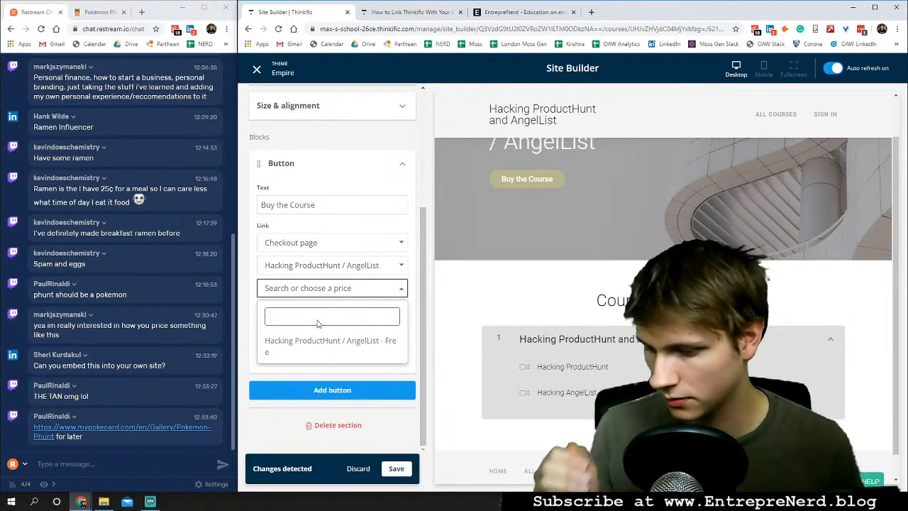
{"action": "type", "text": "5"}
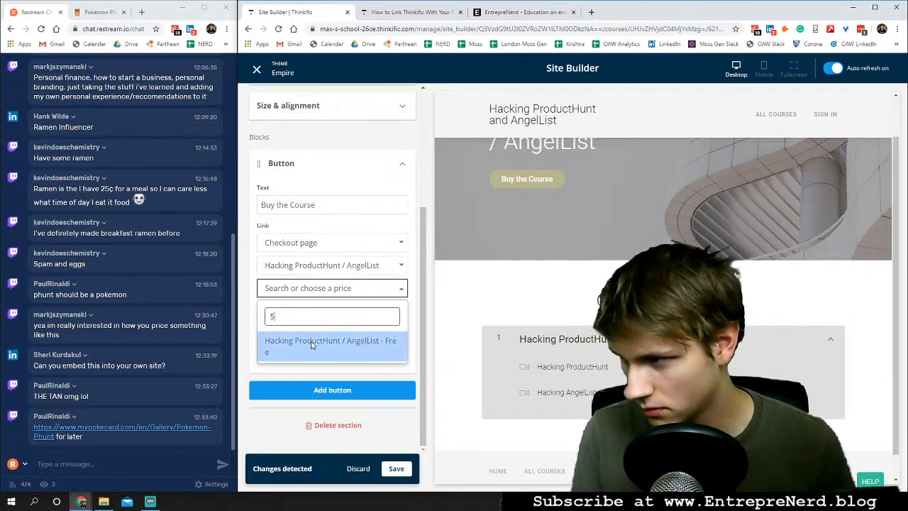
{"action": "left_click", "coordinate": [312, 343]}
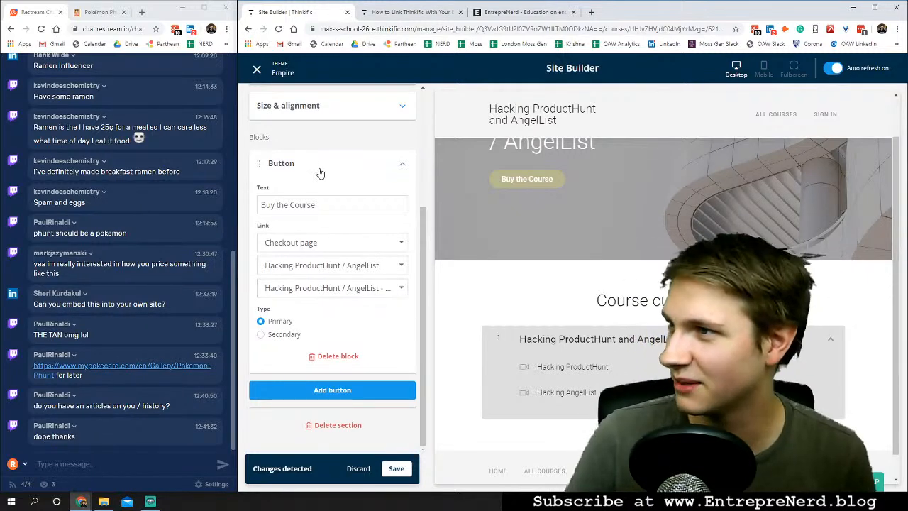
{"action": "scroll", "coordinate": [318, 172], "scroll_direction": "up", "scroll_amount": 3}
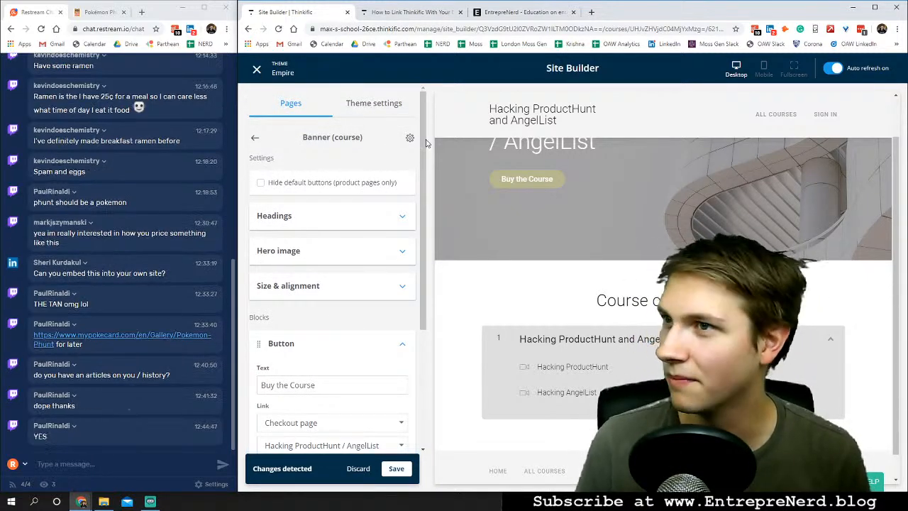
Save the landing page's banner changes and open the publish settings of the Hacking ProductHunt / AngelList course.
{"action": "left_click", "coordinate": [398, 471]}
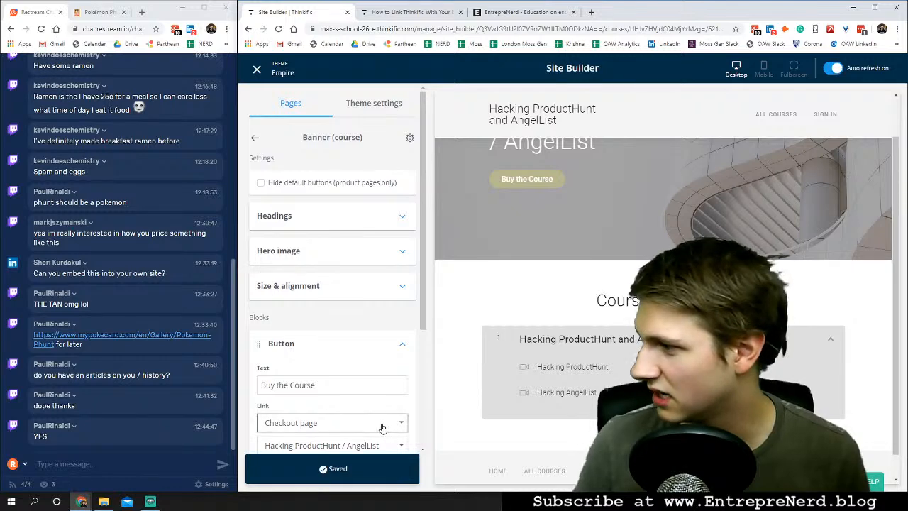
{"action": "left_click", "coordinate": [257, 72]}
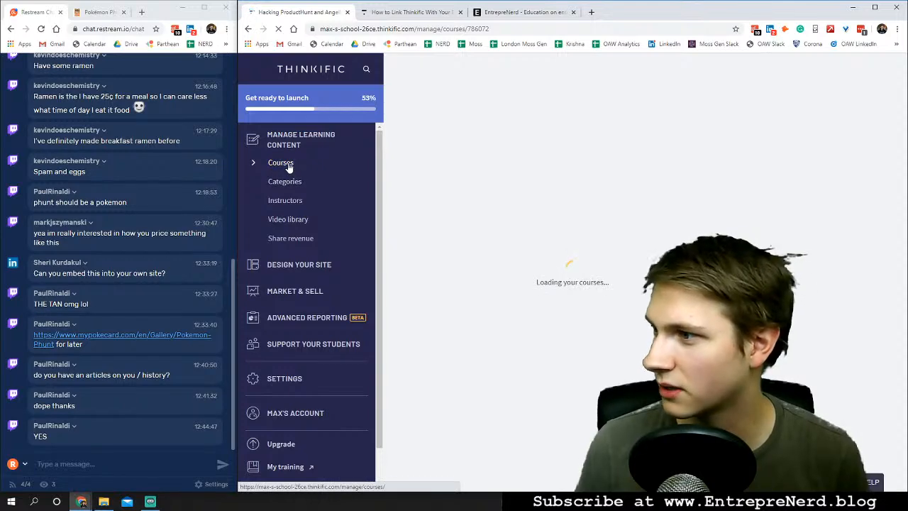
{"action": "left_click", "coordinate": [296, 292]}
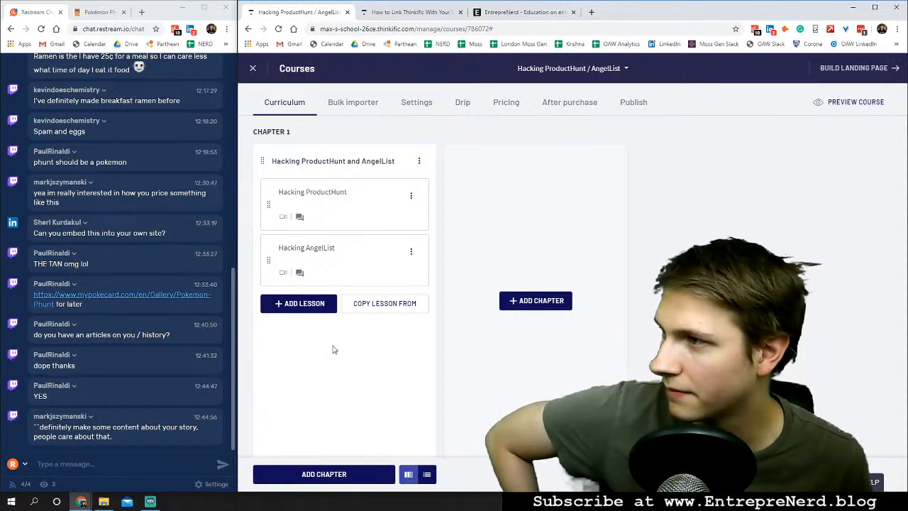
{"action": "left_click", "coordinate": [634, 104]}
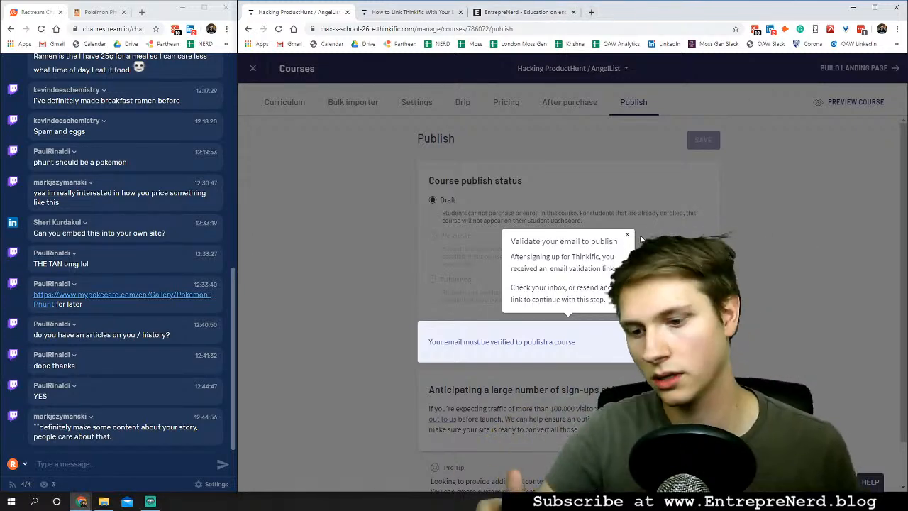
Check Gmail for the email validation link and bring the Thinkific dashboard tab into the main browser window.
{"action": "key", "text": "ctrl+t"}
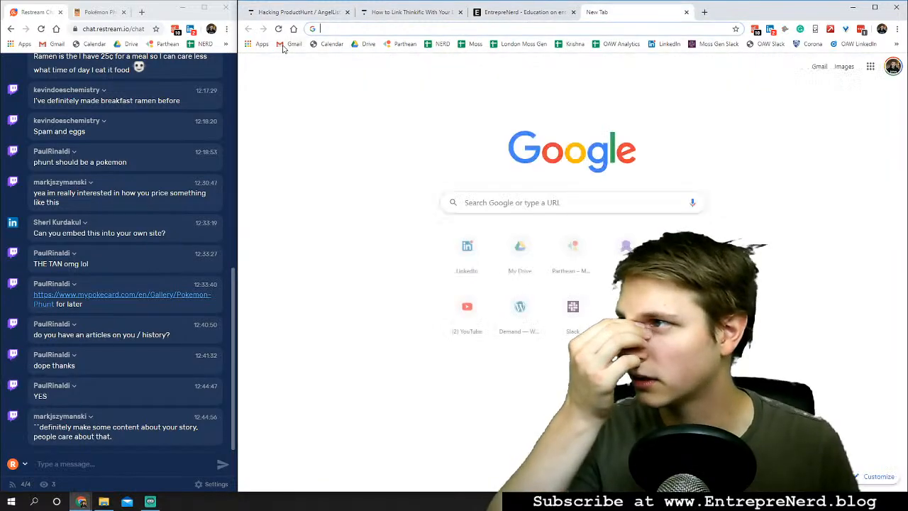
{"action": "left_click", "coordinate": [292, 43]}
{"action": "key", "text": "ctrl+w"}
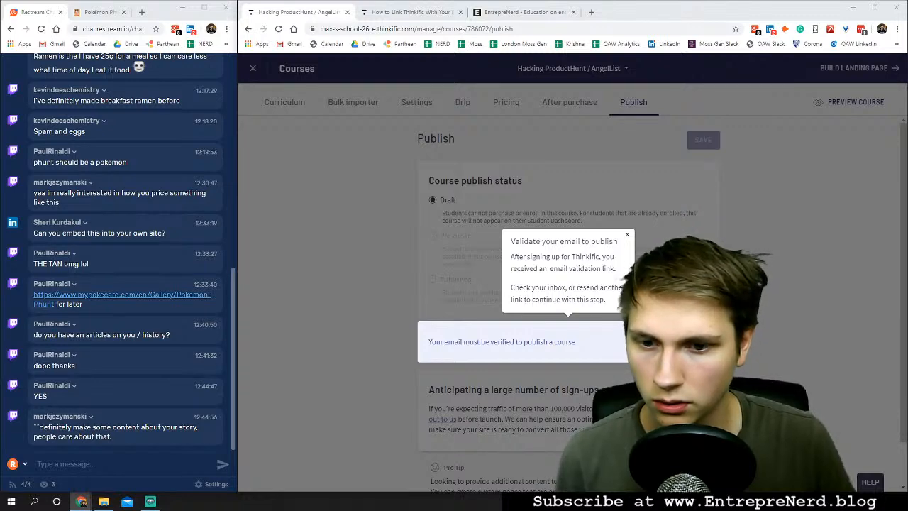
{"action": "left_click_drag", "start_coordinate": [0, 78], "coordinate": [418, 17]}
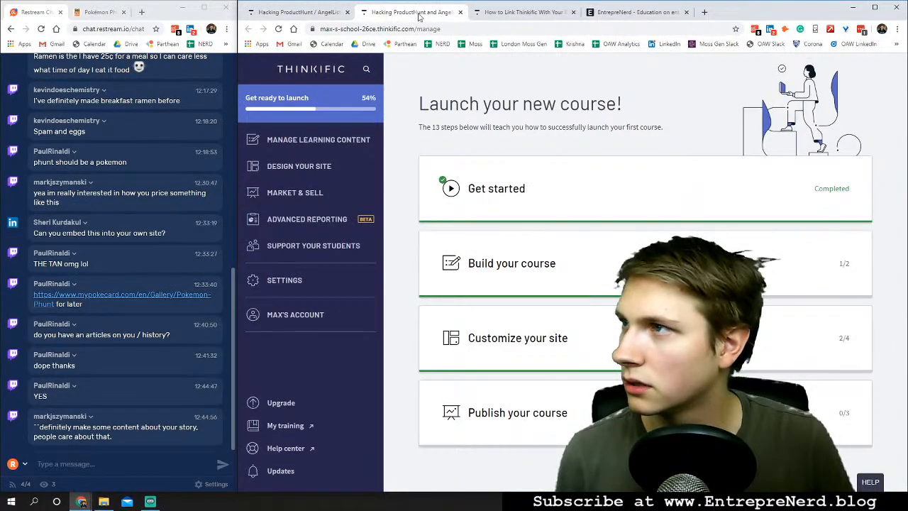
Close the Thinkific help article, EntrepreNerd and course publish tabs, and open the Affiliates page from the Thinkific dashboard.
{"action": "left_click", "coordinate": [534, 13]}
{"action": "left_click", "coordinate": [573, 13]}
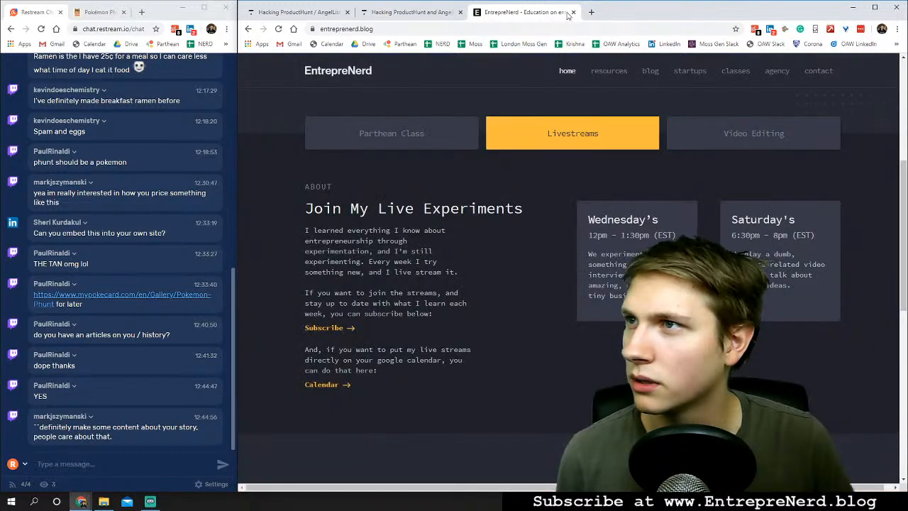
{"action": "left_click", "coordinate": [573, 13]}
{"action": "left_click", "coordinate": [333, 13]}
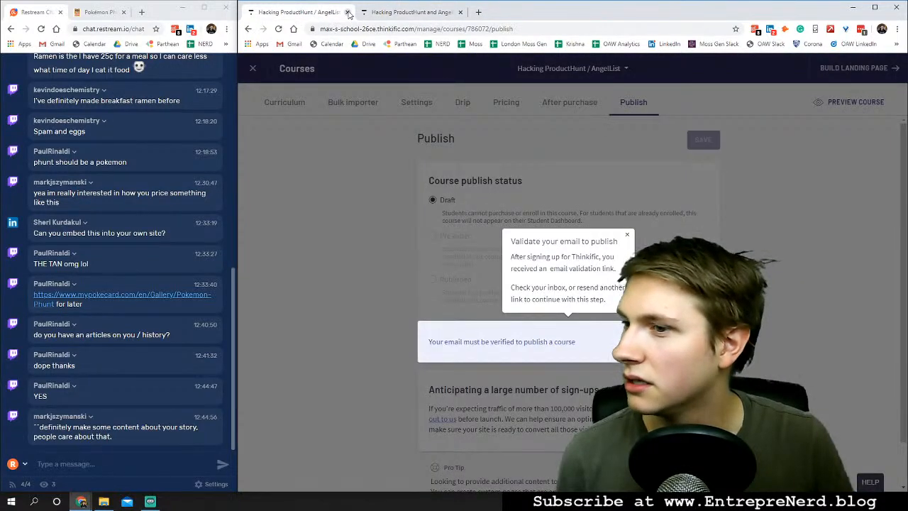
{"action": "left_click", "coordinate": [347, 12]}
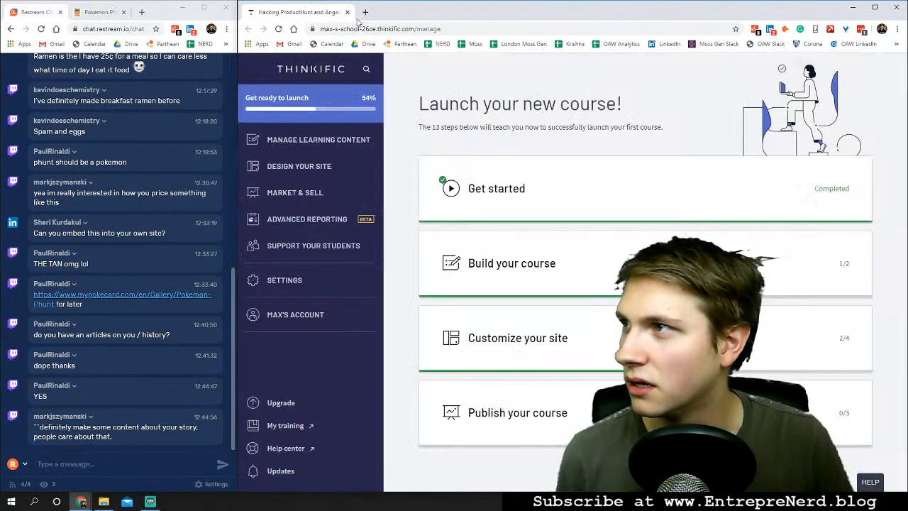
{"action": "left_click", "coordinate": [292, 193]}
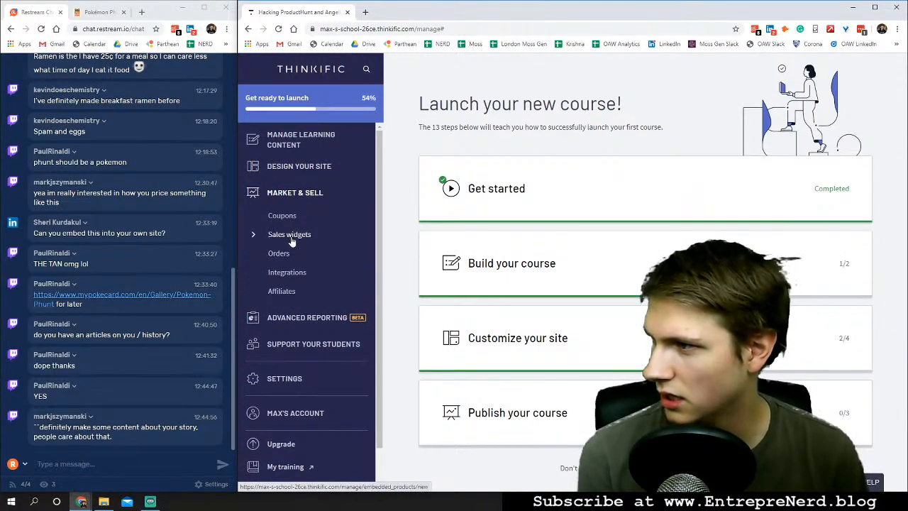
{"action": "left_click", "coordinate": [283, 241]}
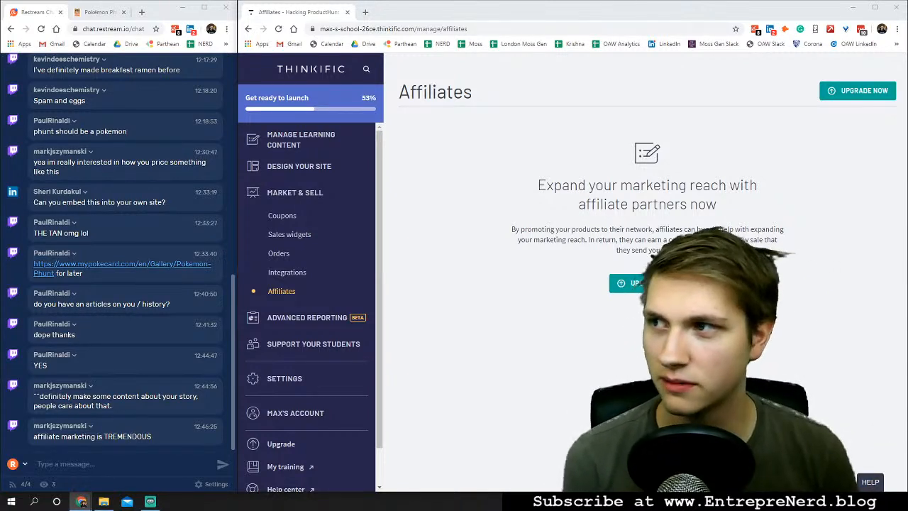
Search Google for "giddyup" in a new tab and look through the GiddyUp home page.
{"action": "left_click", "coordinate": [366, 14]}
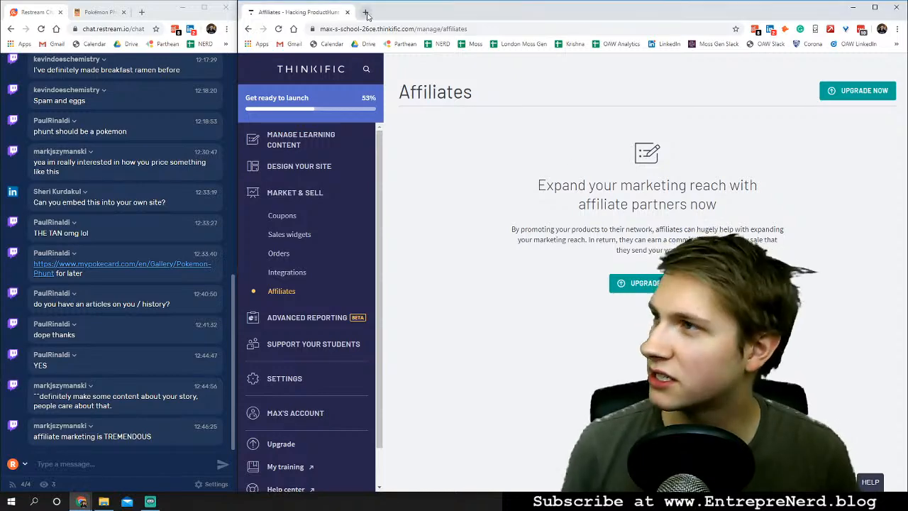
{"action": "type", "text": "gi"}
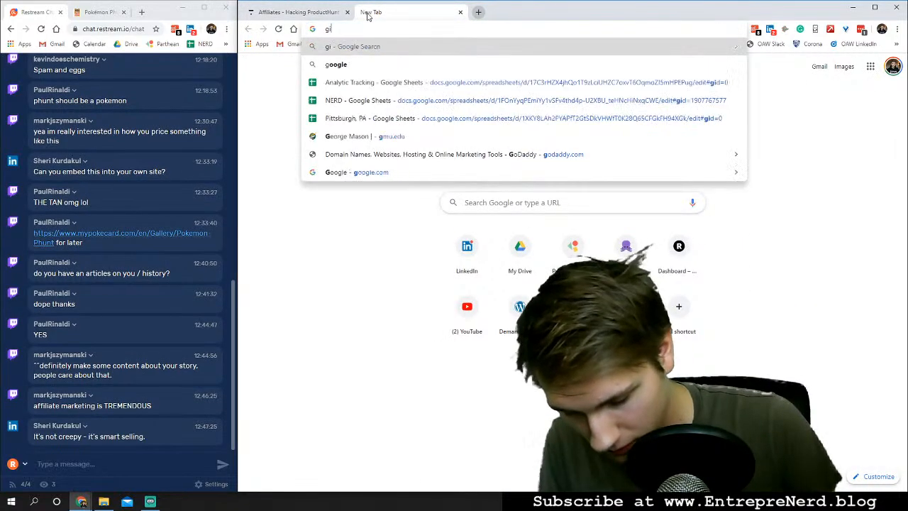
{"action": "type", "text": "ddyup"}
{"action": "key", "text": "Return"}
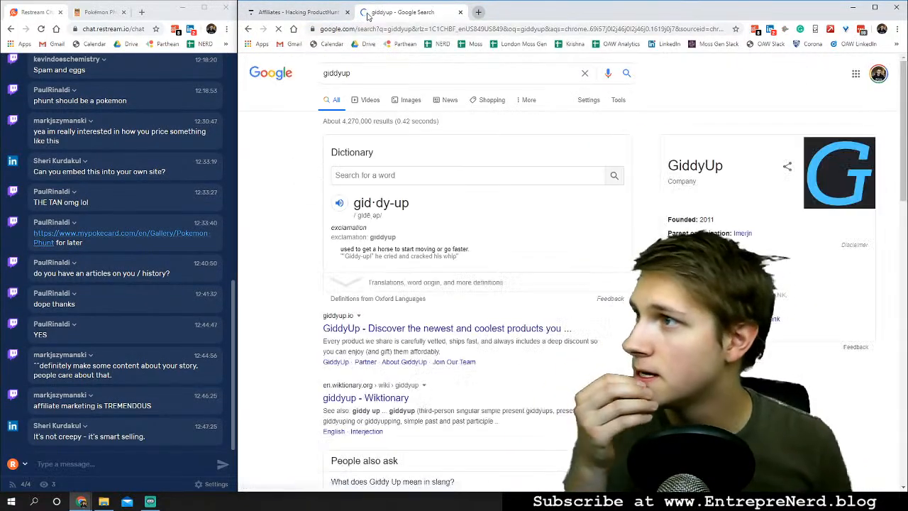
{"action": "scroll", "coordinate": [383, 202], "scroll_direction": "down", "scroll_amount": 1}
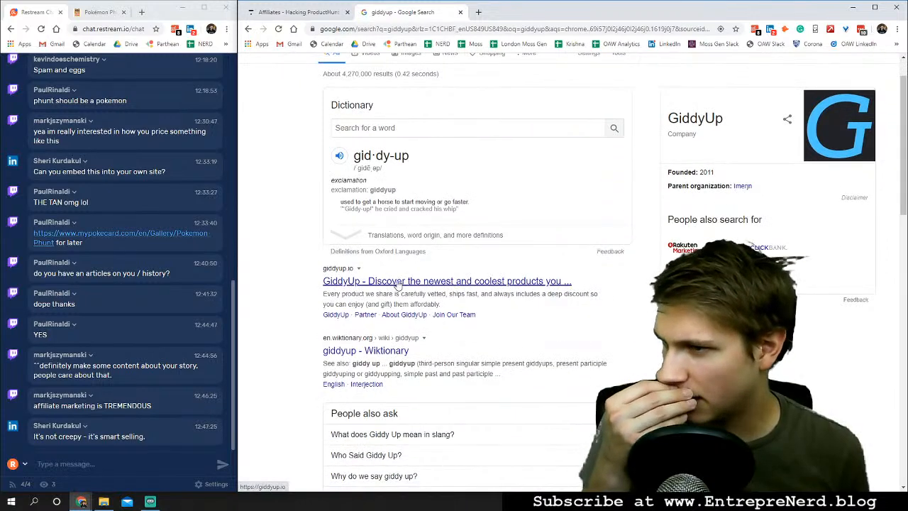
{"action": "left_click", "coordinate": [400, 282]}
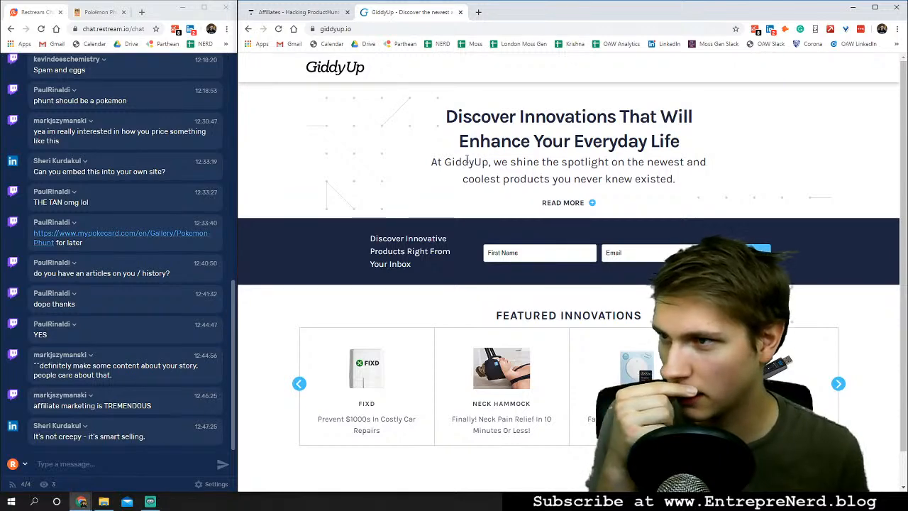
{"action": "scroll", "coordinate": [467, 161], "scroll_direction": "down", "scroll_amount": 1}
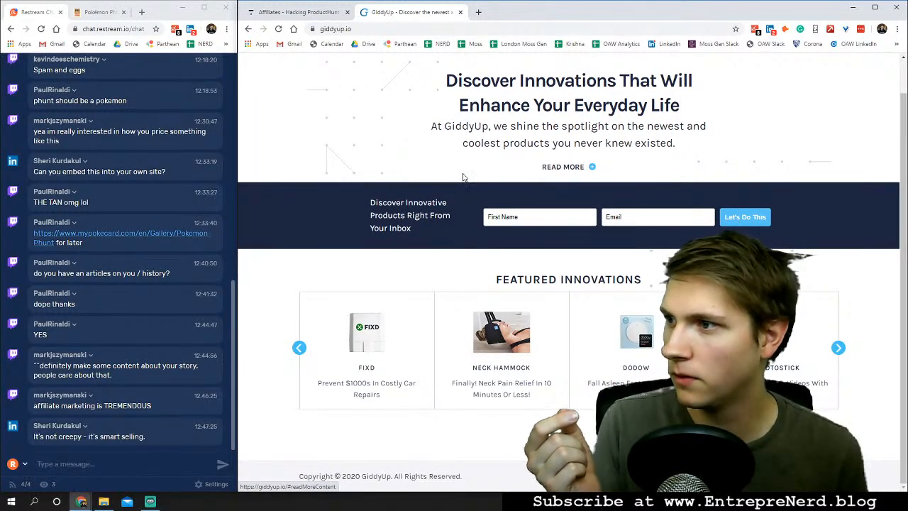
{"action": "scroll", "coordinate": [458, 188], "scroll_direction": "up", "scroll_amount": 1}
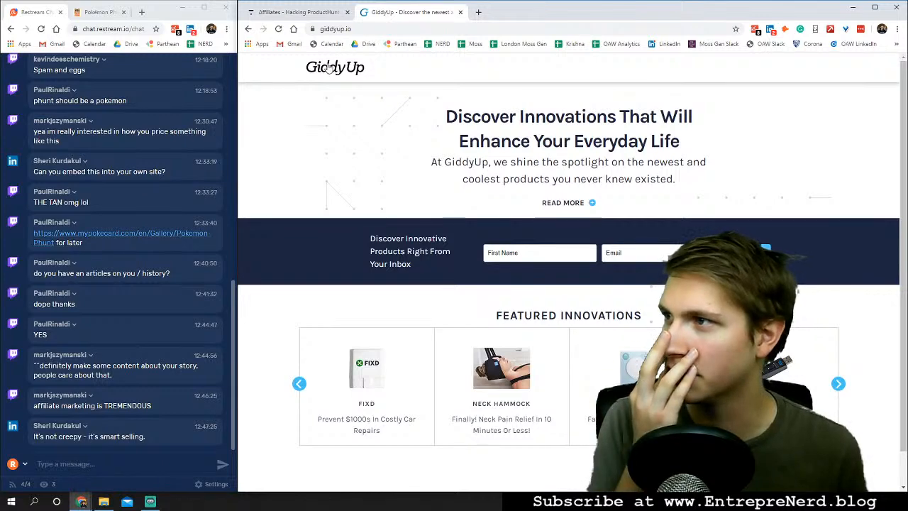
{"action": "scroll", "coordinate": [329, 69], "scroll_direction": "down", "scroll_amount": 1}
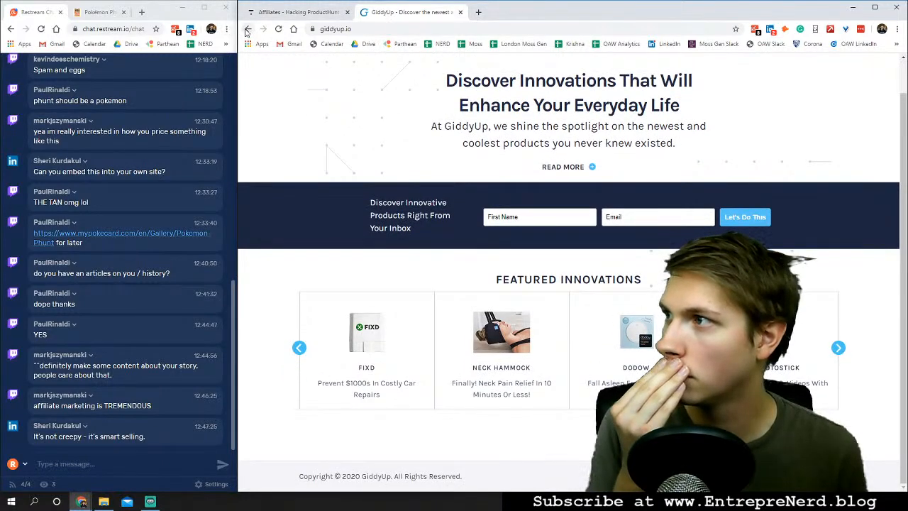
Return to the "giddyup" search results and look through the list for information about the company.
{"action": "left_click", "coordinate": [248, 28]}
{"action": "scroll", "coordinate": [336, 169], "scroll_direction": "down", "scroll_amount": 5}
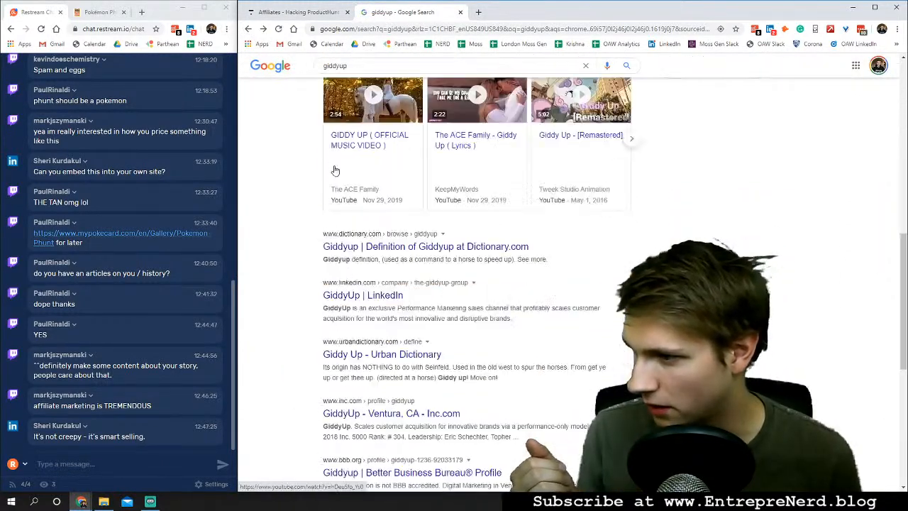
{"action": "scroll", "coordinate": [369, 326], "scroll_direction": "down", "scroll_amount": 5}
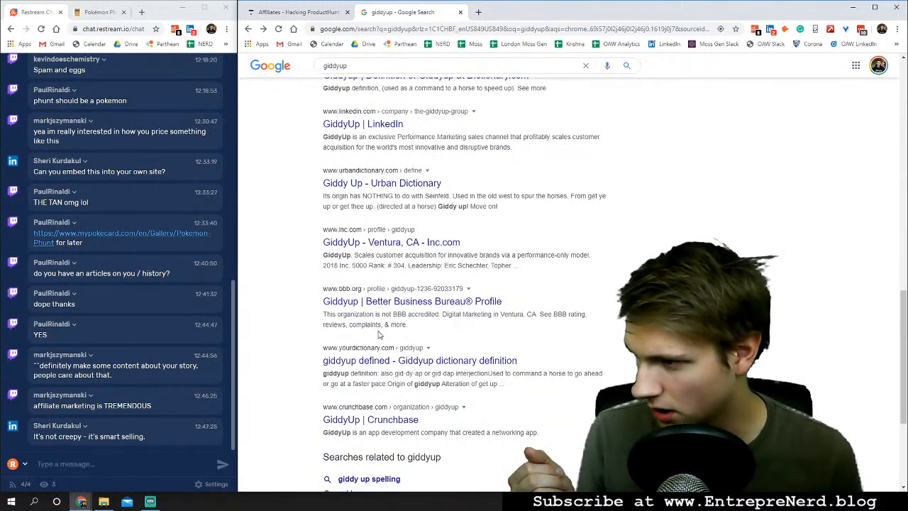
{"action": "scroll", "coordinate": [375, 331], "scroll_direction": "up", "scroll_amount": 10}
Search Google for "giddyup affiliate" and open the Empire Flippers article on the top 10 affiliate networks and programs.
{"action": "left_click", "coordinate": [370, 72]}
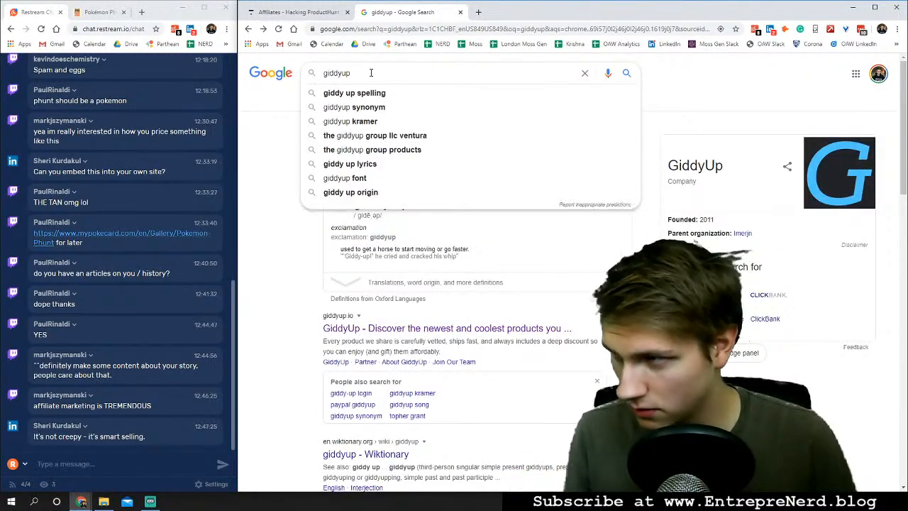
{"action": "type", "text": "affiliate"}
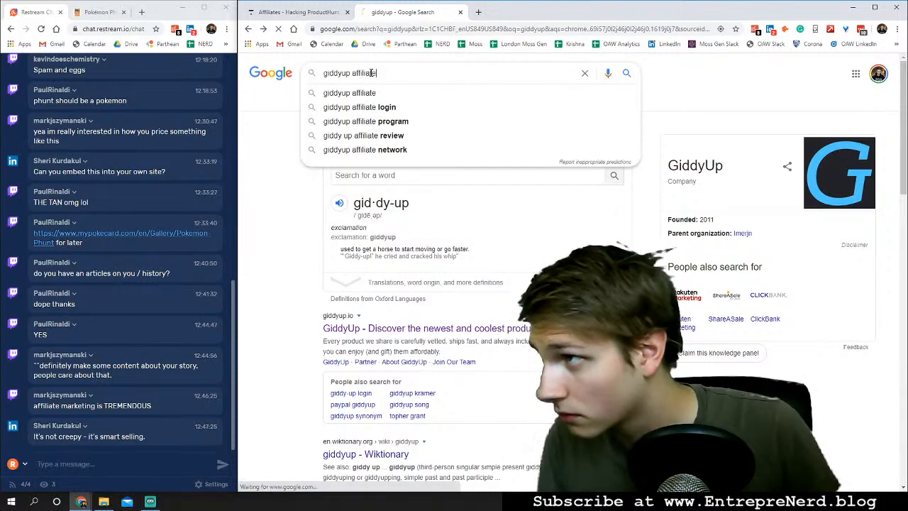
{"action": "key", "text": "Return"}
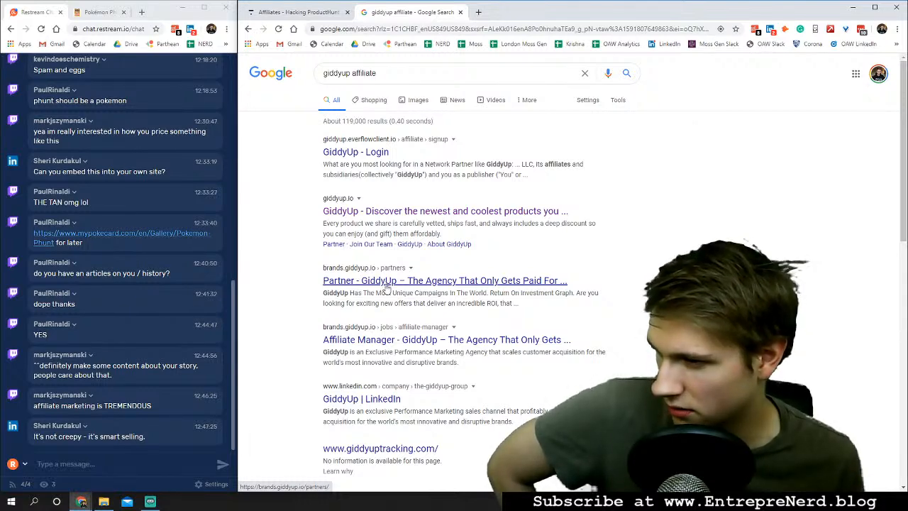
{"action": "scroll", "coordinate": [387, 287], "scroll_direction": "down", "scroll_amount": 3}
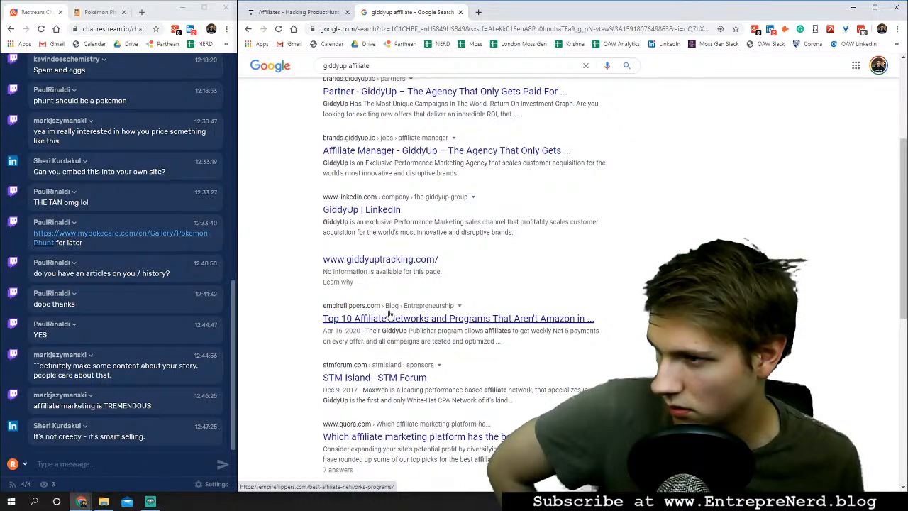
{"action": "left_click", "coordinate": [389, 317]}
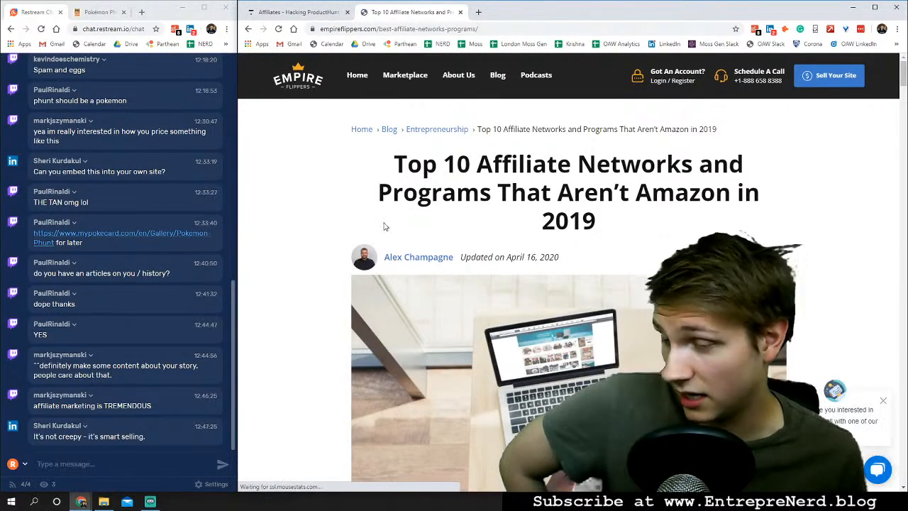
Look through the article's list of affiliate networks from the introduction to the GiddyUp section.
{"action": "scroll", "coordinate": [303, 229], "scroll_direction": "down", "scroll_amount": 3}
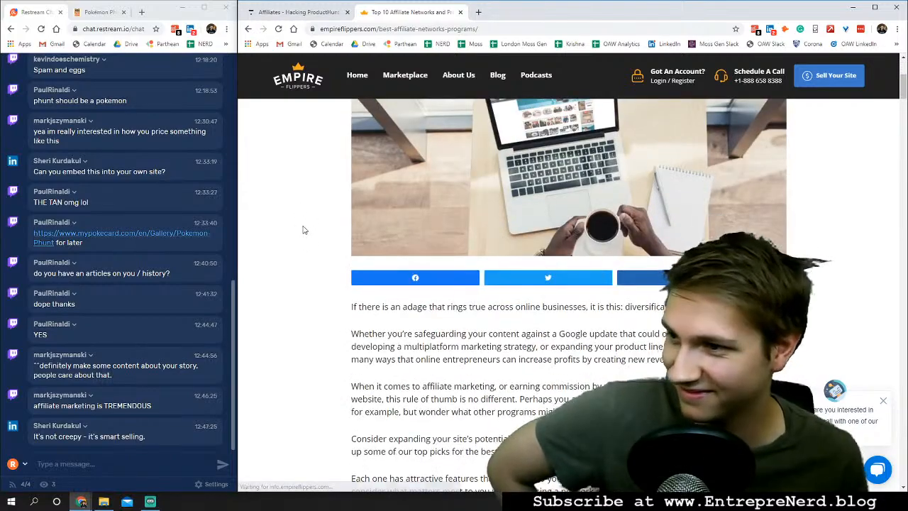
{"action": "scroll", "coordinate": [309, 213], "scroll_direction": "down", "scroll_amount": 5}
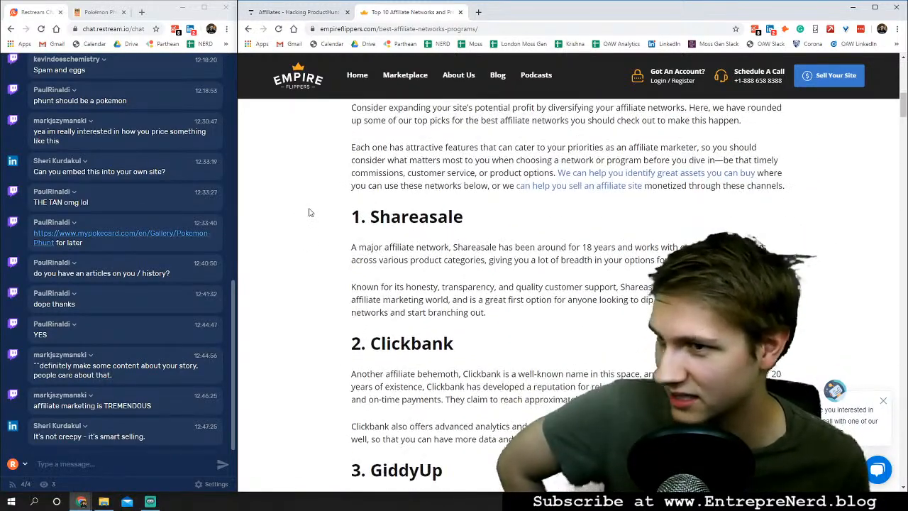
{"action": "scroll", "coordinate": [308, 213], "scroll_direction": "down", "scroll_amount": 3}
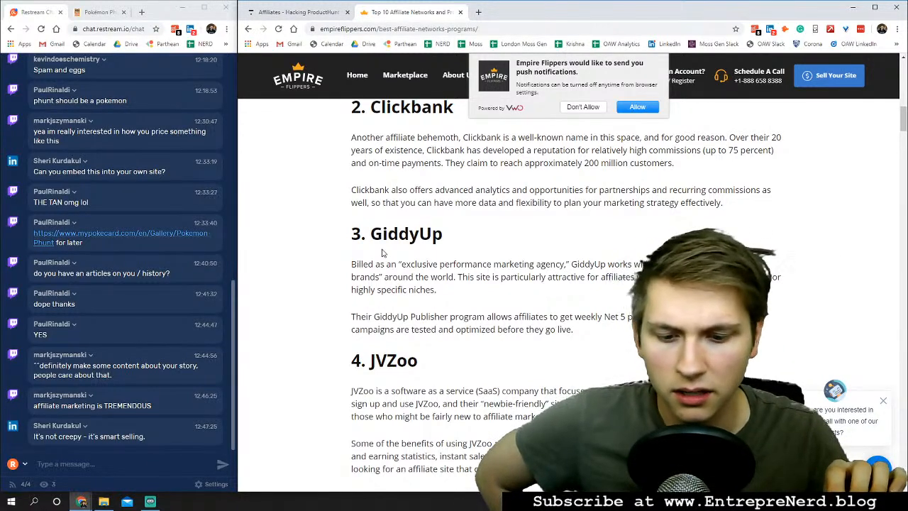
{"action": "scroll", "coordinate": [395, 257], "scroll_direction": "up", "scroll_amount": 4}
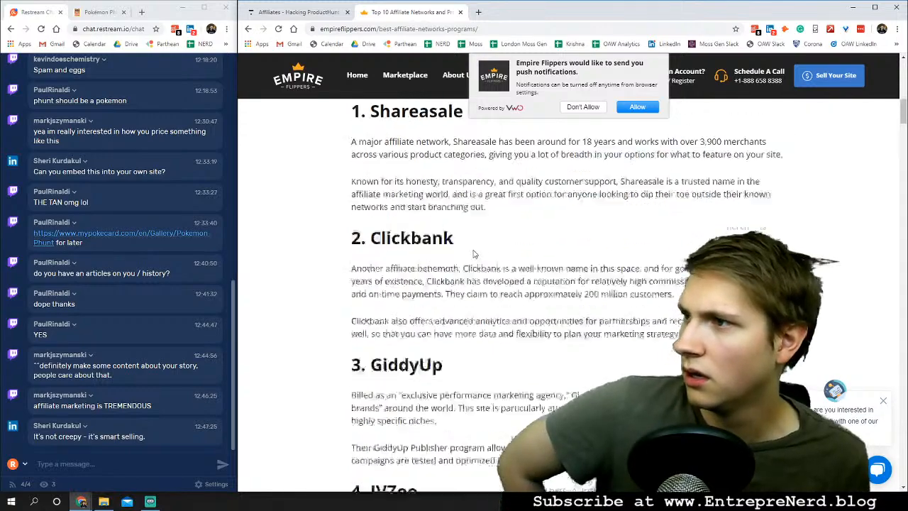
{"action": "double_click", "coordinate": [481, 390]}
{"action": "left_click", "coordinate": [485, 362]}
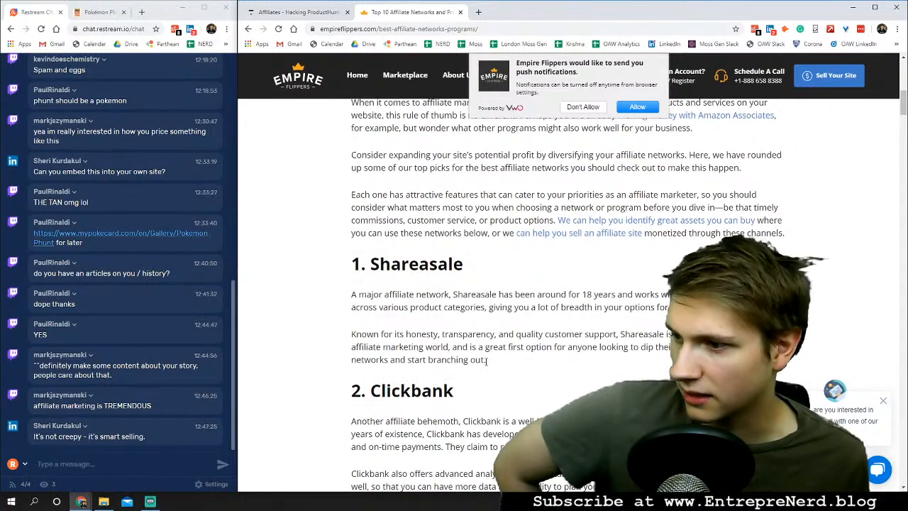
Read the article's Clickbank section and highlight the word "Clickbank" in its heading.
{"action": "scroll", "coordinate": [485, 362], "scroll_direction": "down", "scroll_amount": 2}
{"action": "left_click_drag", "start_coordinate": [389, 279], "coordinate": [442, 307]}
{"action": "left_click", "coordinate": [405, 314]}
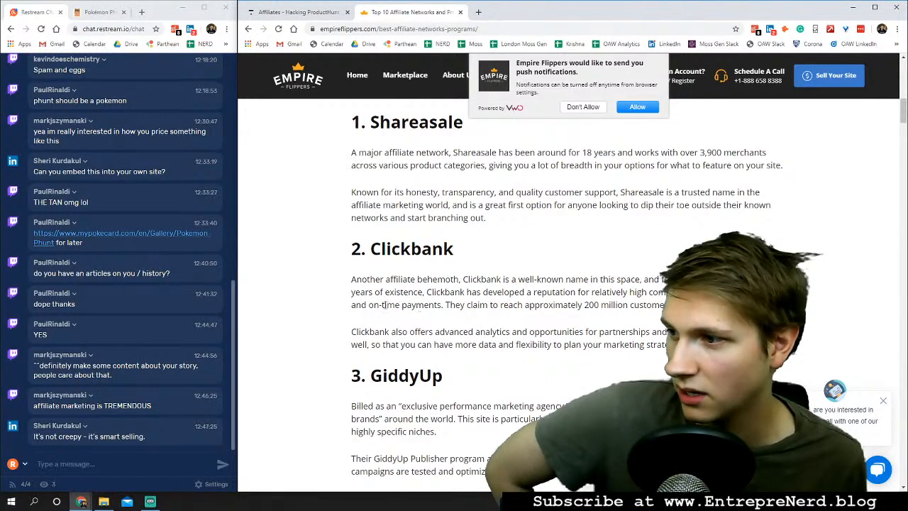
{"action": "left_click_drag", "start_coordinate": [460, 328], "coordinate": [604, 314]}
{"action": "left_click", "coordinate": [604, 314]}
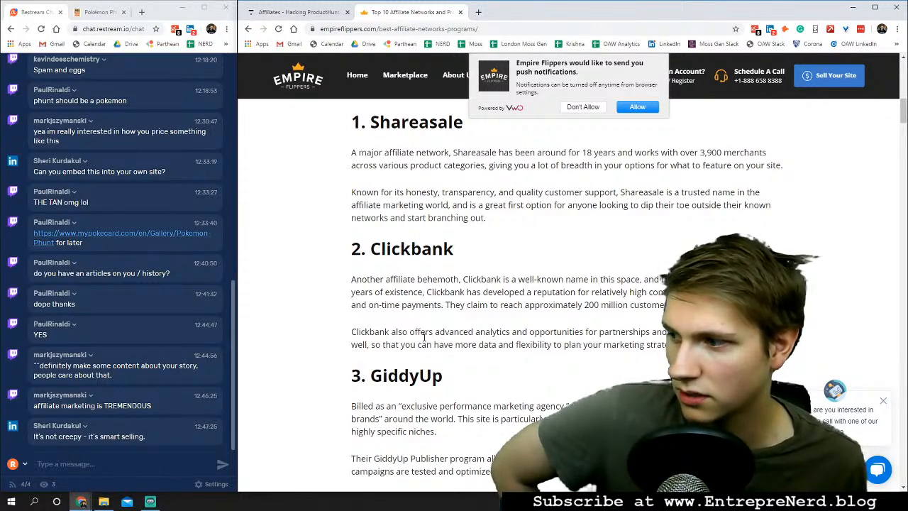
{"action": "left_click_drag", "start_coordinate": [371, 248], "coordinate": [481, 262]}
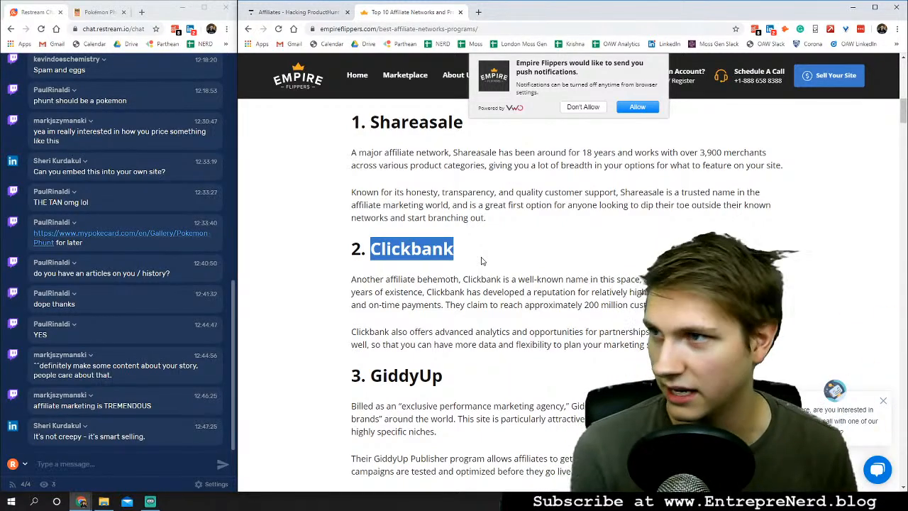
Return to the "giddyup affiliate" search results and open GiddyUp's affiliate sign-up page.
{"action": "scroll", "coordinate": [481, 261], "scroll_direction": "up", "scroll_amount": 3}
{"action": "left_click", "coordinate": [248, 28]}
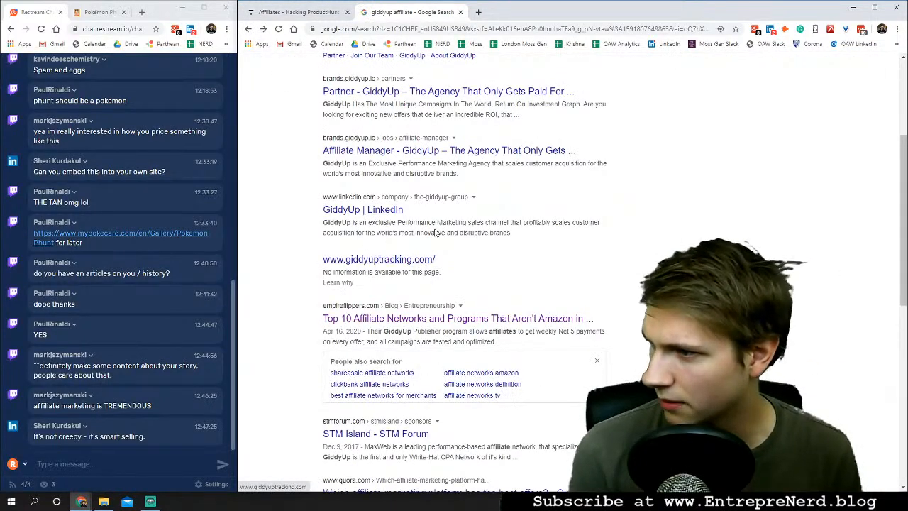
{"action": "scroll", "coordinate": [434, 229], "scroll_direction": "up", "scroll_amount": 3}
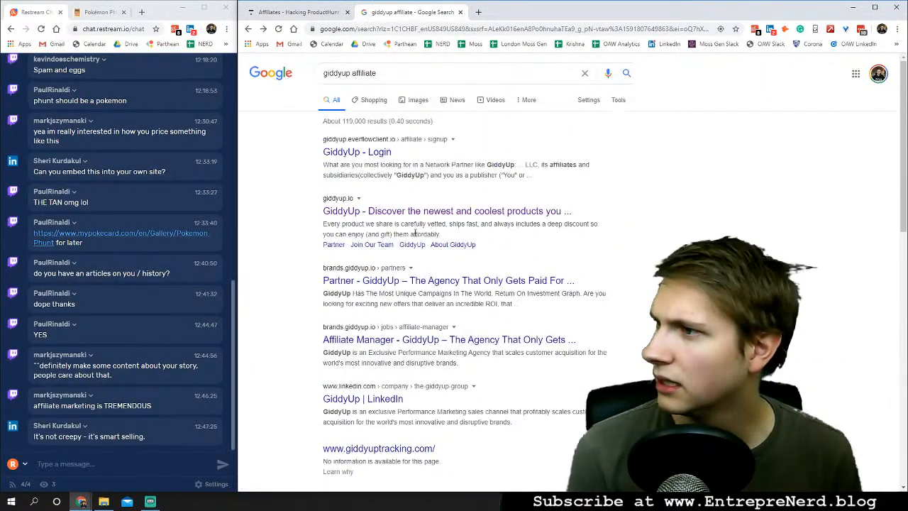
{"action": "left_click", "coordinate": [357, 154]}
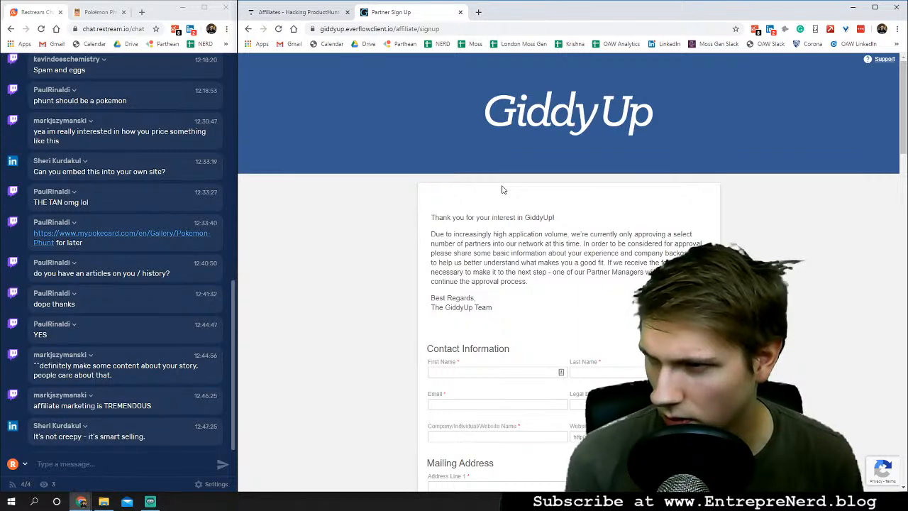
Look through the GiddyUp partner application form, from the contact information to the campaign questions and terms, without filling it in.
{"action": "scroll", "coordinate": [399, 154], "scroll_direction": "down", "scroll_amount": 15}
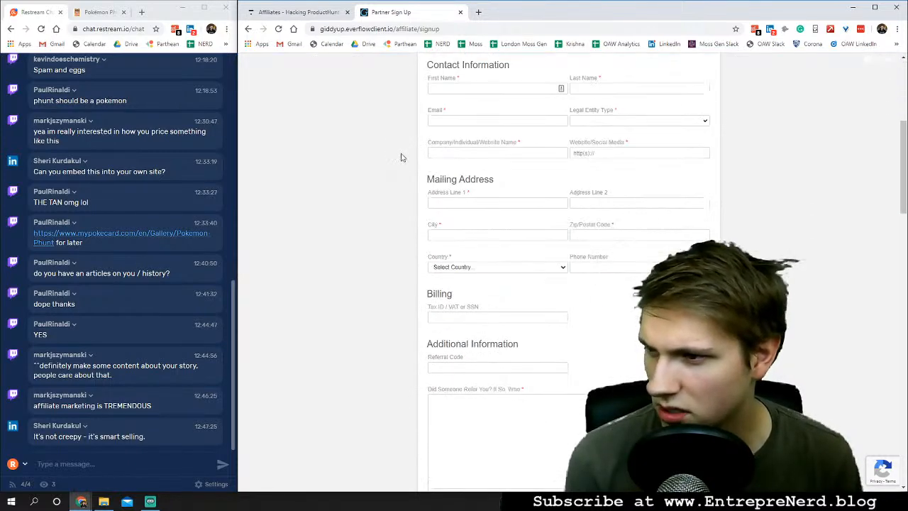
{"action": "scroll", "coordinate": [399, 153], "scroll_direction": "down", "scroll_amount": 5}
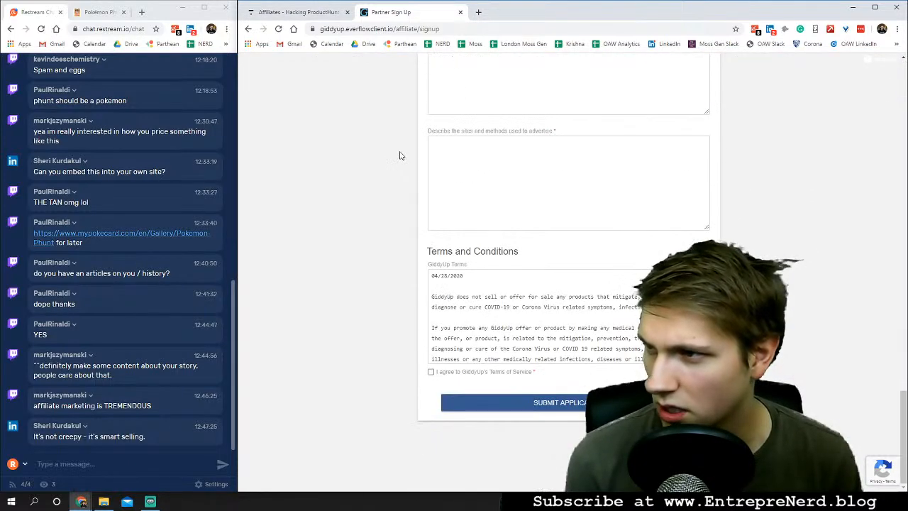
{"action": "scroll", "coordinate": [399, 154], "scroll_direction": "up", "scroll_amount": 4}
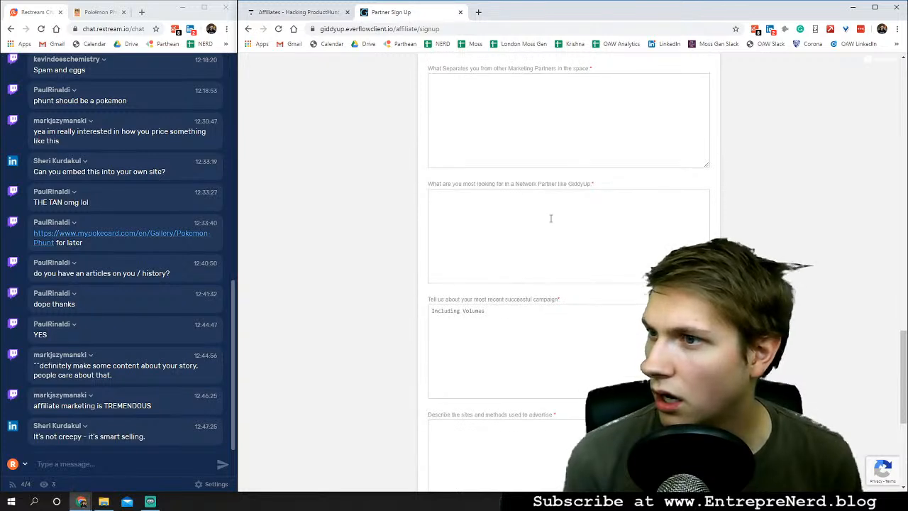
{"action": "left_click", "coordinate": [503, 320]}
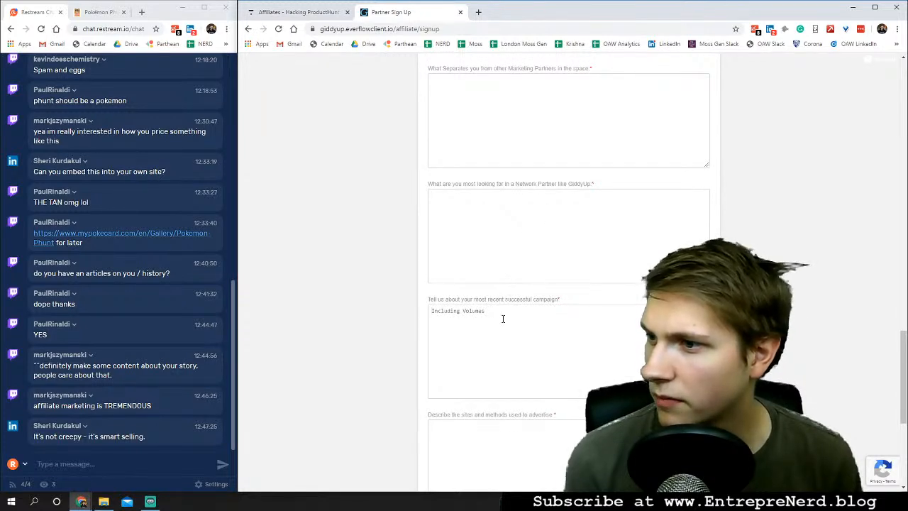
{"action": "scroll", "coordinate": [440, 235], "scroll_direction": "up", "scroll_amount": 1}
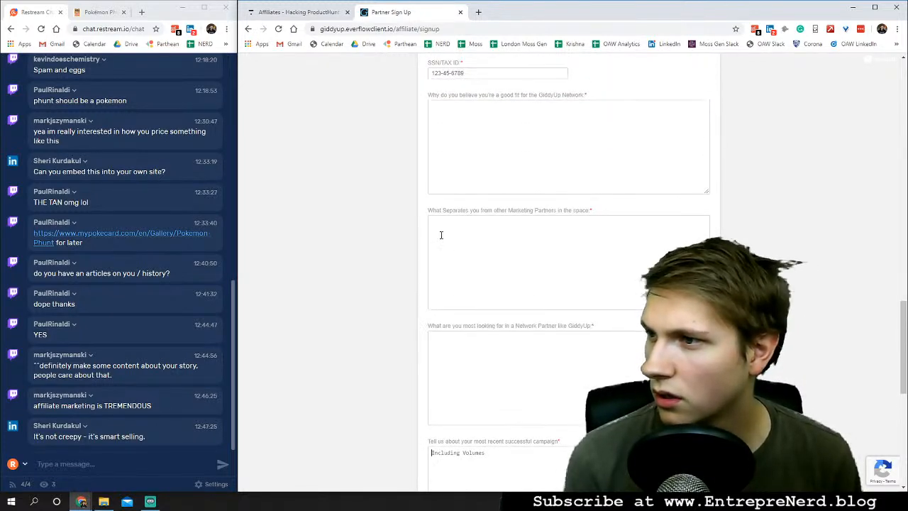
{"action": "left_click", "coordinate": [447, 219]}
{"action": "scroll", "coordinate": [447, 218], "scroll_direction": "up", "scroll_amount": 1}
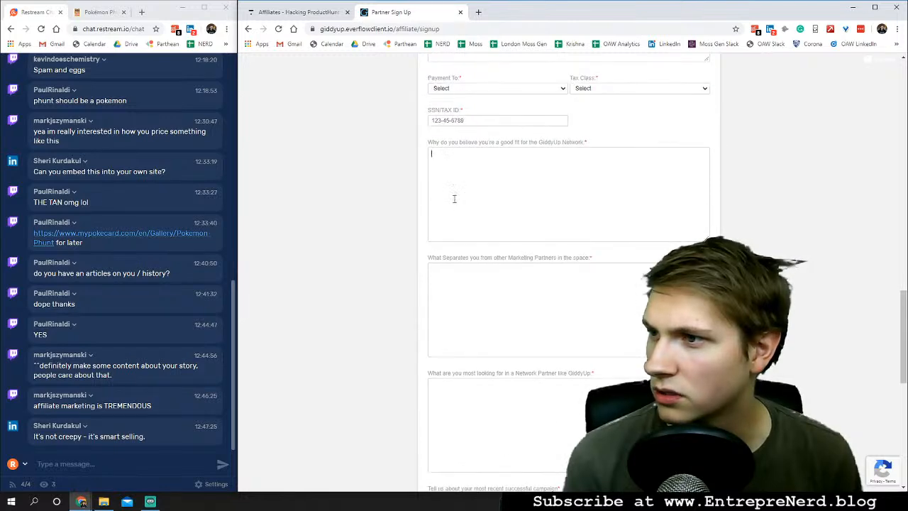
{"action": "scroll", "coordinate": [425, 192], "scroll_direction": "up", "scroll_amount": 6}
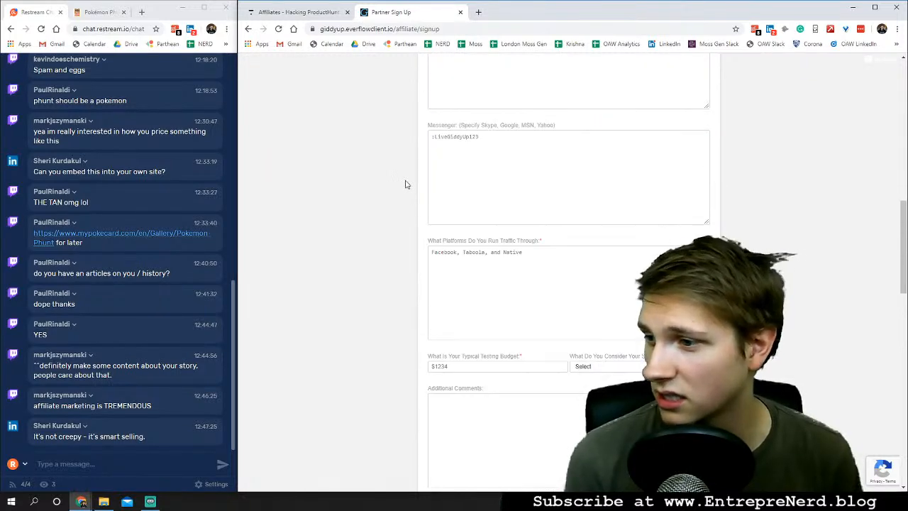
{"action": "scroll", "coordinate": [369, 284], "scroll_direction": "up", "scroll_amount": 10}
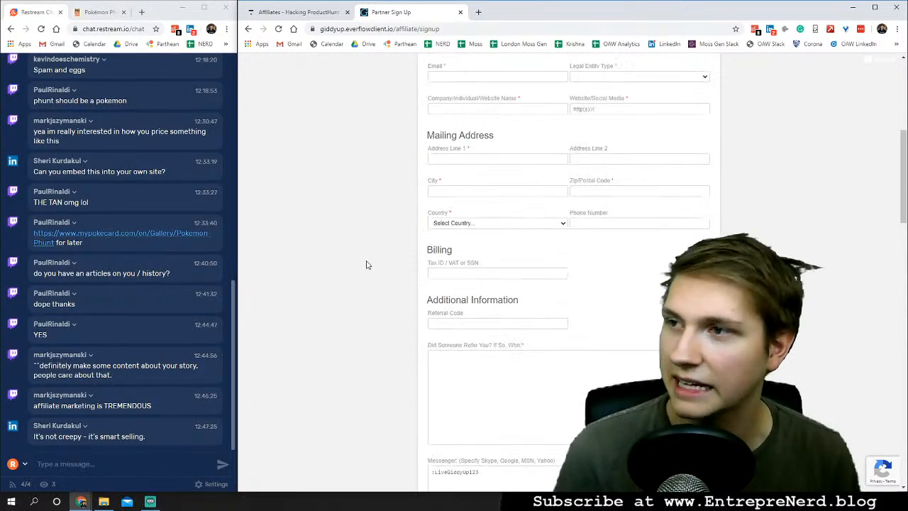
Leave the GiddyUp application form, return to the Thinkific admin and open its Integrations page.
{"action": "left_click", "coordinate": [248, 29]}
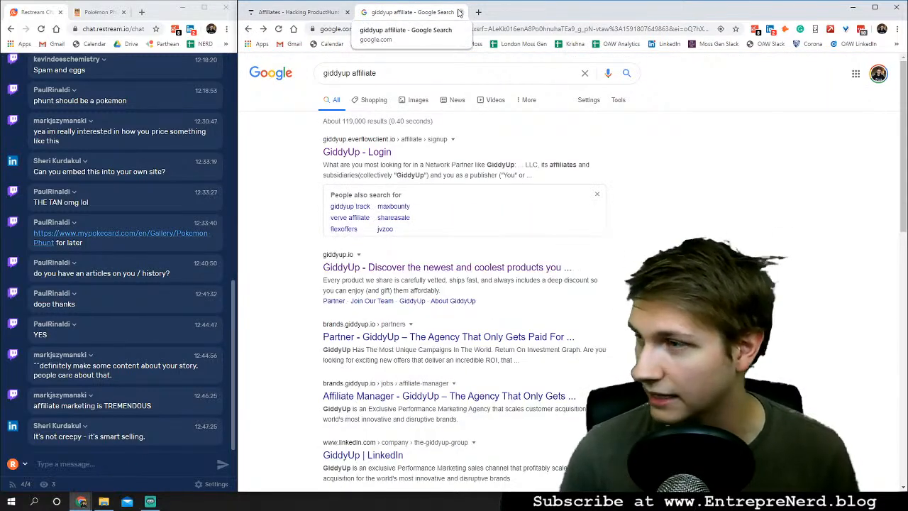
{"action": "left_click", "coordinate": [291, 11]}
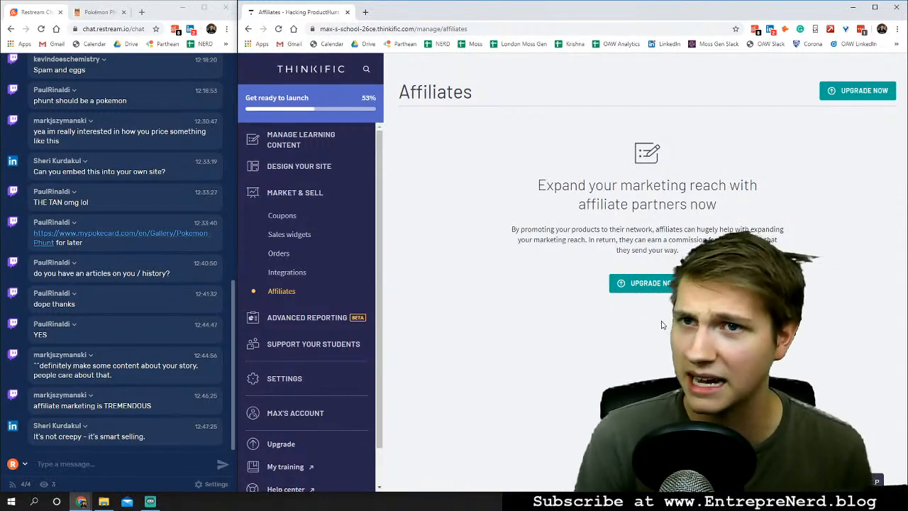
{"action": "left_click", "coordinate": [305, 274]}
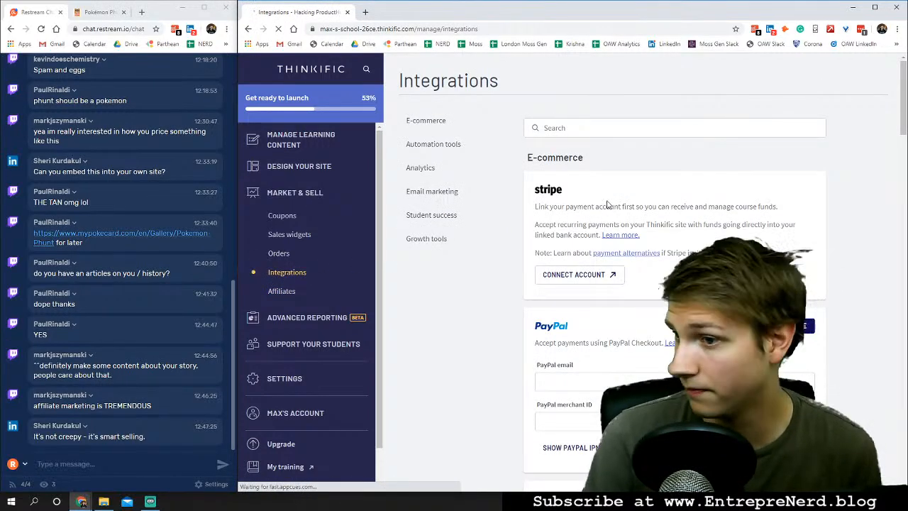
Look through Thinkific's available integrations, from e-commerce, automation and analytics to email marketing and growth tools.
{"action": "scroll", "coordinate": [504, 280], "scroll_direction": "down", "scroll_amount": 2}
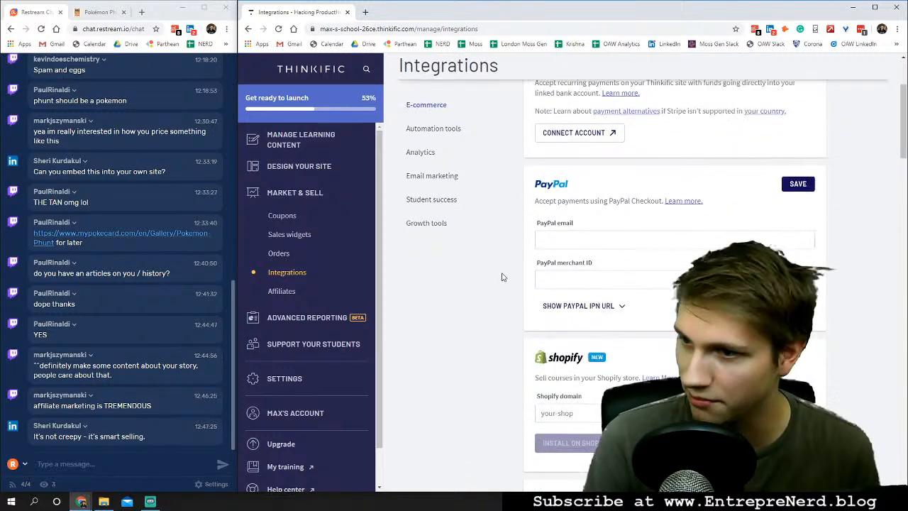
{"action": "scroll", "coordinate": [568, 398], "scroll_direction": "down", "scroll_amount": 6}
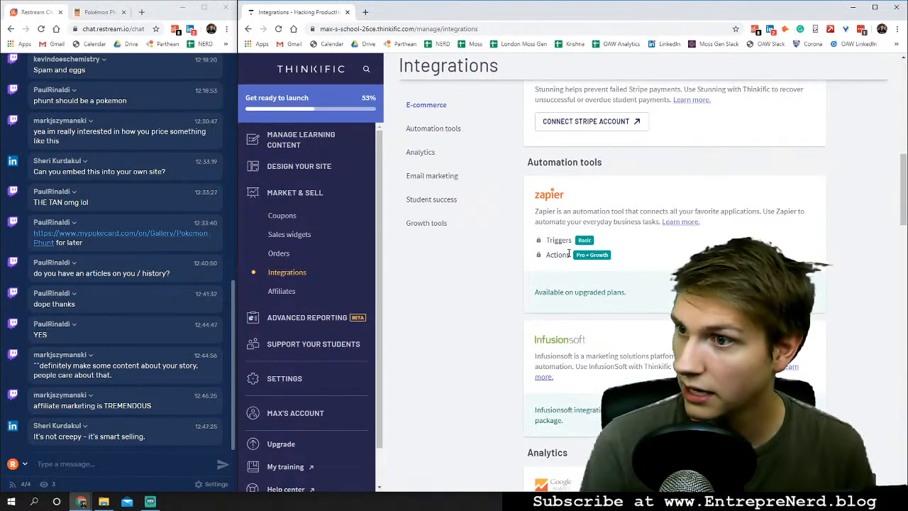
{"action": "scroll", "coordinate": [591, 208], "scroll_direction": "down", "scroll_amount": 3}
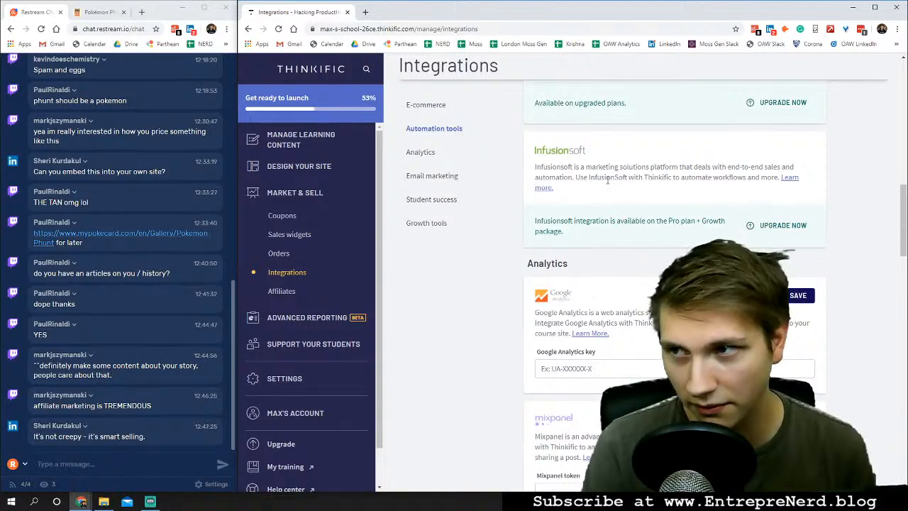
{"action": "scroll", "coordinate": [599, 178], "scroll_direction": "down", "scroll_amount": 6}
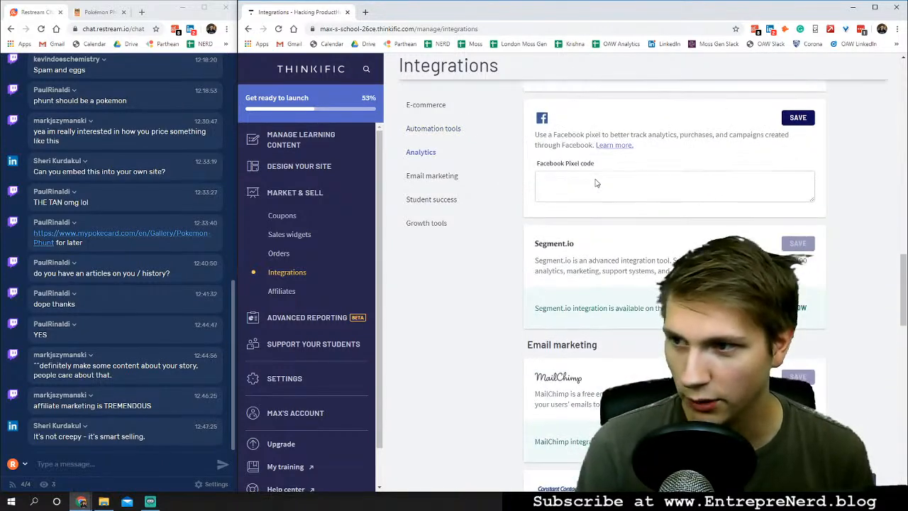
{"action": "scroll", "coordinate": [596, 179], "scroll_direction": "down", "scroll_amount": 3}
{"action": "scroll", "coordinate": [561, 235], "scroll_direction": "down", "scroll_amount": 6}
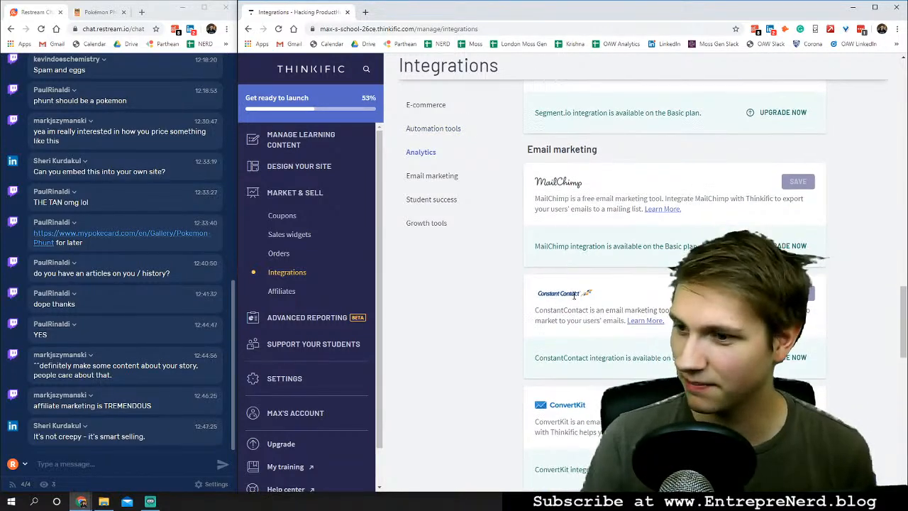
{"action": "scroll", "coordinate": [579, 276], "scroll_direction": "down", "scroll_amount": 6}
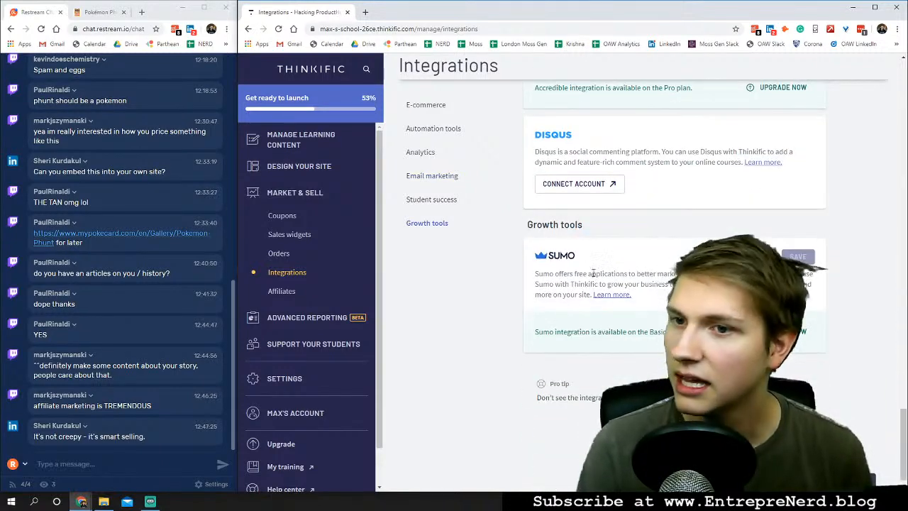
{"action": "scroll", "coordinate": [593, 273], "scroll_direction": "up", "scroll_amount": 10}
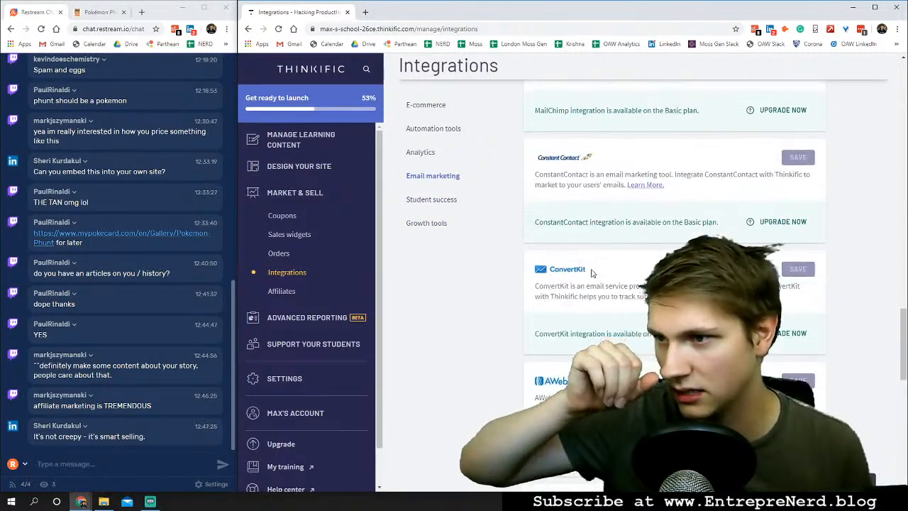
{"action": "scroll", "coordinate": [589, 283], "scroll_direction": "up", "scroll_amount": 4}
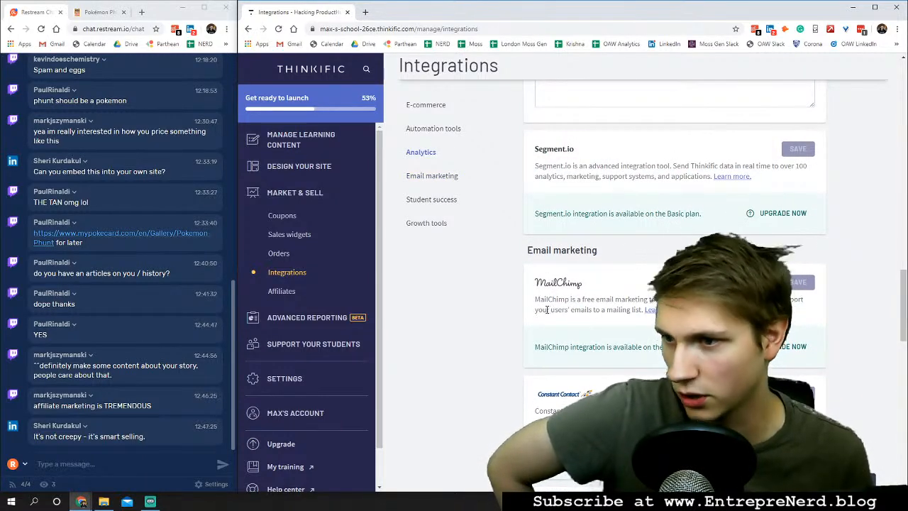
Highlight the MailChimp description about exporting users' emails to a mailing list and jump to the Email marketing integrations.
{"action": "left_click", "coordinate": [620, 299]}
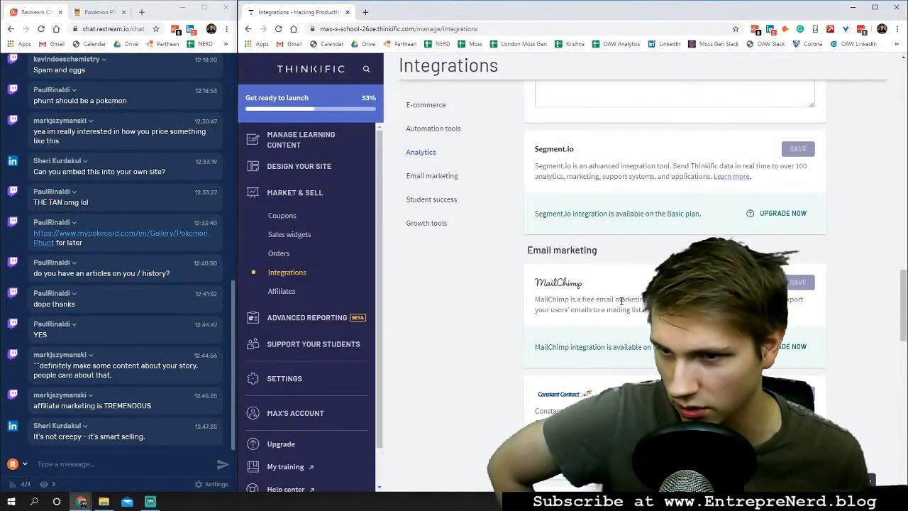
{"action": "left_click_drag", "start_coordinate": [699, 299], "coordinate": [643, 310]}
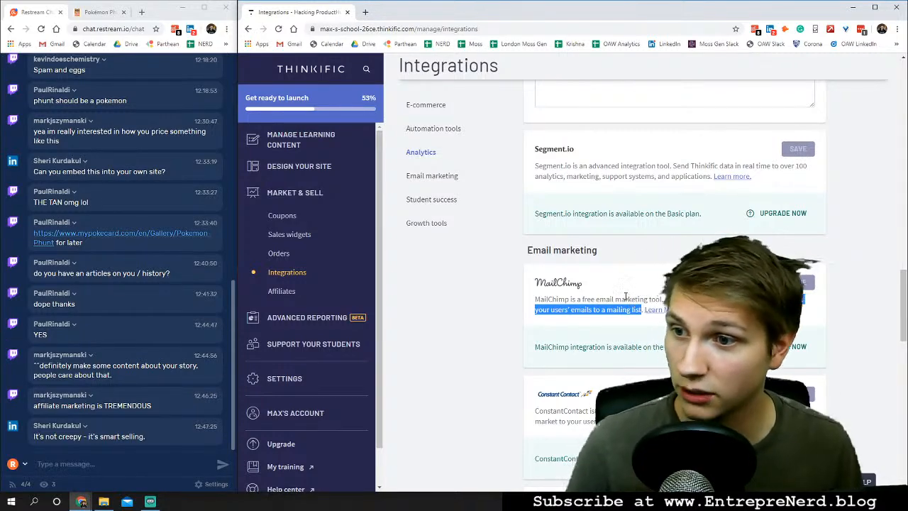
{"action": "left_click", "coordinate": [432, 178]}
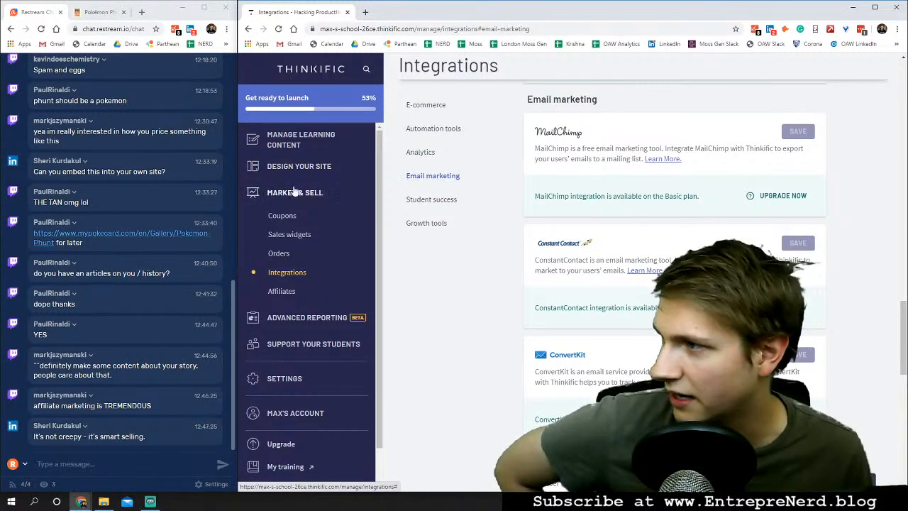
Check the Coupons page and open a preview of the school's website.
{"action": "left_click", "coordinate": [277, 219]}
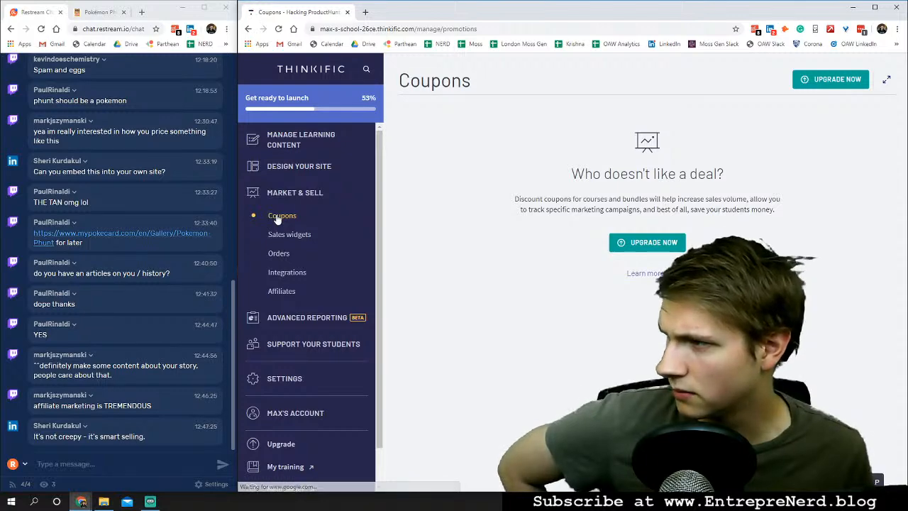
{"action": "left_click", "coordinate": [291, 168]}
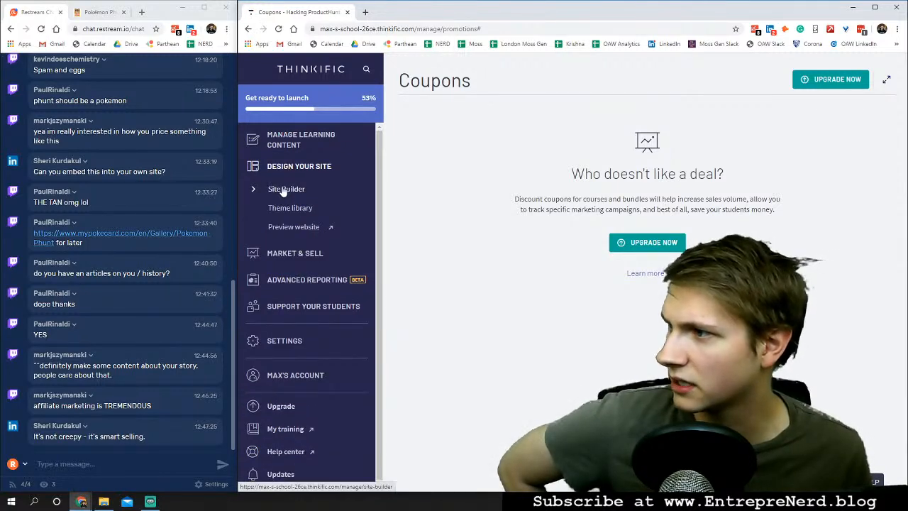
{"action": "left_click", "coordinate": [288, 227]}
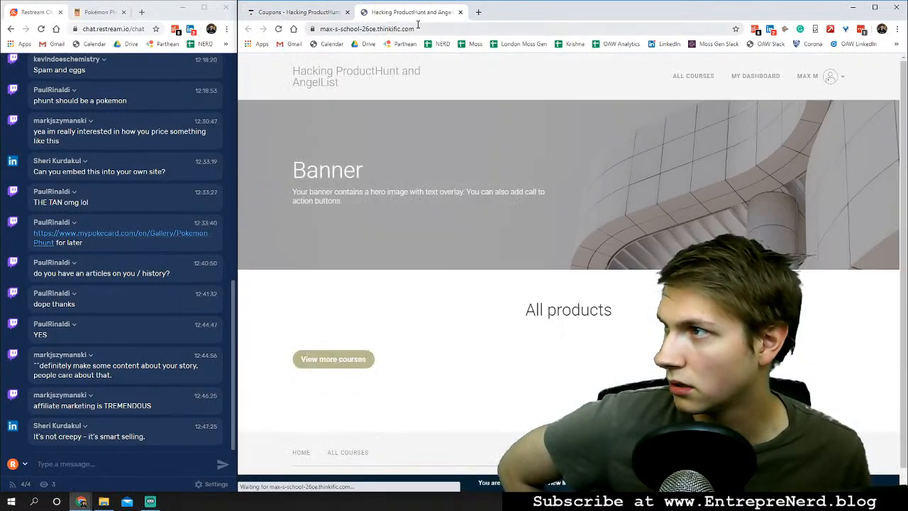
Examine the previewed home page, select its web address and open the All Courses listing to look for the course.
{"action": "left_click", "coordinate": [418, 27]}
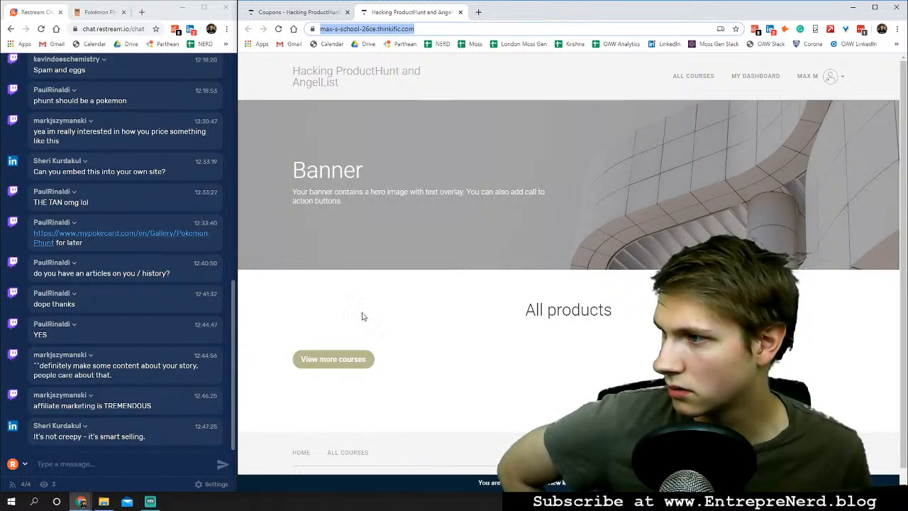
{"action": "scroll", "coordinate": [362, 316], "scroll_direction": "down", "scroll_amount": 1}
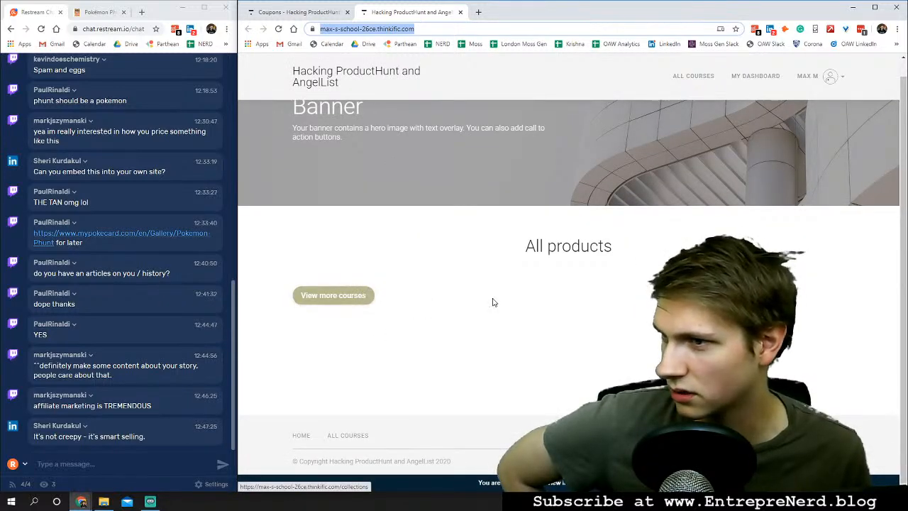
{"action": "scroll", "coordinate": [454, 305], "scroll_direction": "up", "scroll_amount": 1}
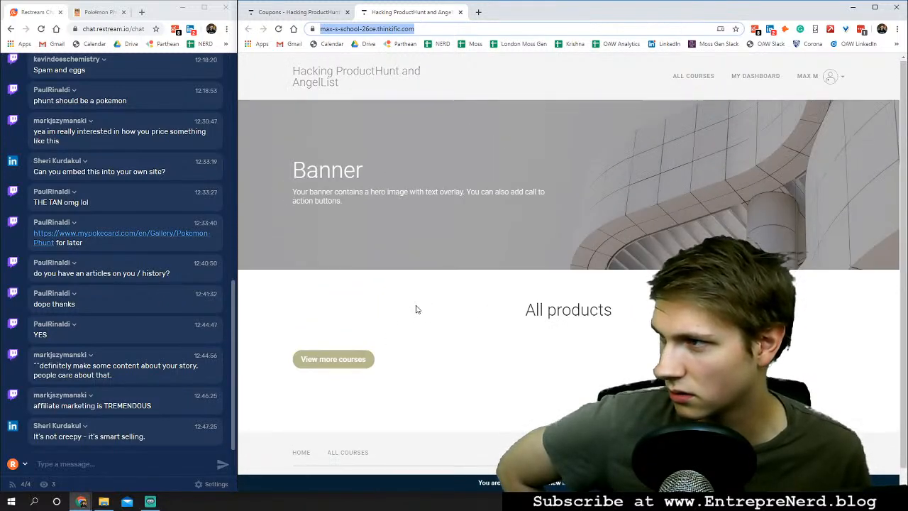
{"action": "left_click", "coordinate": [357, 360]}
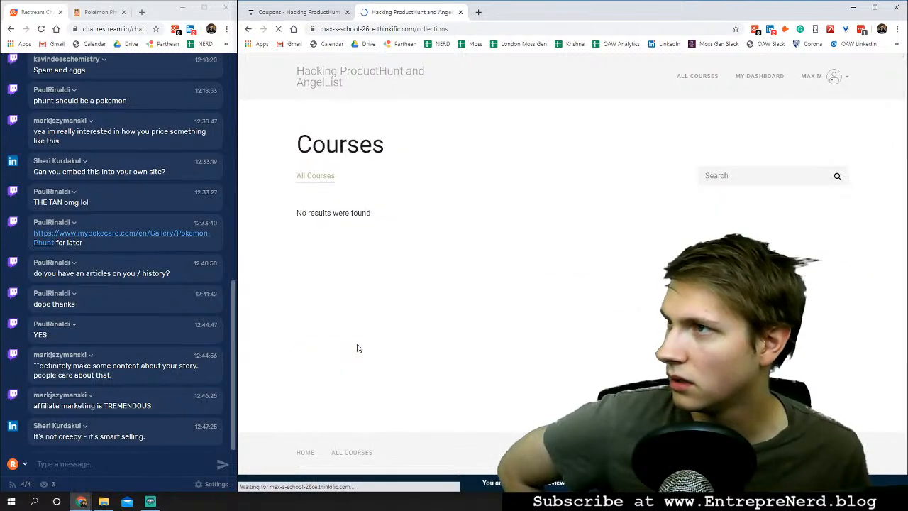
{"action": "left_click", "coordinate": [319, 181]}
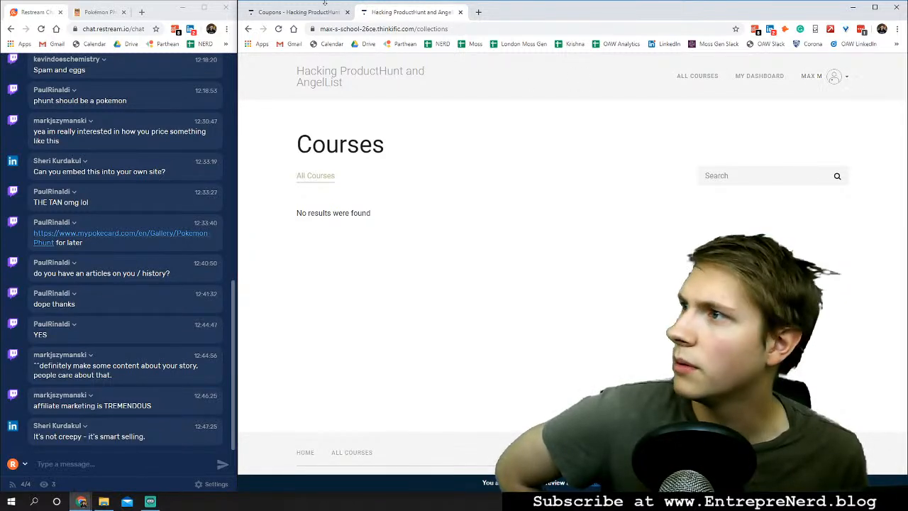
Return to the school's admin pages and open the Hacking ProductHunt / AngelList course from the course list.
{"action": "left_click", "coordinate": [300, 13]}
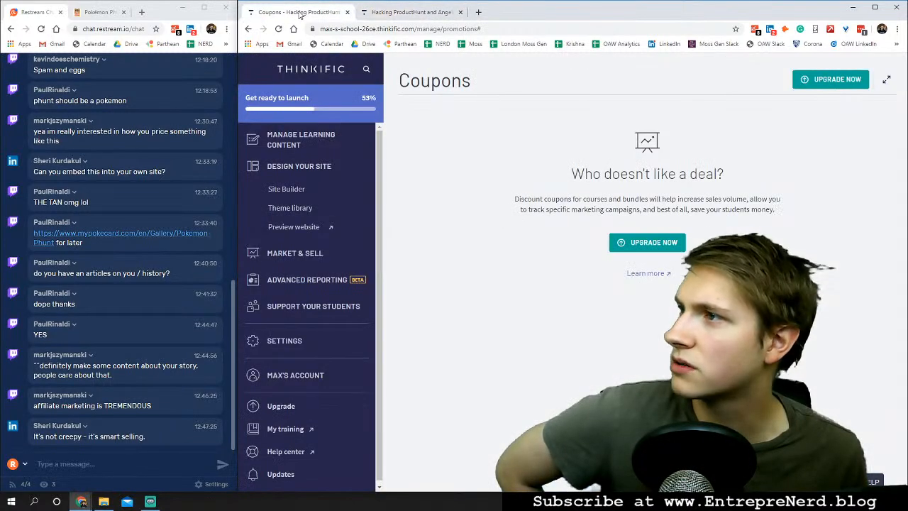
{"action": "left_click", "coordinate": [299, 140]}
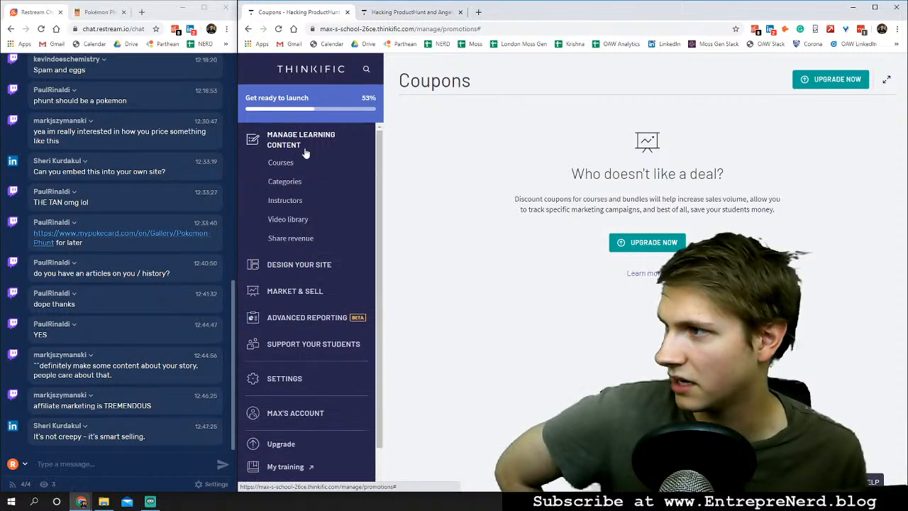
{"action": "left_click", "coordinate": [283, 163]}
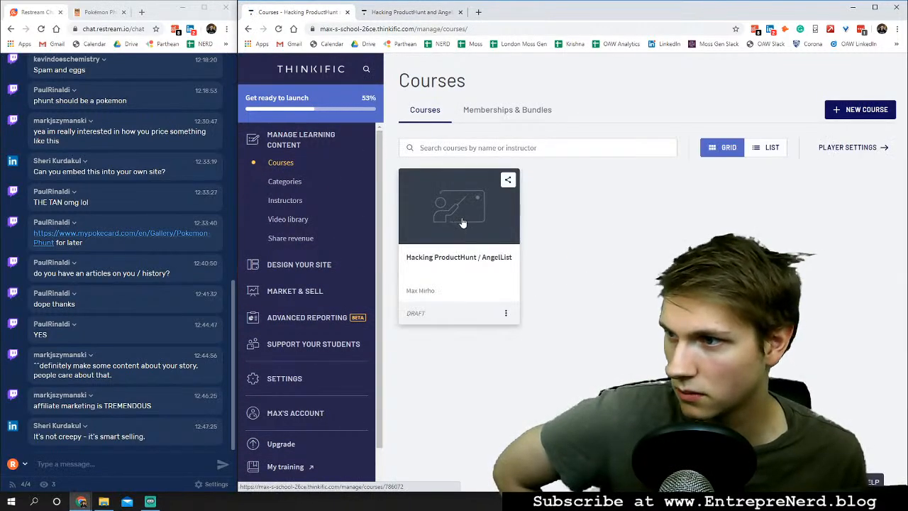
{"action": "left_click", "coordinate": [504, 313]}
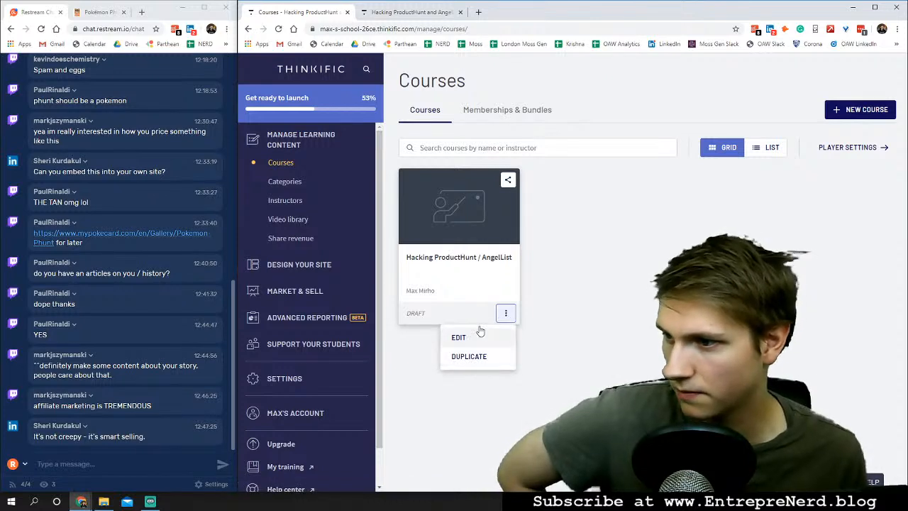
{"action": "left_click", "coordinate": [479, 256]}
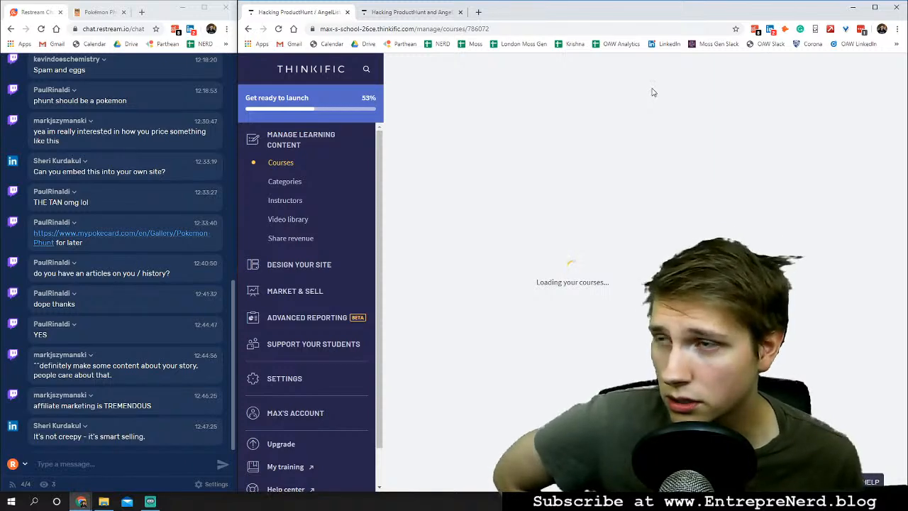
Set the course publish status to Published and save it.
{"action": "left_click", "coordinate": [622, 108]}
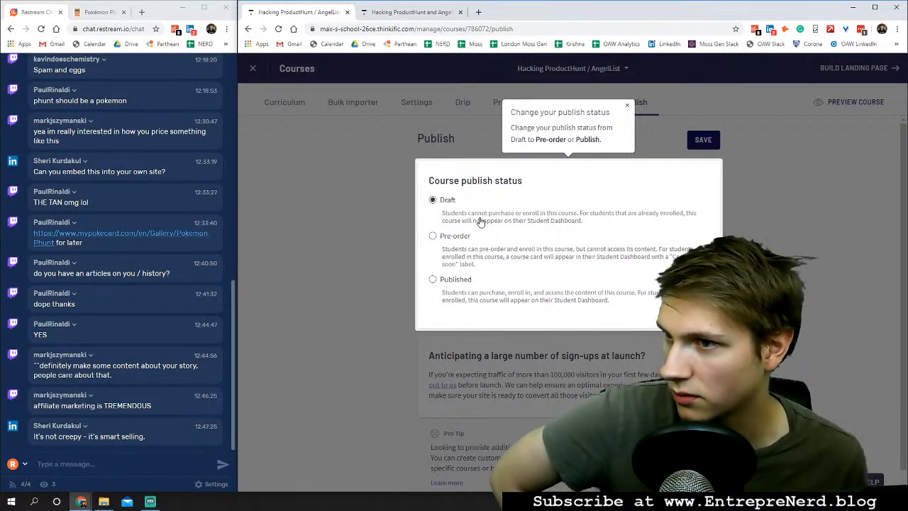
{"action": "left_click", "coordinate": [433, 236]}
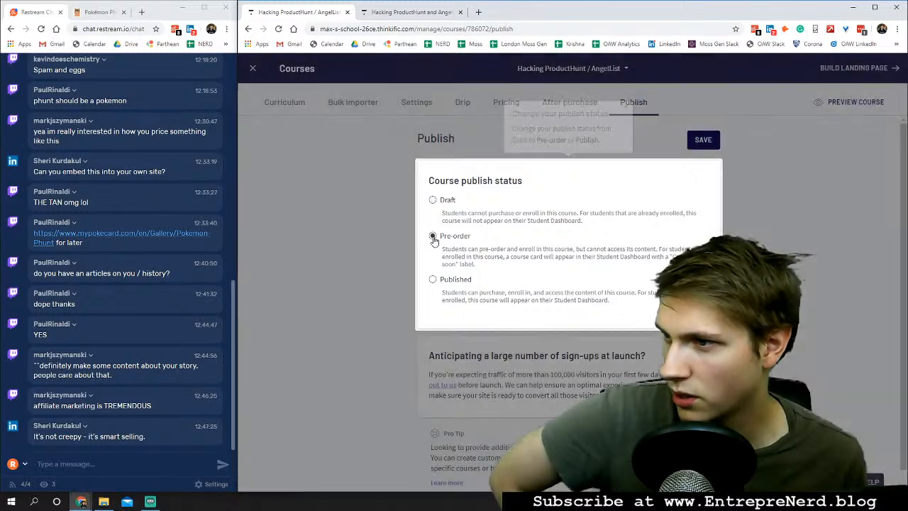
{"action": "left_click", "coordinate": [432, 279]}
{"action": "scroll", "coordinate": [524, 299], "scroll_direction": "down", "scroll_amount": 1}
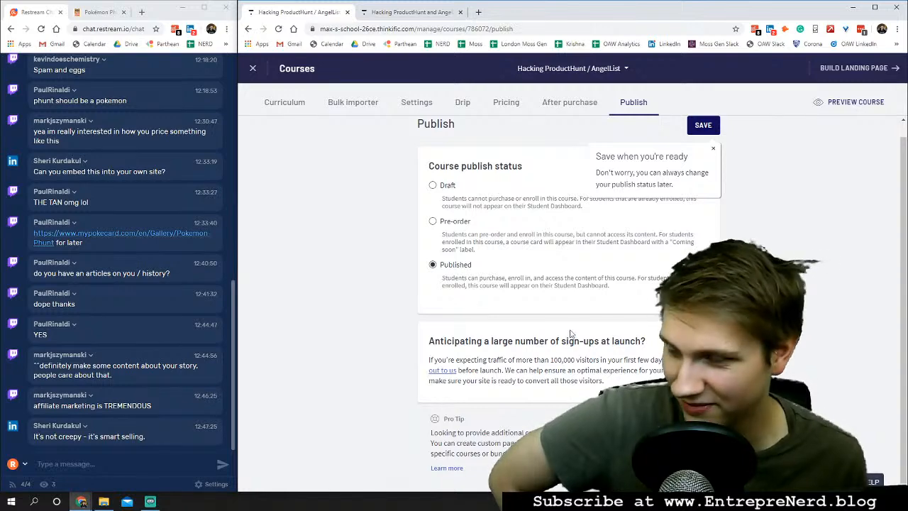
{"action": "scroll", "coordinate": [581, 297], "scroll_direction": "up", "scroll_amount": 1}
{"action": "left_click", "coordinate": [708, 140]}
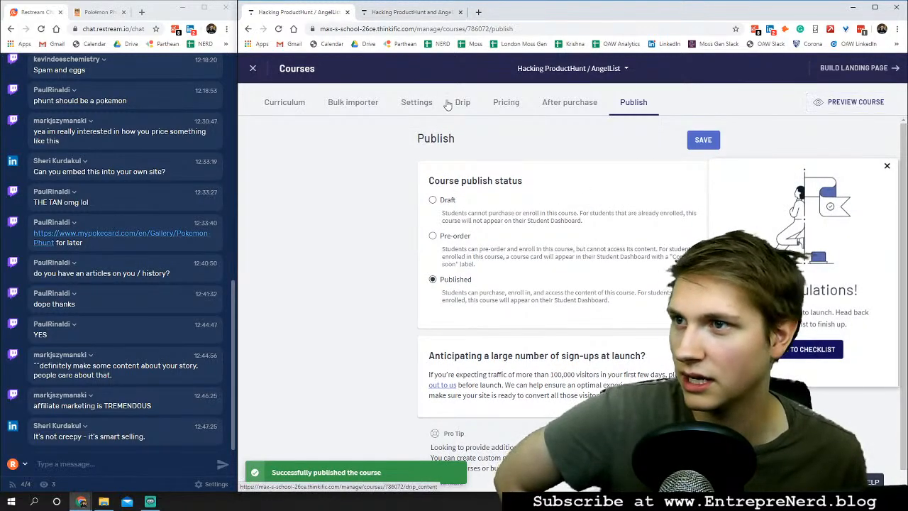
Exit the course editor, replace the old website preview with a fresh one, and open the course's landing page from it.
{"action": "left_click", "coordinate": [255, 71]}
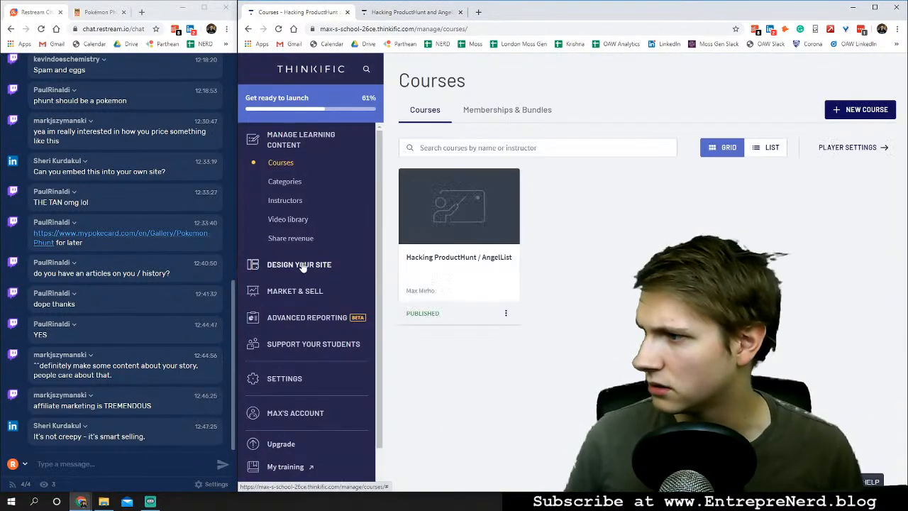
{"action": "left_click", "coordinate": [302, 266]}
{"action": "left_click", "coordinate": [298, 227]}
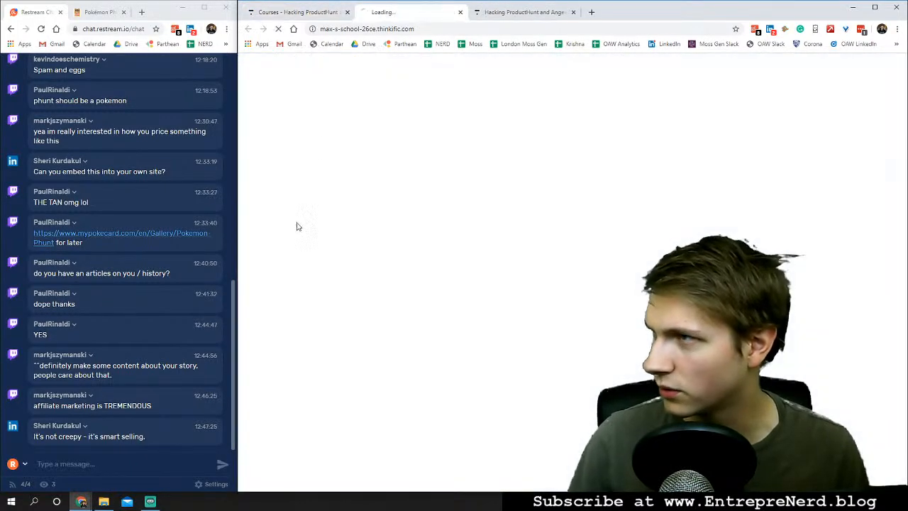
{"action": "left_click", "coordinate": [525, 12]}
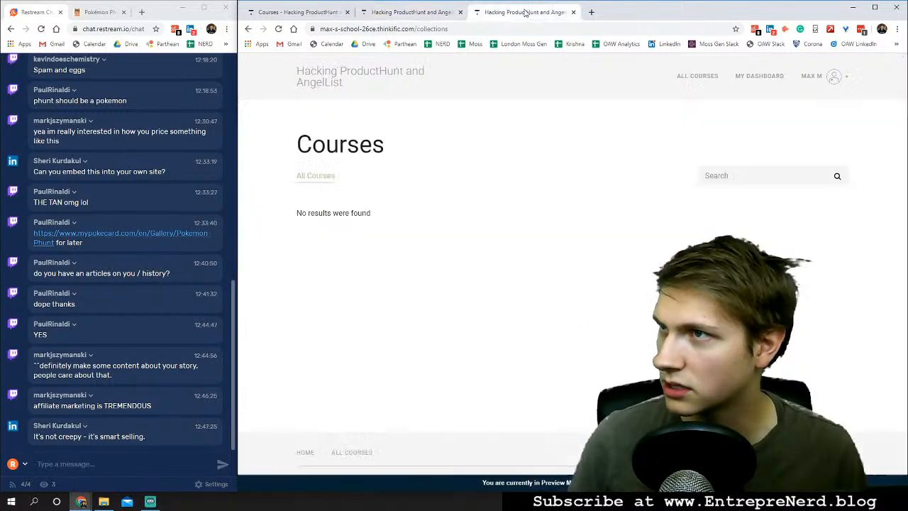
{"action": "left_click", "coordinate": [574, 12]}
{"action": "scroll", "coordinate": [418, 230], "scroll_direction": "down", "scroll_amount": 2}
{"action": "left_click", "coordinate": [386, 291]}
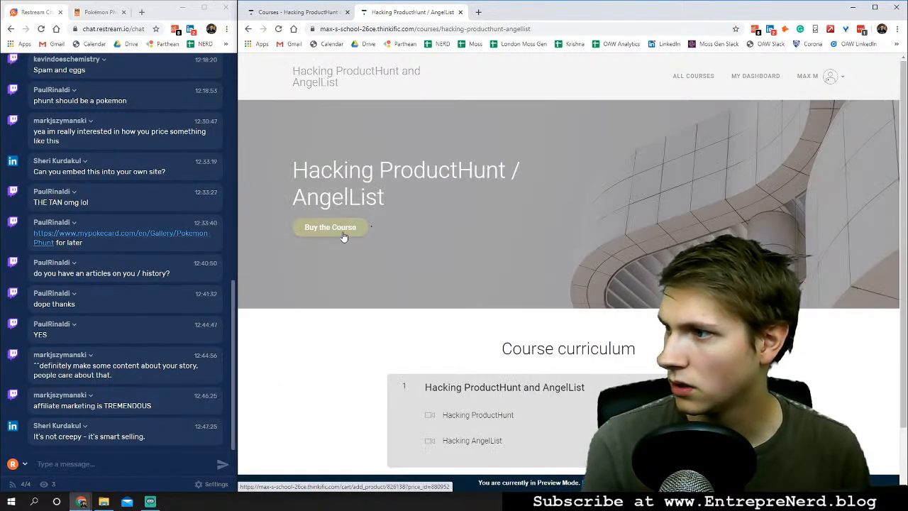
Enter the course through its Buy the Course option and check both lessons, finishing with the Hacking ProductHunt video paused.
{"action": "scroll", "coordinate": [460, 308], "scroll_direction": "down", "scroll_amount": 1}
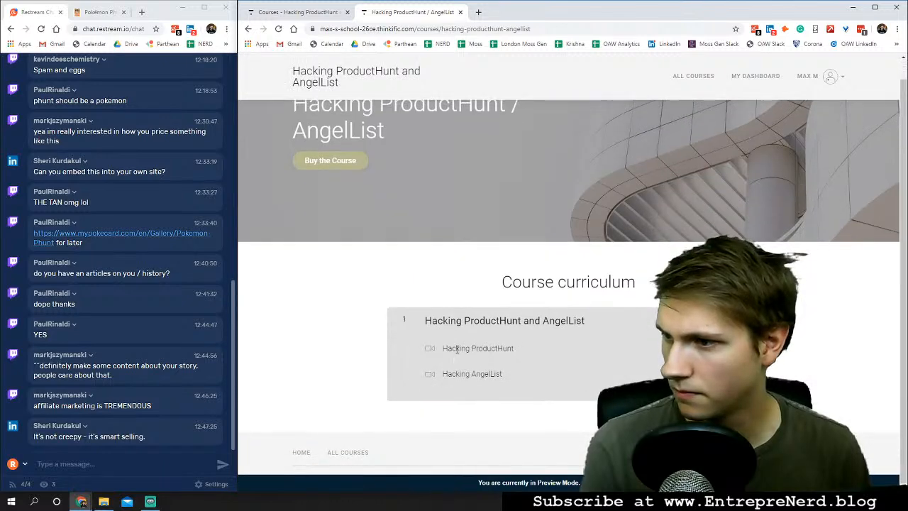
{"action": "left_click", "coordinate": [330, 165]}
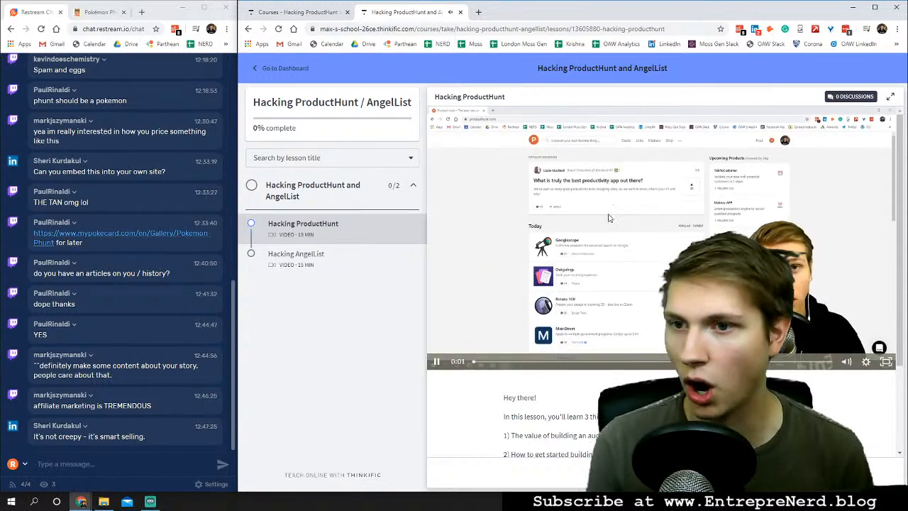
{"action": "left_click", "coordinate": [437, 362]}
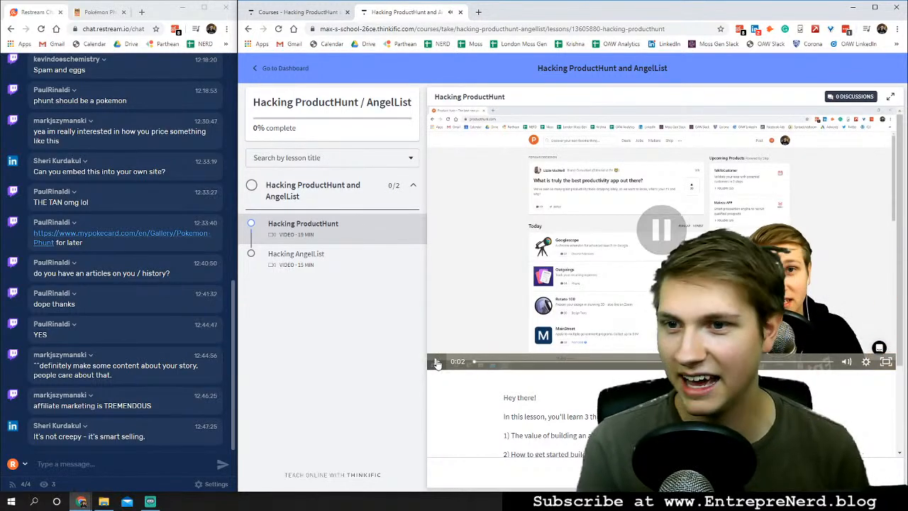
{"action": "scroll", "coordinate": [490, 283], "scroll_direction": "down", "scroll_amount": 2}
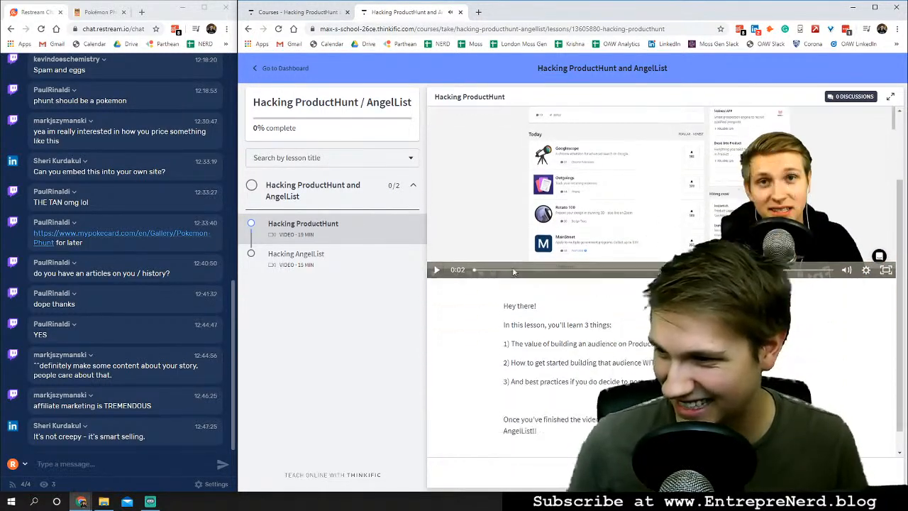
{"action": "left_click", "coordinate": [376, 260]}
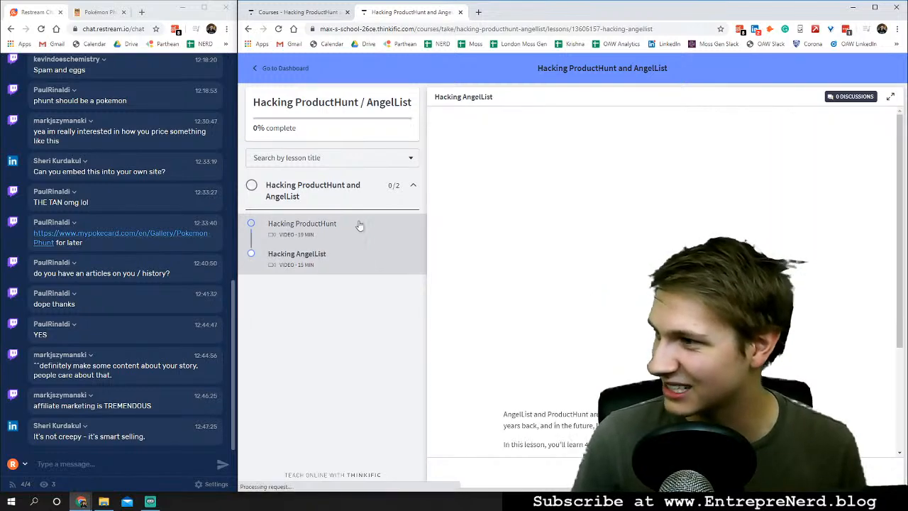
{"action": "left_click", "coordinate": [360, 230]}
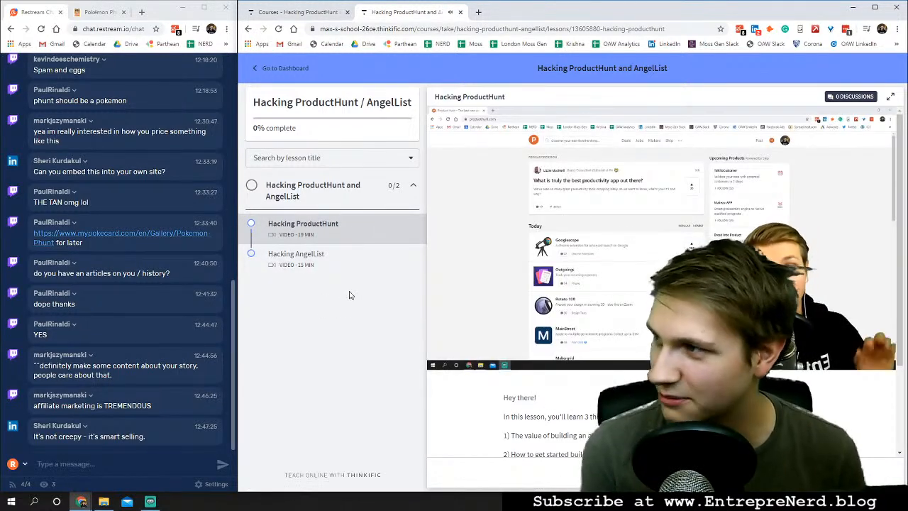
{"action": "left_click", "coordinate": [553, 286]}
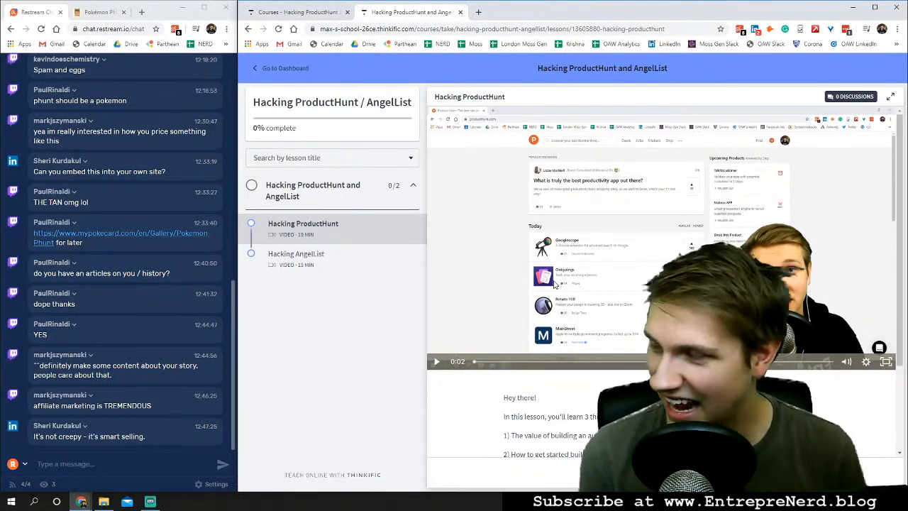
Go back to the admin pages and read the Share revenue page, highlighting parts of its Share the wealth text.
{"action": "left_click", "coordinate": [298, 12]}
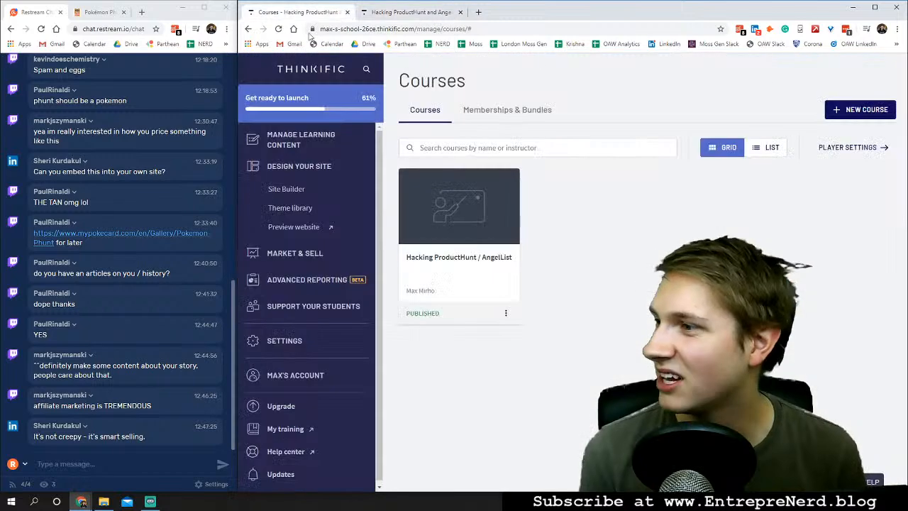
{"action": "left_click", "coordinate": [293, 250]}
{"action": "left_click", "coordinate": [284, 165]}
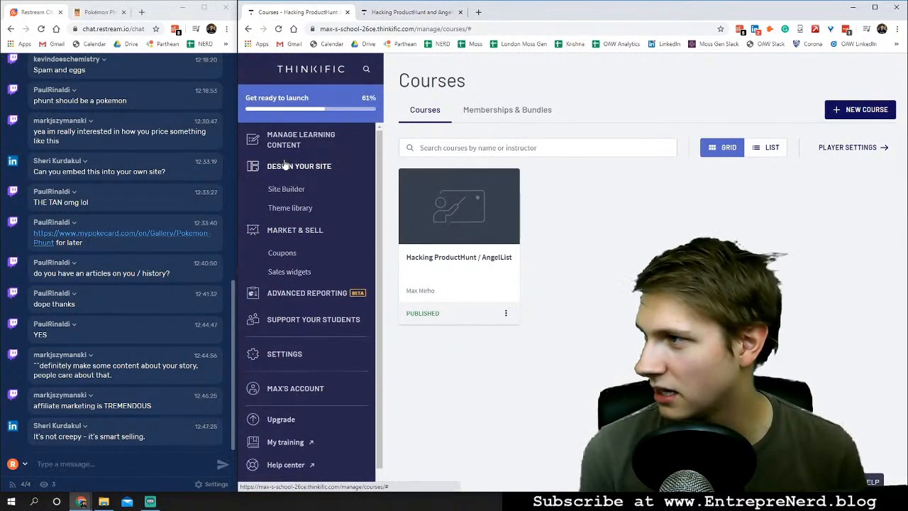
{"action": "left_click", "coordinate": [289, 139]}
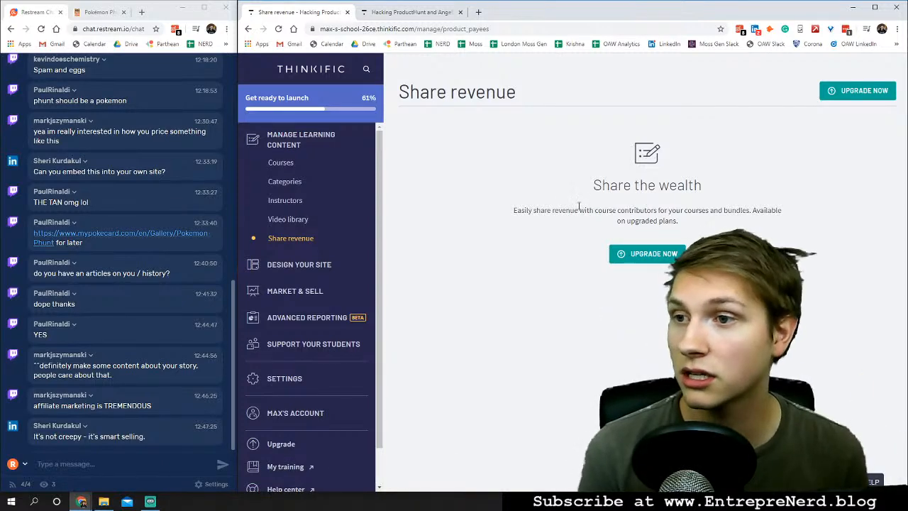
{"action": "left_click_drag", "start_coordinate": [588, 211], "coordinate": [663, 211]}
{"action": "left_click", "coordinate": [663, 211]}
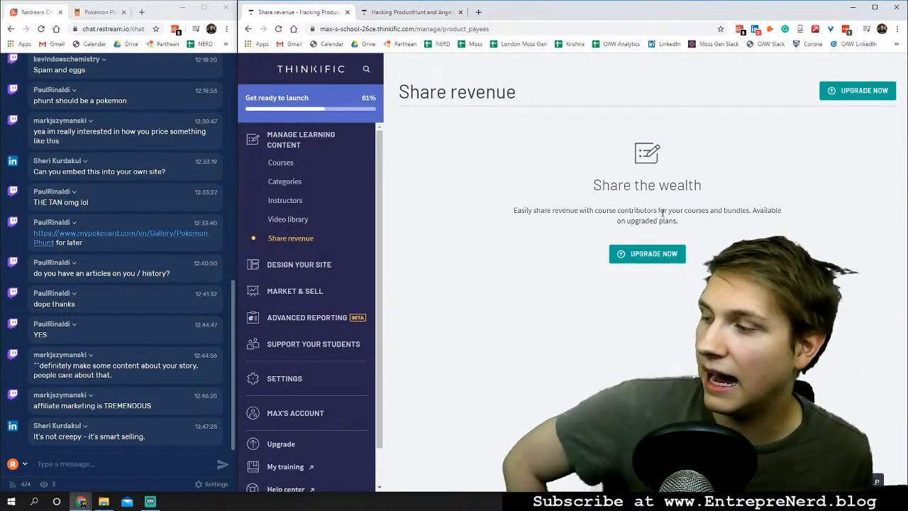
{"action": "left_click_drag", "start_coordinate": [603, 187], "coordinate": [704, 185]}
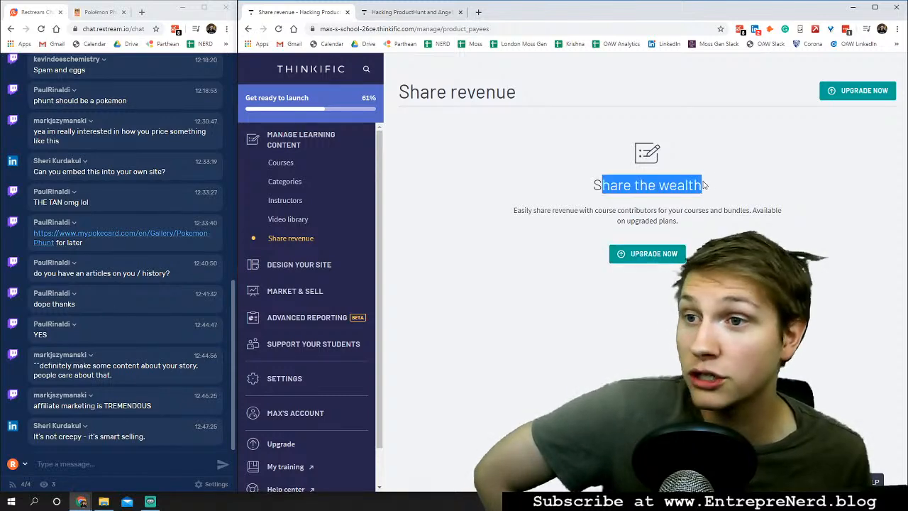
{"action": "left_click", "coordinate": [693, 214]}
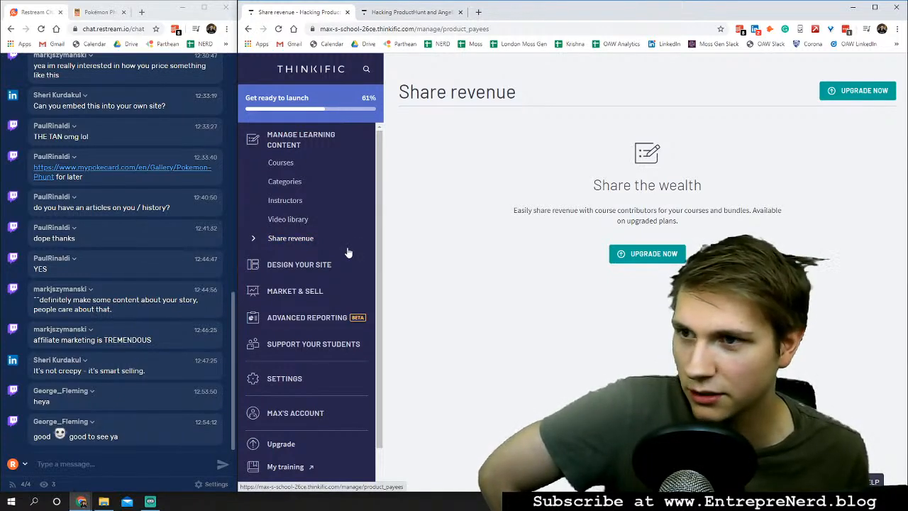
Reopen the course in the admin pages, switch to the course player and sample the Hacking ProductHunt video from about 7:47.
{"action": "left_click", "coordinate": [273, 169]}
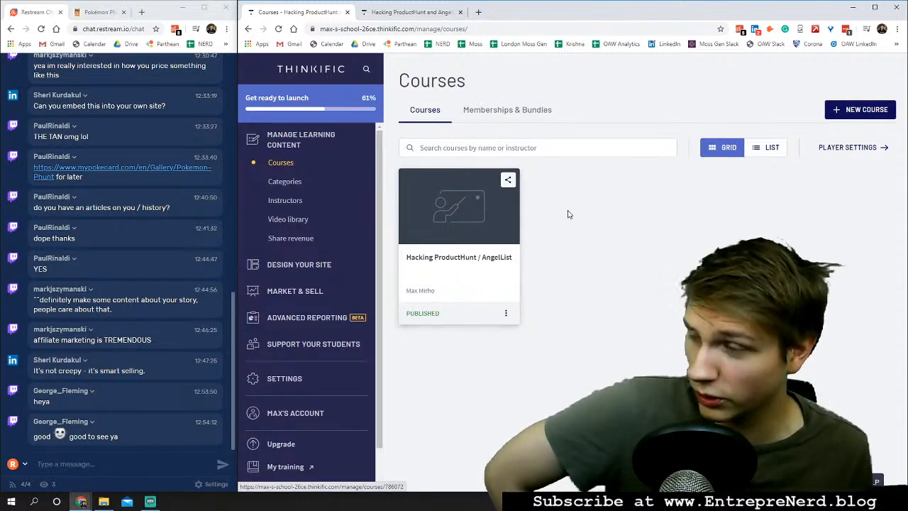
{"action": "left_click", "coordinate": [454, 235]}
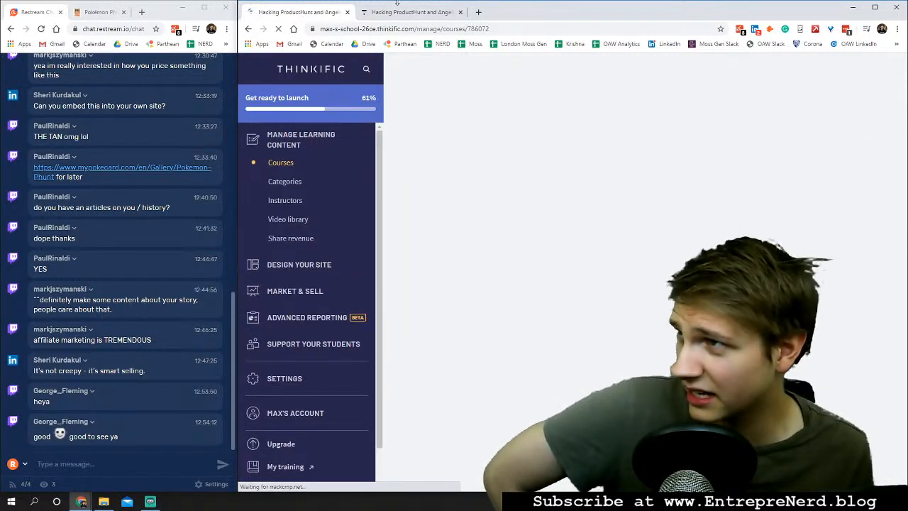
{"action": "left_click", "coordinate": [397, 13]}
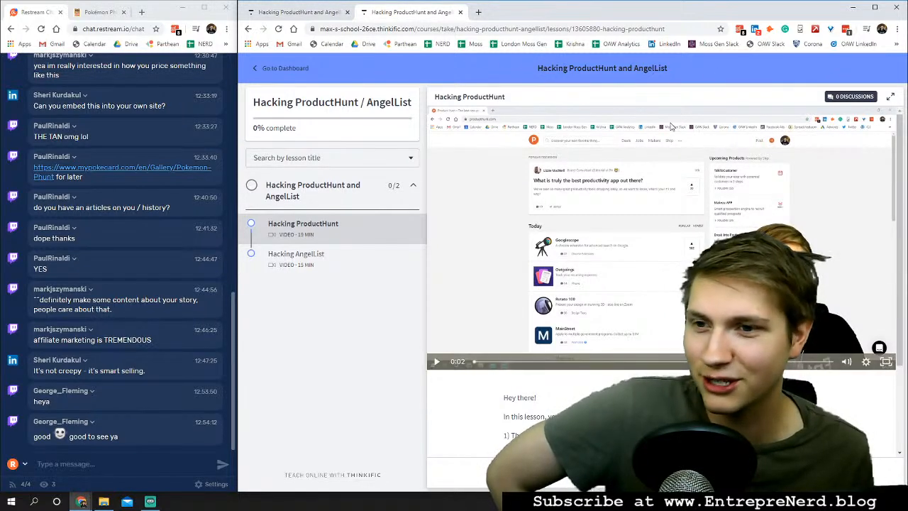
{"action": "left_click", "coordinate": [688, 244]}
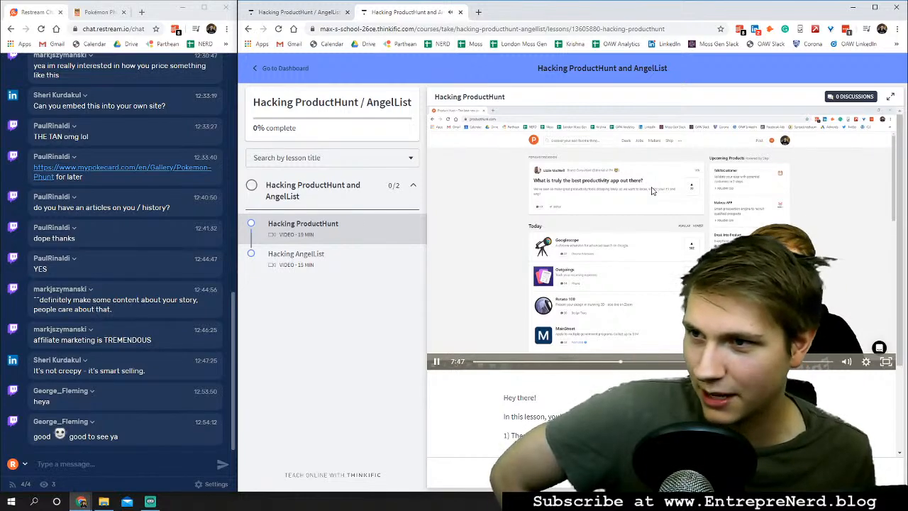
{"action": "left_click", "coordinate": [620, 361]}
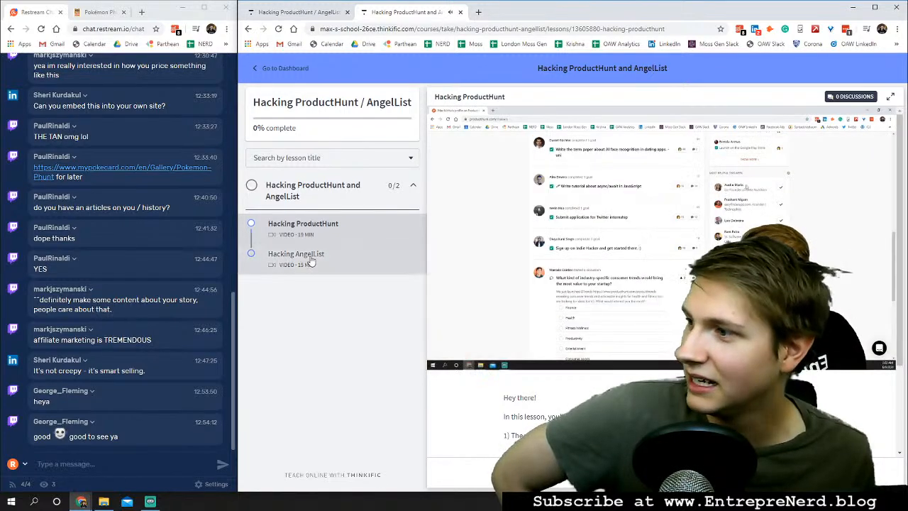
Open the Hacking AngelList lesson, play its video from about 5:32 and pause it.
{"action": "left_click", "coordinate": [334, 256]}
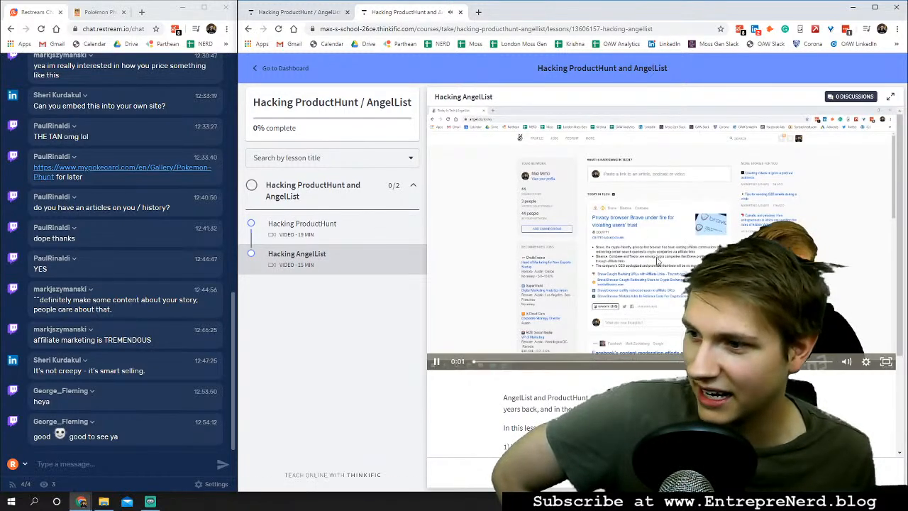
{"action": "left_click", "coordinate": [608, 361]}
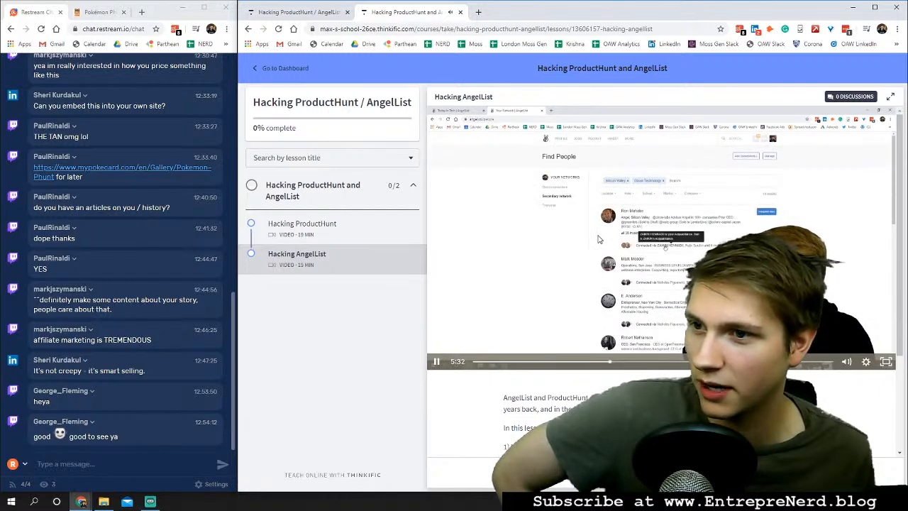
{"action": "left_click", "coordinate": [578, 238]}
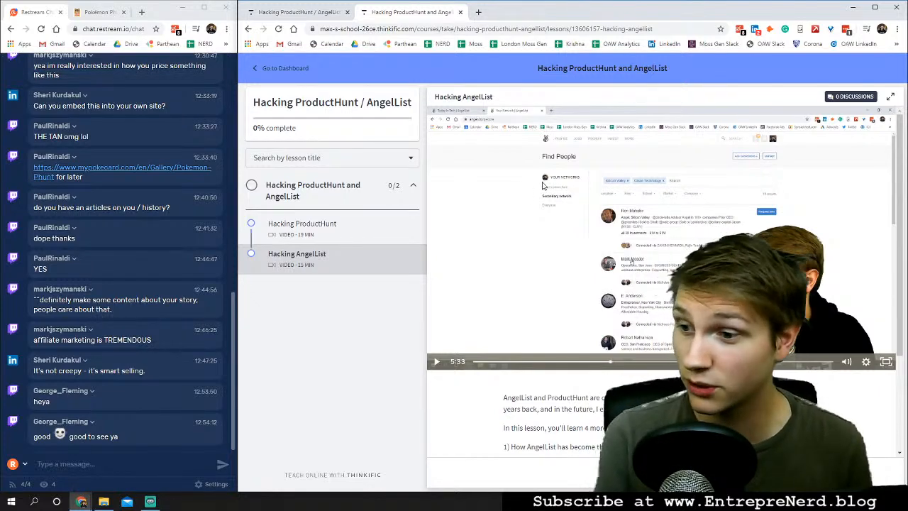
Highlight the Hacking AngelList lesson's description text, and return to the Hacking ProductHunt lesson with its video paused.
{"action": "scroll", "coordinate": [548, 332], "scroll_direction": "down", "scroll_amount": 2}
{"action": "left_click_drag", "start_coordinate": [521, 312], "coordinate": [629, 350]}
{"action": "left_click", "coordinate": [350, 225]}
{"action": "left_click", "coordinate": [580, 297]}
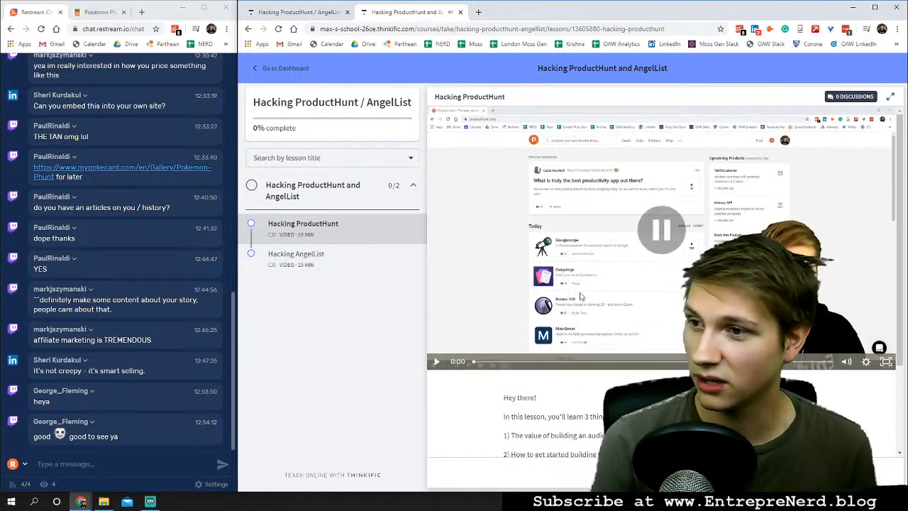
Highlight the Hacking ProductHunt lesson's description text listing what the lesson teaches.
{"action": "scroll", "coordinate": [579, 298], "scroll_direction": "down", "scroll_amount": 2}
{"action": "left_click_drag", "start_coordinate": [505, 359], "coordinate": [635, 380]}
{"action": "left_click", "coordinate": [635, 379]}
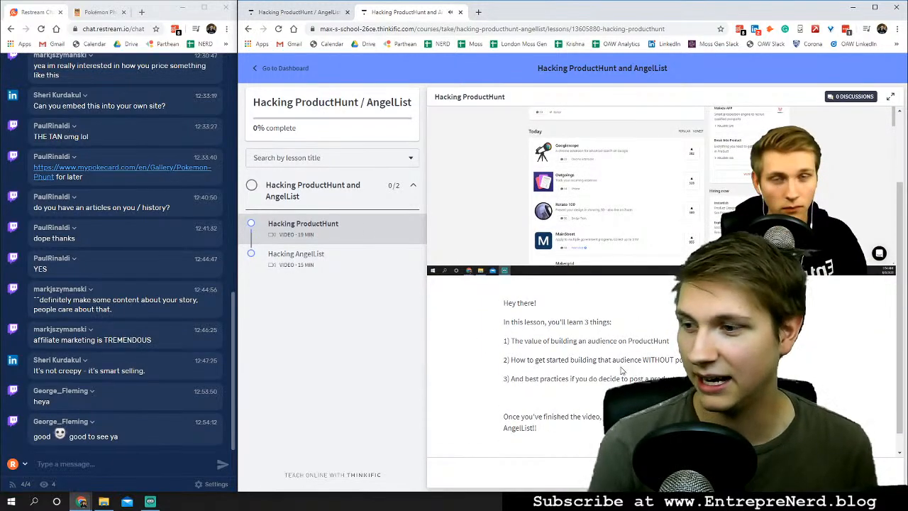
Return to the course's admin pages, set its pricing model to a free course and browse the pricing options.
{"action": "left_click", "coordinate": [312, 12]}
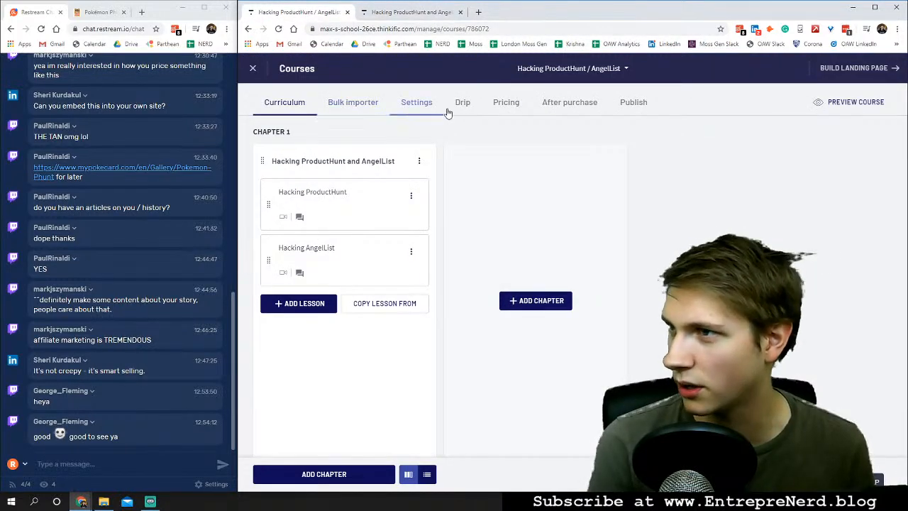
{"action": "left_click", "coordinate": [515, 108]}
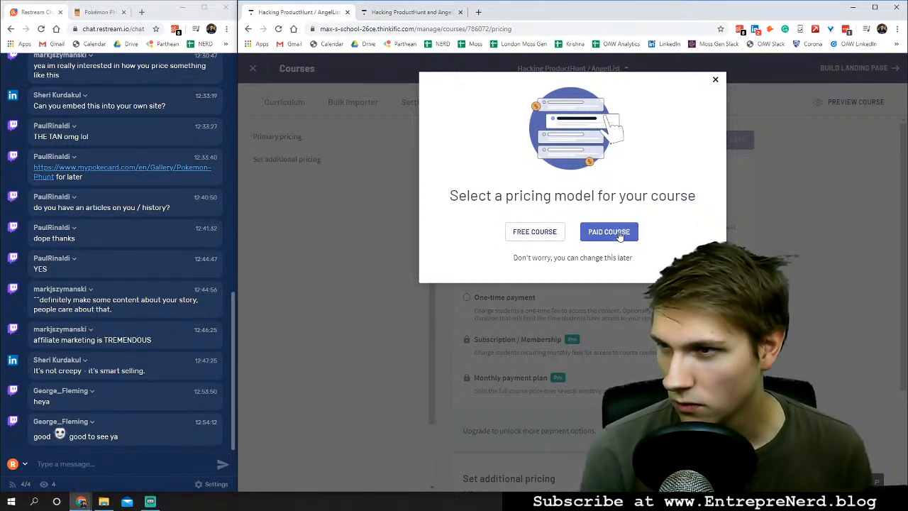
{"action": "left_click", "coordinate": [522, 234]}
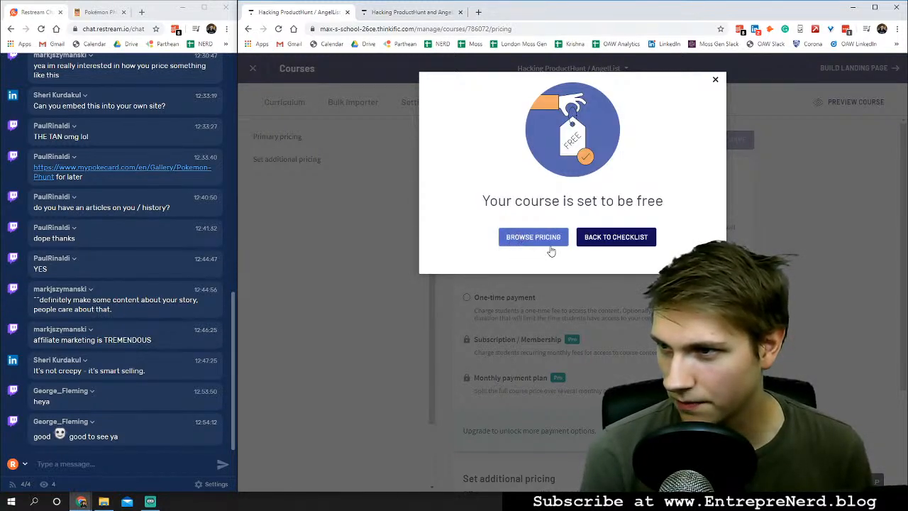
{"action": "left_click", "coordinate": [533, 238]}
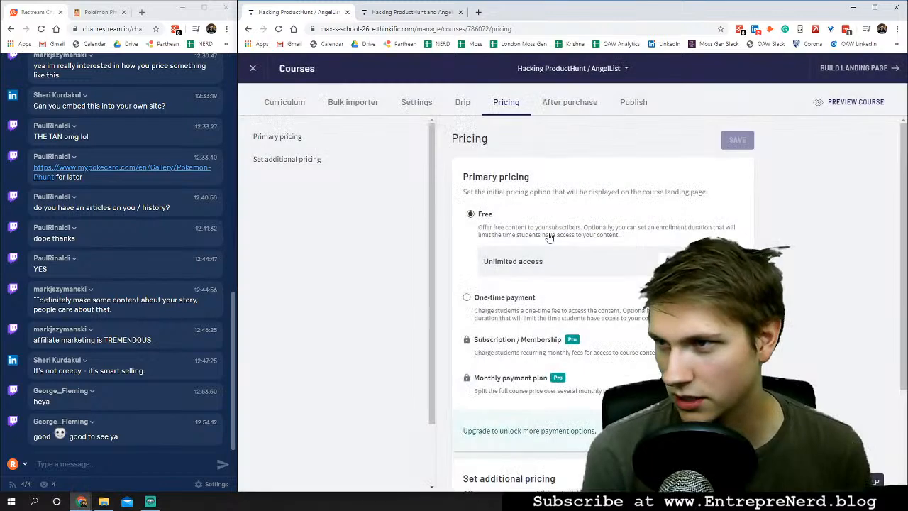
Check the One-time payment option in the primary pricing, and save the course as Free with no expiry days.
{"action": "left_click", "coordinate": [468, 297]}
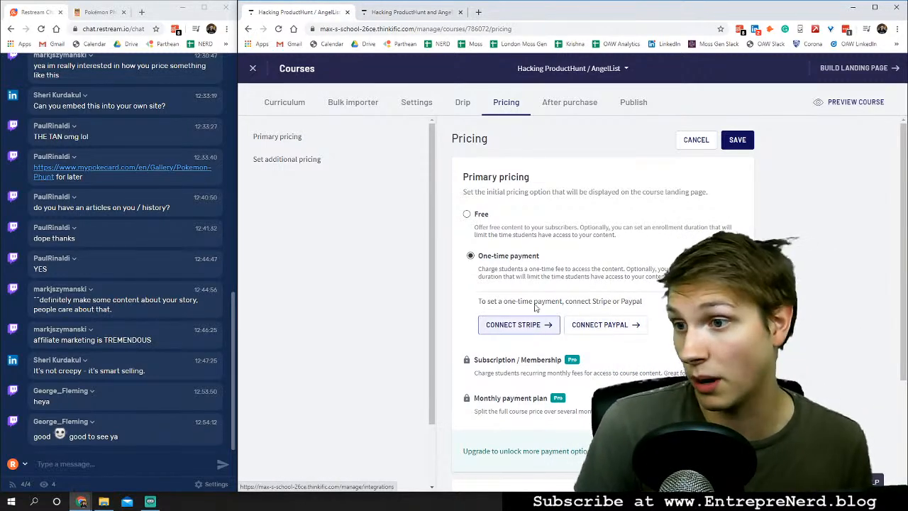
{"action": "left_click", "coordinate": [475, 215]}
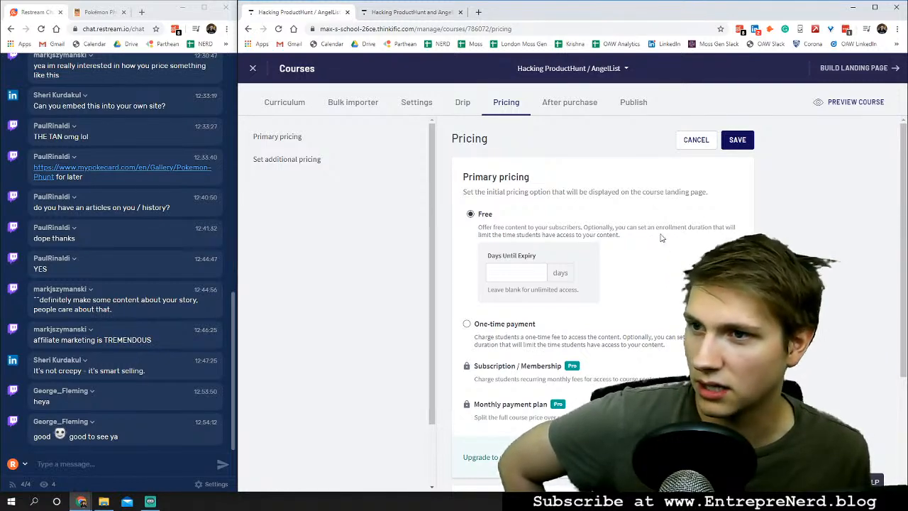
{"action": "left_click", "coordinate": [742, 144]}
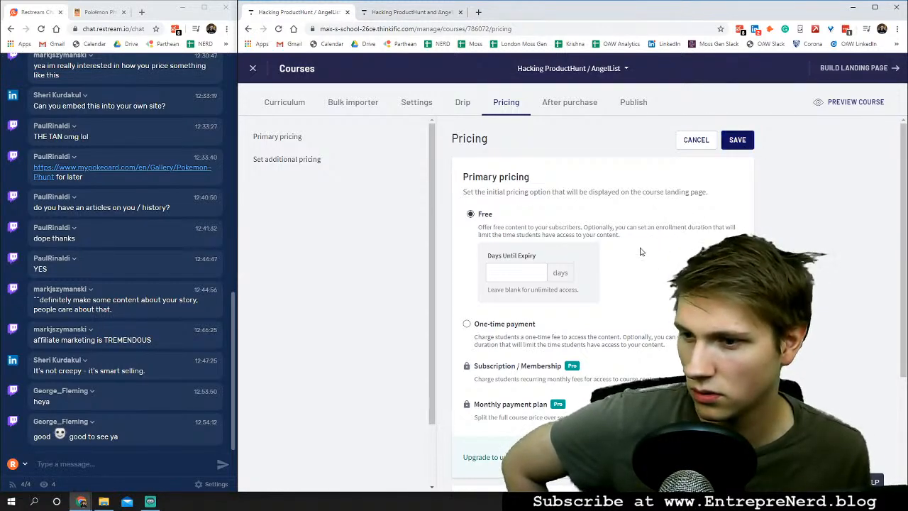
{"action": "scroll", "coordinate": [641, 251], "scroll_direction": "down", "scroll_amount": 2}
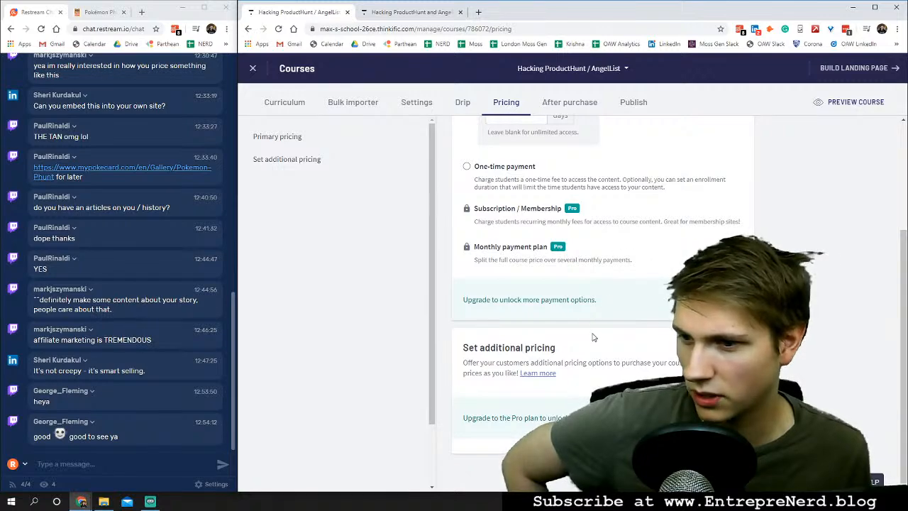
{"action": "scroll", "coordinate": [594, 333], "scroll_direction": "up", "scroll_amount": 3}
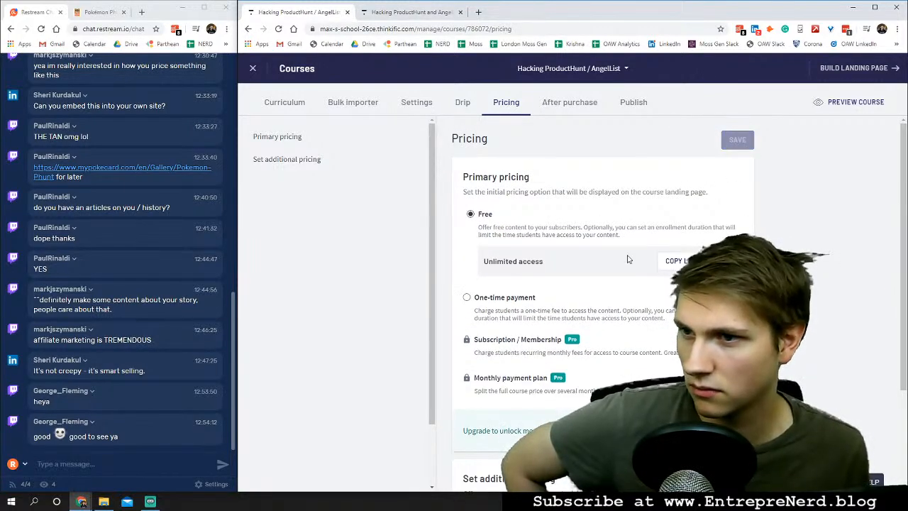
Copy the free pricing's enrollment link into the Restream chat, and open the LinkedIn live stream from the connected channels.
{"action": "left_click", "coordinate": [676, 259]}
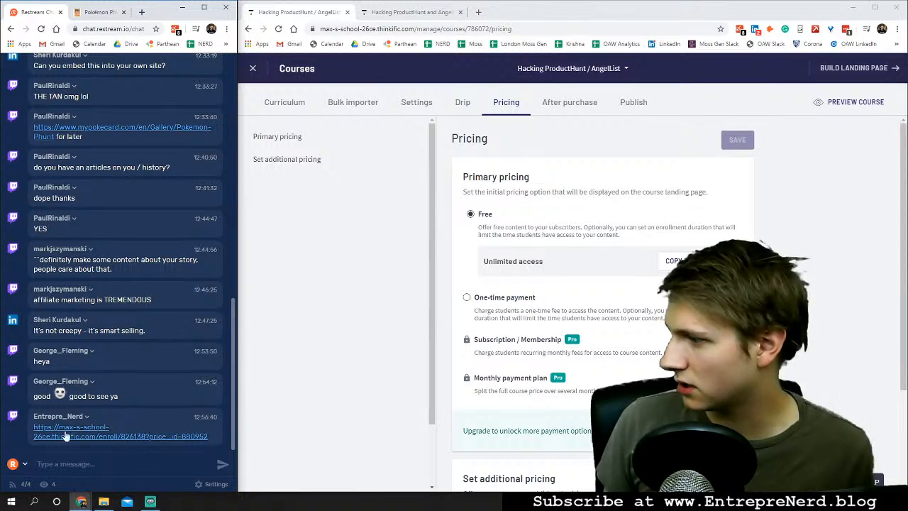
{"action": "left_click", "coordinate": [27, 483]}
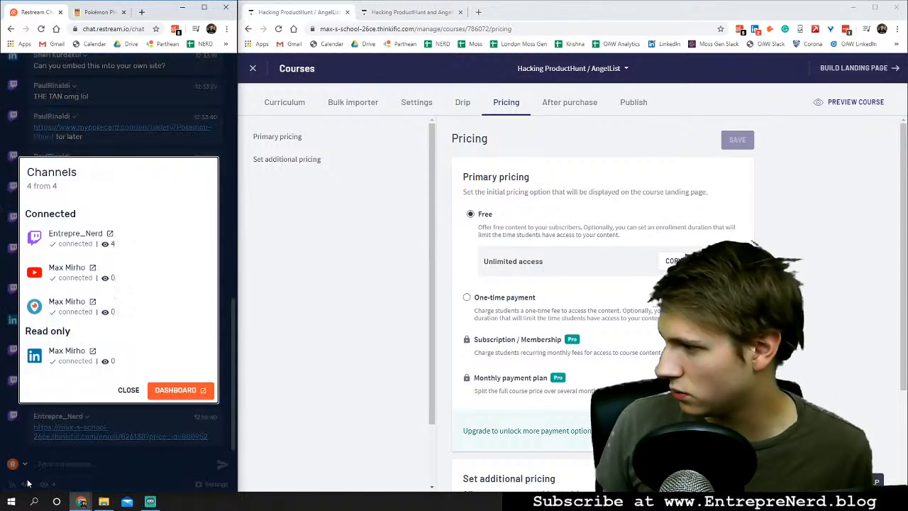
{"action": "left_click", "coordinate": [93, 350]}
{"action": "left_click", "coordinate": [112, 13]}
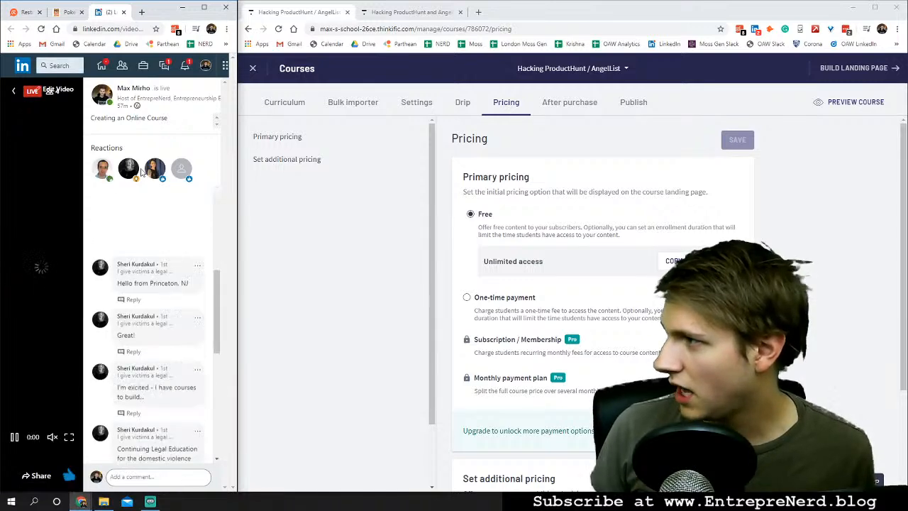
Read through the viewers' comments on the LinkedIn live stream and the messages in the Restream chat.
{"action": "mouse_move", "coordinate": [153, 174]}
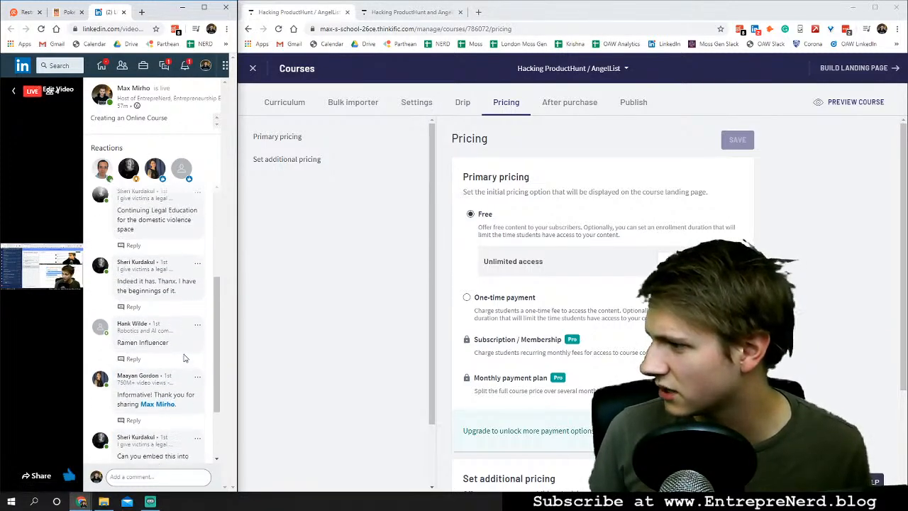
{"action": "left_click", "coordinate": [25, 12]}
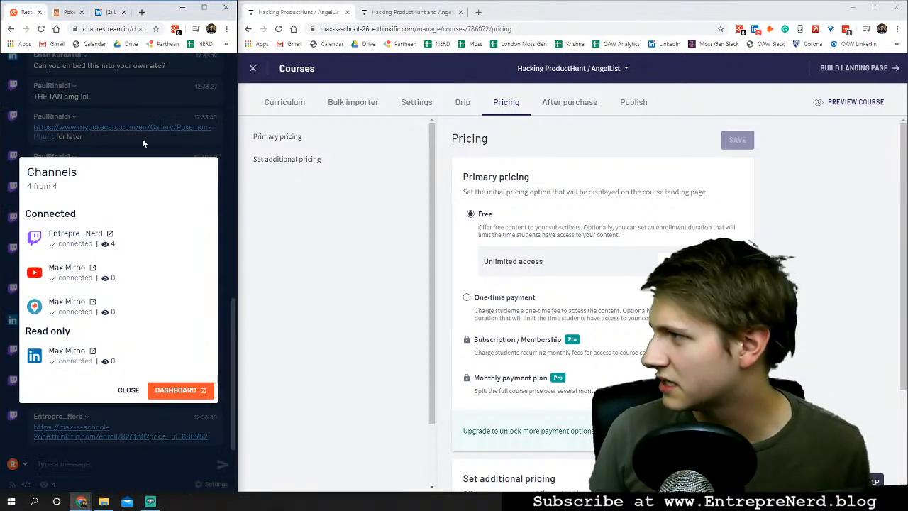
{"action": "left_click", "coordinate": [142, 142]}
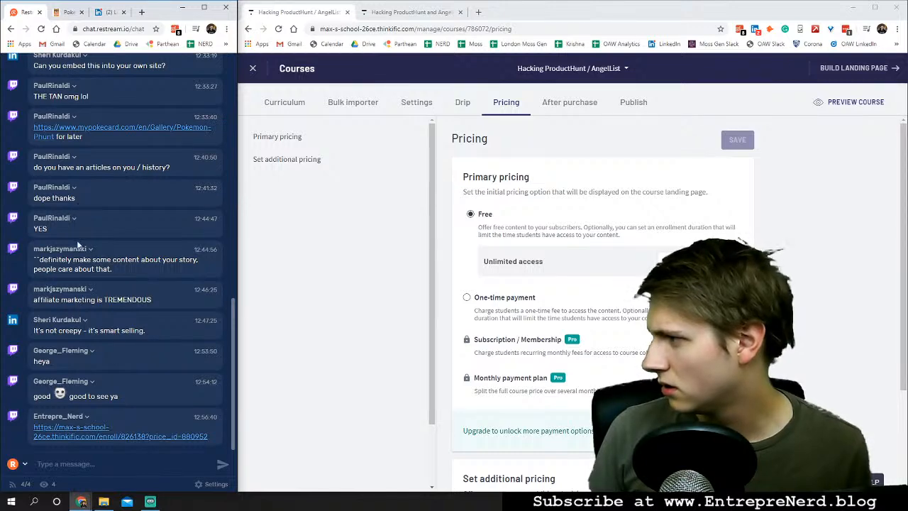
{"action": "scroll", "coordinate": [80, 381], "scroll_direction": "up", "scroll_amount": 5}
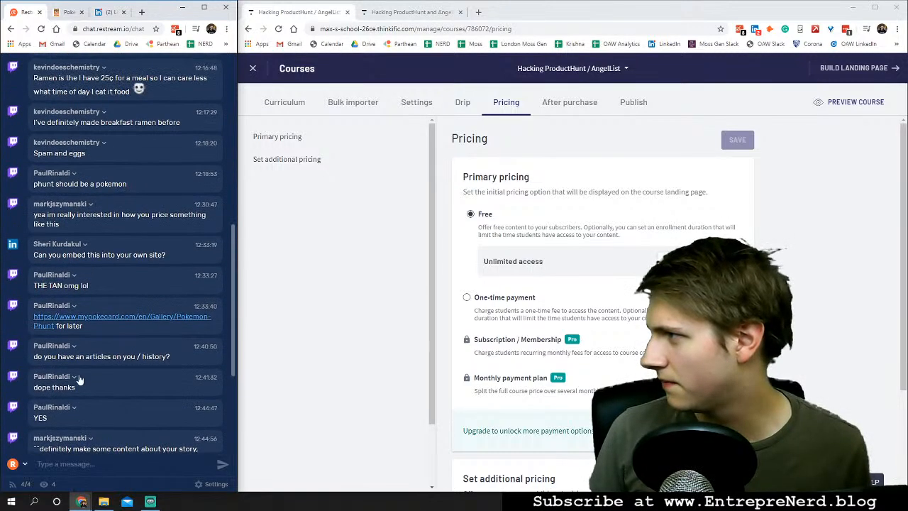
{"action": "scroll", "coordinate": [80, 381], "scroll_direction": "down", "scroll_amount": 5}
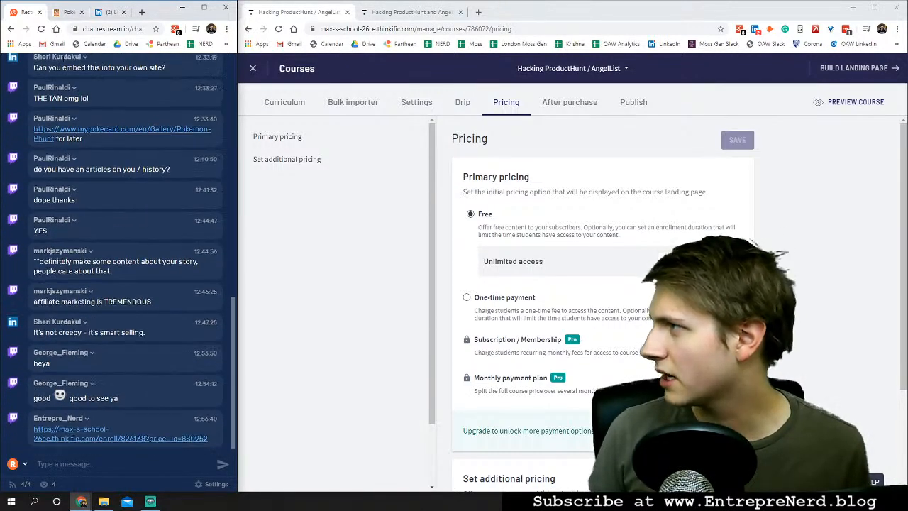
{"action": "left_click", "coordinate": [108, 12]}
{"action": "scroll", "coordinate": [161, 240], "scroll_direction": "up", "scroll_amount": 5}
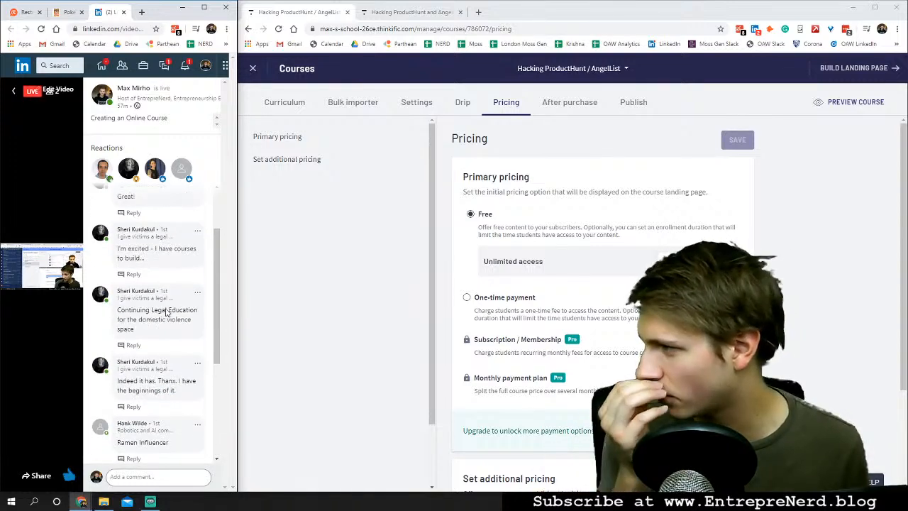
{"action": "scroll", "coordinate": [165, 315], "scroll_direction": "down", "scroll_amount": 5}
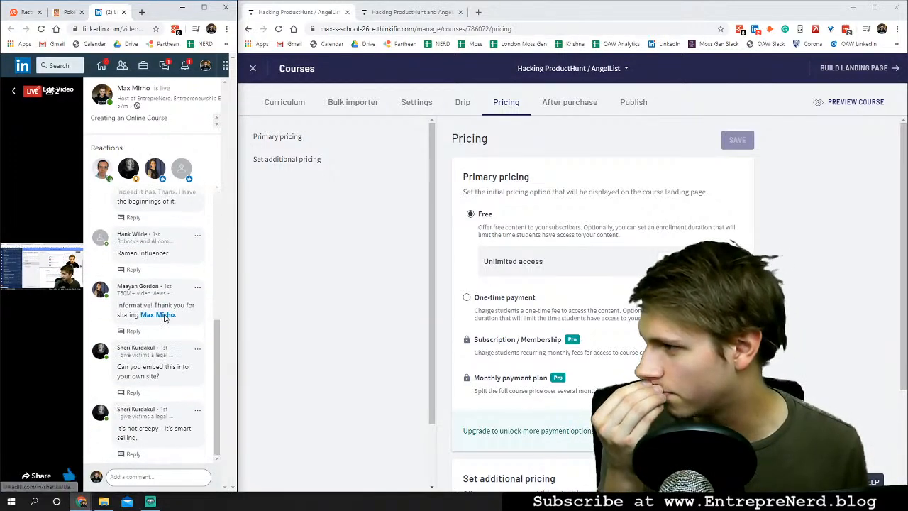
{"action": "mouse_move", "coordinate": [137, 291]}
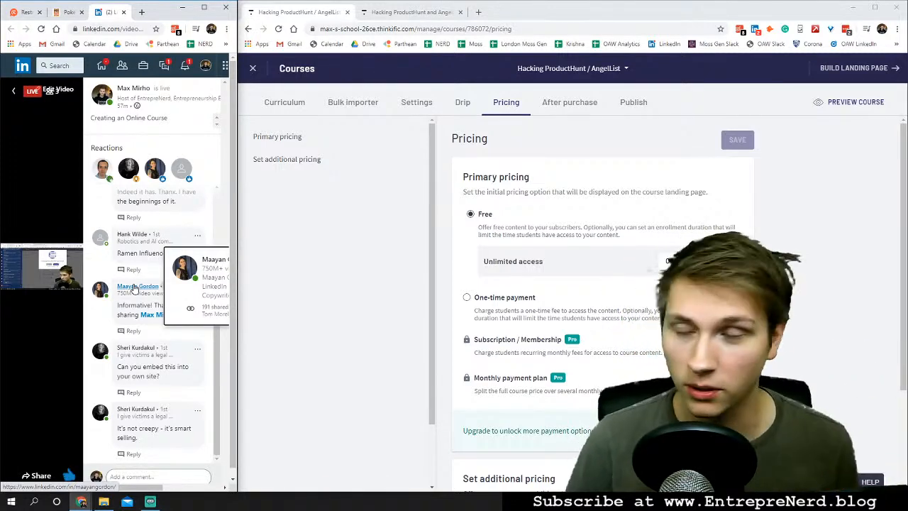
Post the comment "Heres the course we built to test!" on the LinkedIn live stream, followed by the copied enrollment link.
{"action": "left_click", "coordinate": [163, 477]}
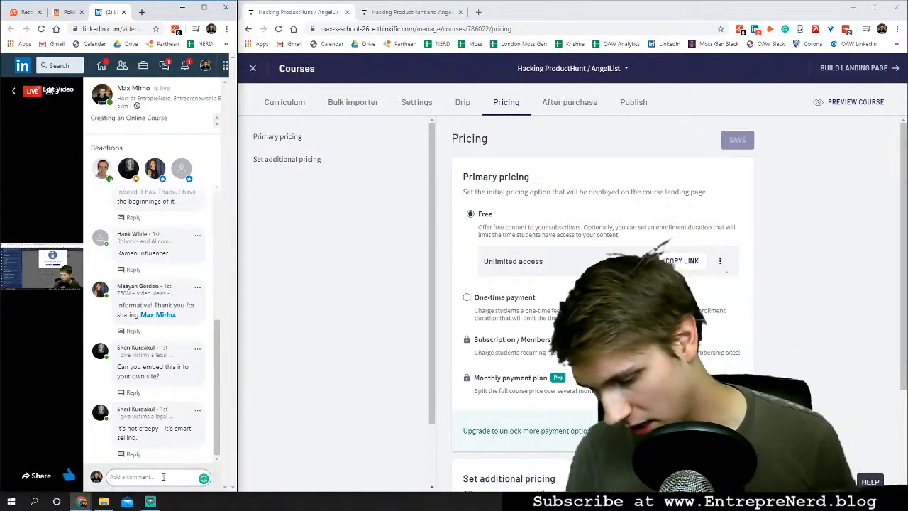
{"action": "type", "text": "He"}
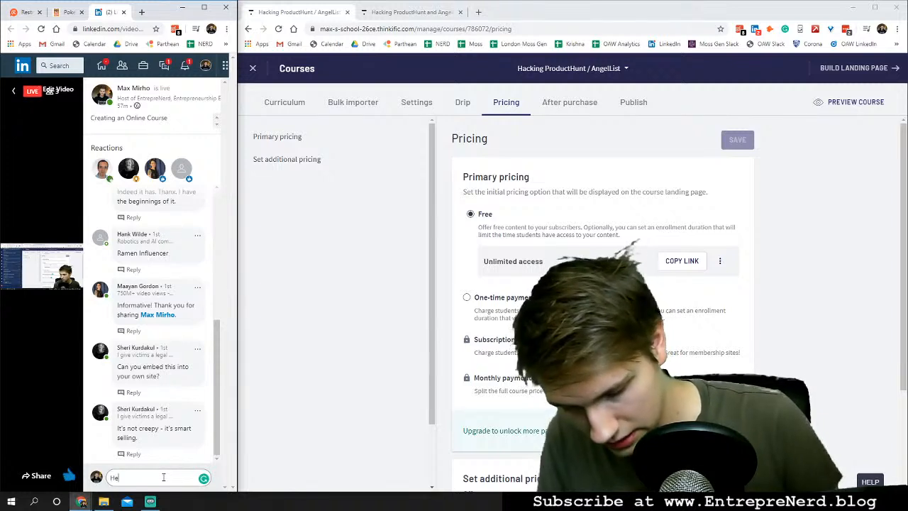
{"action": "type", "text": "res the courses"}
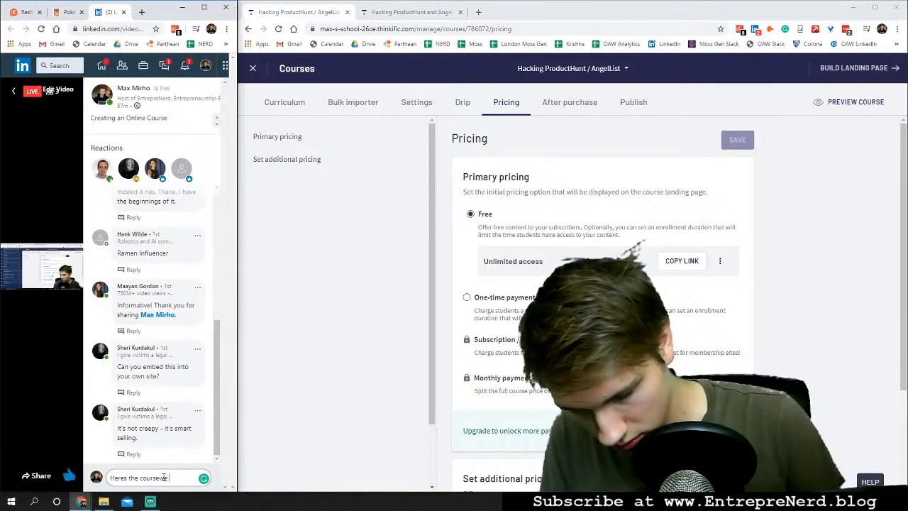
{"action": "key", "text": "BackSpace"}
{"action": "type", "text": " we b"}
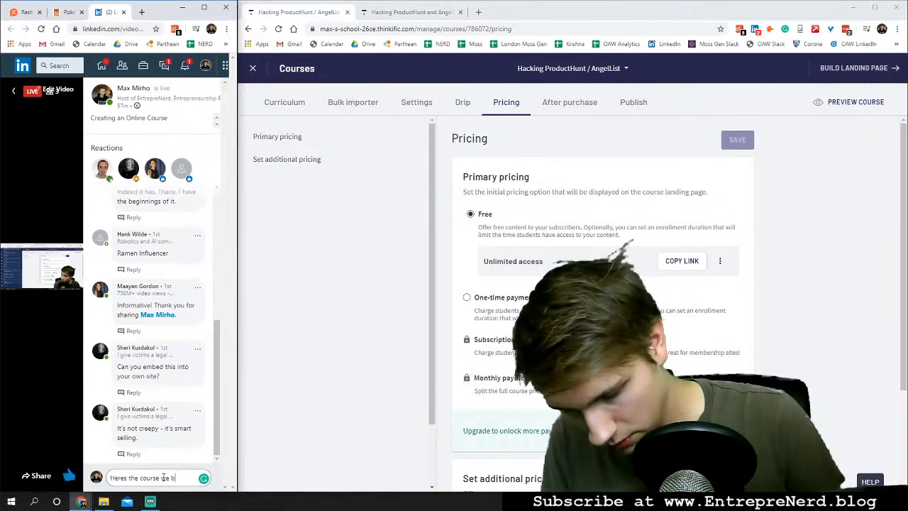
{"action": "type", "text": "uilt to test"}
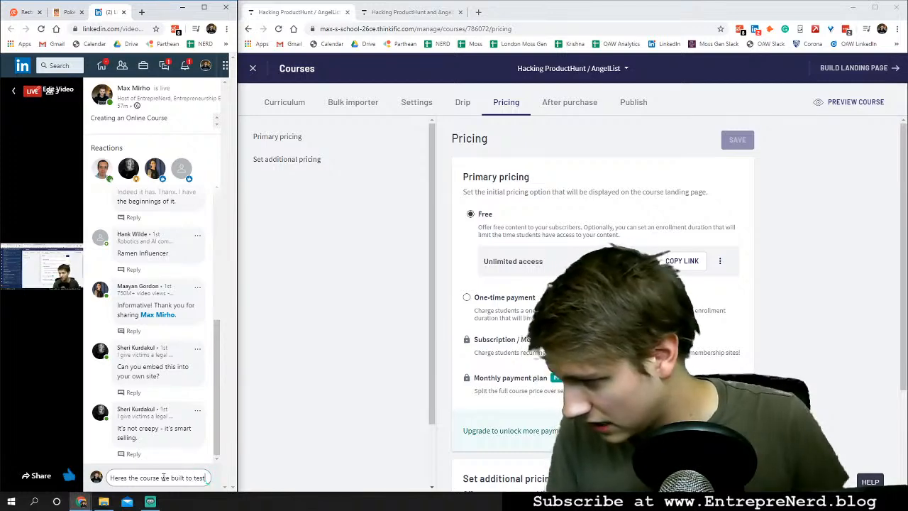
{"action": "type", "text": "!"}
{"action": "key", "text": "Return"}
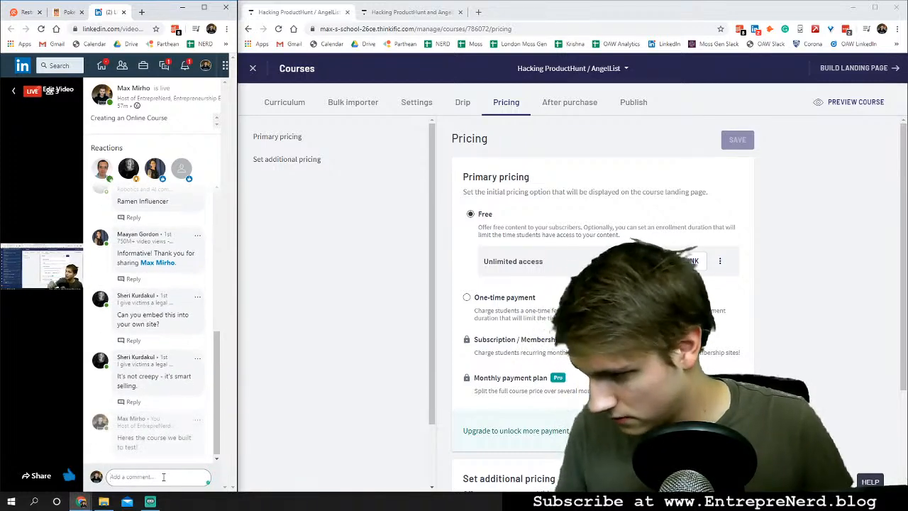
{"action": "type", "text": "https://max-s-school-26ce.thinkific.com/enroll/826138?price_id=880952"}
{"action": "key", "text": "Return"}
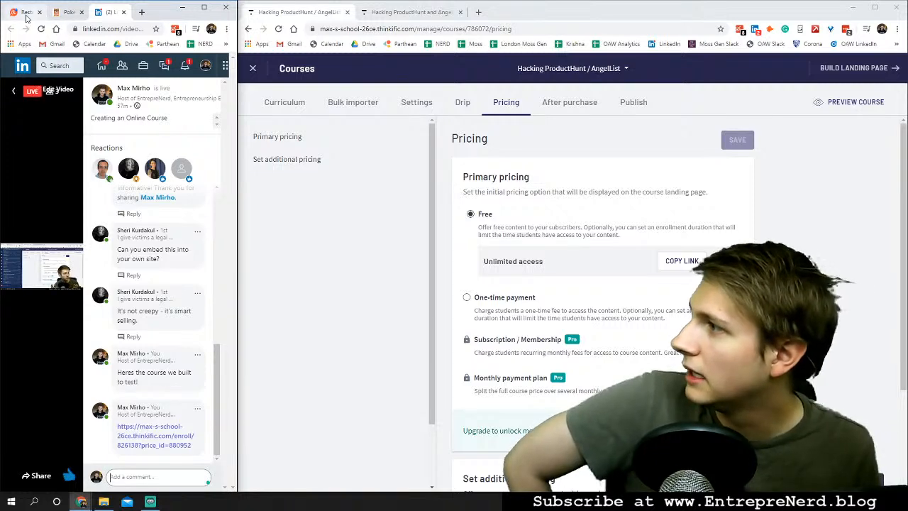
Go back to the Restream chat, open the shared enrollment link and look over the My courses page.
{"action": "left_click", "coordinate": [27, 14]}
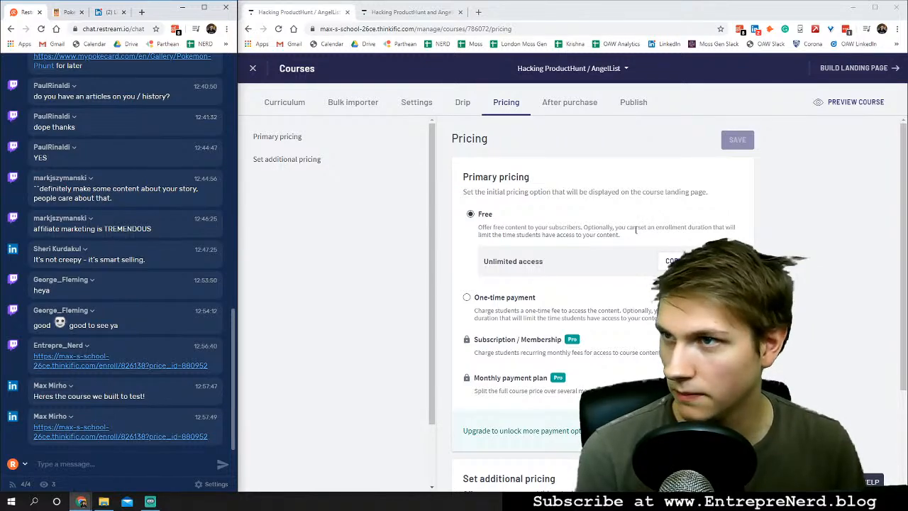
{"action": "left_click", "coordinate": [68, 436]}
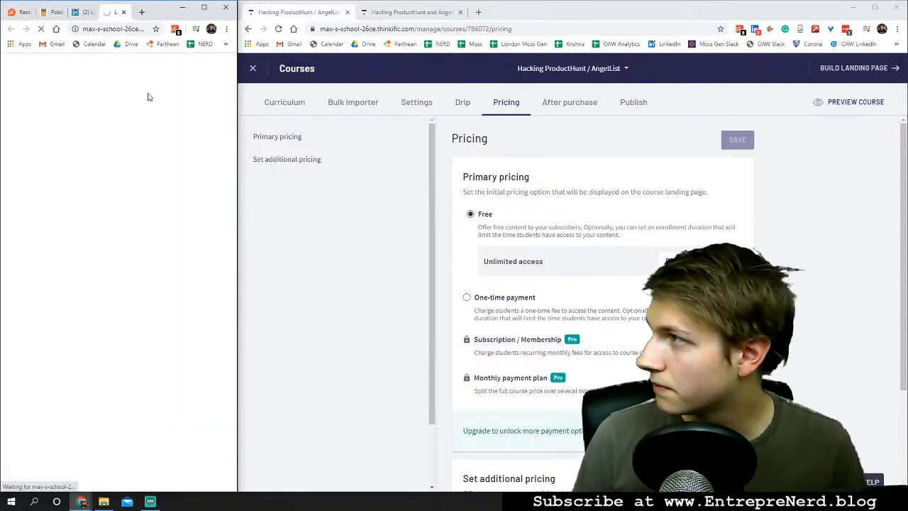
{"action": "scroll", "coordinate": [144, 229], "scroll_direction": "down", "scroll_amount": 2}
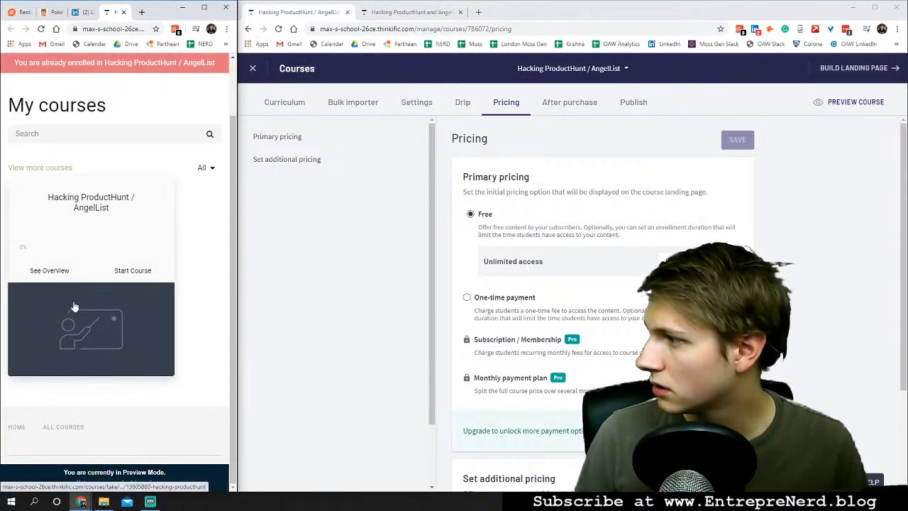